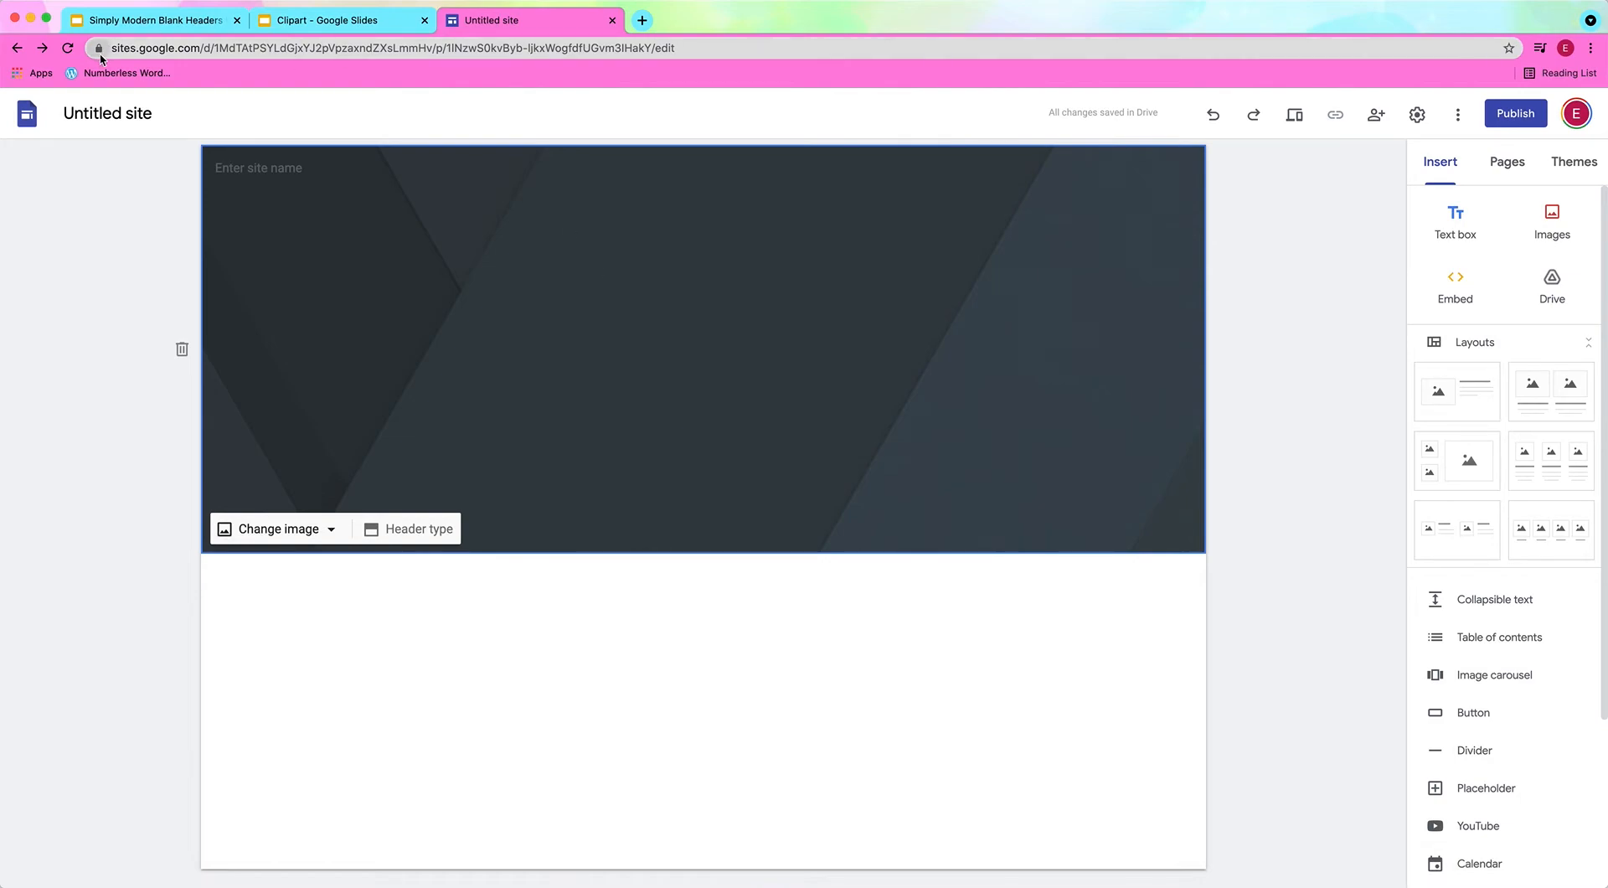
# Step: Check the page setup of the Simply Modern Blank Headers Large presentation, close it without changes, and return to the untitled site
pyautogui.click(134, 20)
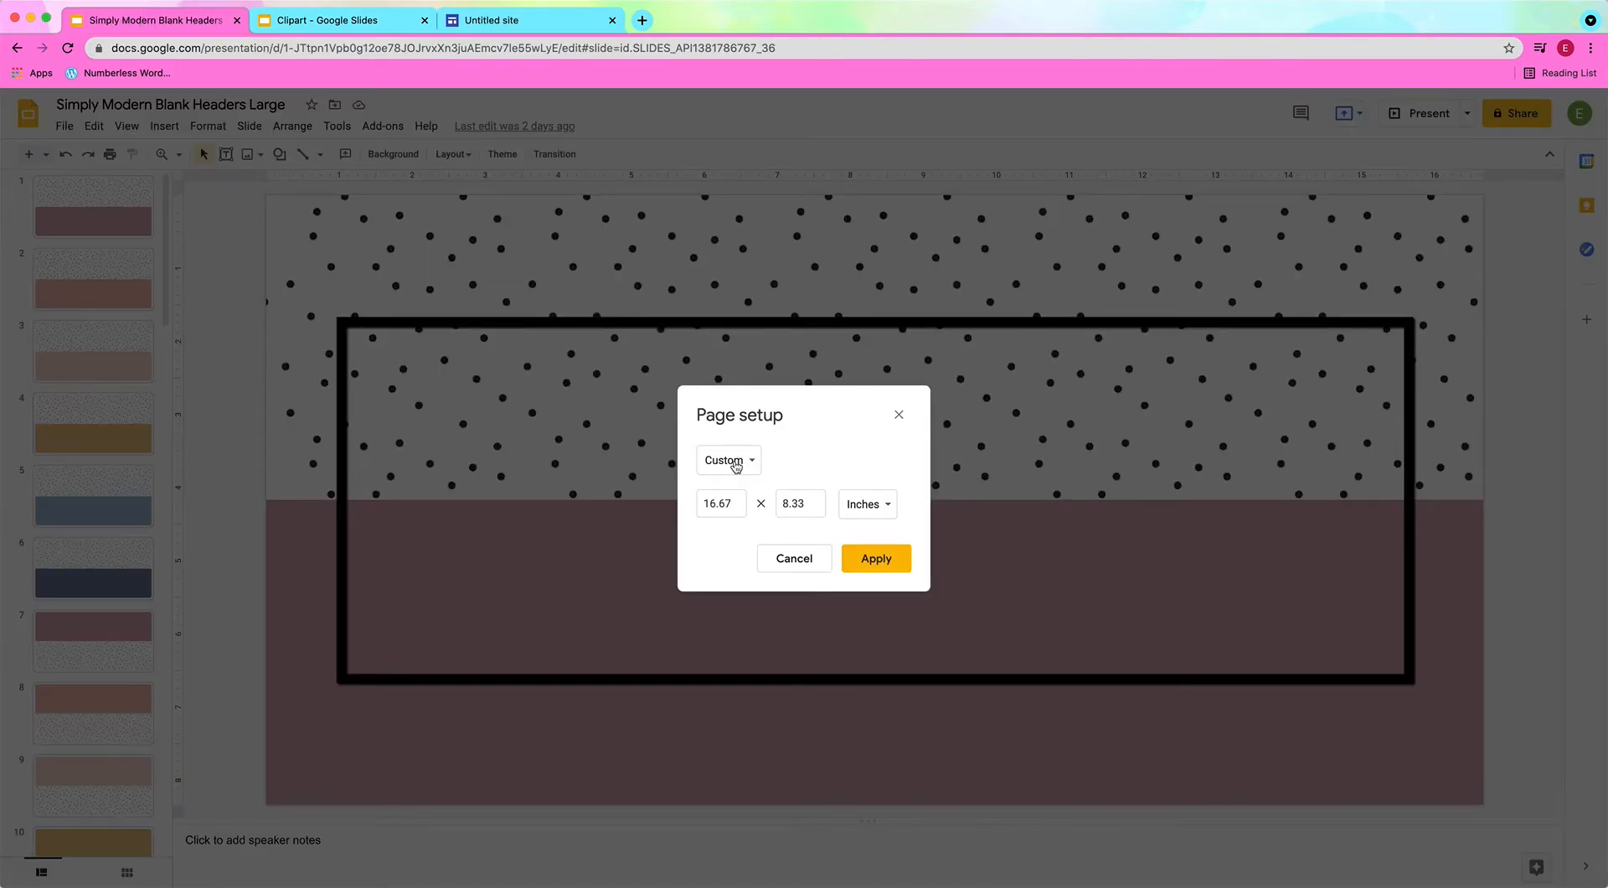
pyautogui.click(791, 559)
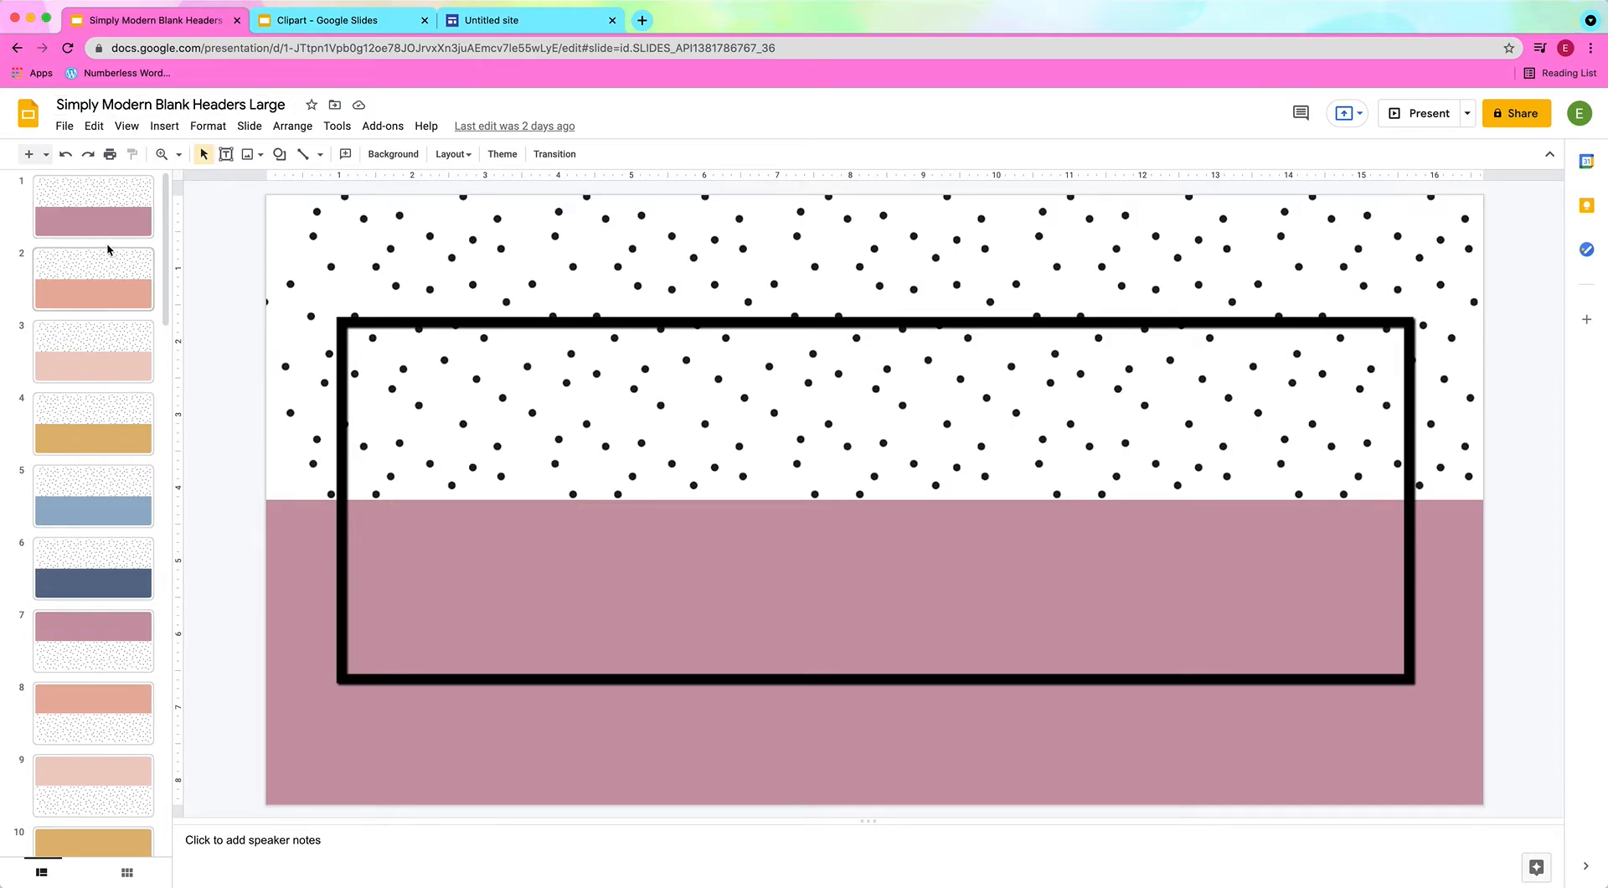
pyautogui.click(347, 23)
pyautogui.click(453, 23)
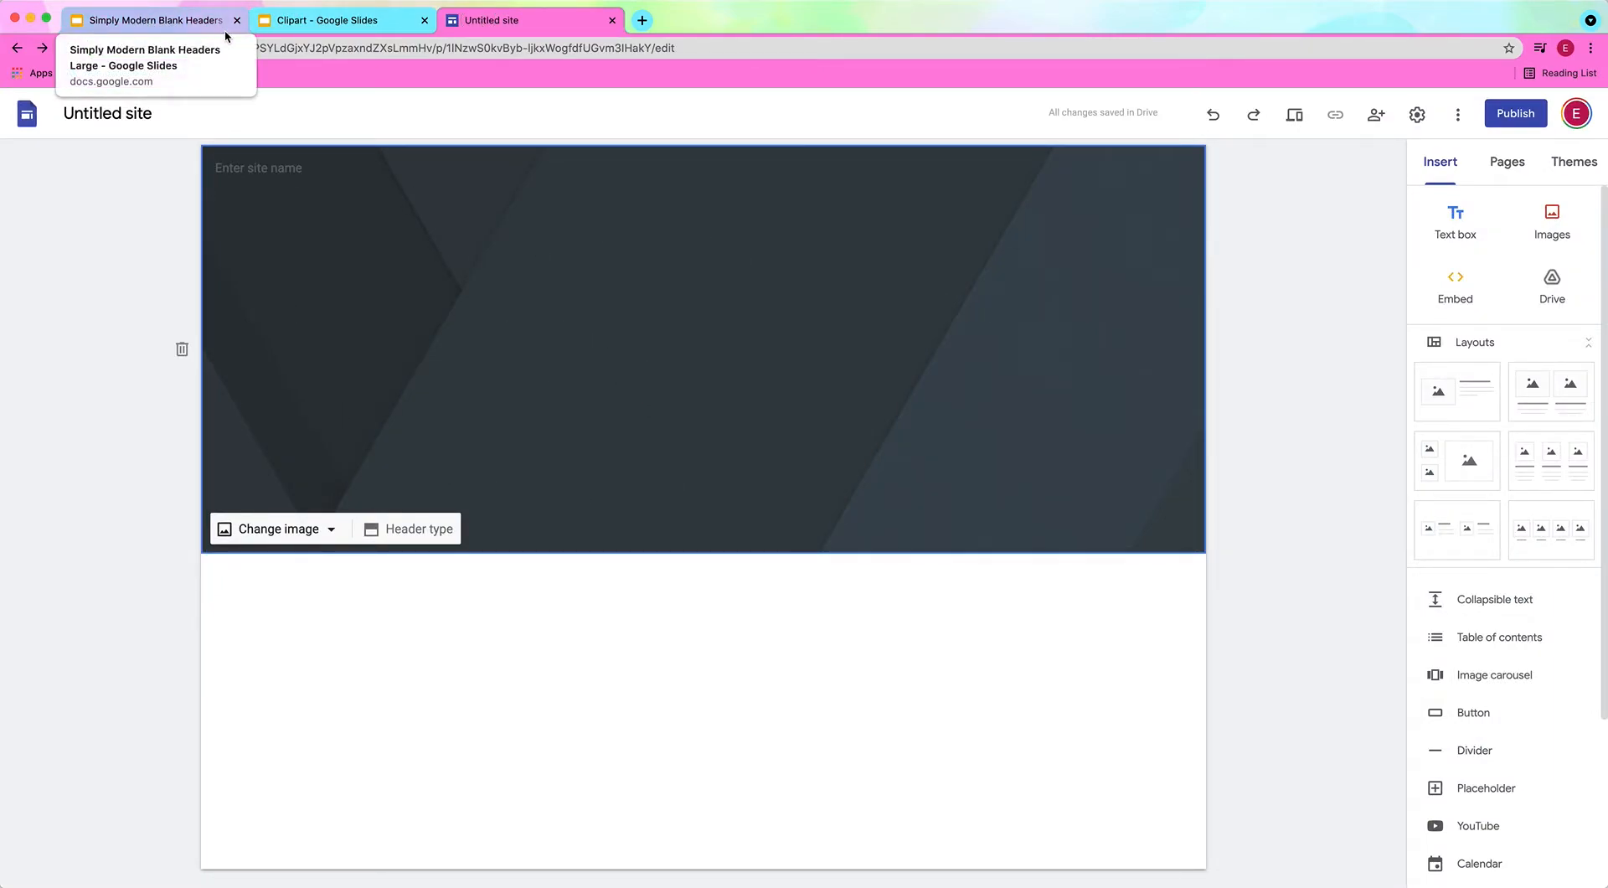
# Step: Create a blank Google Drawings file in a new browser tab using drawings.google.com
pyautogui.click(642, 20)
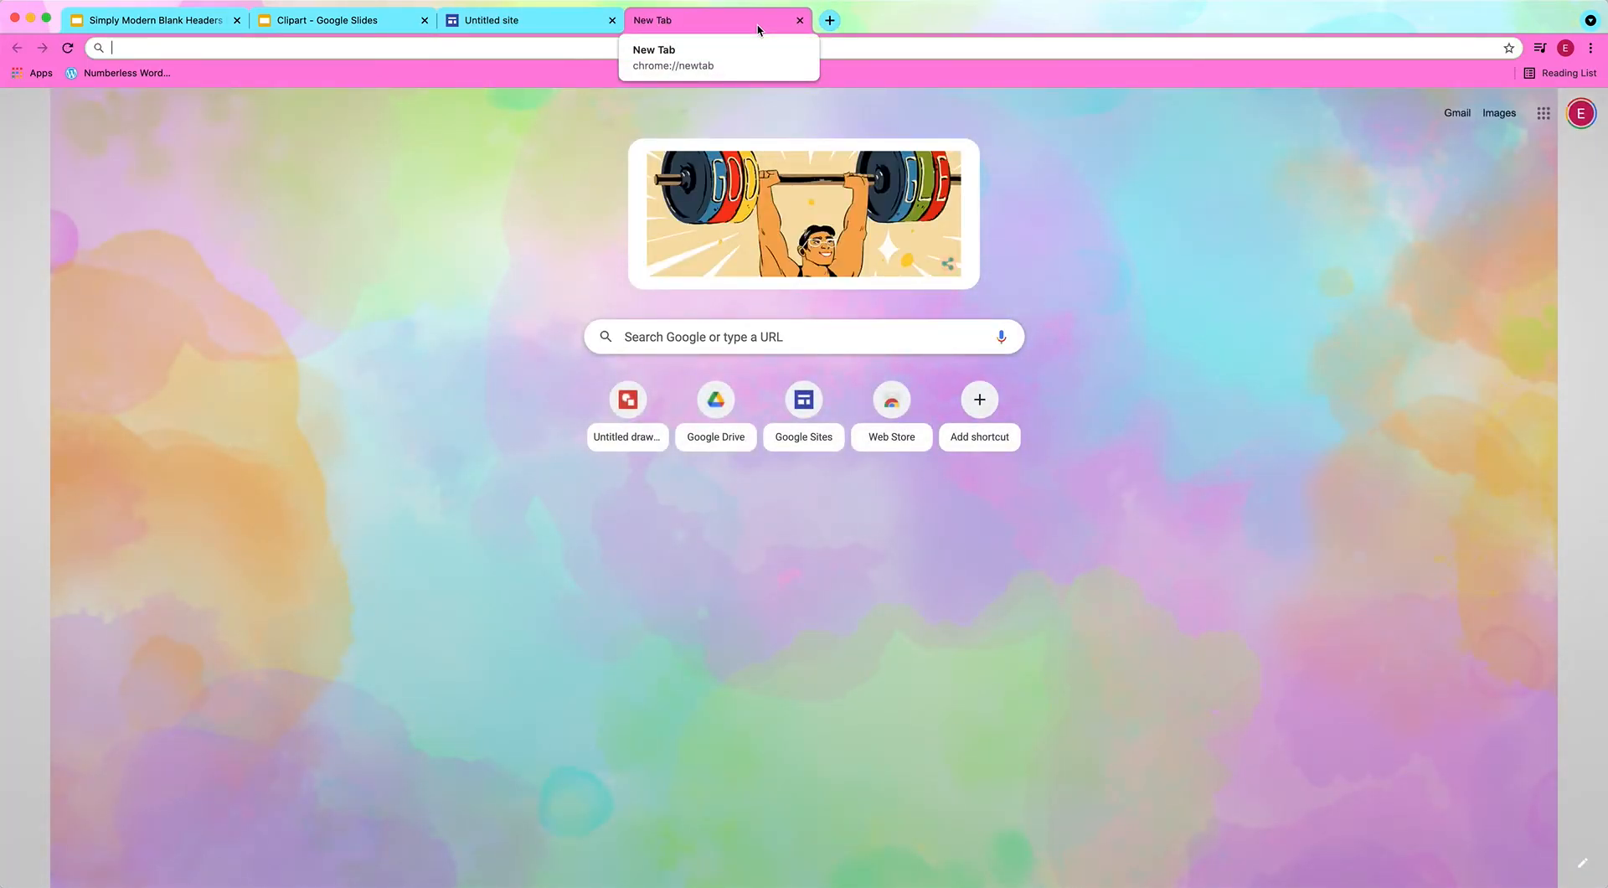
pyautogui.write('draw')
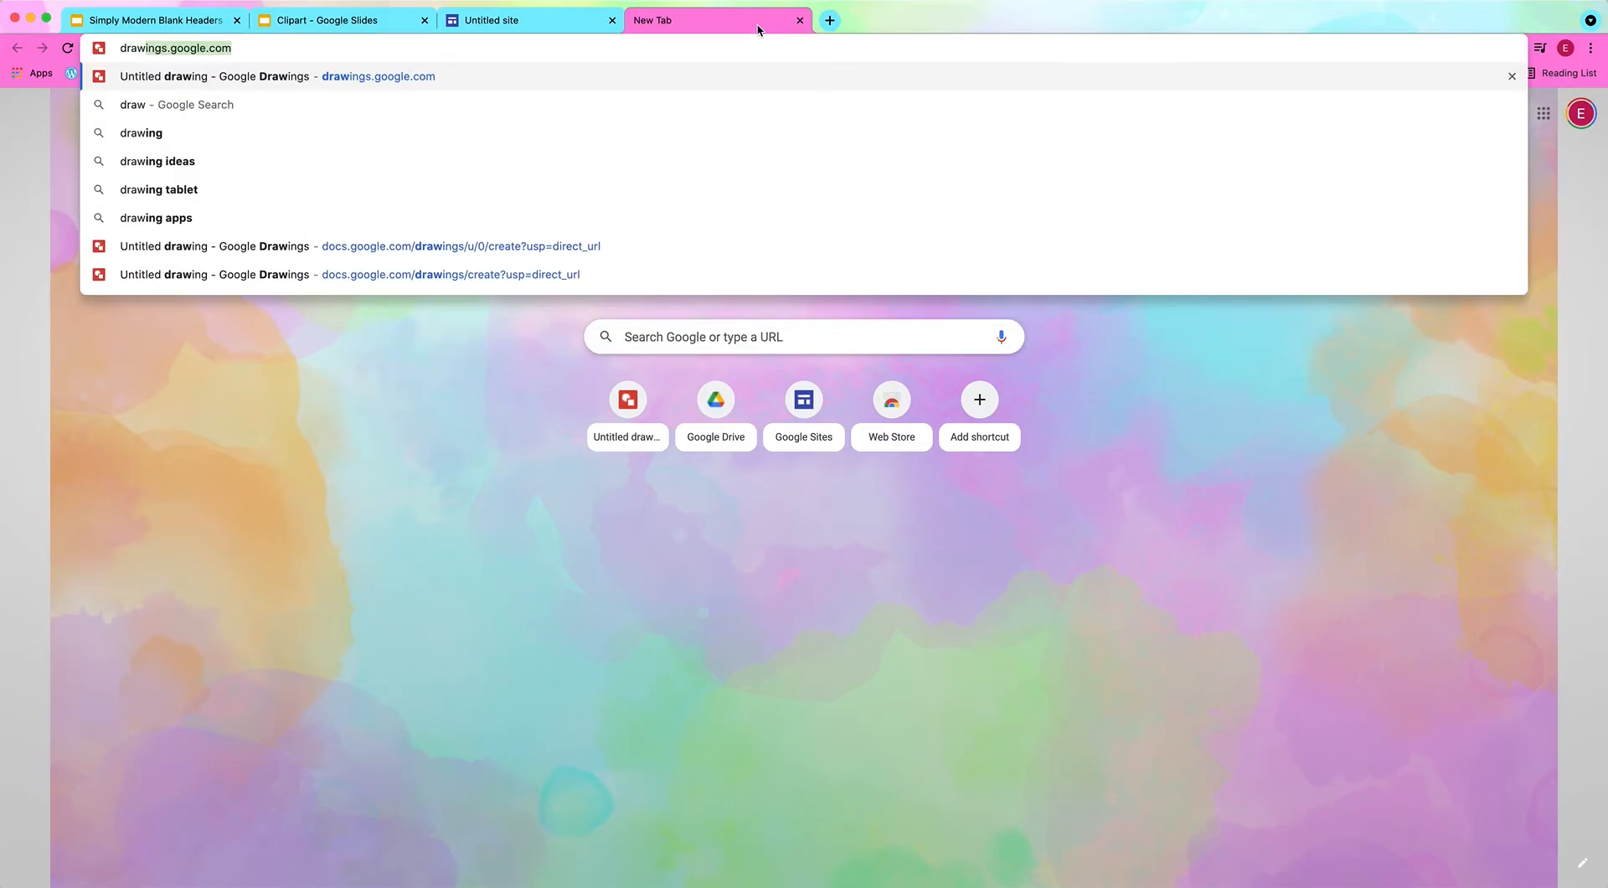
pyautogui.press('Return')
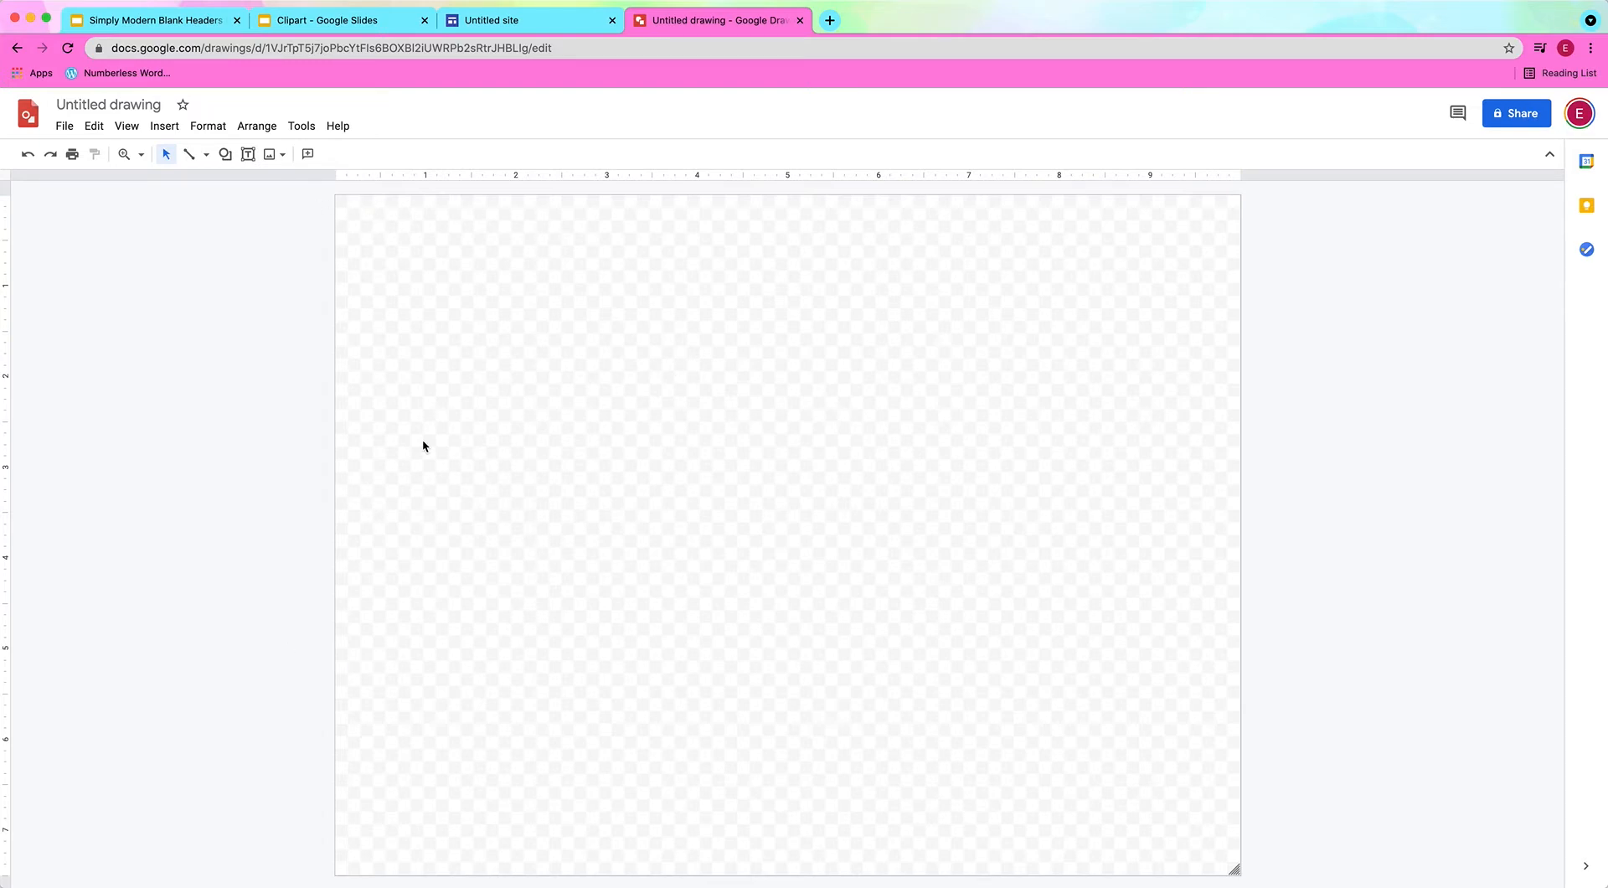
# Step: Look up the custom page dimensions of the Simply Modern Blank Headers Large presentation and close the page setup unchanged
pyautogui.click(125, 20)
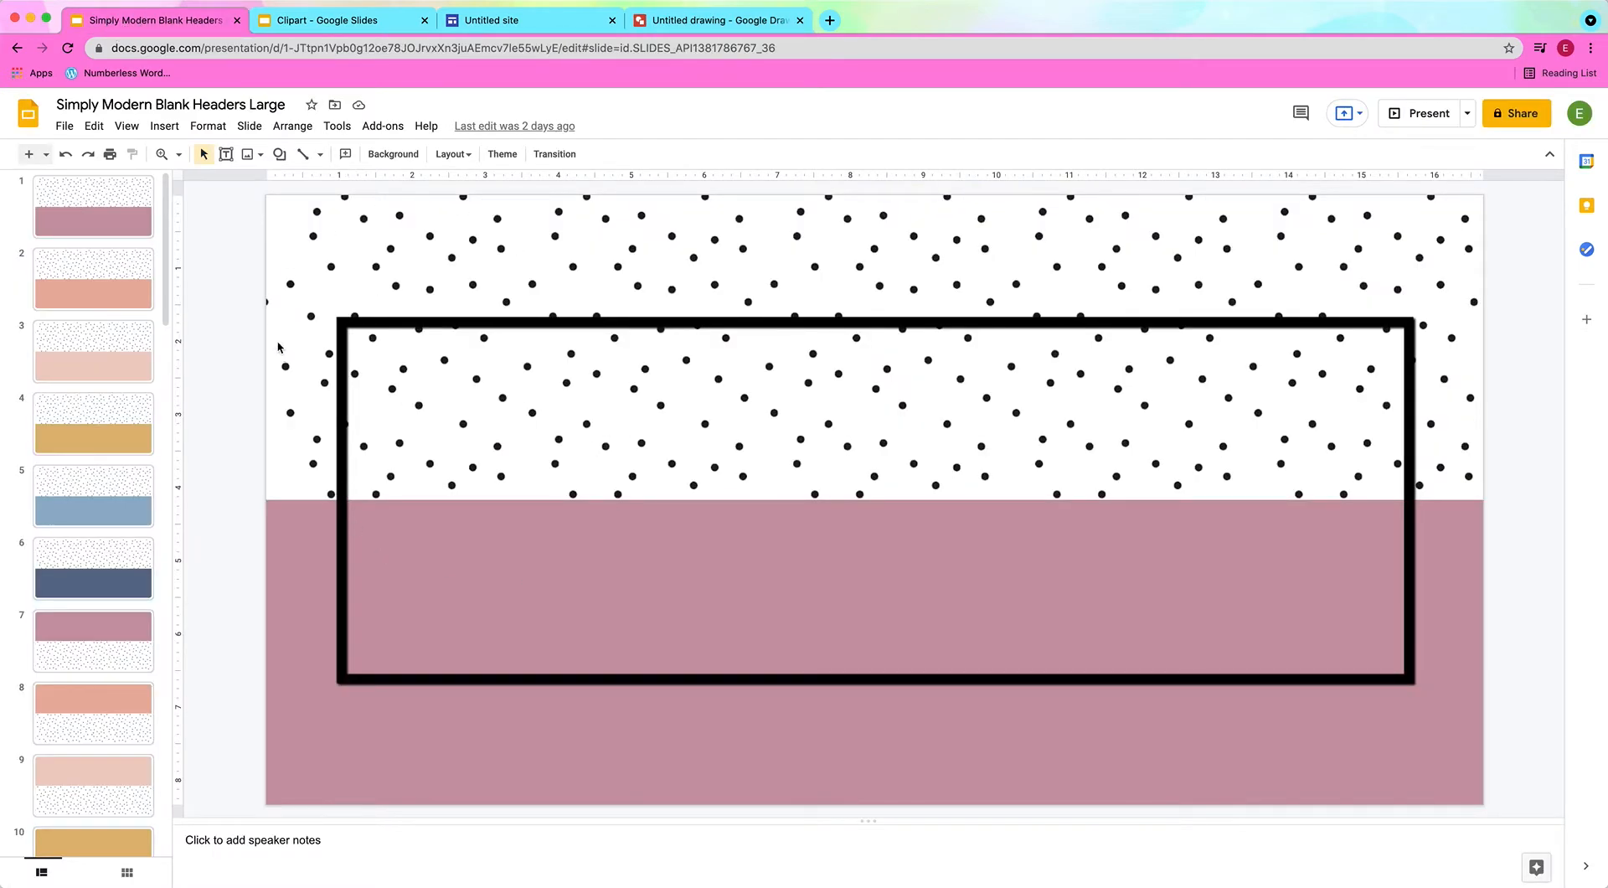
pyautogui.click(64, 126)
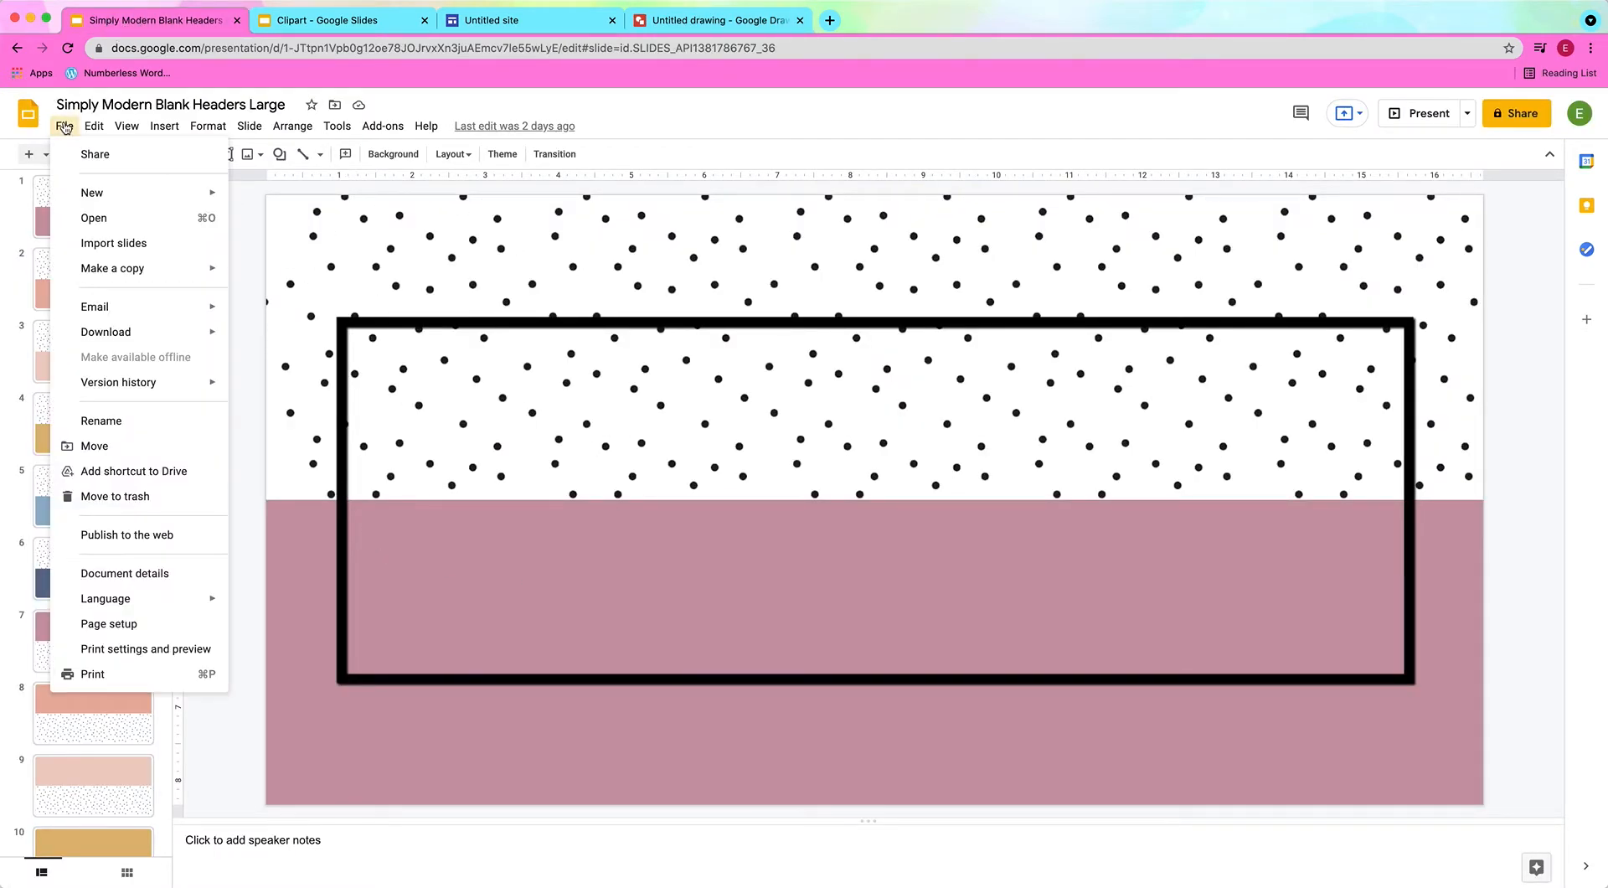
pyautogui.click(116, 624)
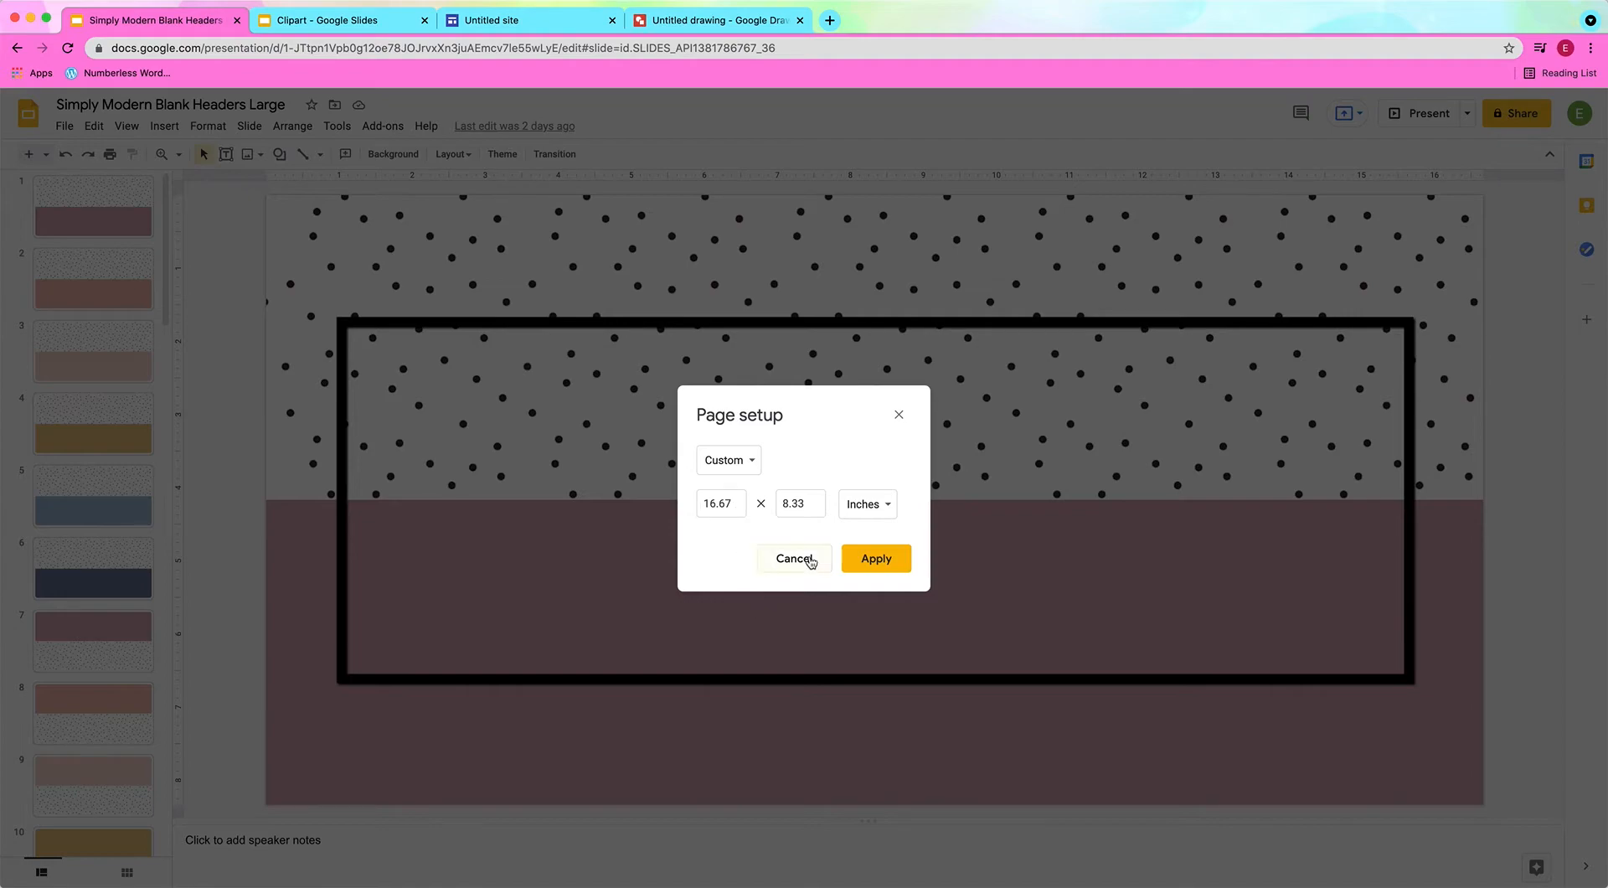
pyautogui.click(781, 563)
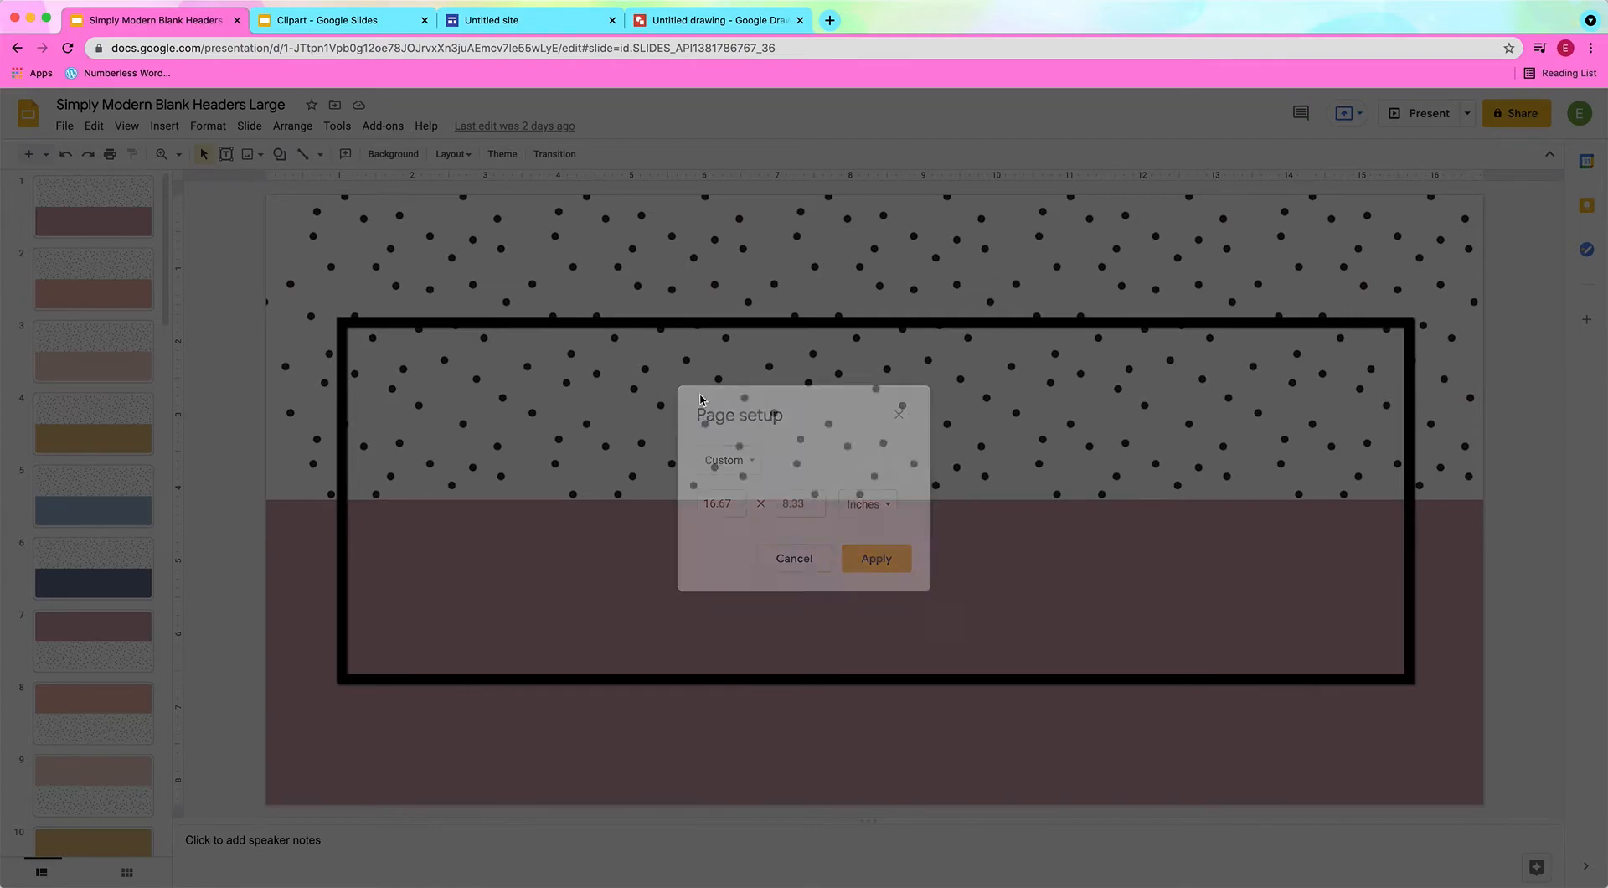
# Step: Set the untitled drawing's page to a custom size of 16.67 x 8.33 inches
pyautogui.click(682, 23)
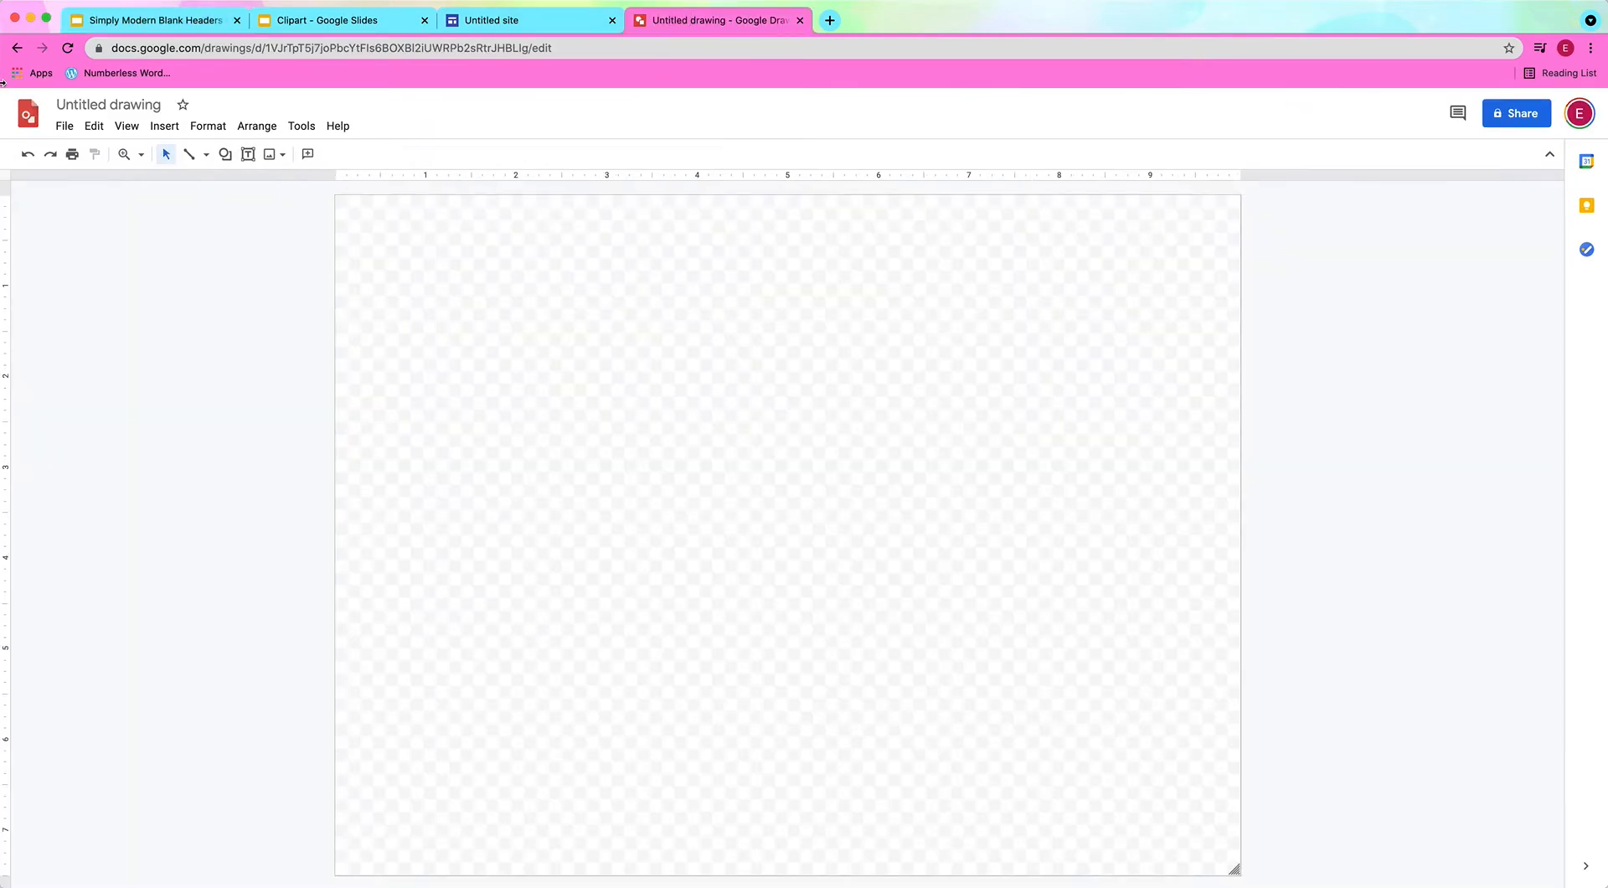
pyautogui.click(62, 128)
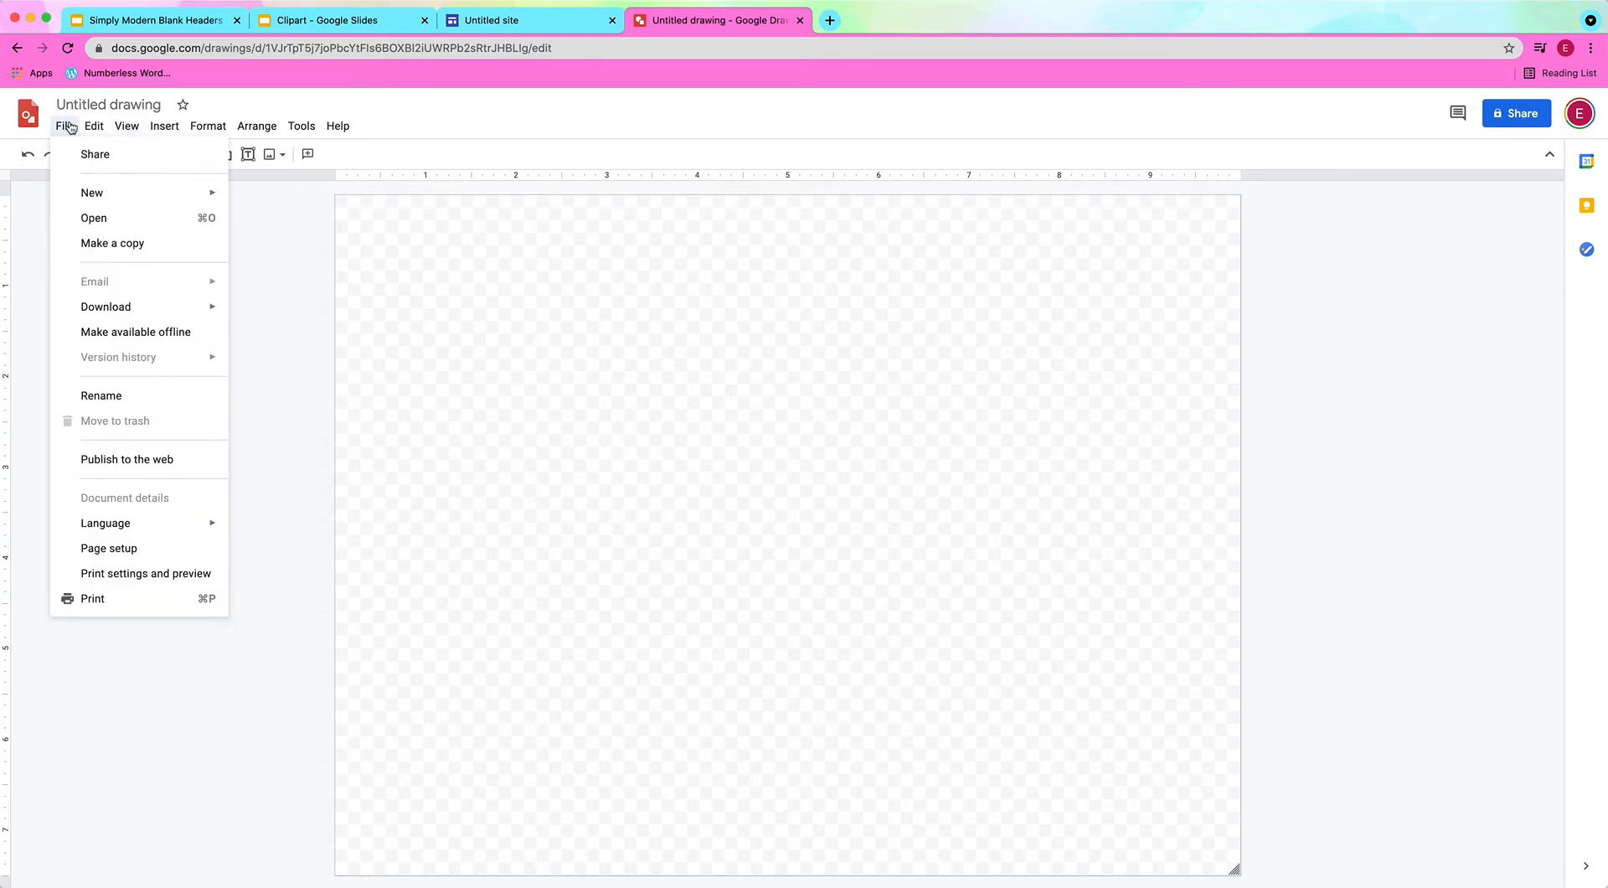
pyautogui.click(110, 548)
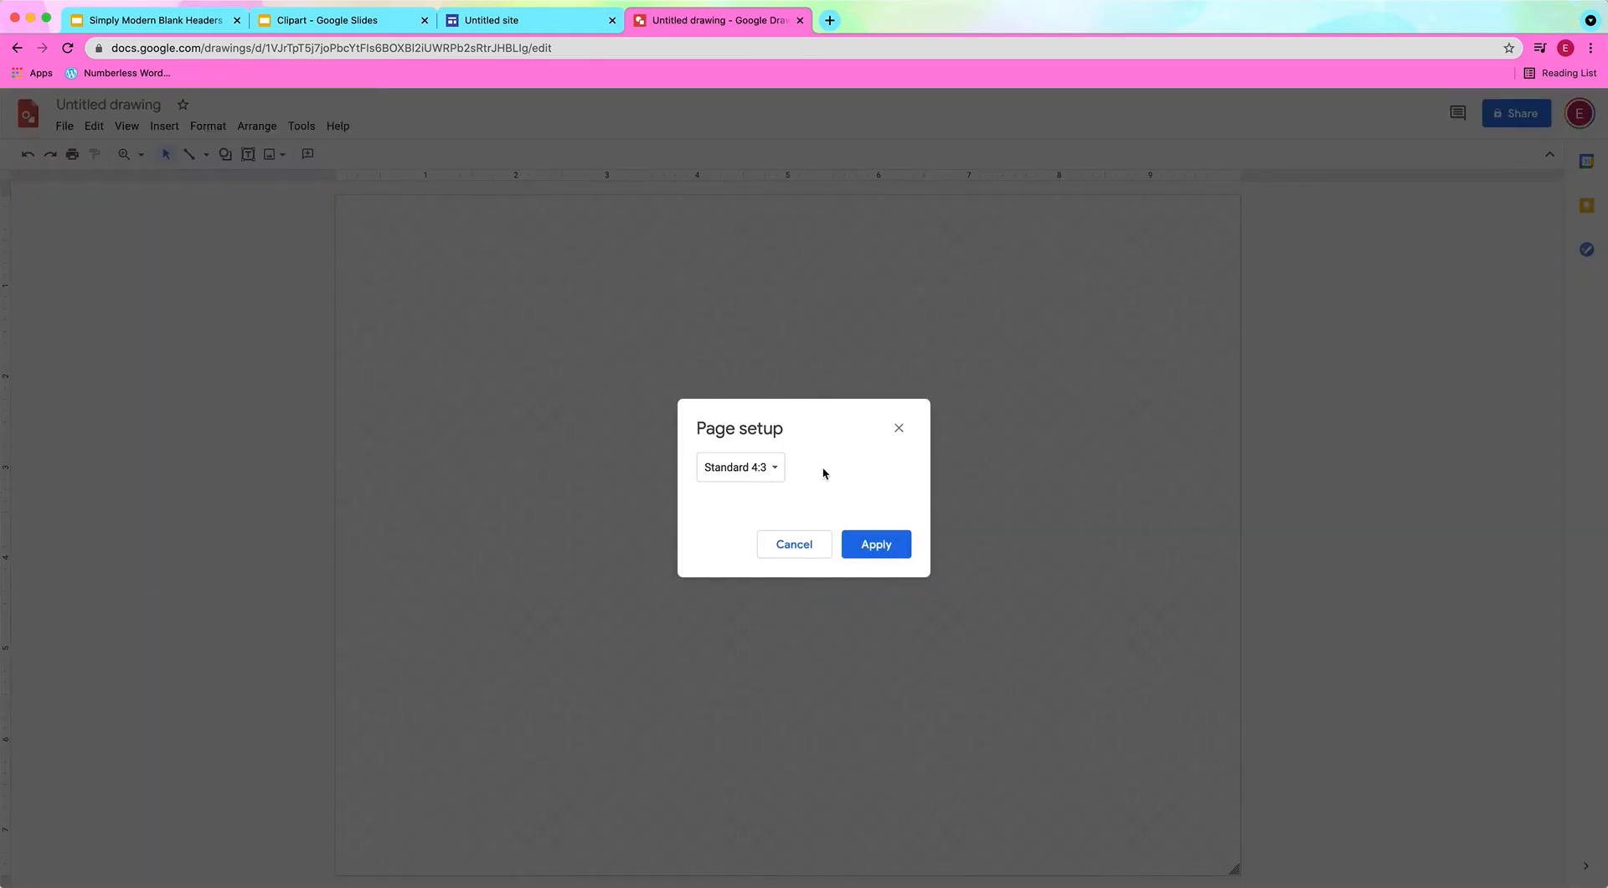
pyautogui.click(768, 470)
pyautogui.click(765, 544)
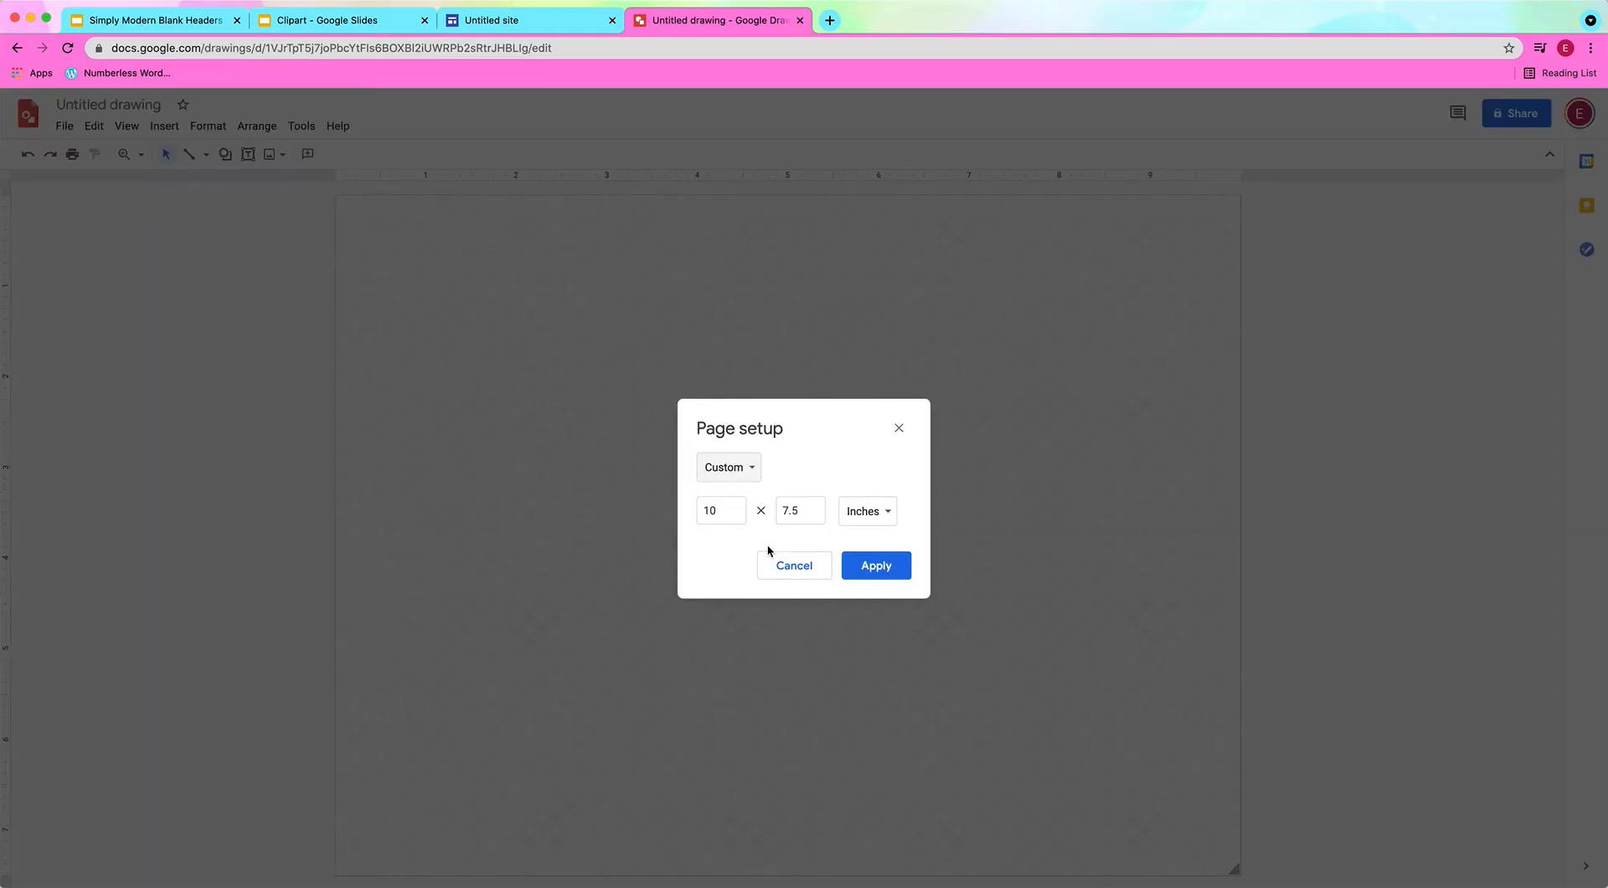
pyautogui.doubleClick(725, 512)
pyautogui.write('1')
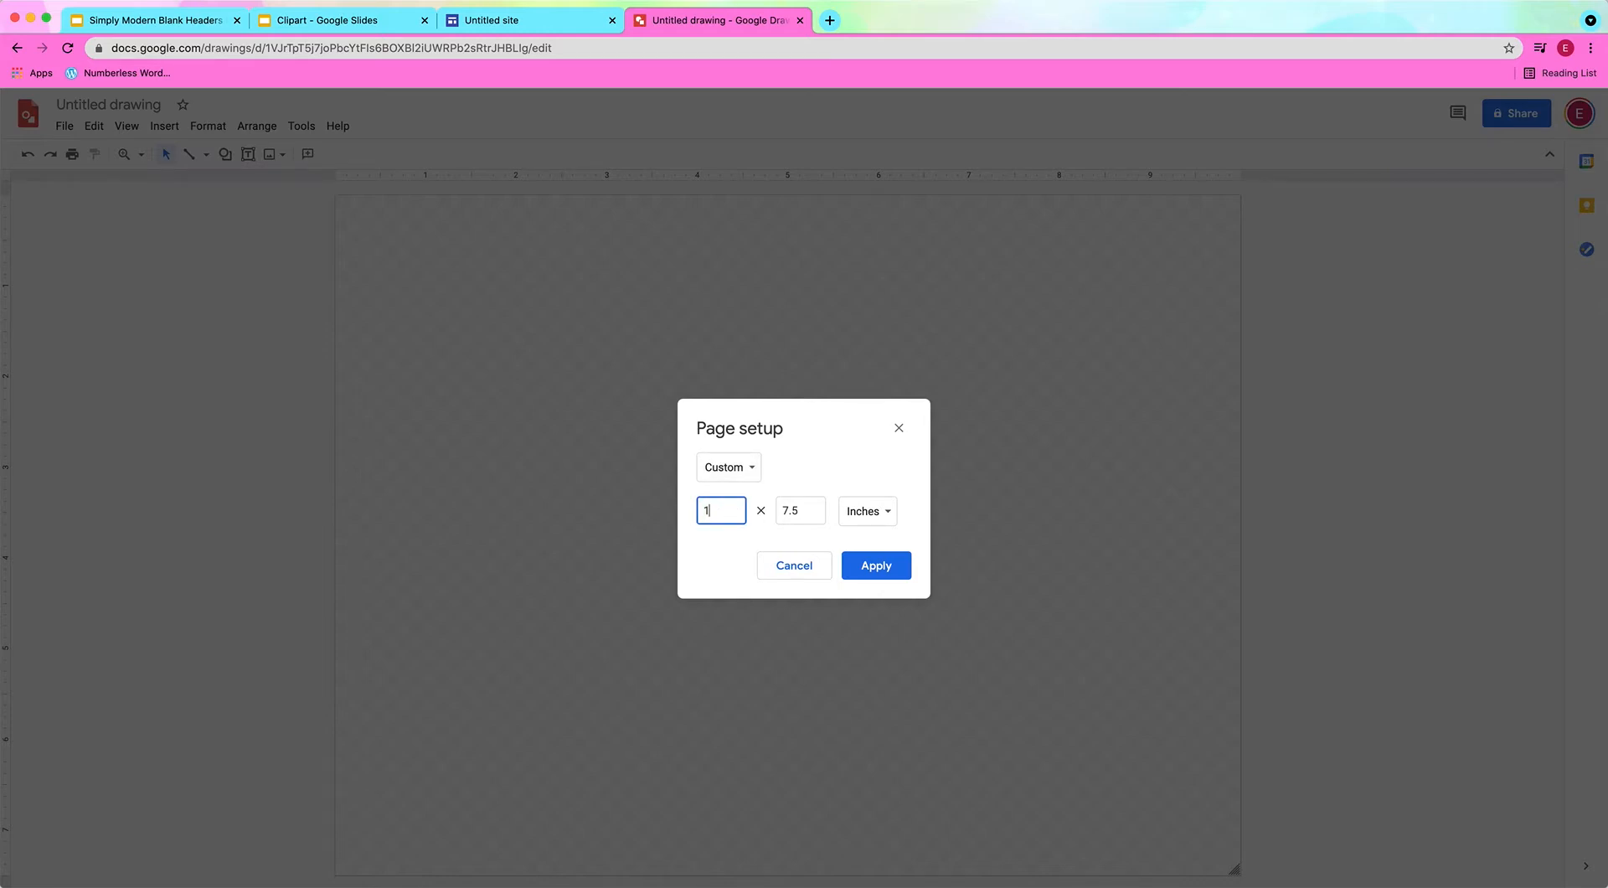
pyautogui.write('6.67')
pyautogui.doubleClick(800, 513)
pyautogui.write('8.33')
pyautogui.click(866, 565)
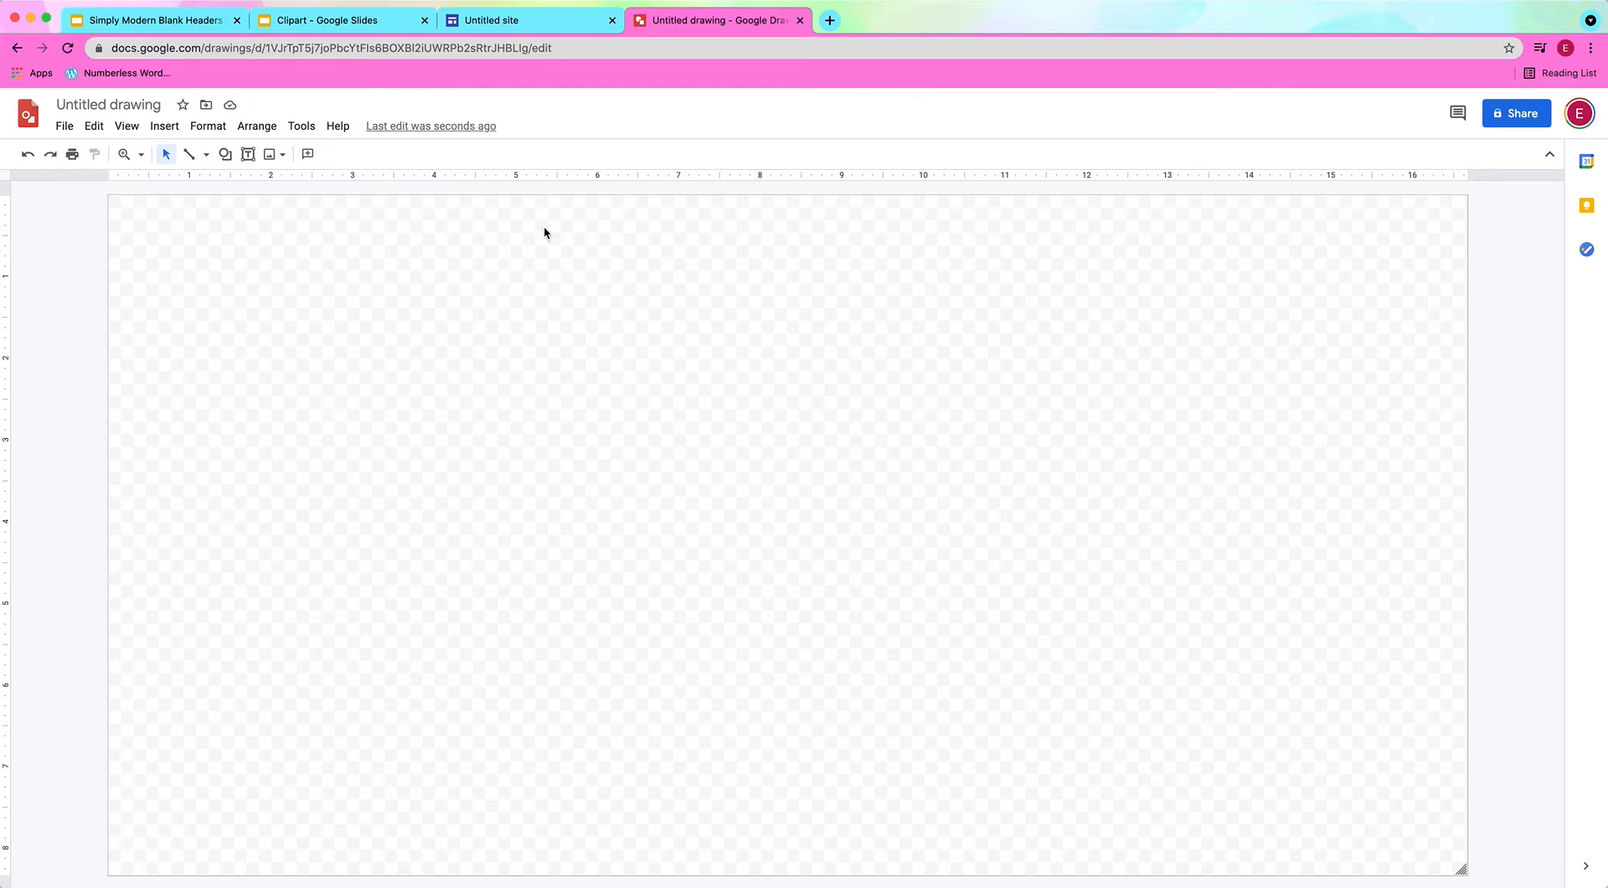
# Step: Download the first slide of the Simply Modern Blank Headers Large presentation as a PNG image
pyautogui.click(206, 23)
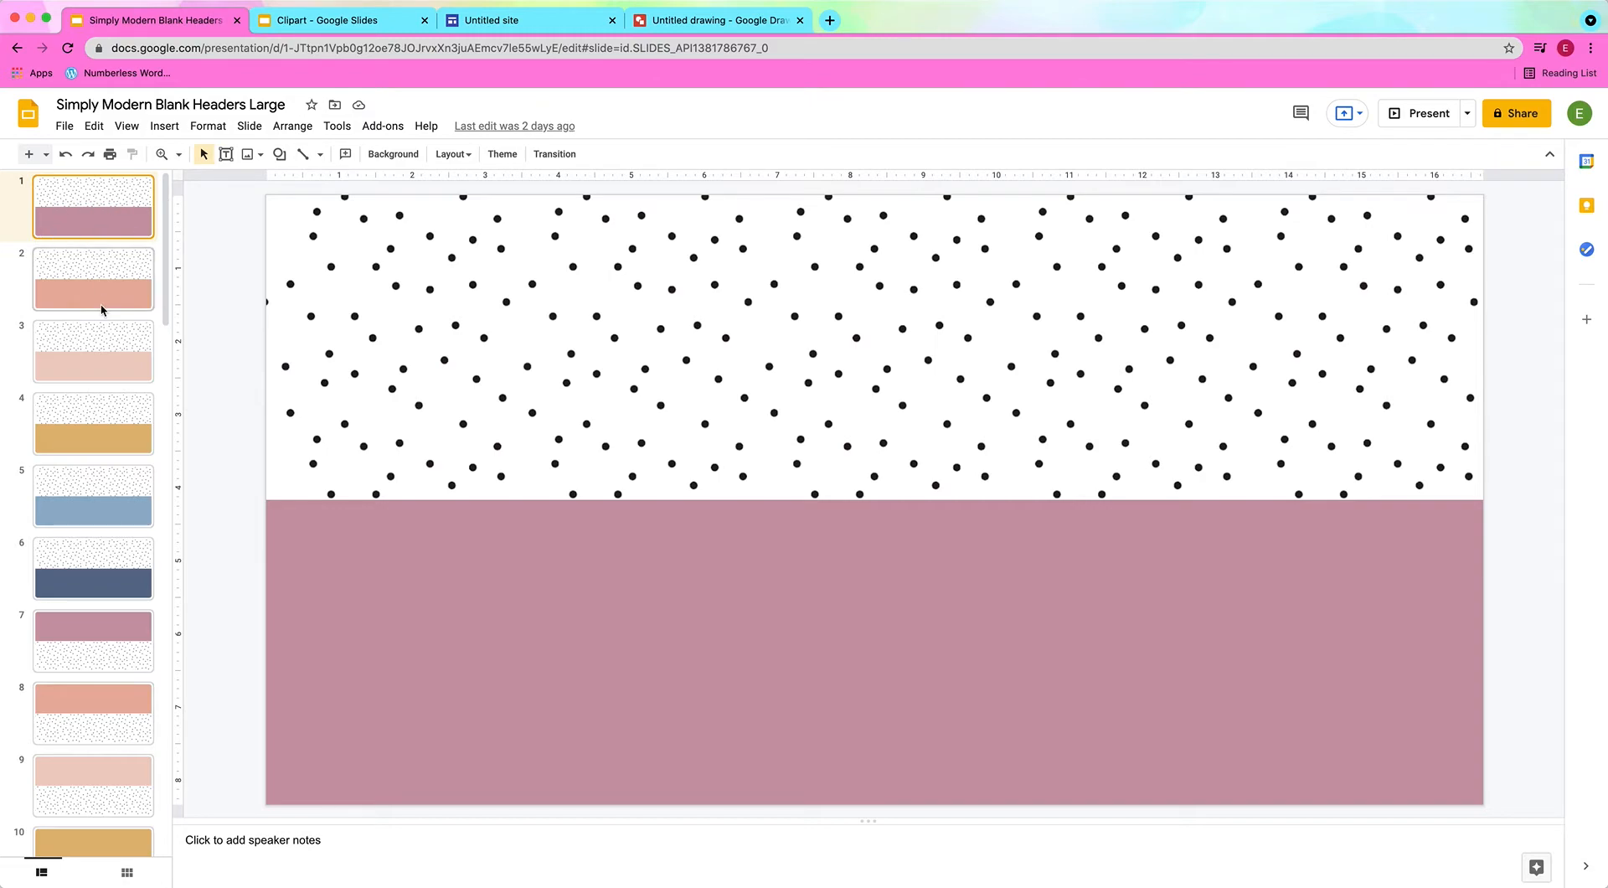
pyautogui.scroll(-20, 101, 310)
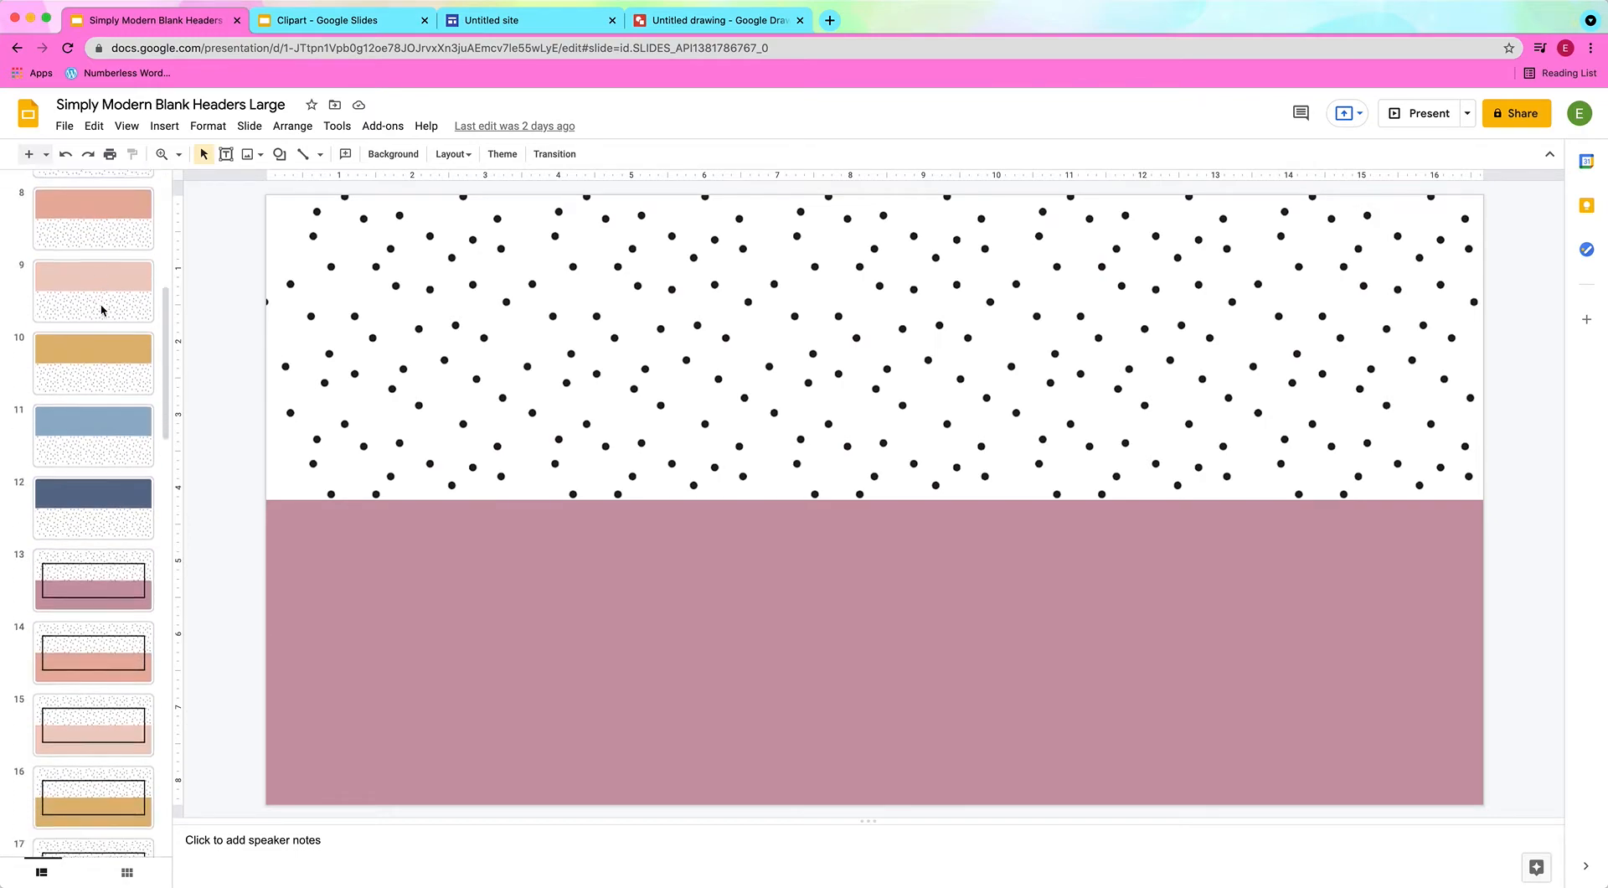
pyautogui.scroll(20, 102, 310)
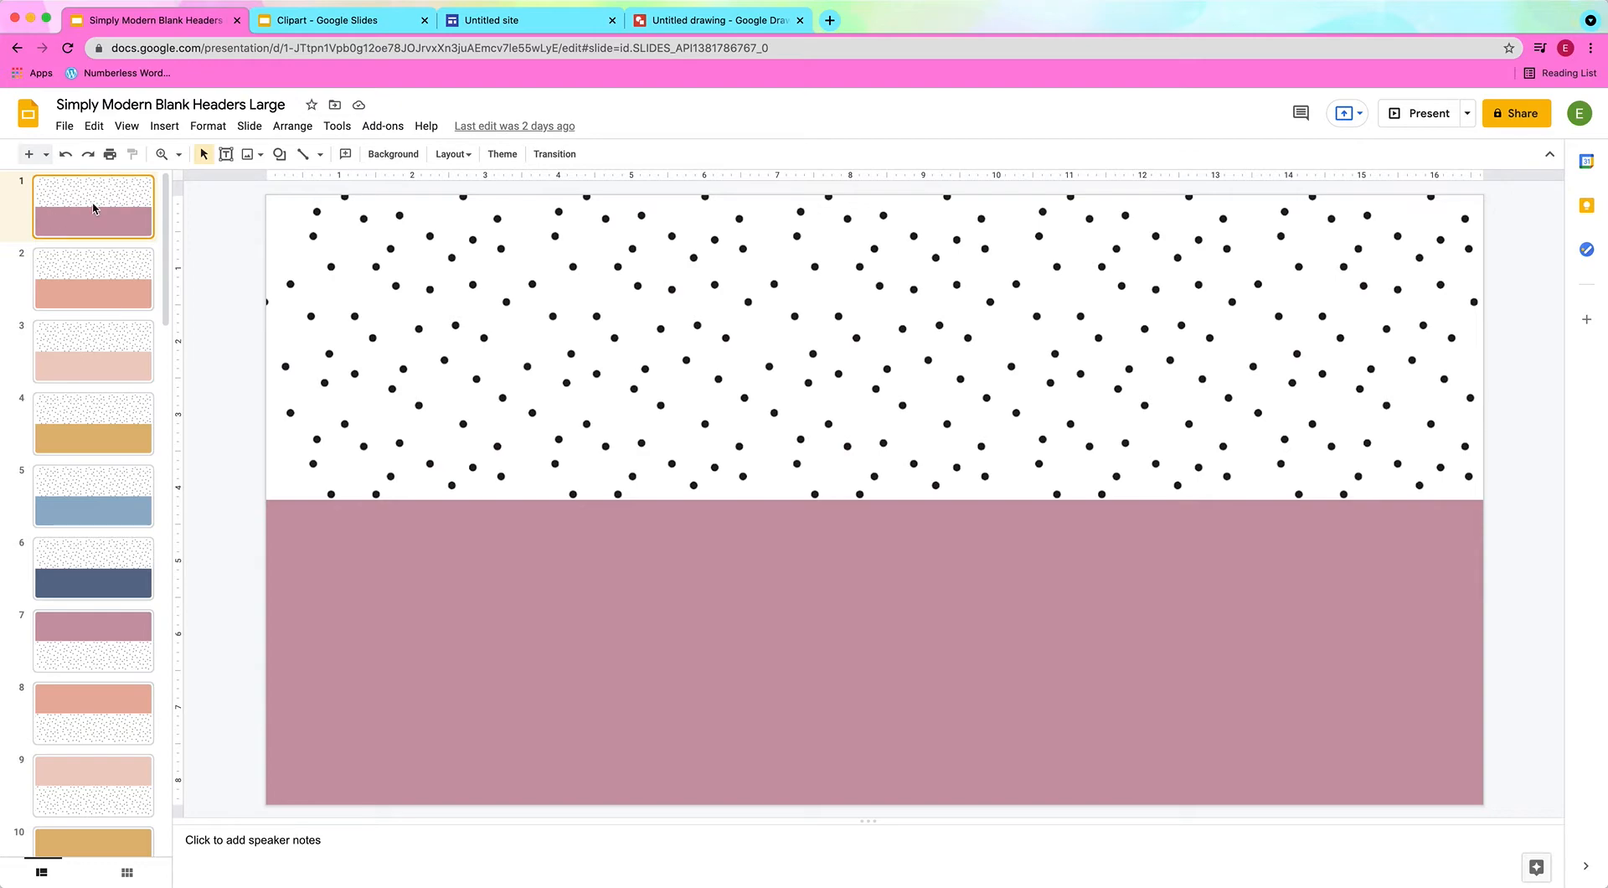
pyautogui.click(63, 127)
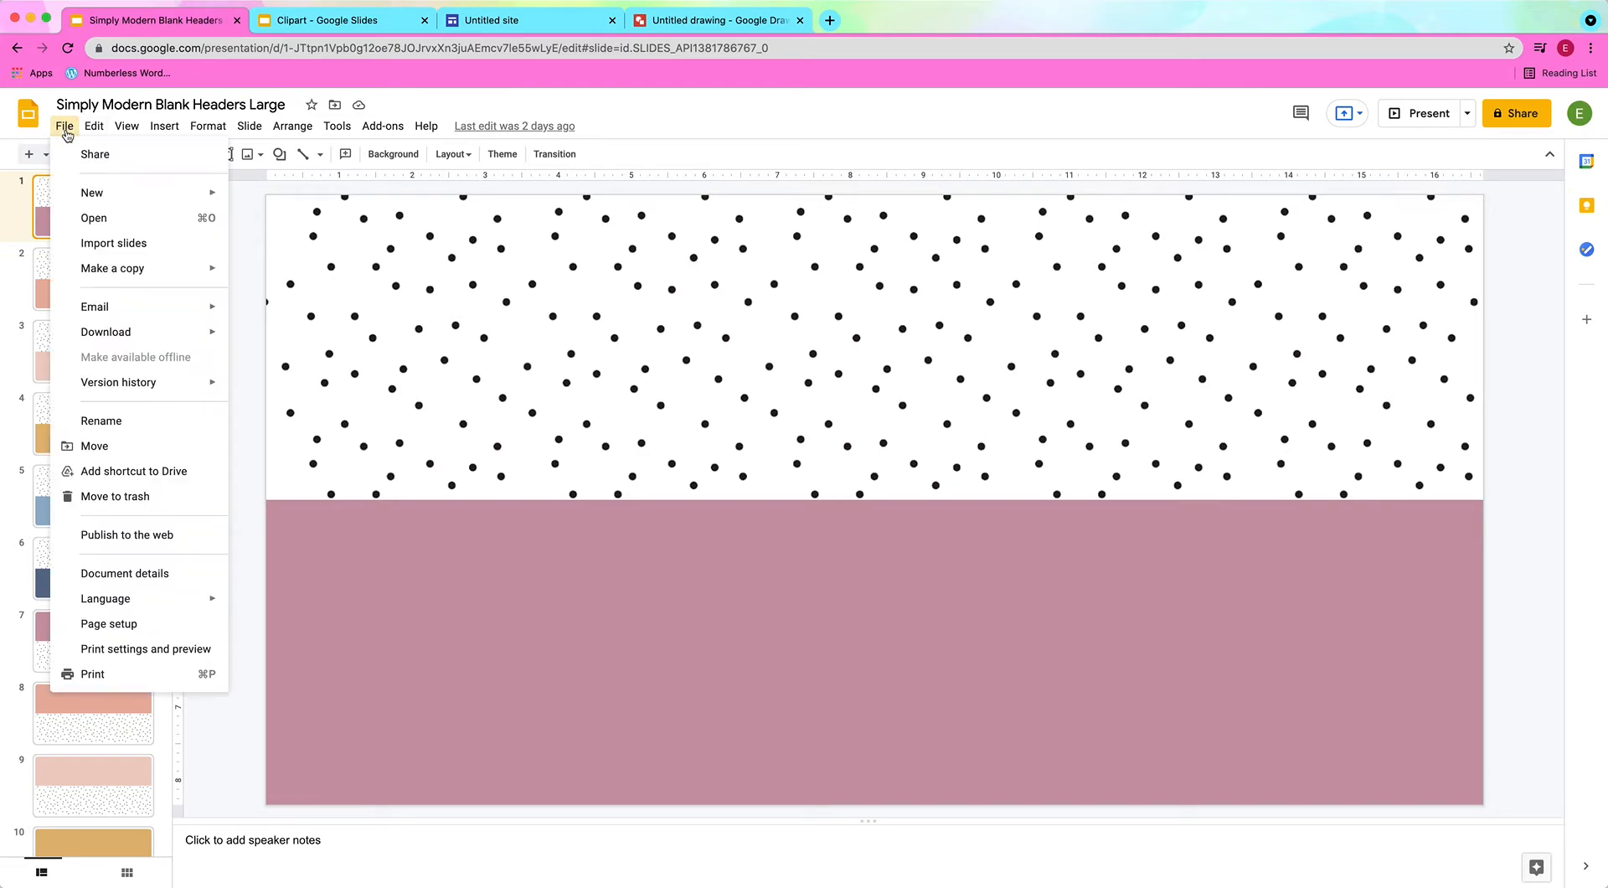
pyautogui.moveTo(127, 335)
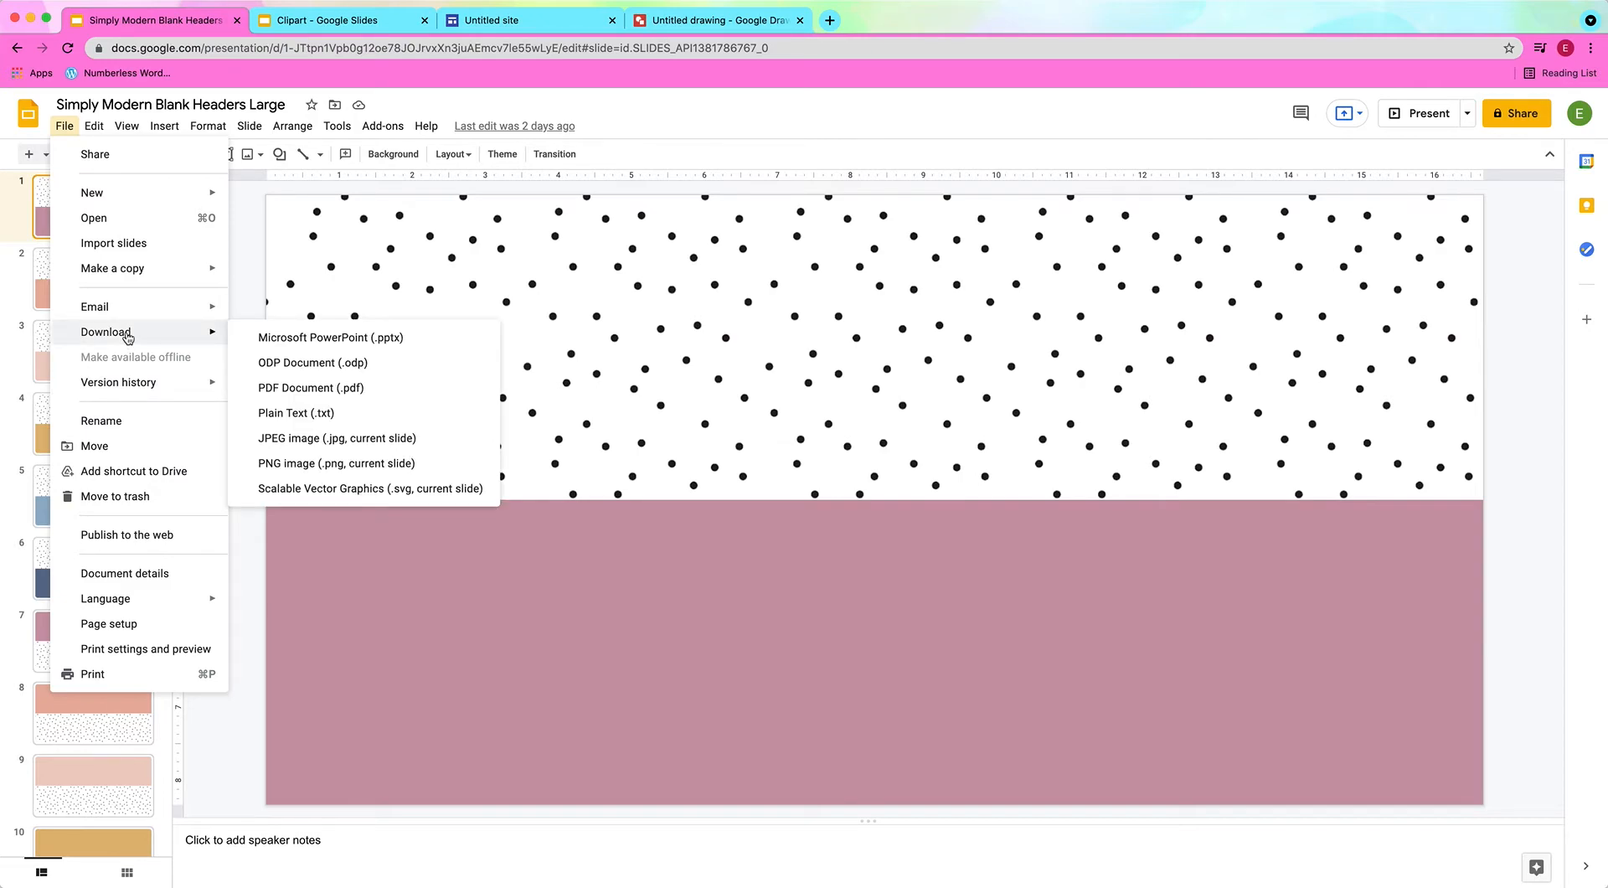
pyautogui.click(293, 465)
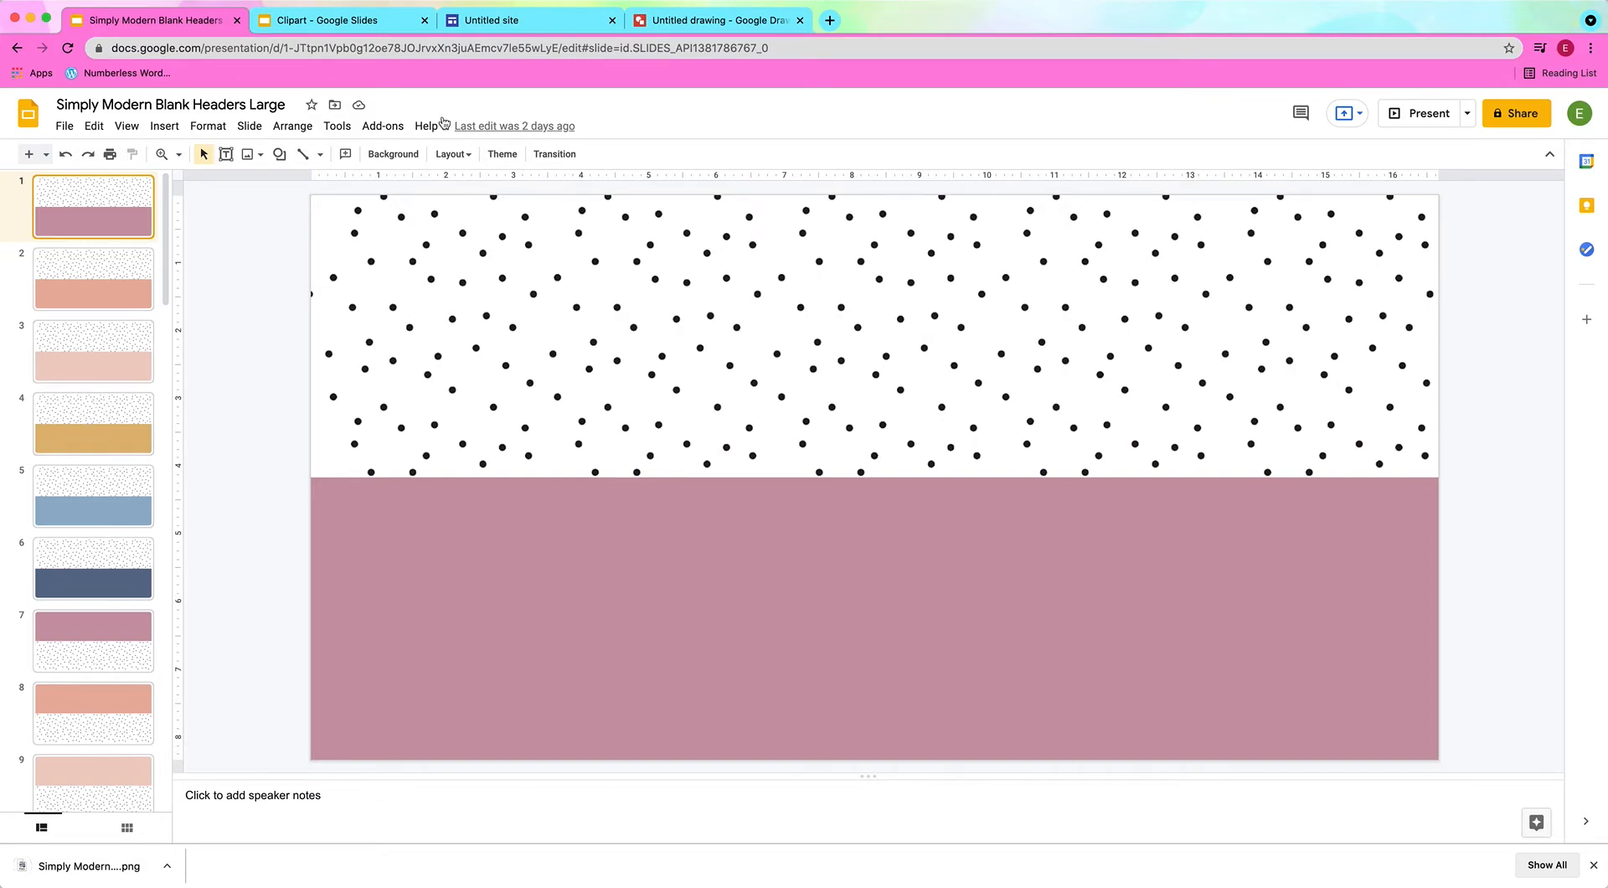
# Step: Insert the downloaded Simply Modern header PNG into the untitled drawing
pyautogui.click(670, 18)
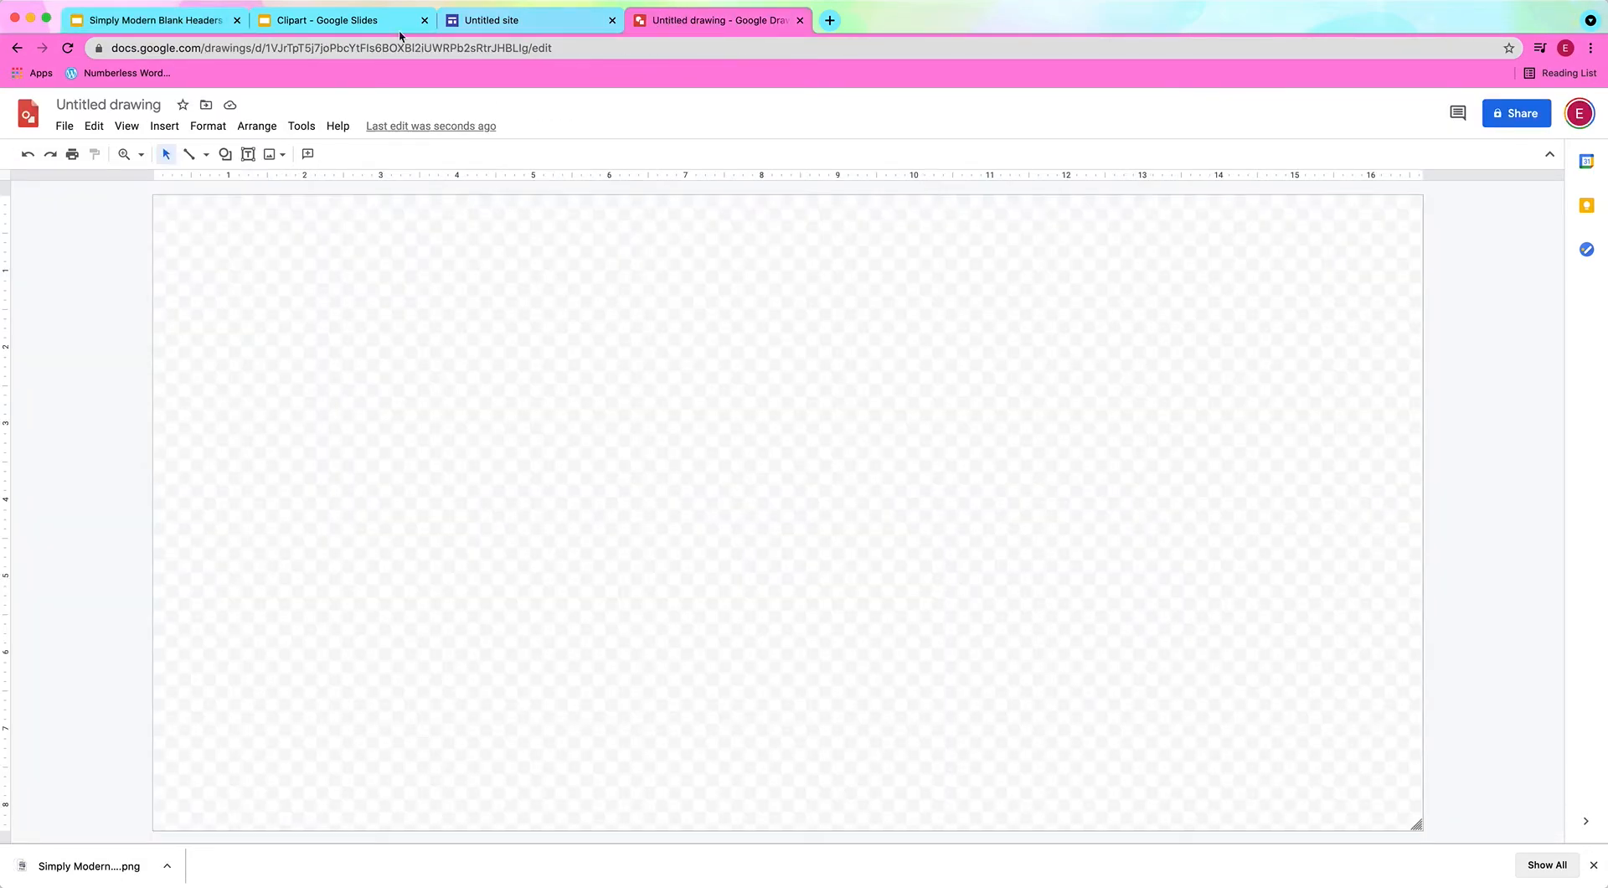
pyautogui.moveTo(92, 865); pyautogui.dragTo(444, 754)
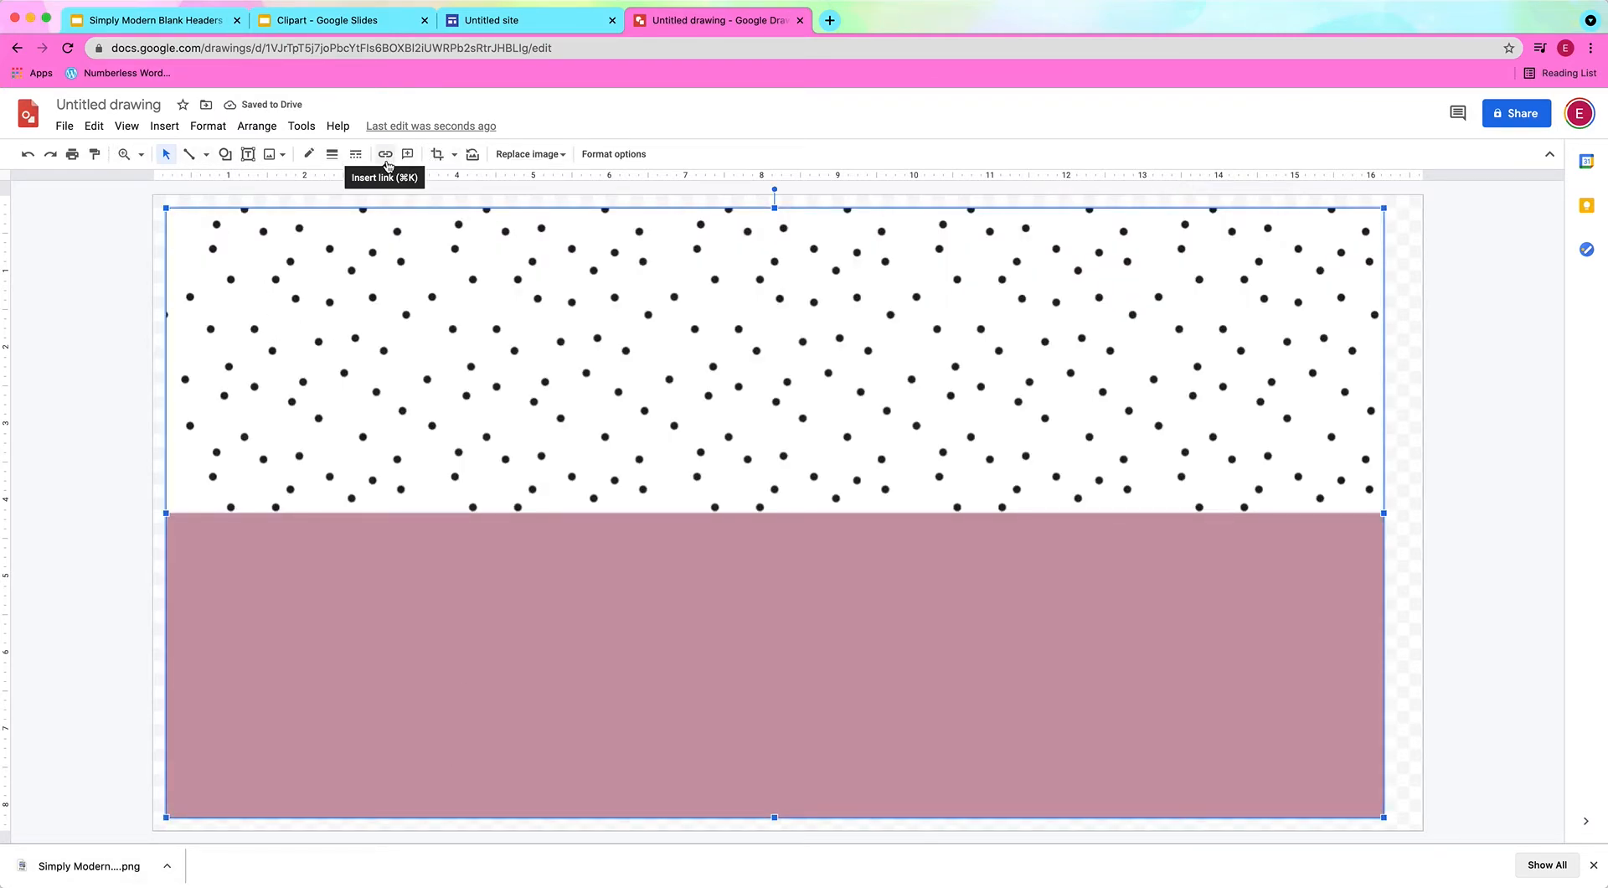
pyautogui.click(281, 155)
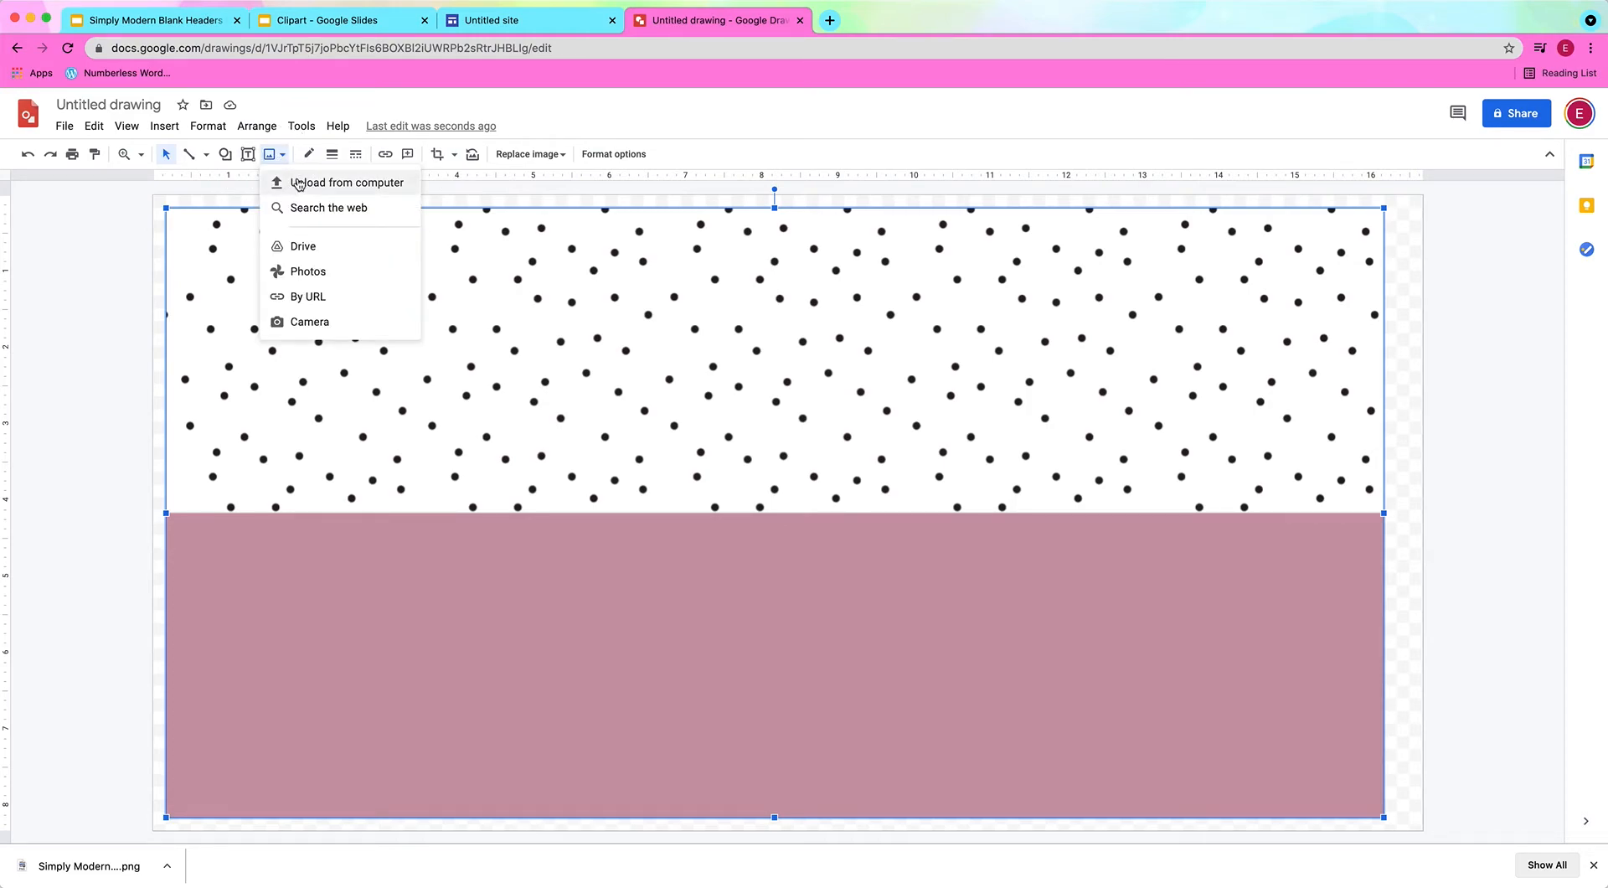
pyautogui.click(169, 209)
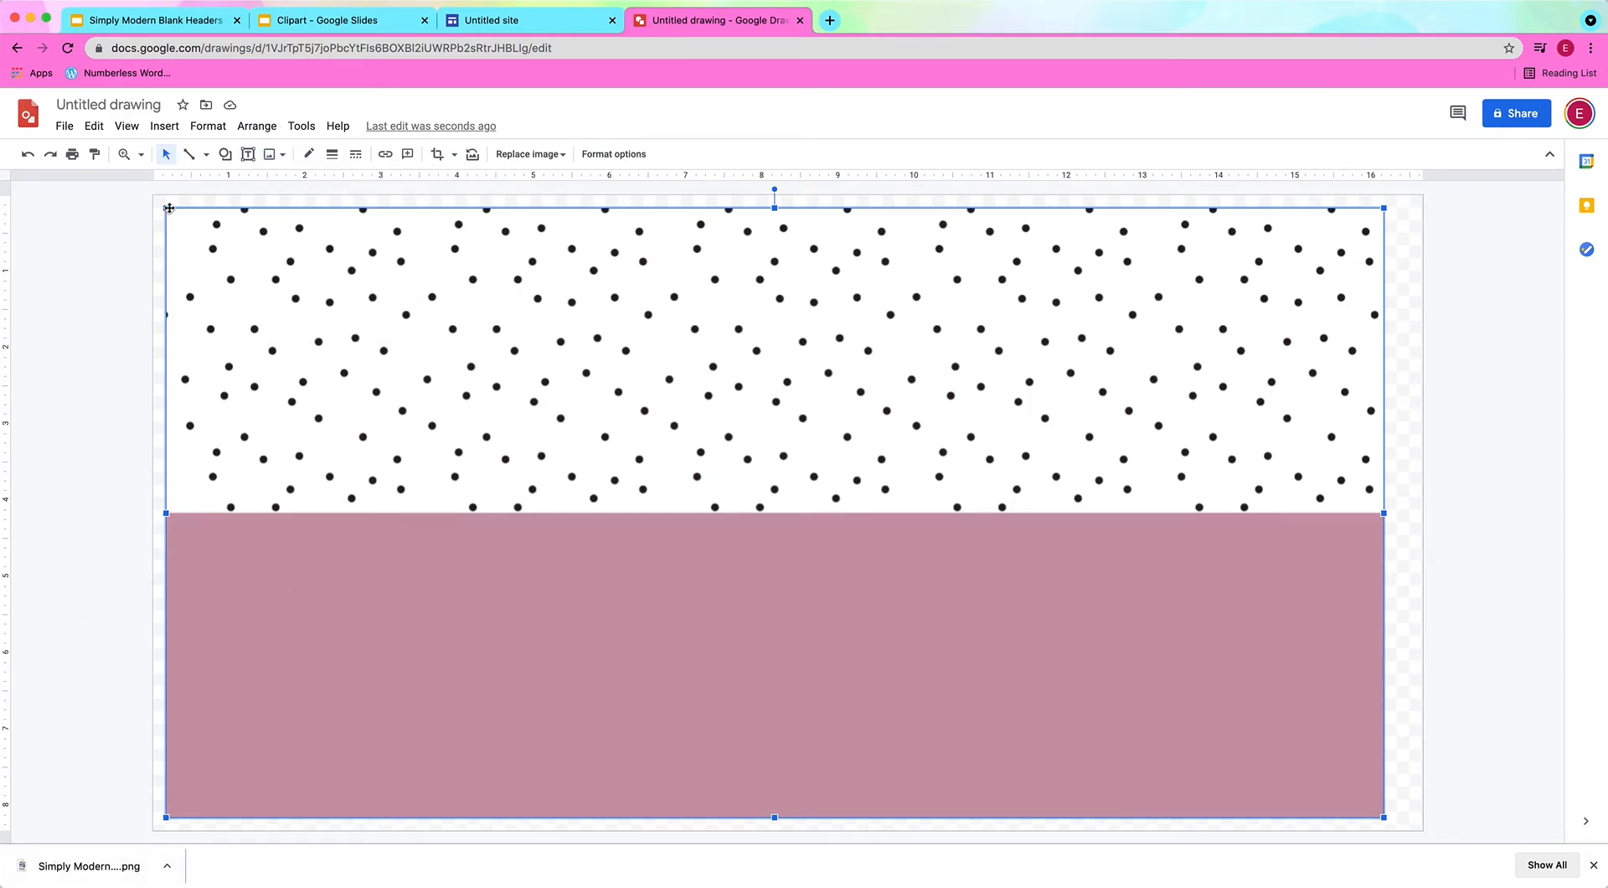
# Step: Align the header image with the canvas's upper-left corner, enlarge it to fill the whole canvas, and dismiss the downloads bar
pyautogui.moveTo(167, 215); pyautogui.dragTo(183, 222)
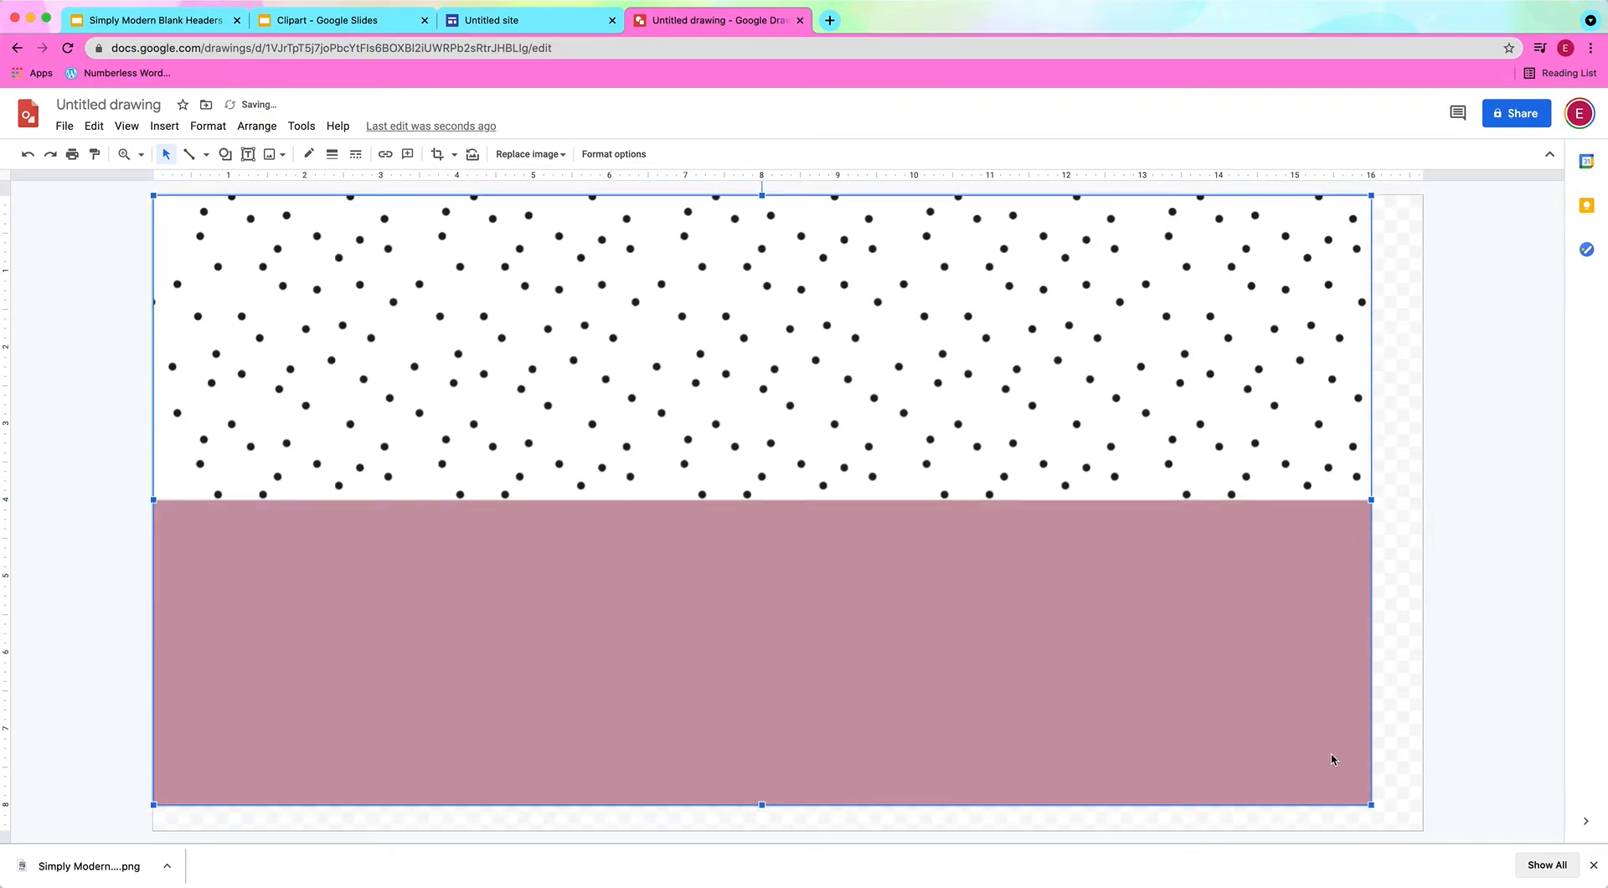
pyautogui.moveTo(1371, 805); pyautogui.dragTo(1422, 830)
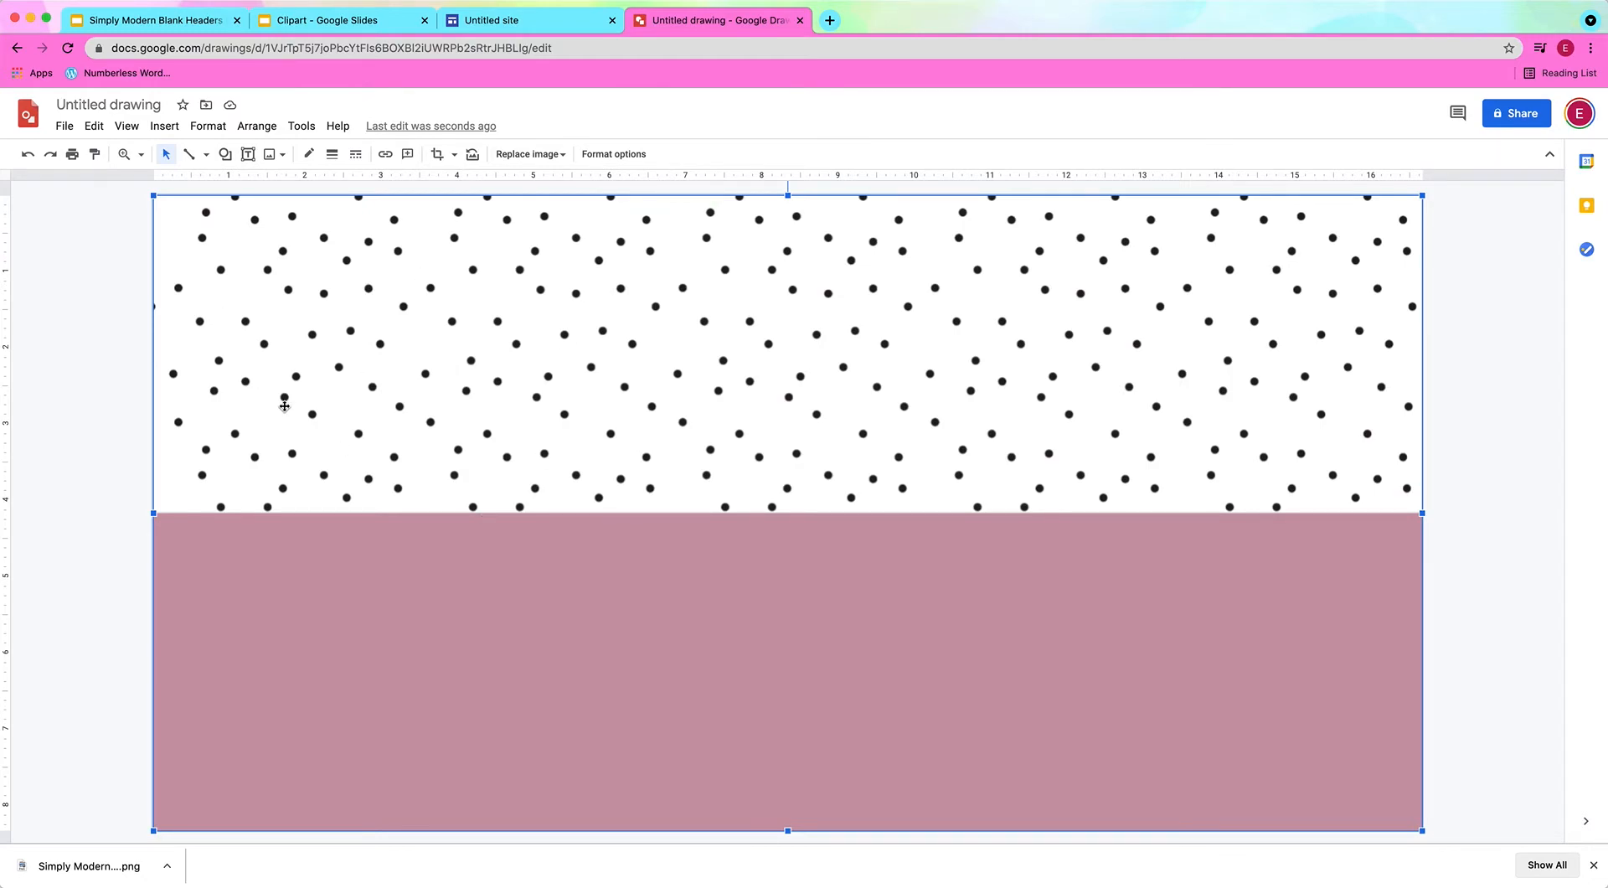
pyautogui.click(97, 490)
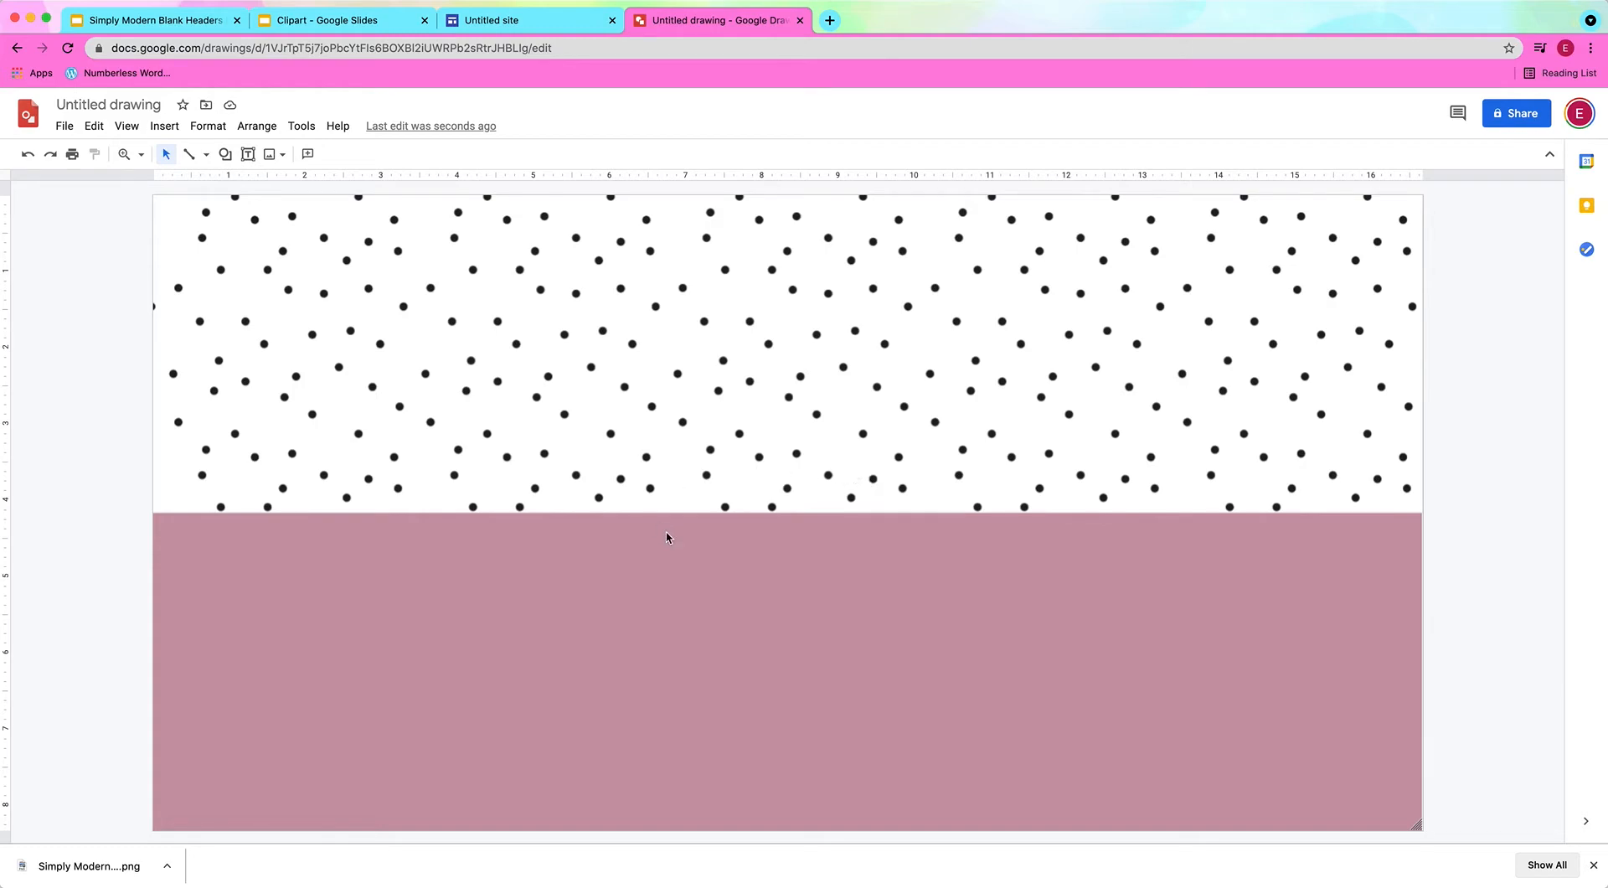
pyautogui.click(1593, 865)
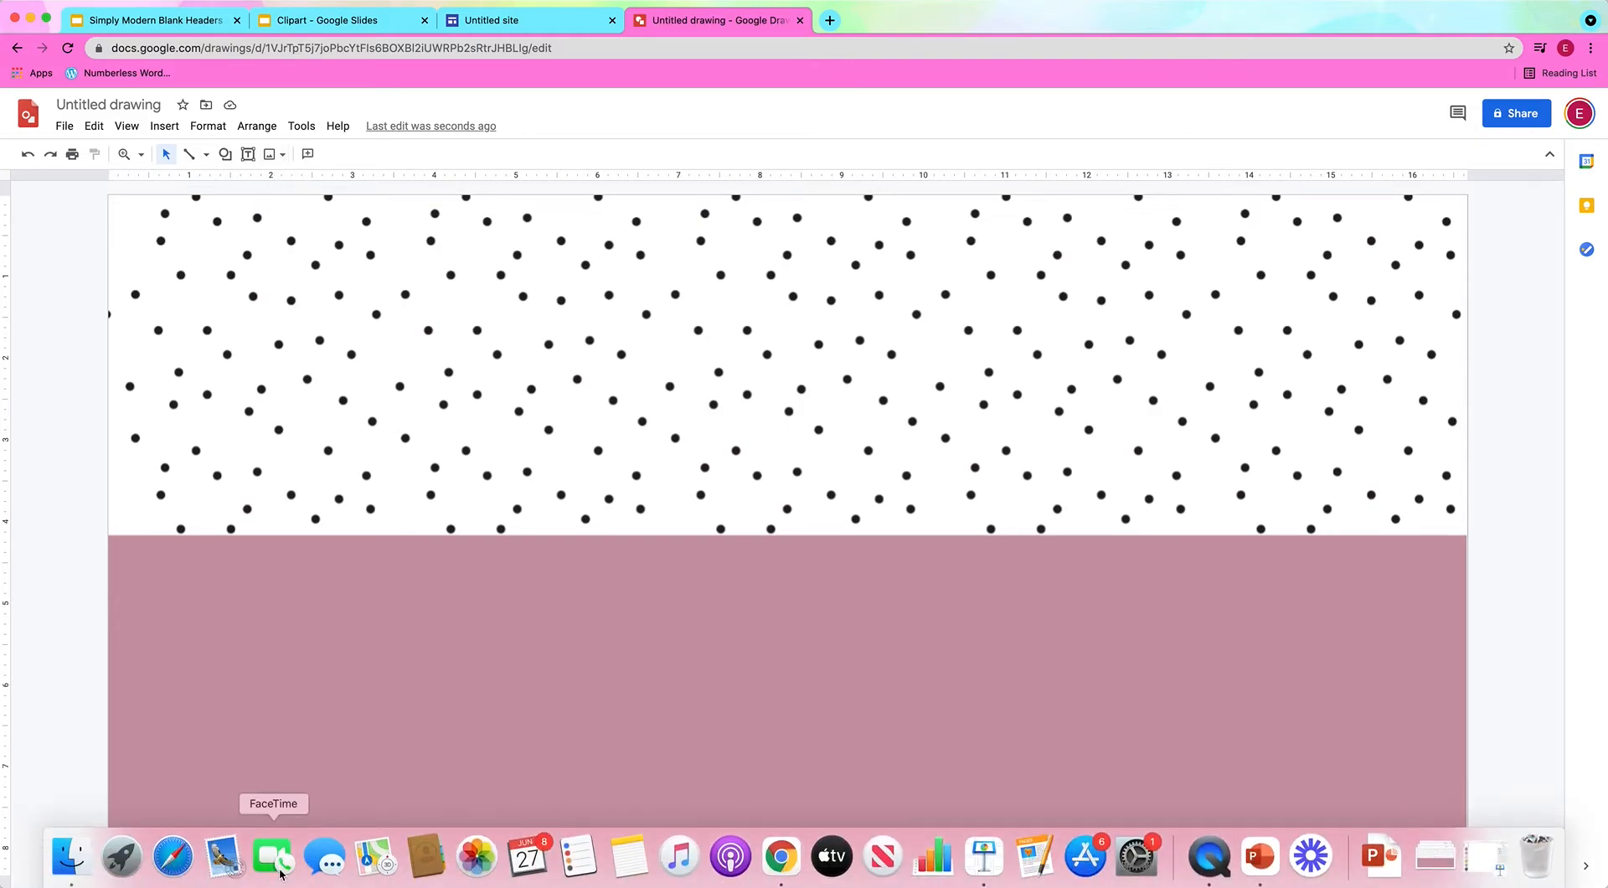
# Step: Minimize the browser, open the Simply Modern Text Stickers folder on the desktop, and browse its PNG files down to the W entries
pyautogui.click(31, 18)
pyautogui.doubleClick(1104, 255)
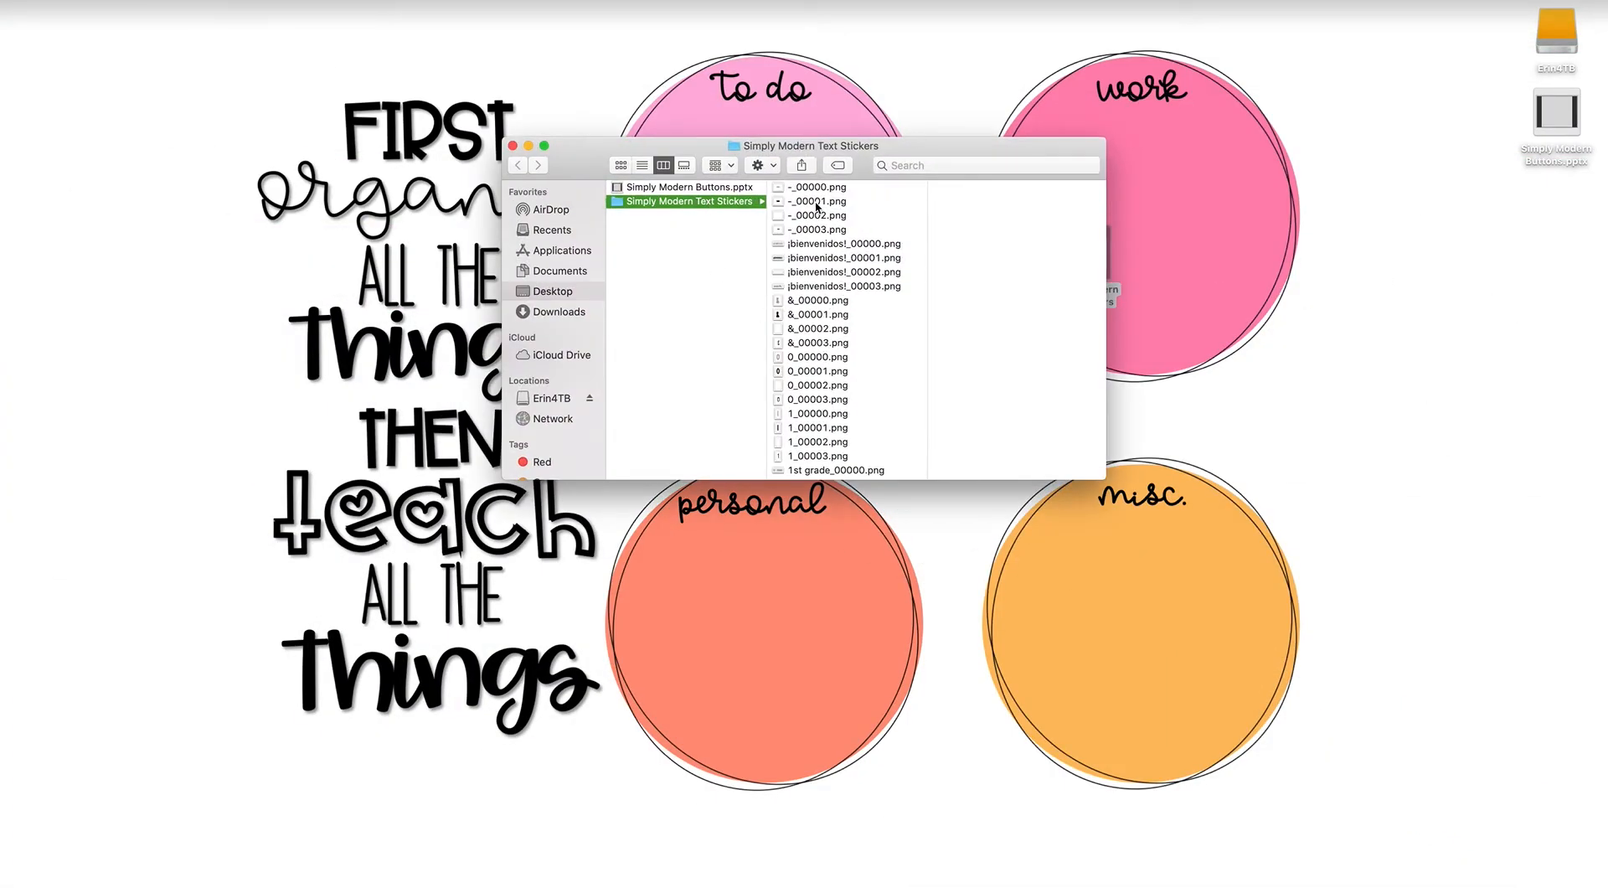
pyautogui.scroll(-20, 829, 442)
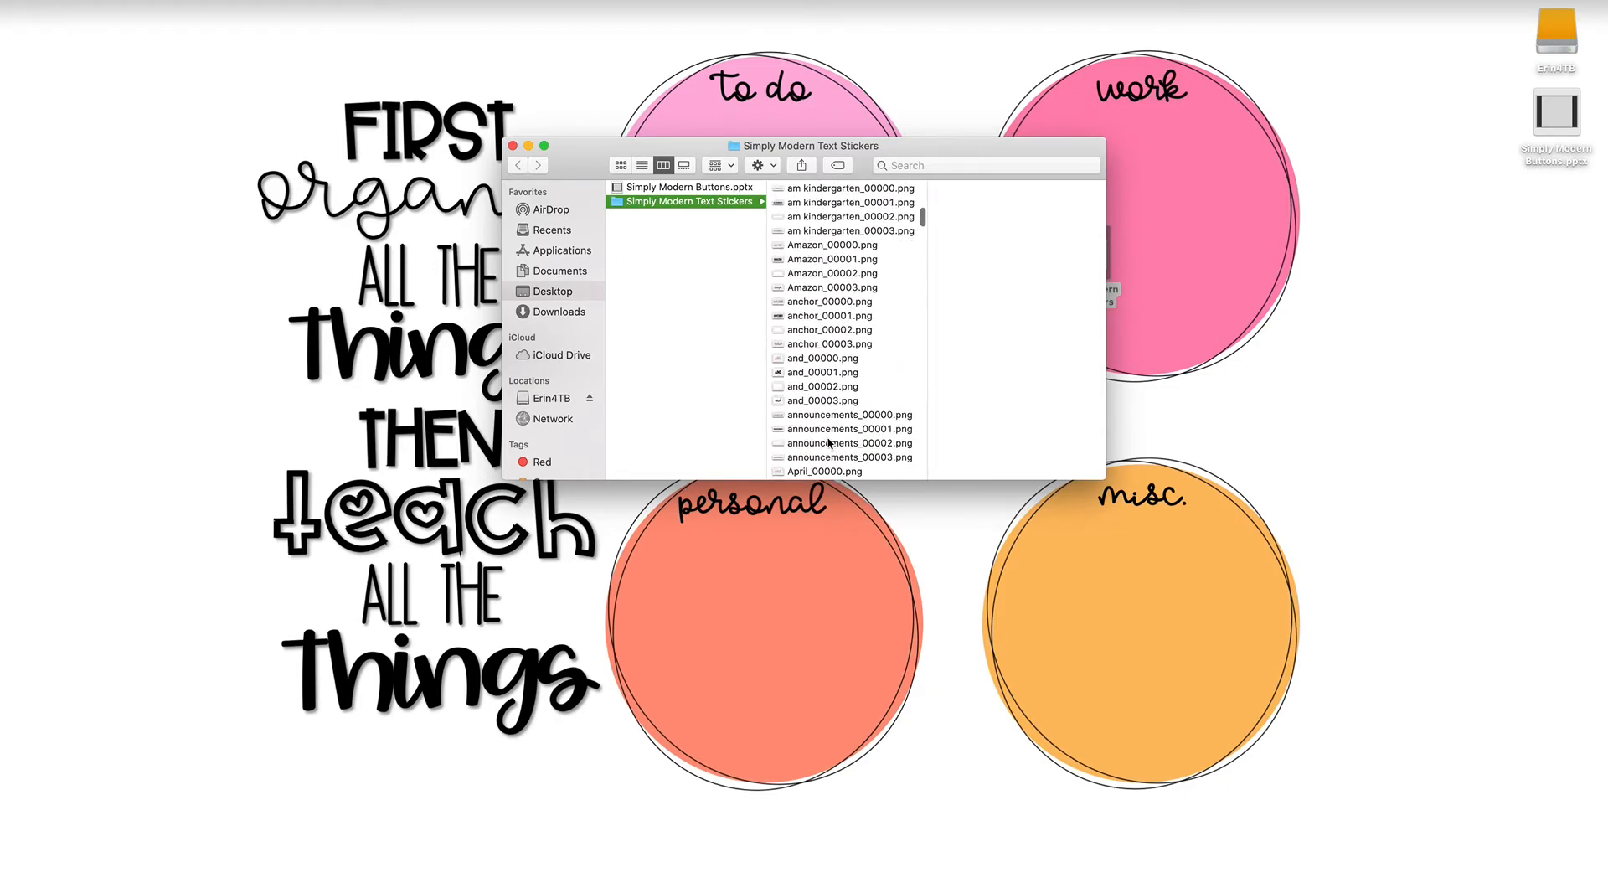
pyautogui.scroll(-20, 829, 442)
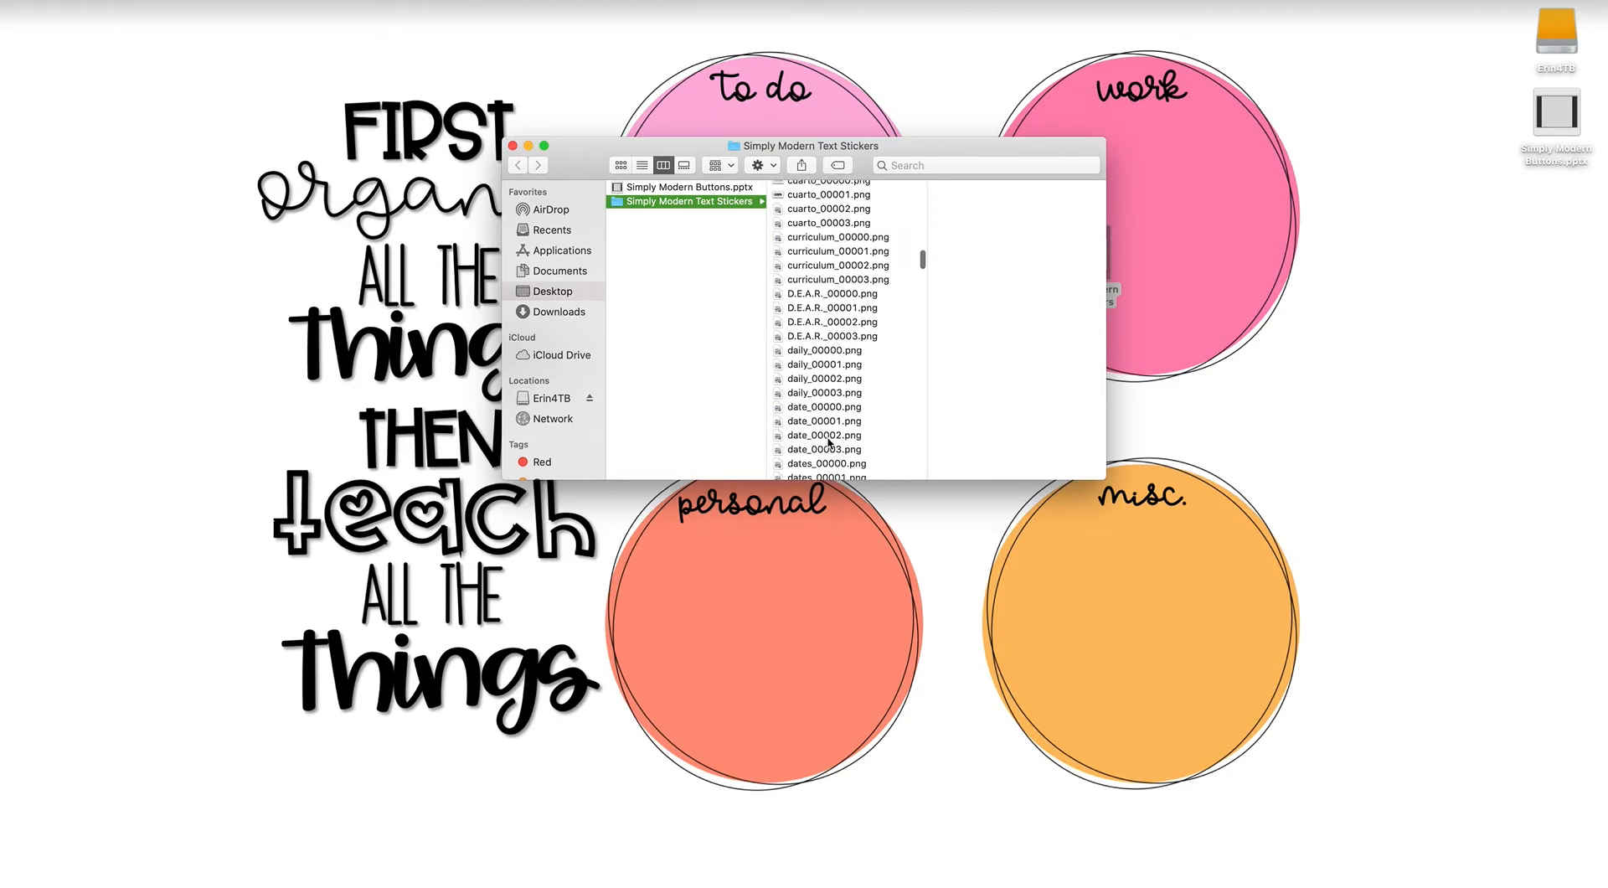
pyautogui.scroll(-15, 829, 442)
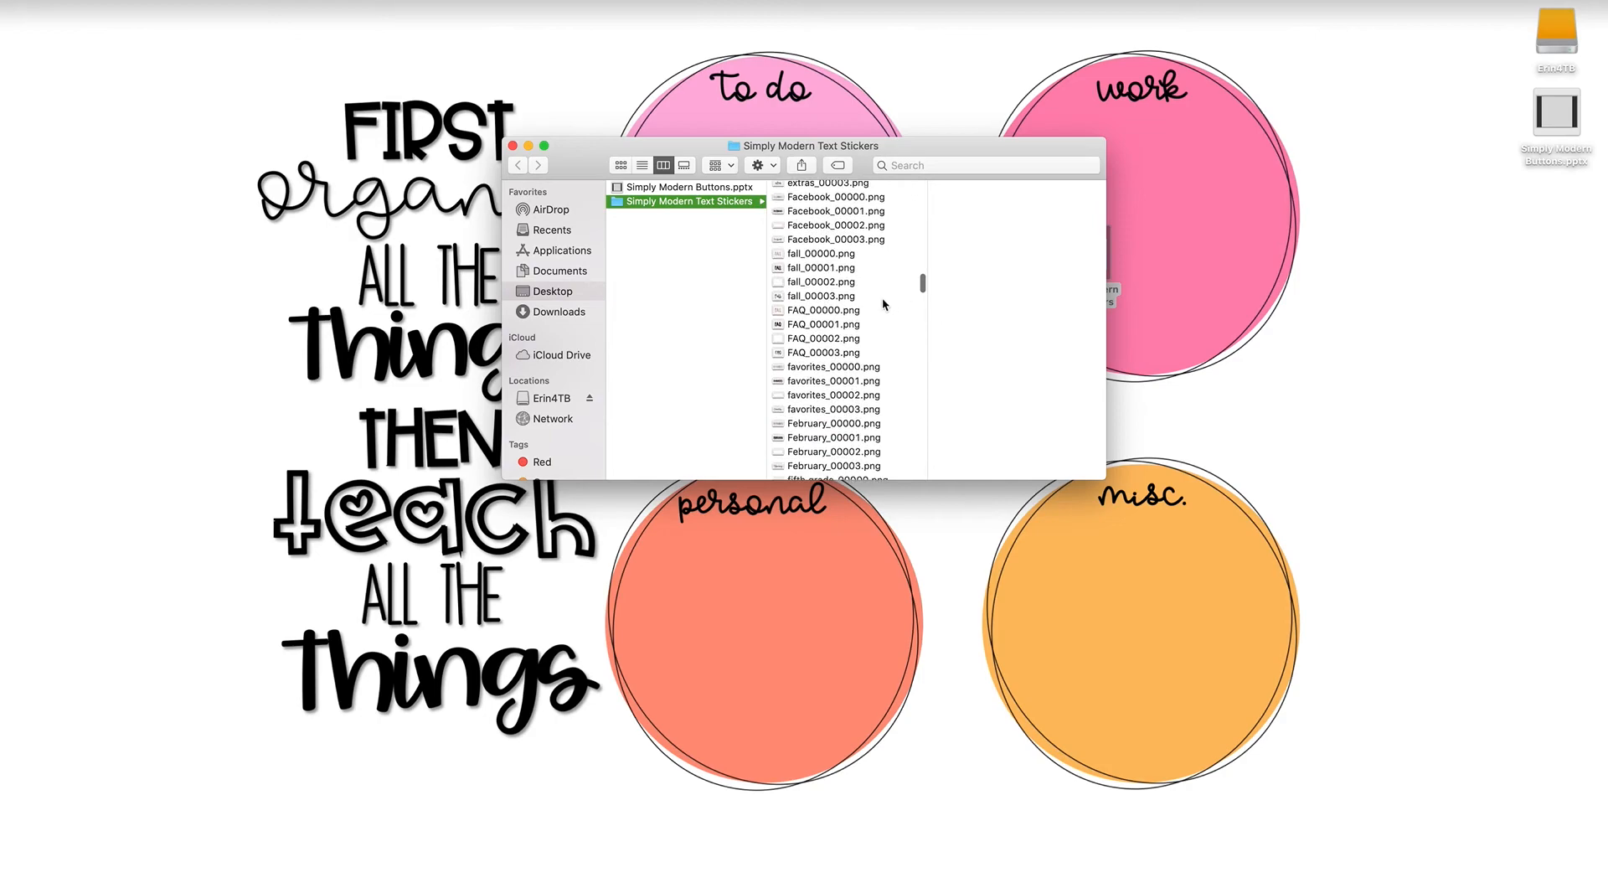
pyautogui.moveTo(922, 285); pyautogui.dragTo(924, 460)
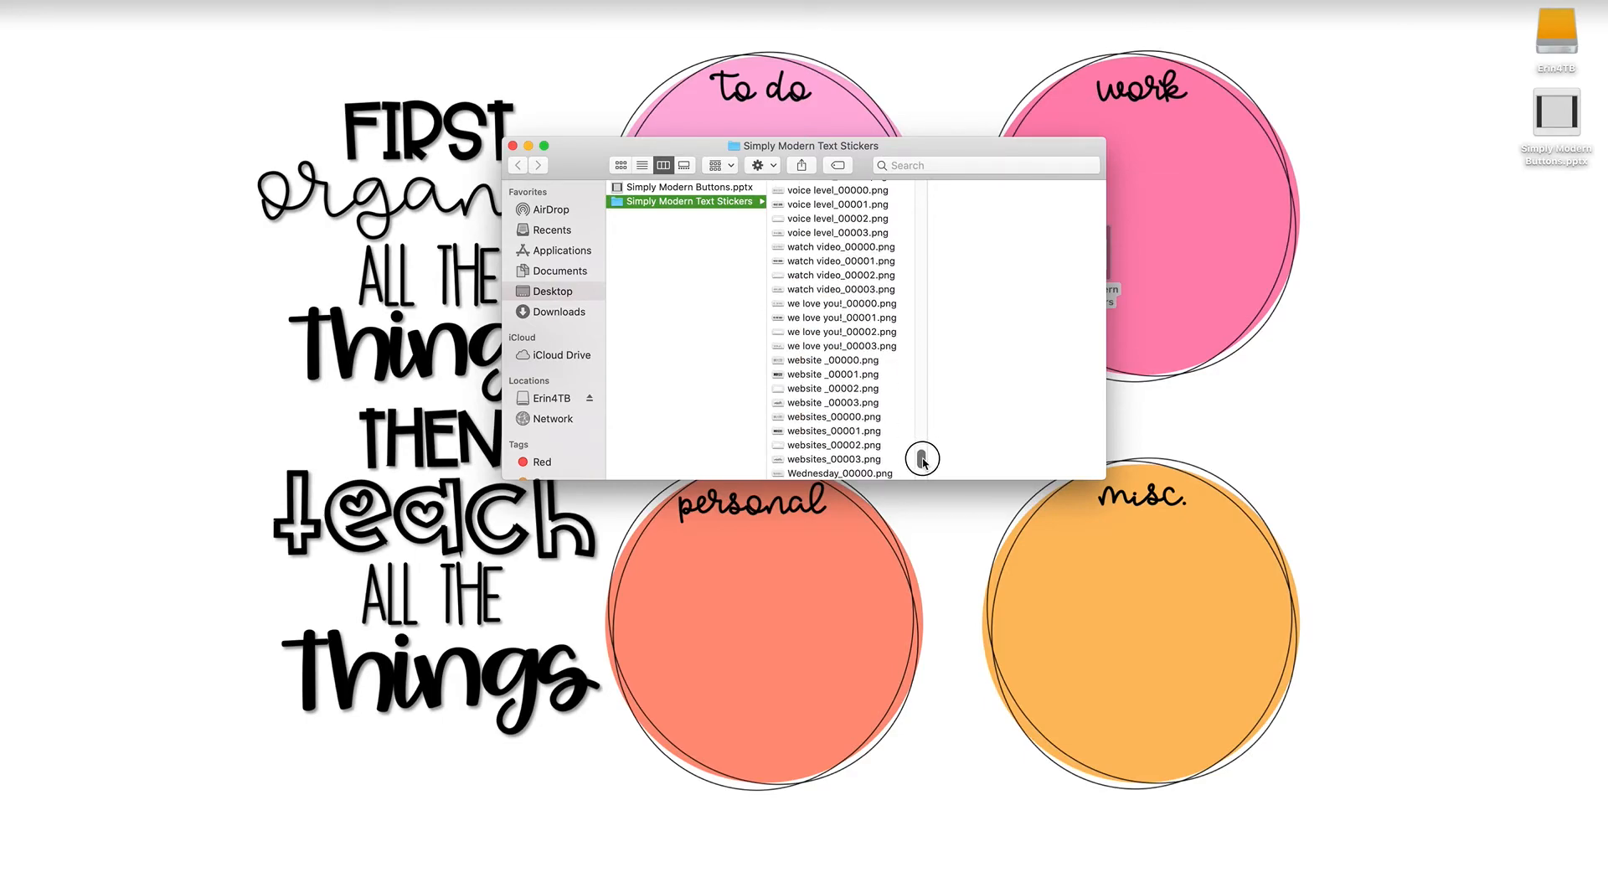
# Step: Select the multicoloured welcome_00000.png in the Simply Modern Text Stickers folder
pyautogui.scroll(-10, 834, 415)
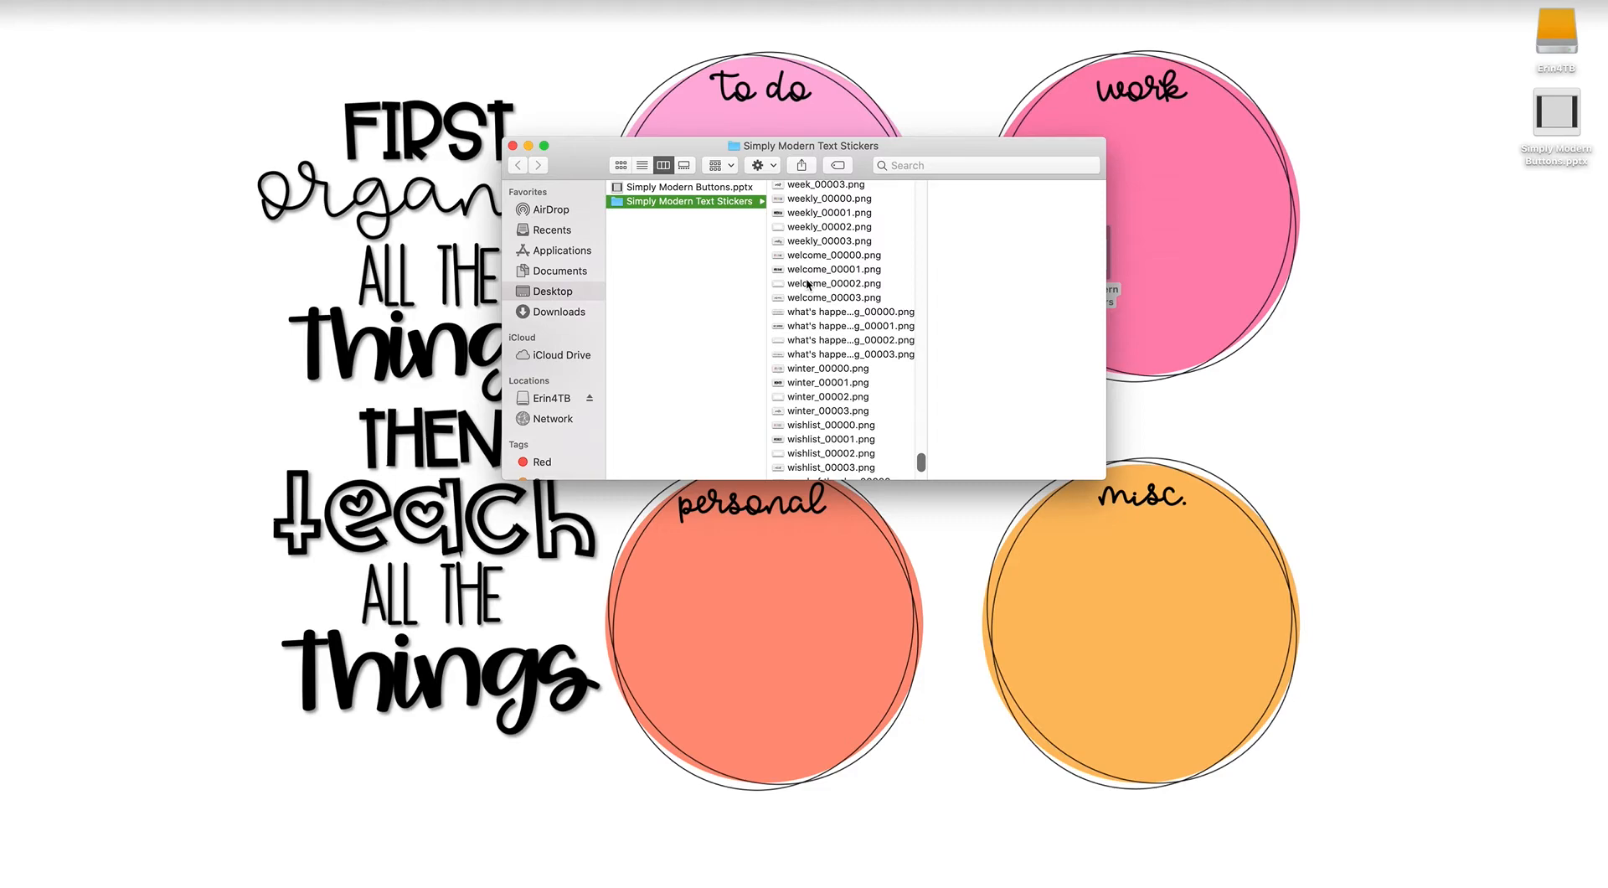
pyautogui.click(793, 257)
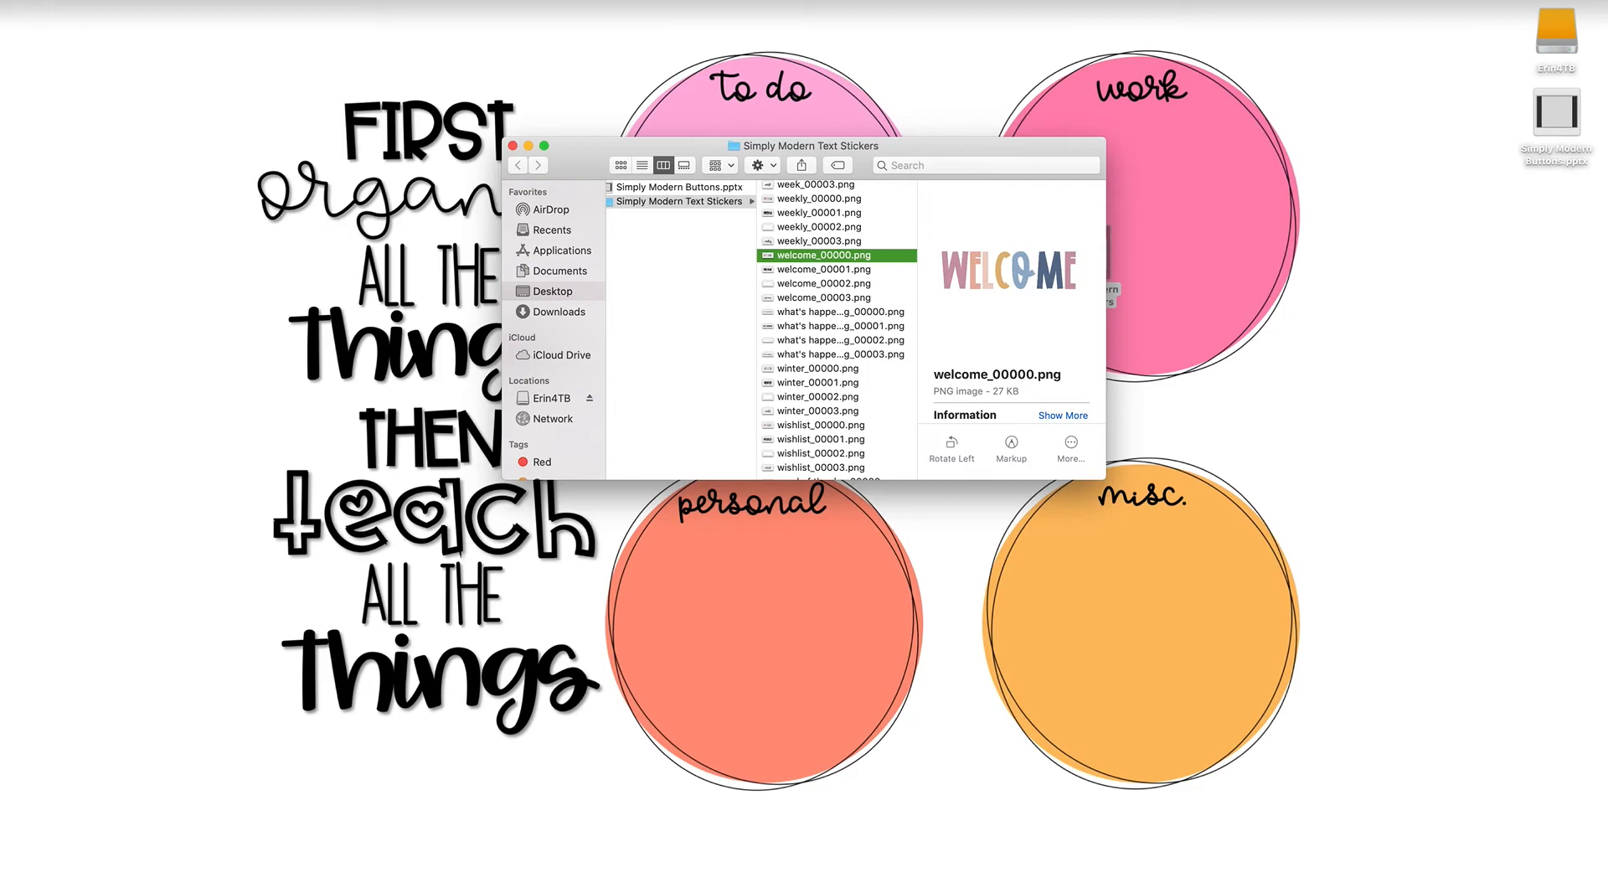
pyautogui.click(758, 857)
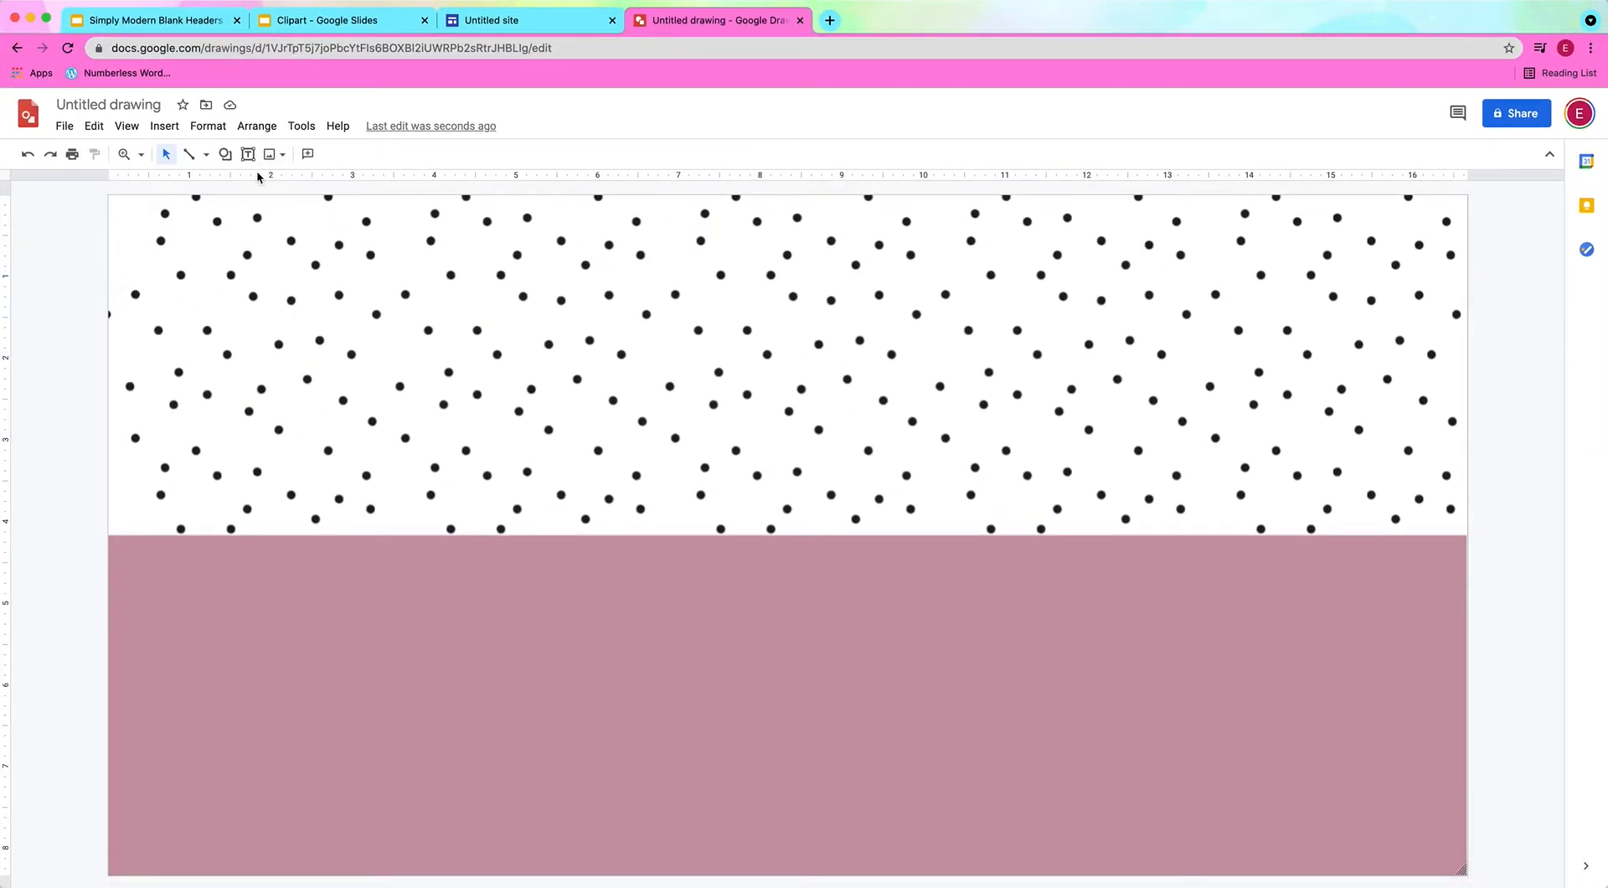
pyautogui.click(283, 155)
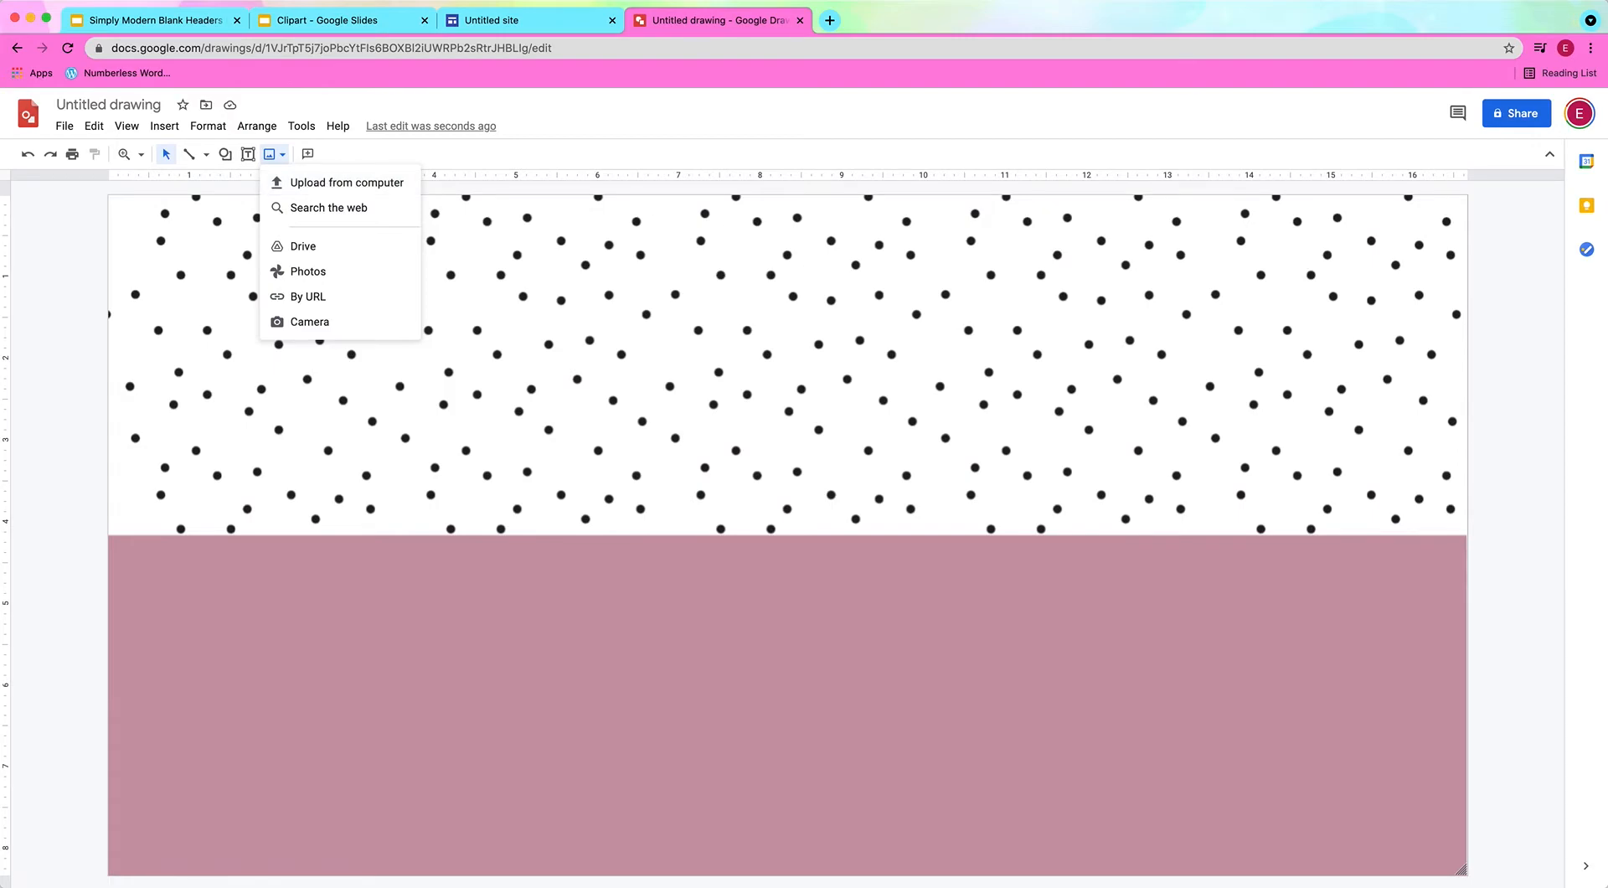
pyautogui.click(30, 17)
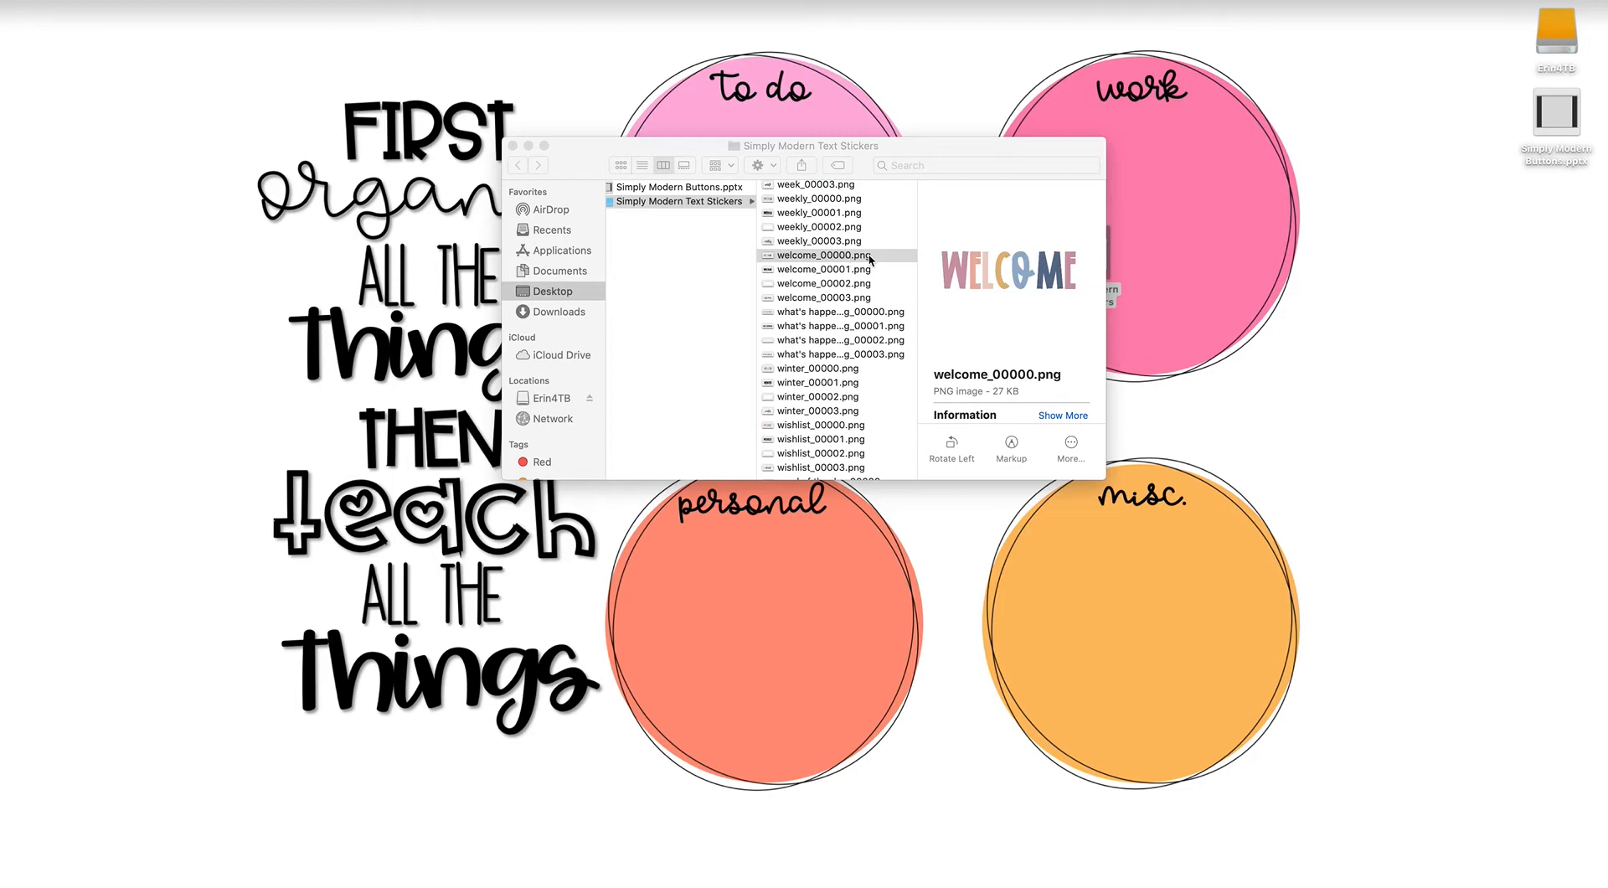
# Step: Preview welcome_00000.png at full size, close the preview, and copy the file
pyautogui.click(878, 255)
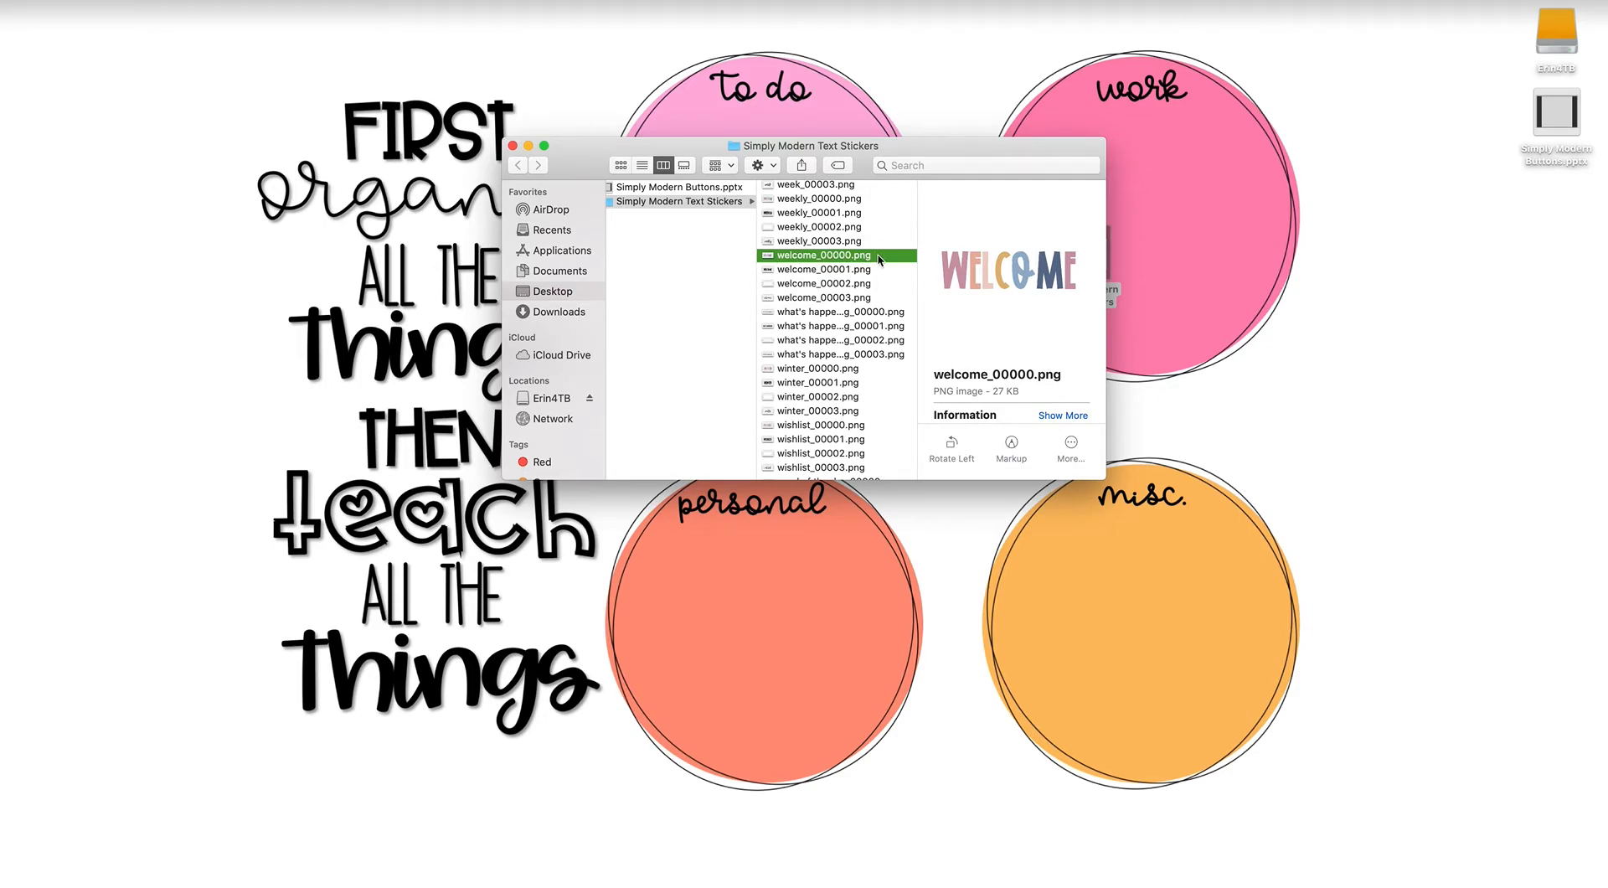
pyautogui.doubleClick(879, 256)
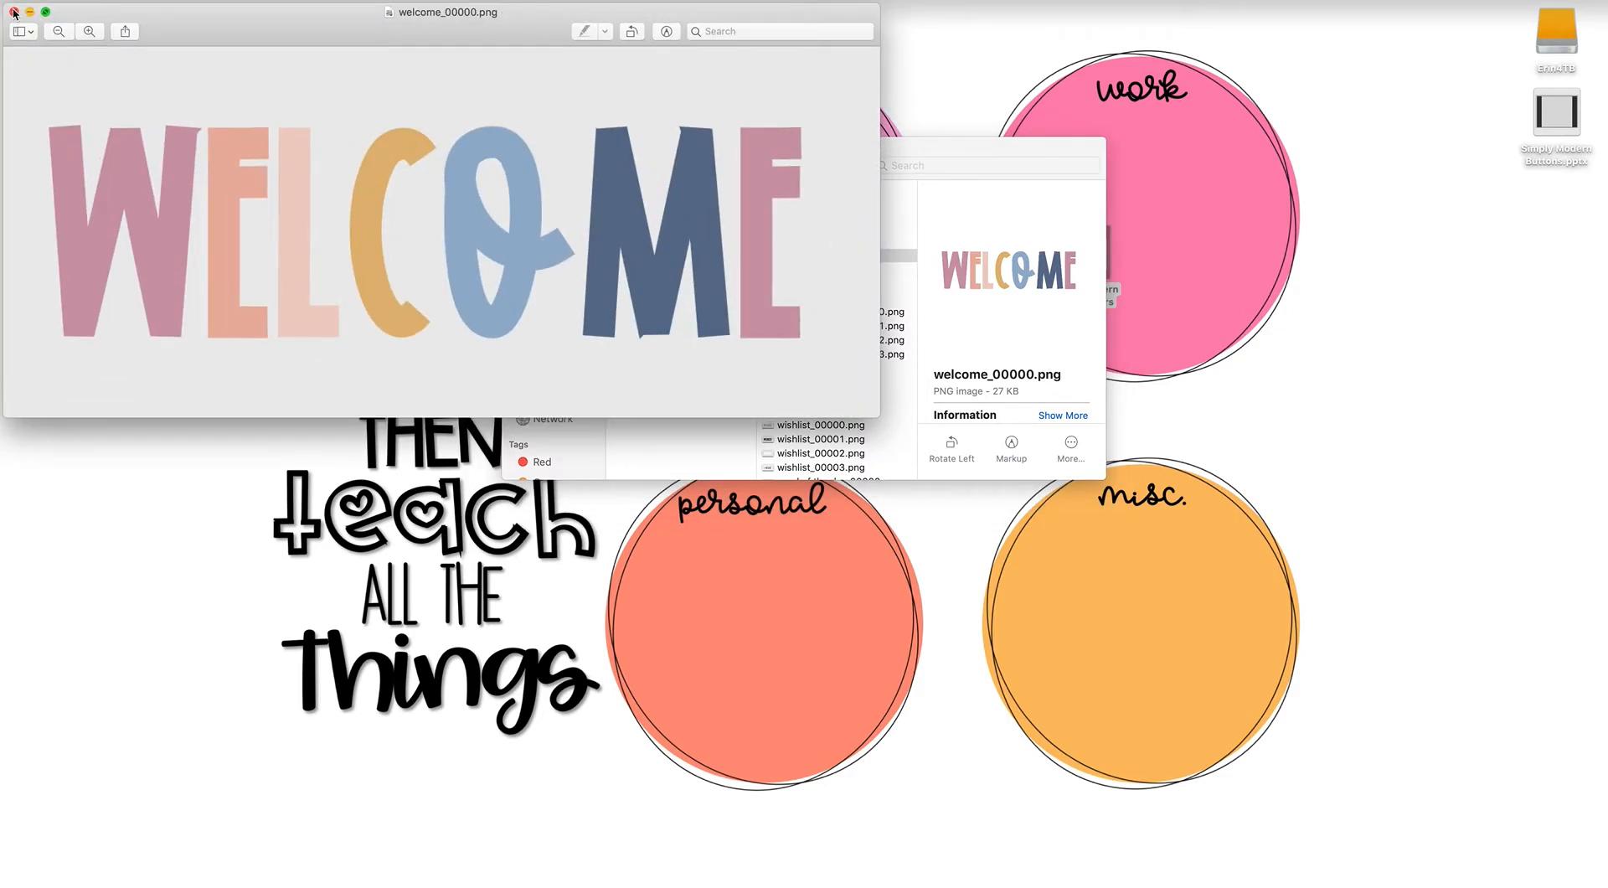
pyautogui.click(13, 13)
pyautogui.click(892, 257)
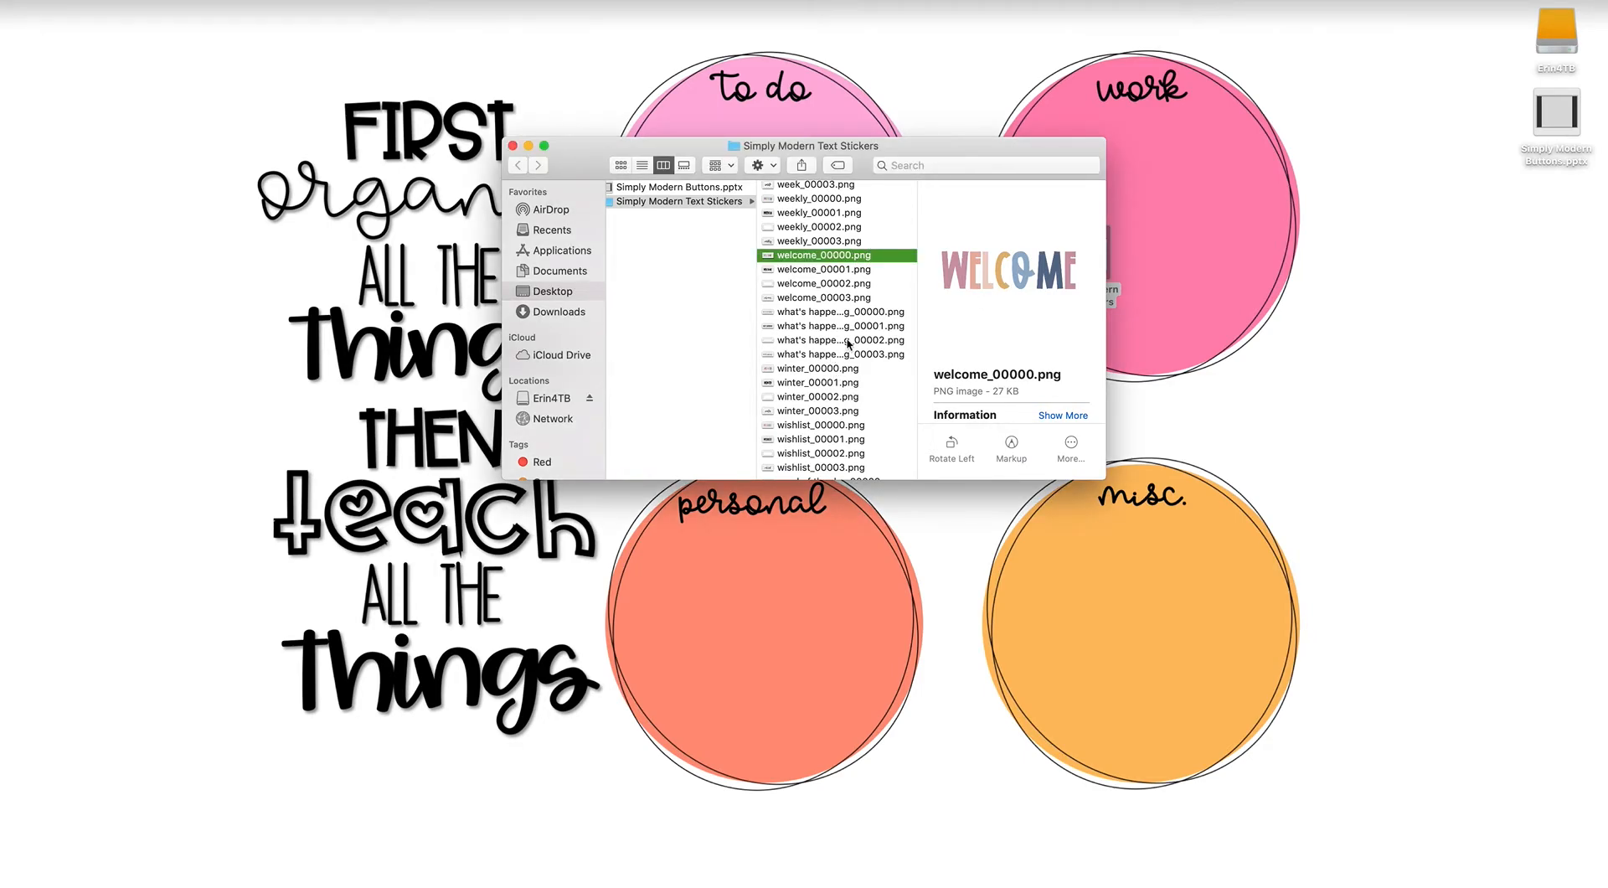
# Step: Return to the untitled drawing in Chrome and paste the copied WELCOME sticker onto the header
pyautogui.click(764, 869)
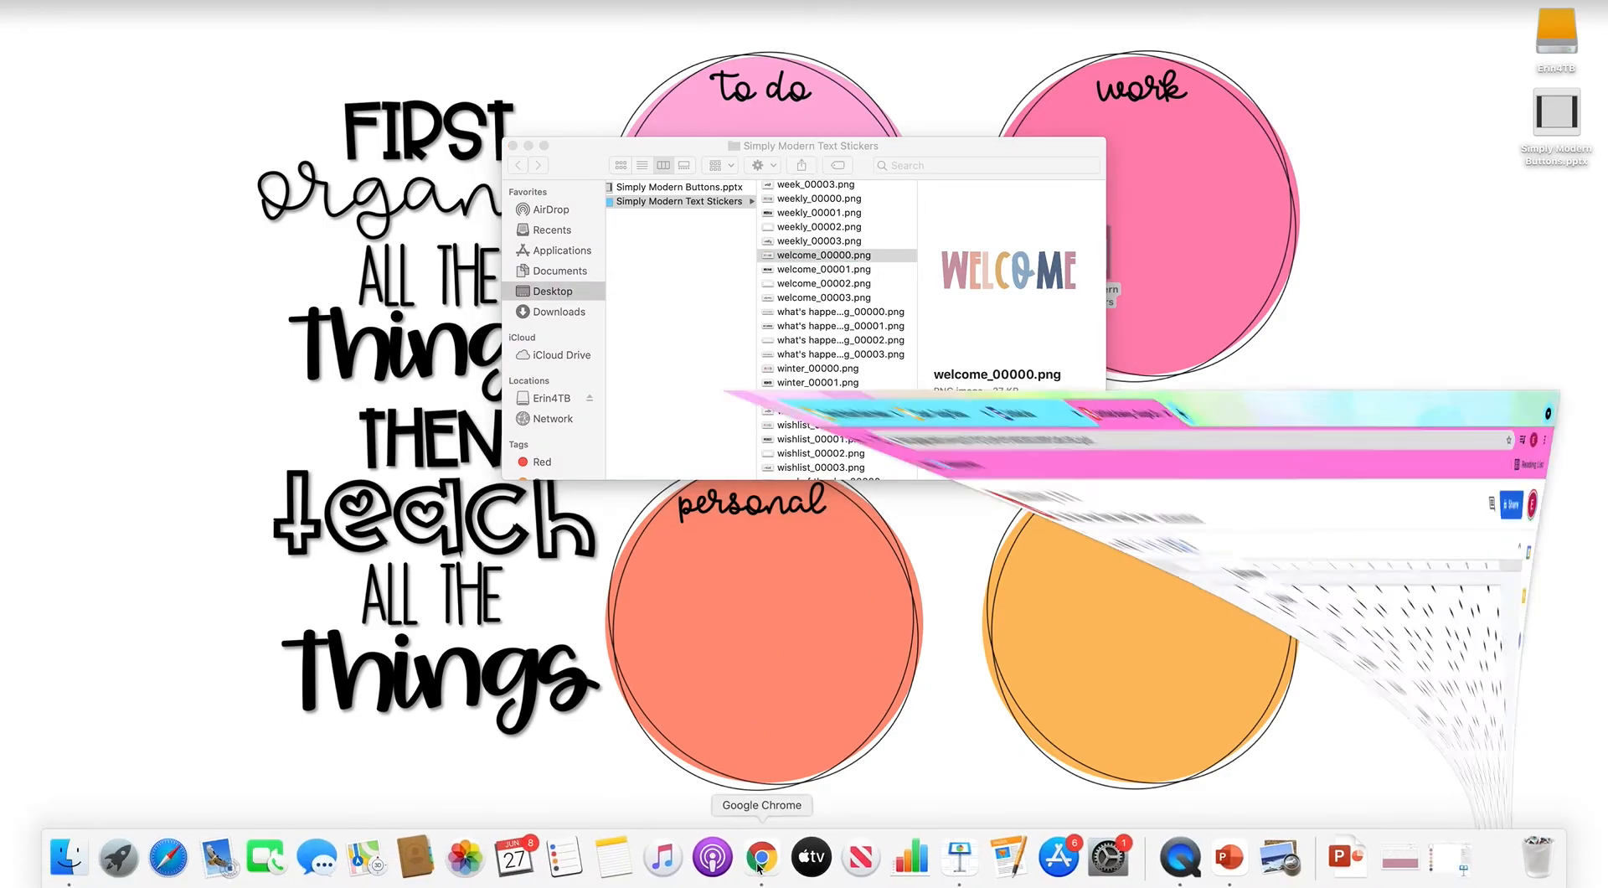
pyautogui.click(529, 406)
pyautogui.click(434, 451)
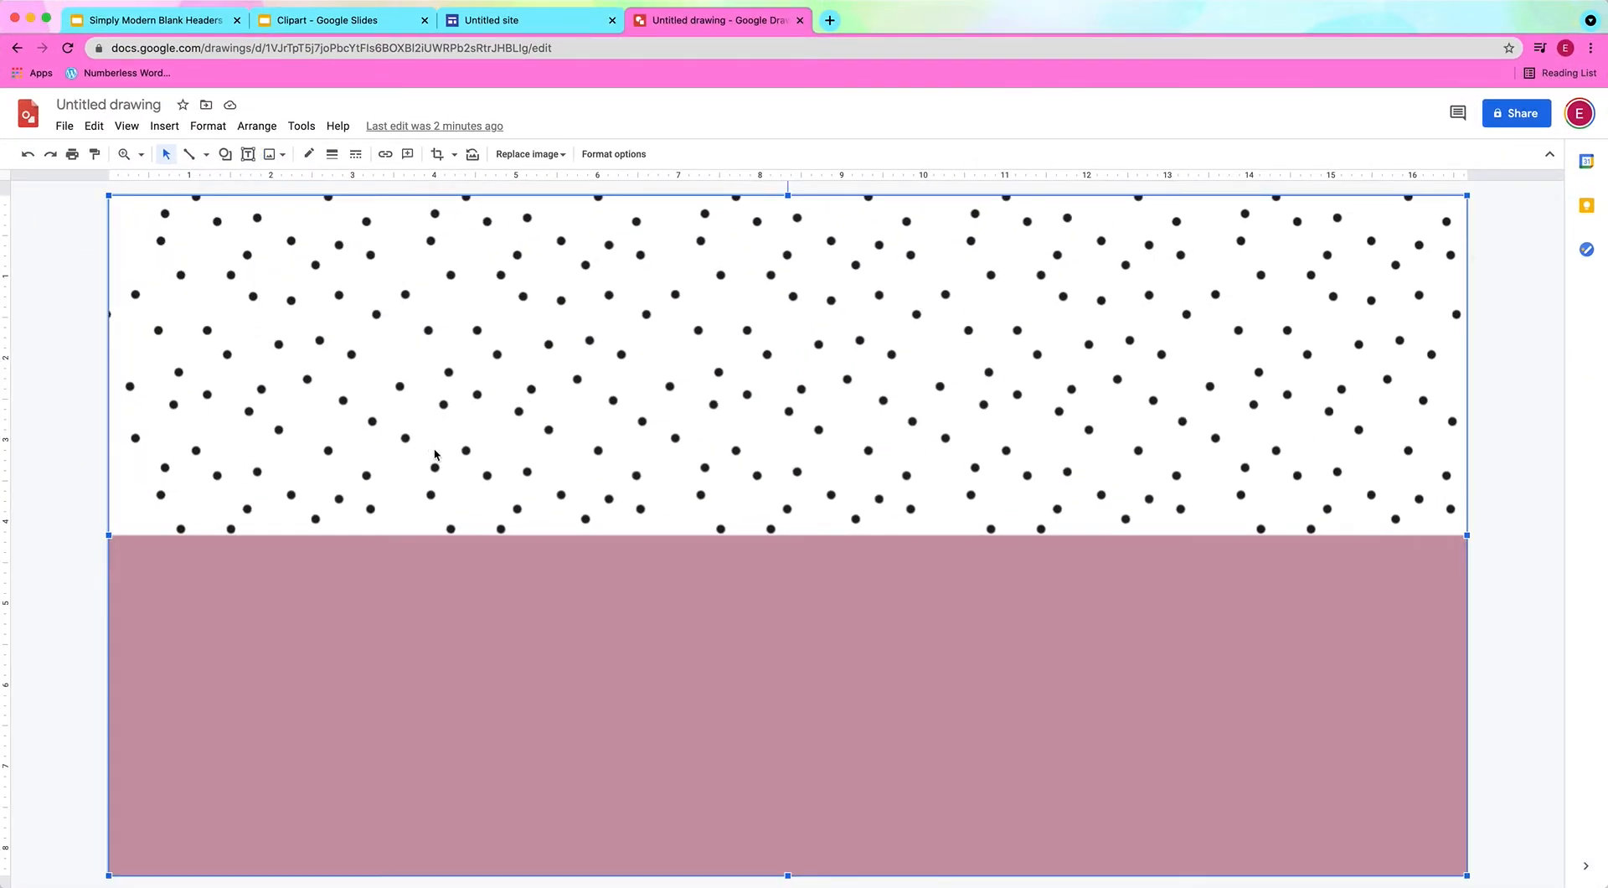
pyautogui.press('super+v')
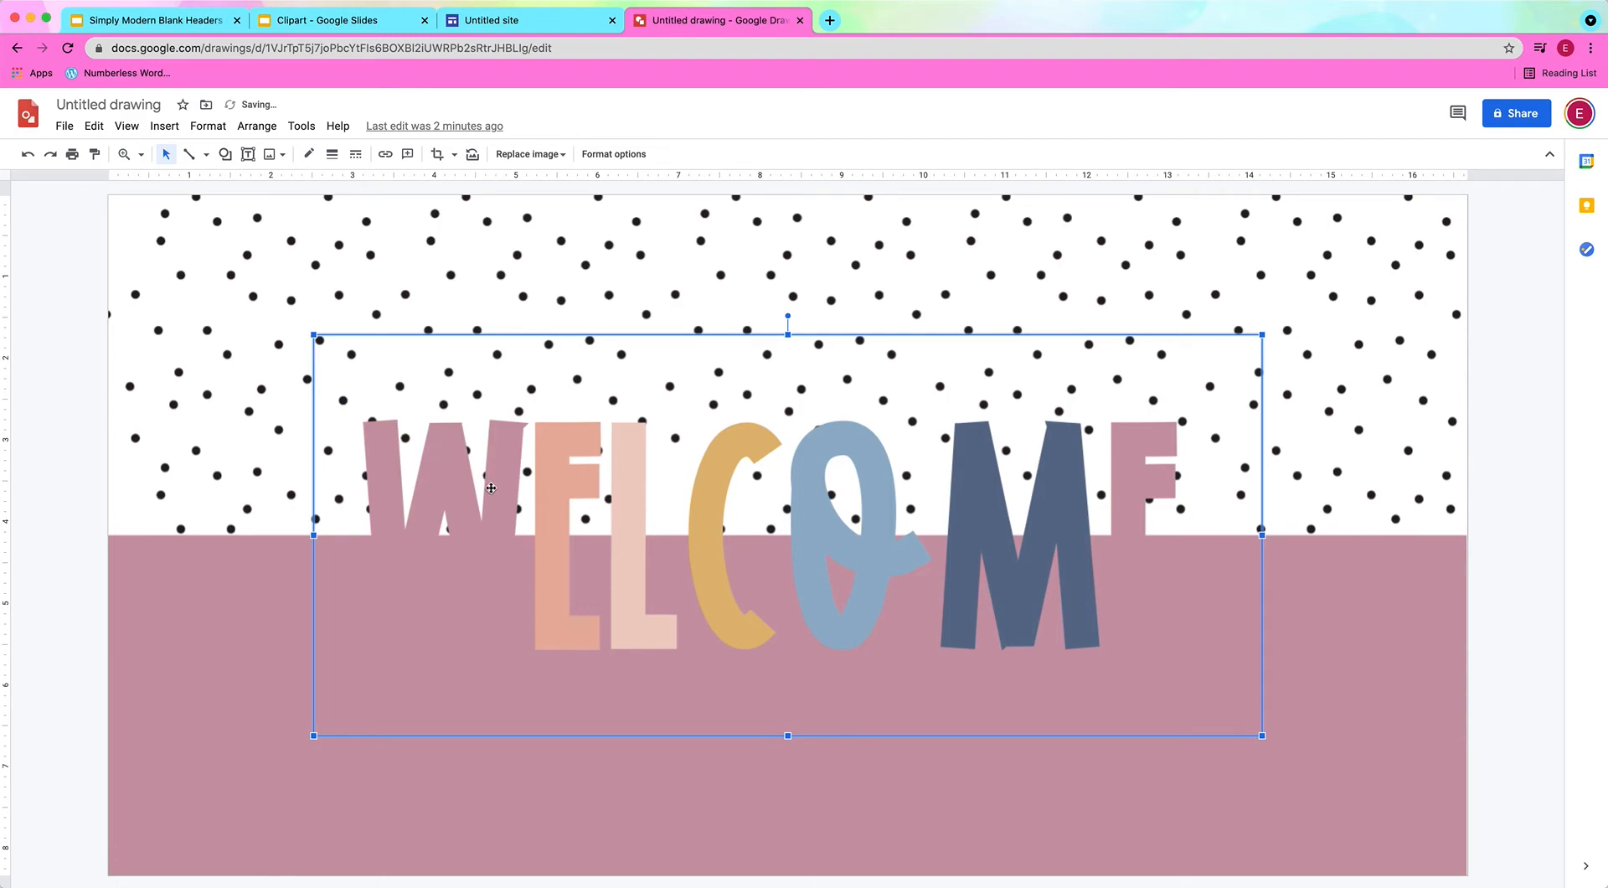
# Step: Shrink the WELCOME sticker slightly and place it on the dotted area, near the canvas's left edge and just above the pink band
pyautogui.moveTo(558, 505); pyautogui.dragTo(360, 380)
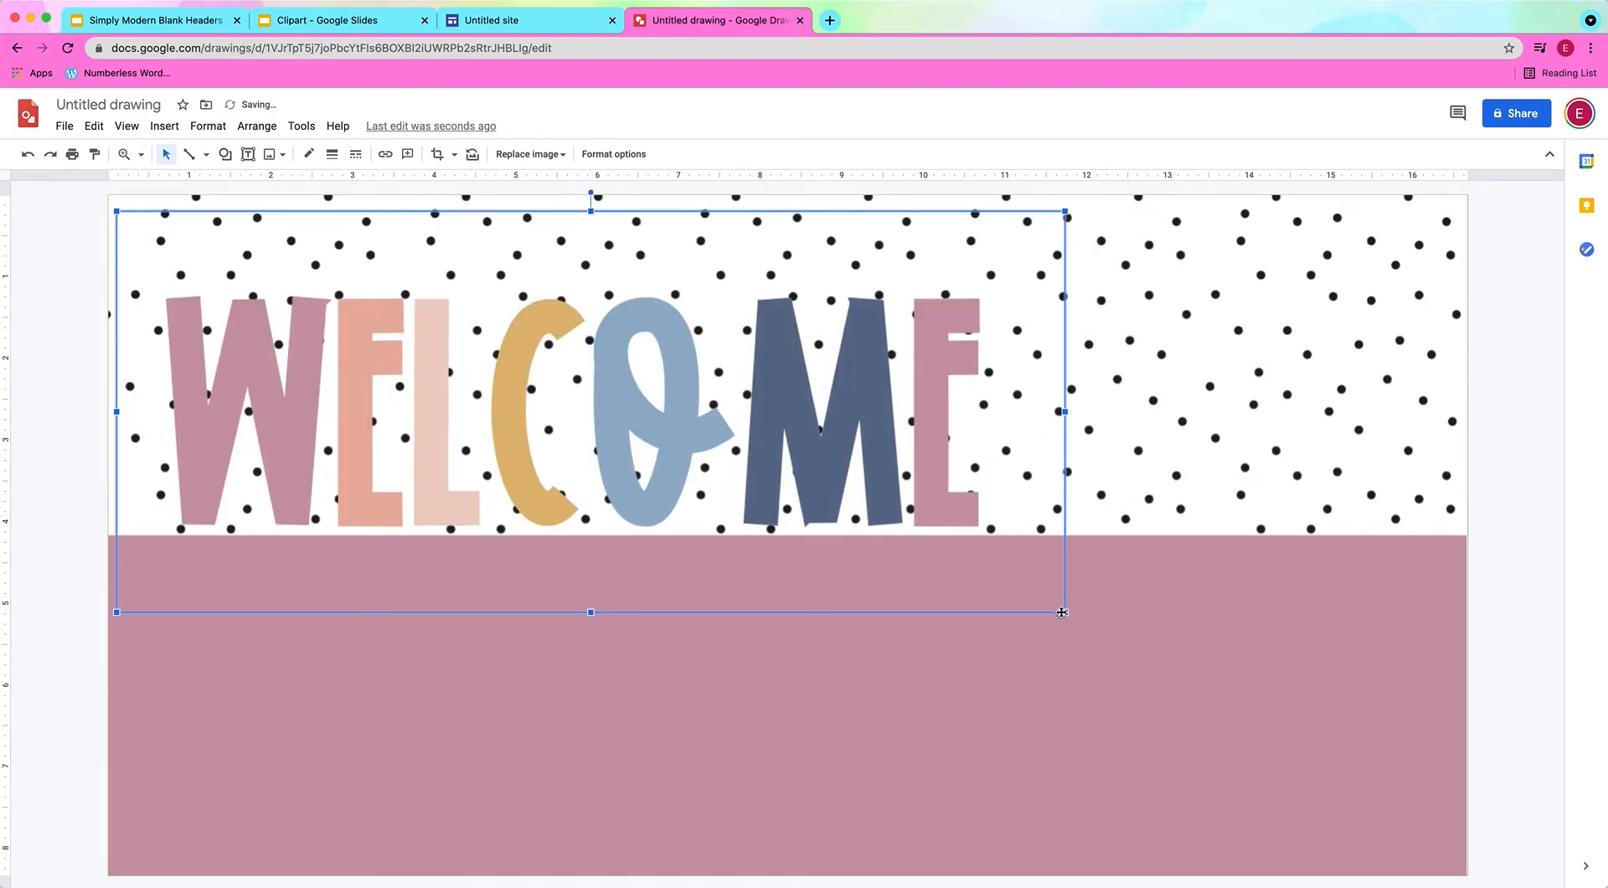
pyautogui.moveTo(1066, 615); pyautogui.dragTo(1037, 599)
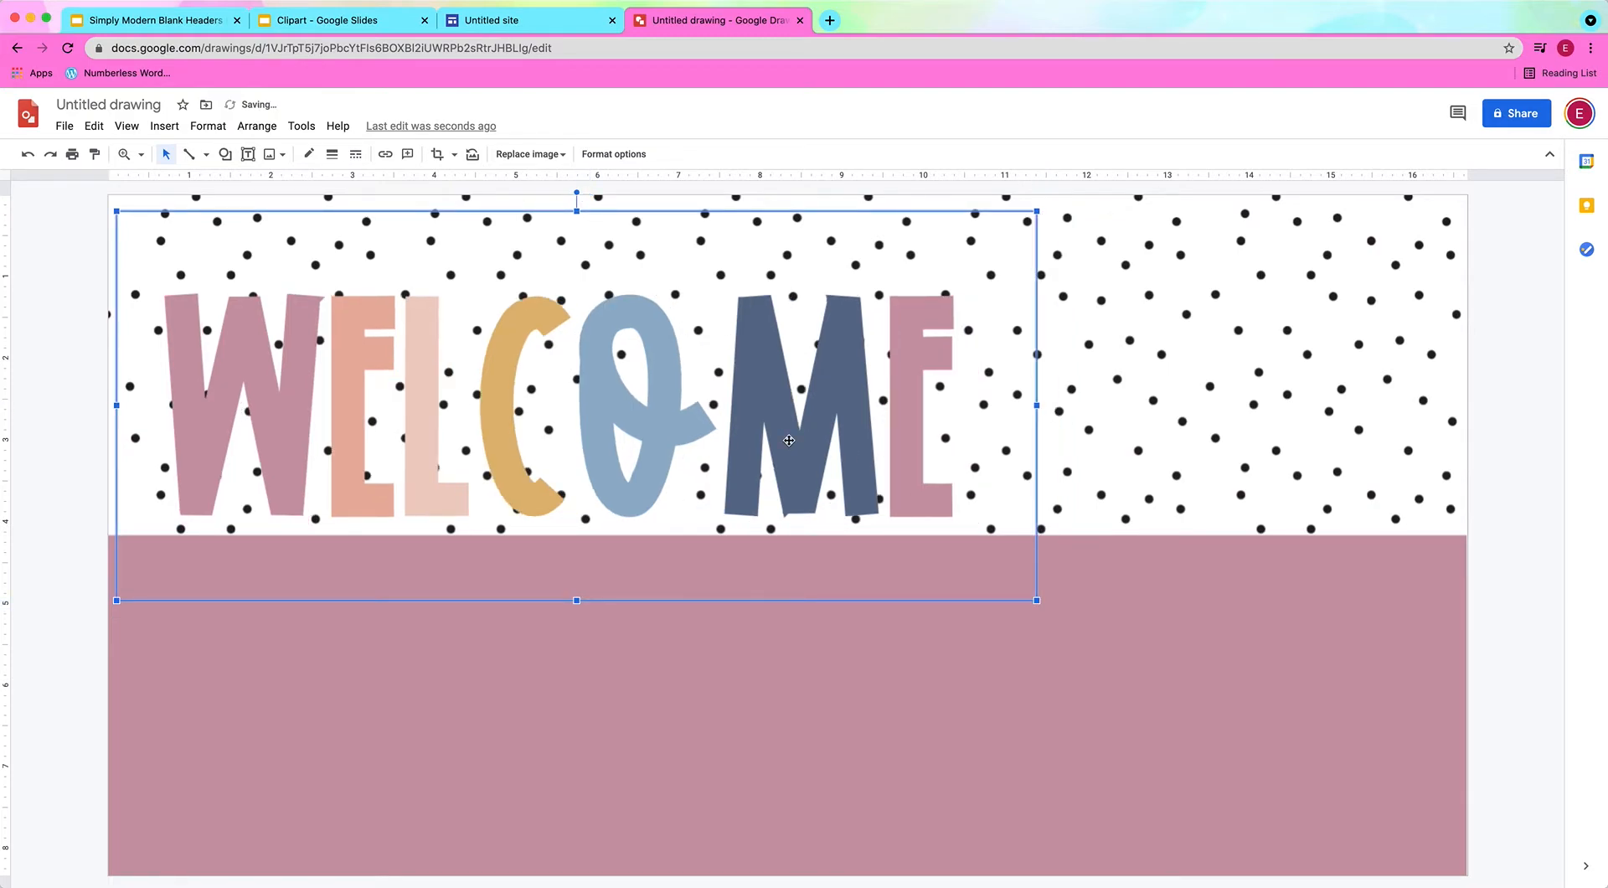
pyautogui.moveTo(617, 360); pyautogui.dragTo(608, 375)
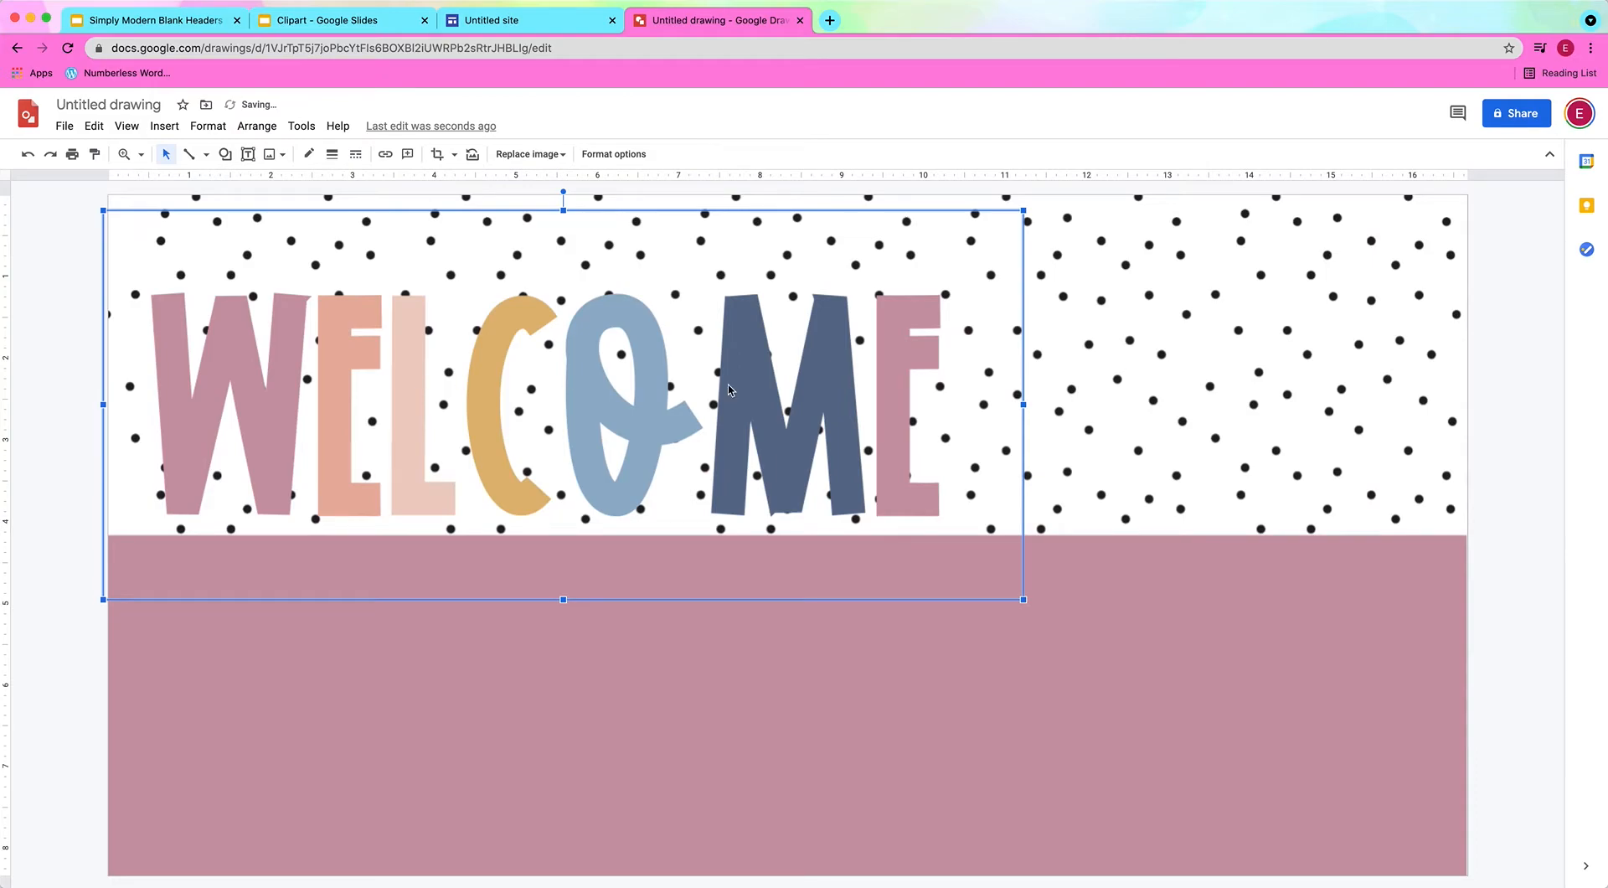
# Step: Go back to the Simply Modern Text Stickers folder in Finder and copy the handwritten to_00003.png sticker
pyautogui.click(30, 17)
pyautogui.scroll(5, 831, 367)
pyautogui.scroll(10, 831, 367)
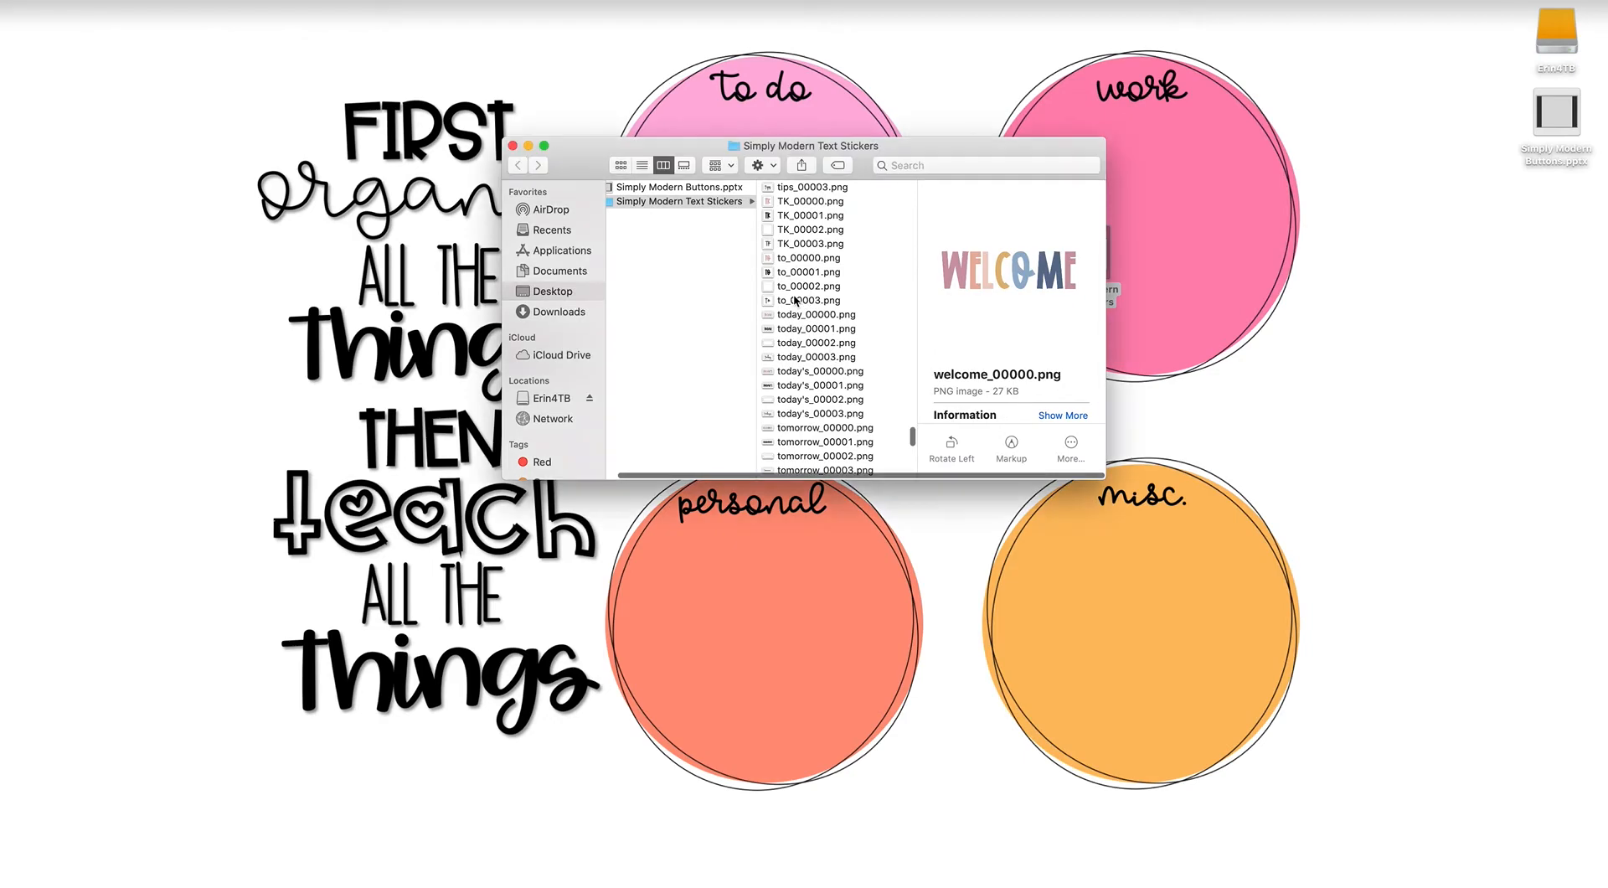
pyautogui.click(793, 302)
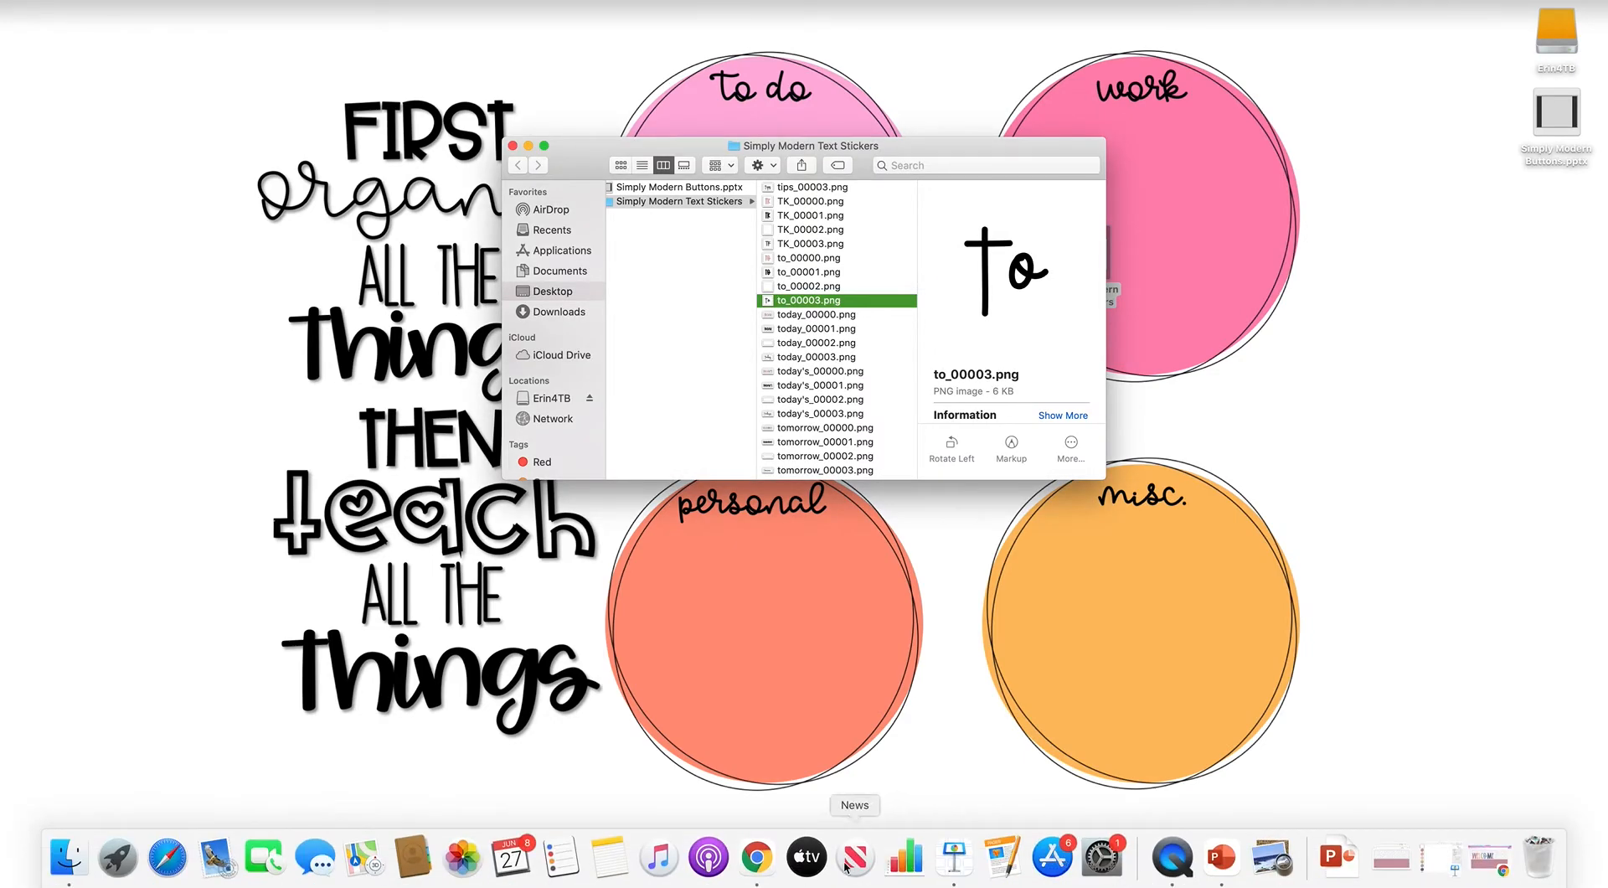
# Step: Paste the "to" sticker into the drawing in Chrome, shrink it slightly, and place it just right of WELCOME
pyautogui.click(772, 878)
pyautogui.click(1258, 456)
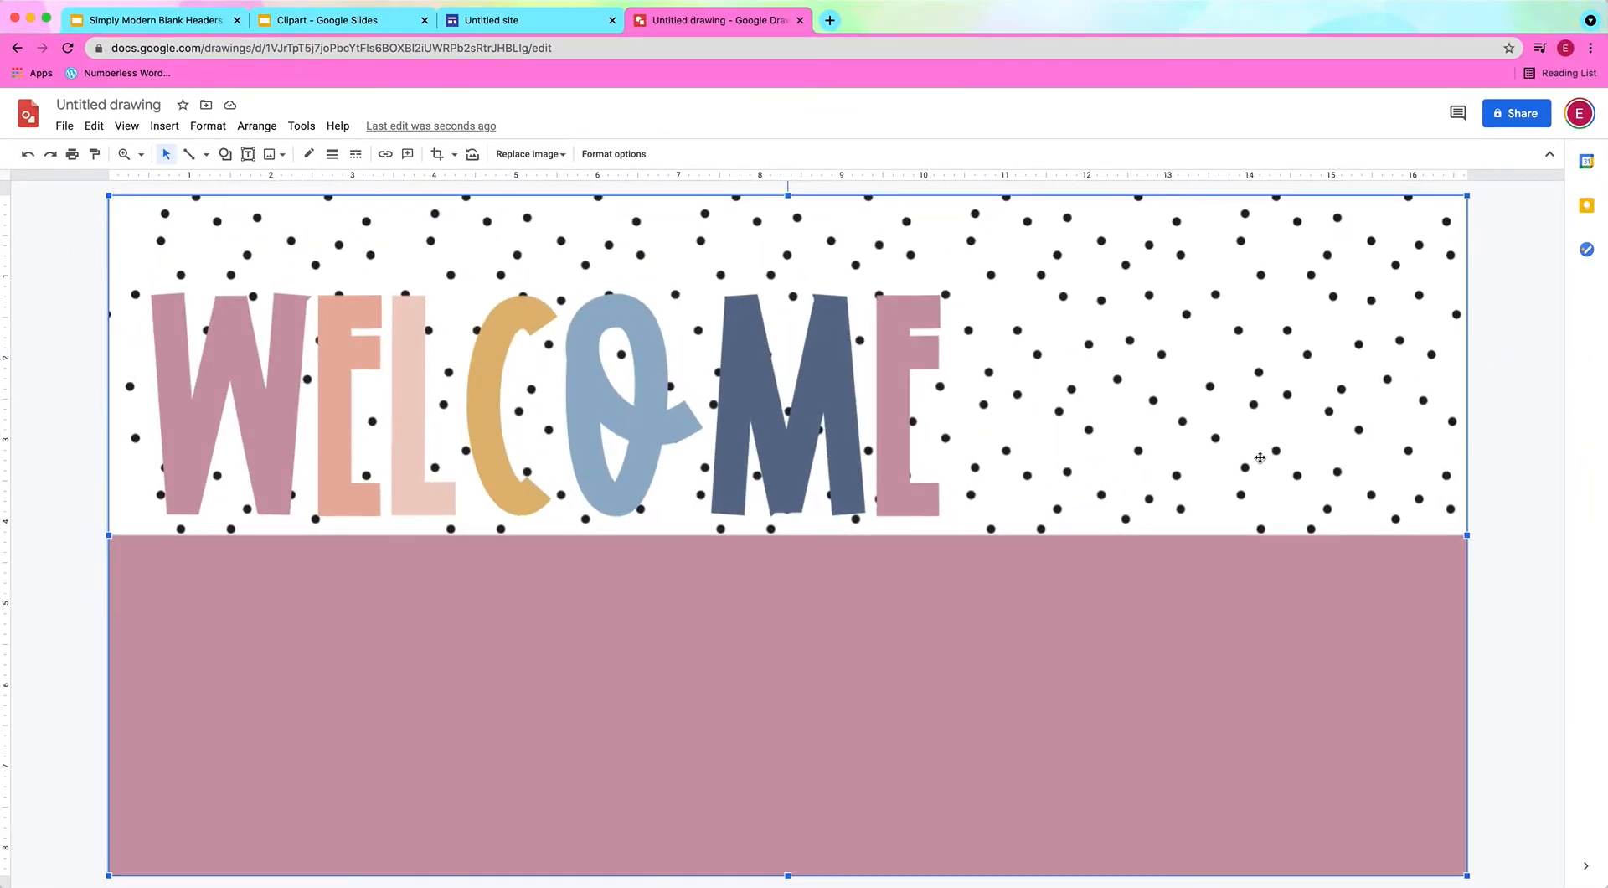
pyautogui.press('super+v')
pyautogui.moveTo(829, 561); pyautogui.dragTo(1165, 447)
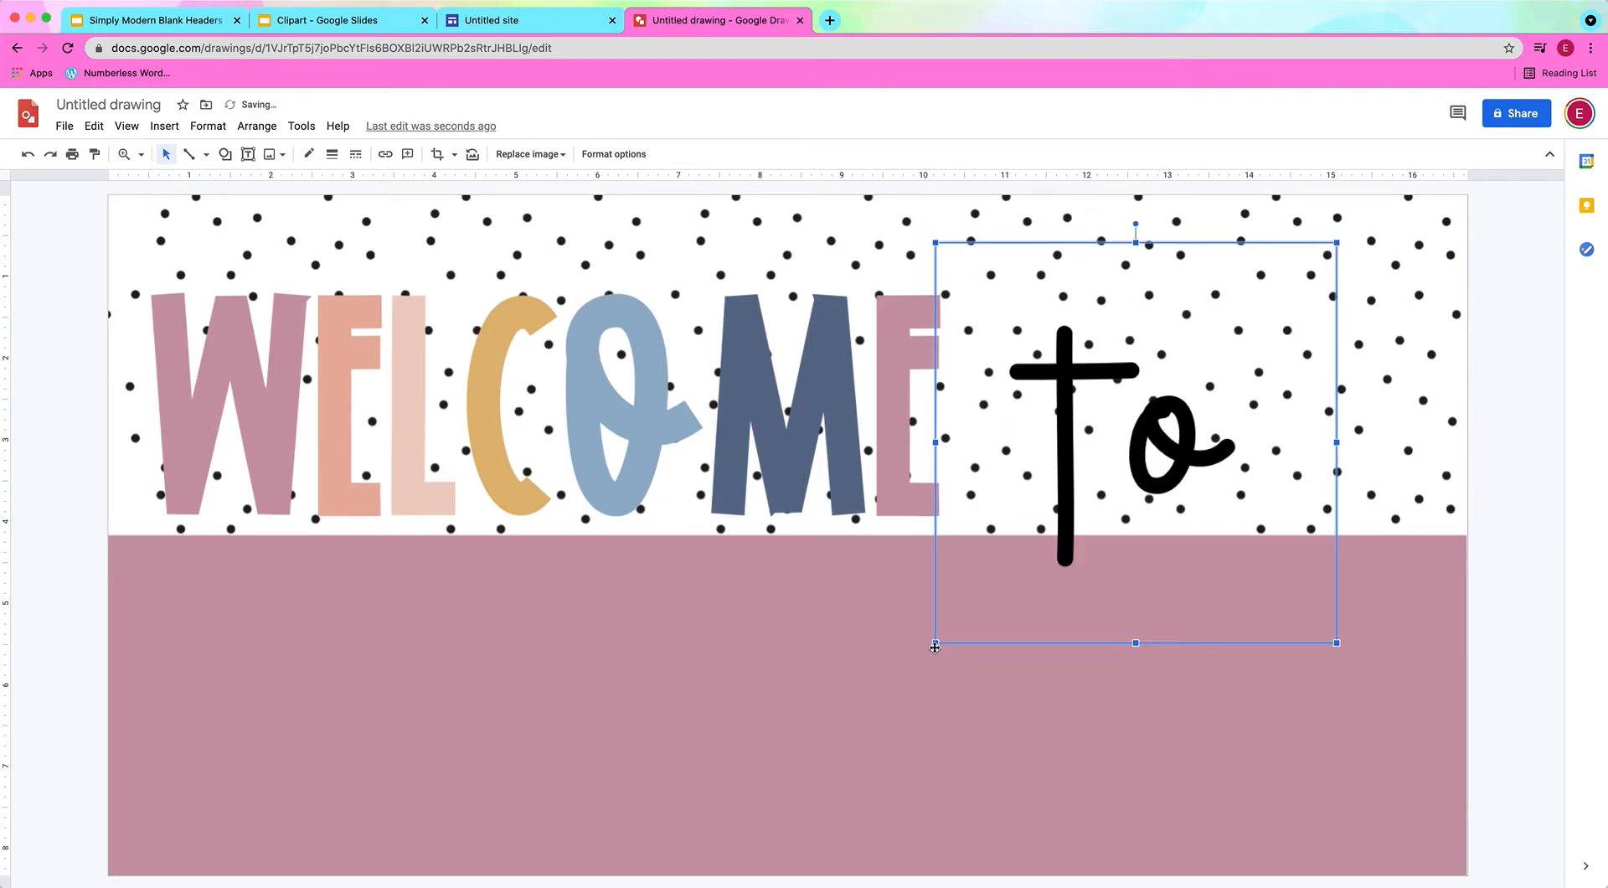
pyautogui.moveTo(935, 644)
pyautogui.mouseDown()
pyautogui.moveTo(979, 628)
pyautogui.moveTo(951, 628)
pyautogui.mouseUp()
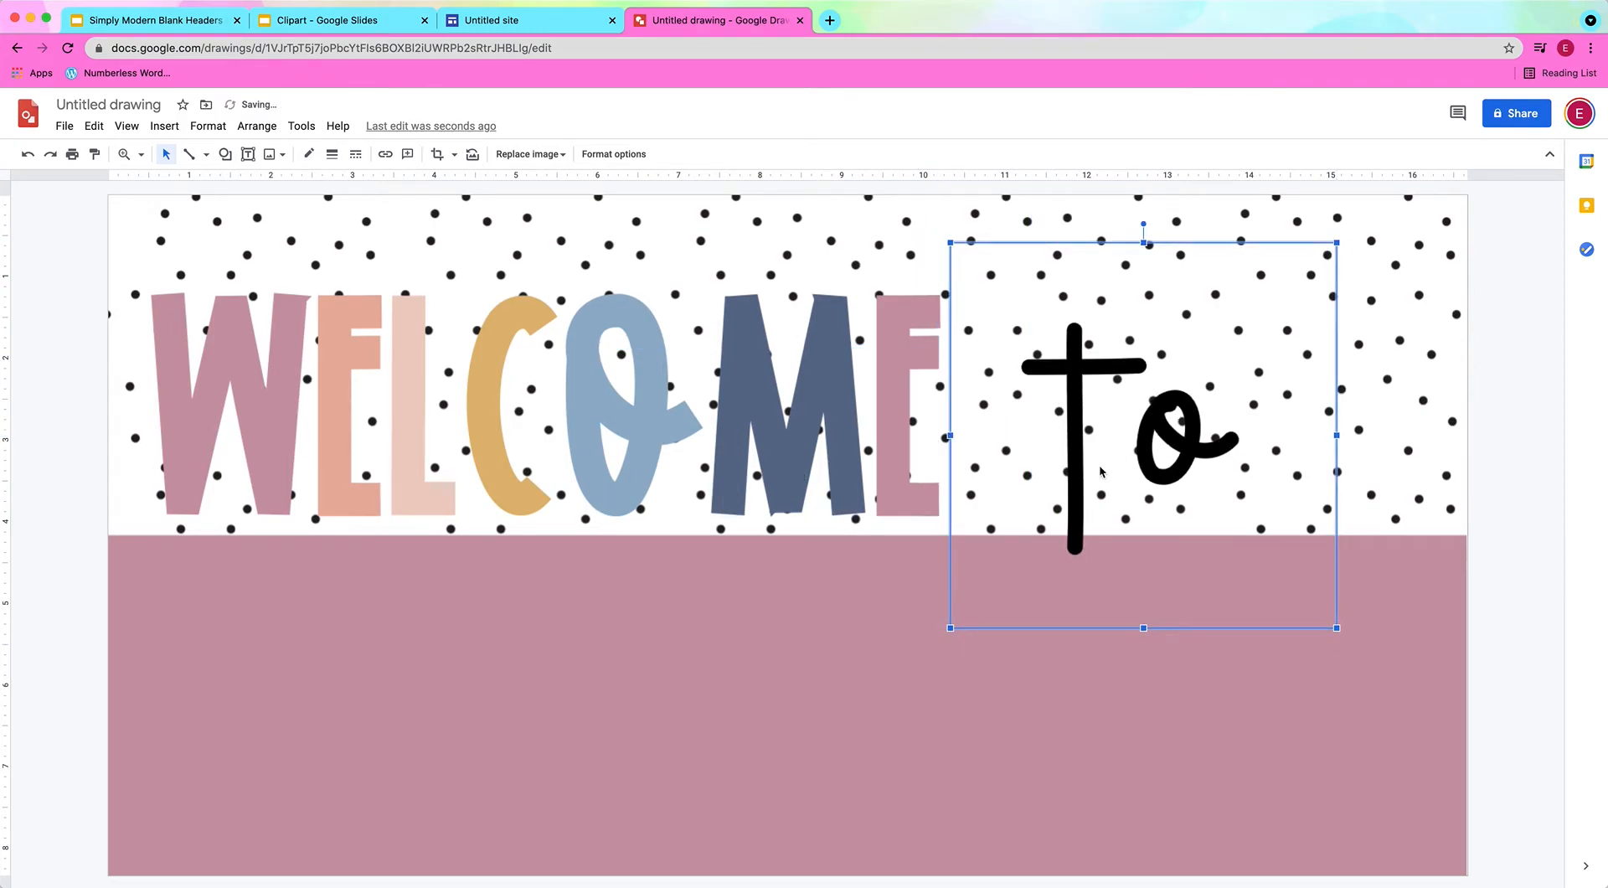
pyautogui.moveTo(1085, 453); pyautogui.dragTo(1041, 446)
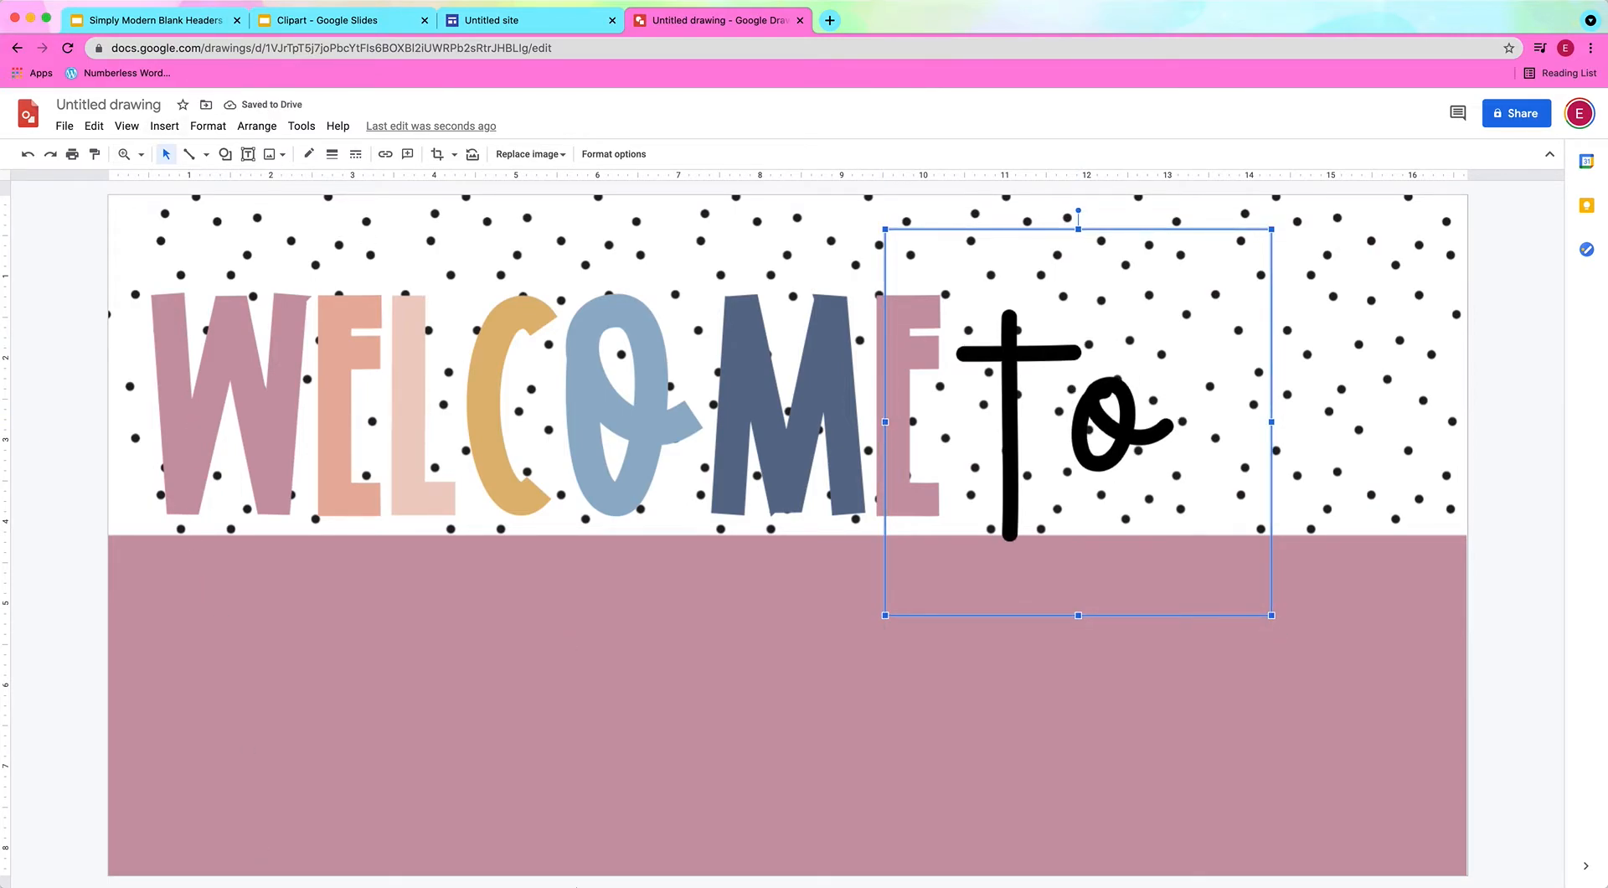
# Step: Find the black fifth grade_00001.png in the Simply Modern Text Stickers folder in Finder and copy it
pyautogui.click(30, 16)
pyautogui.scroll(10, 807, 322)
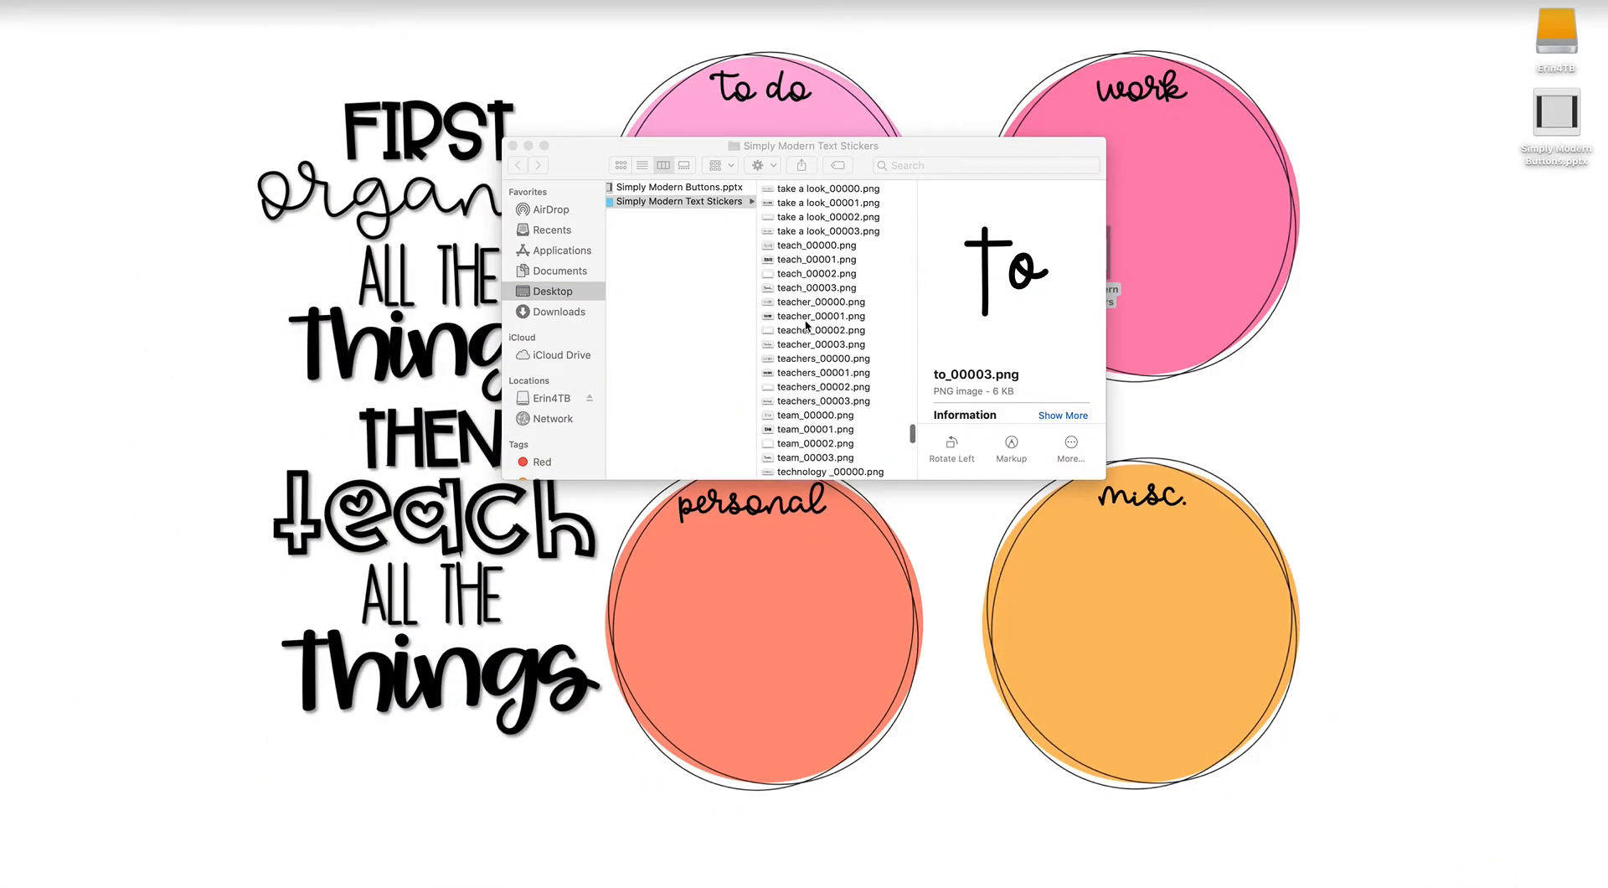
pyautogui.scroll(15, 807, 322)
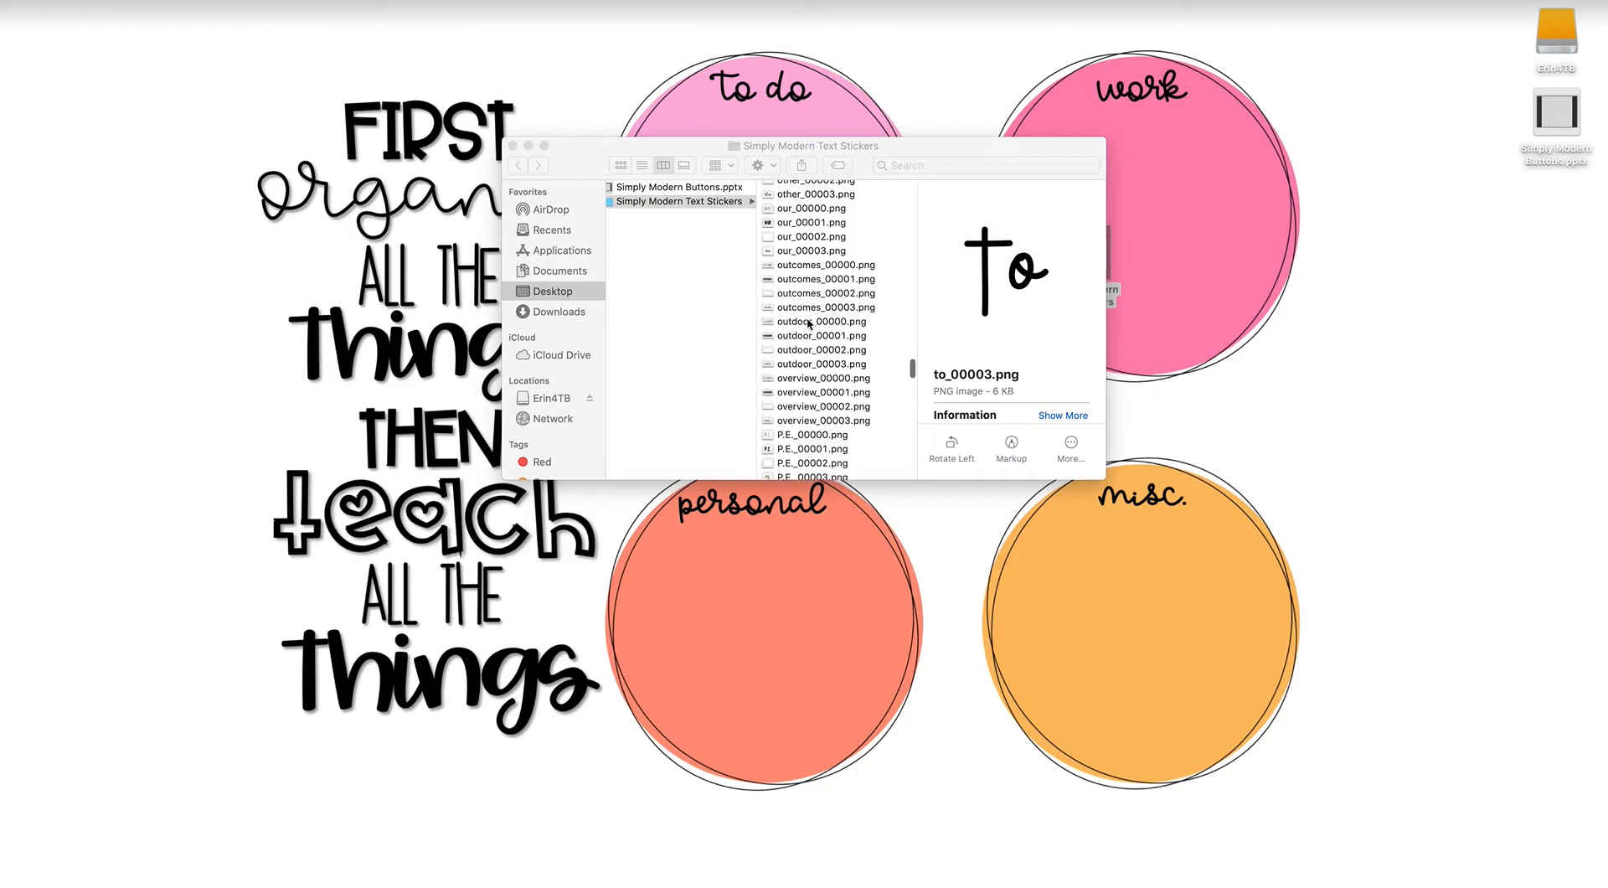
pyautogui.scroll(15, 808, 324)
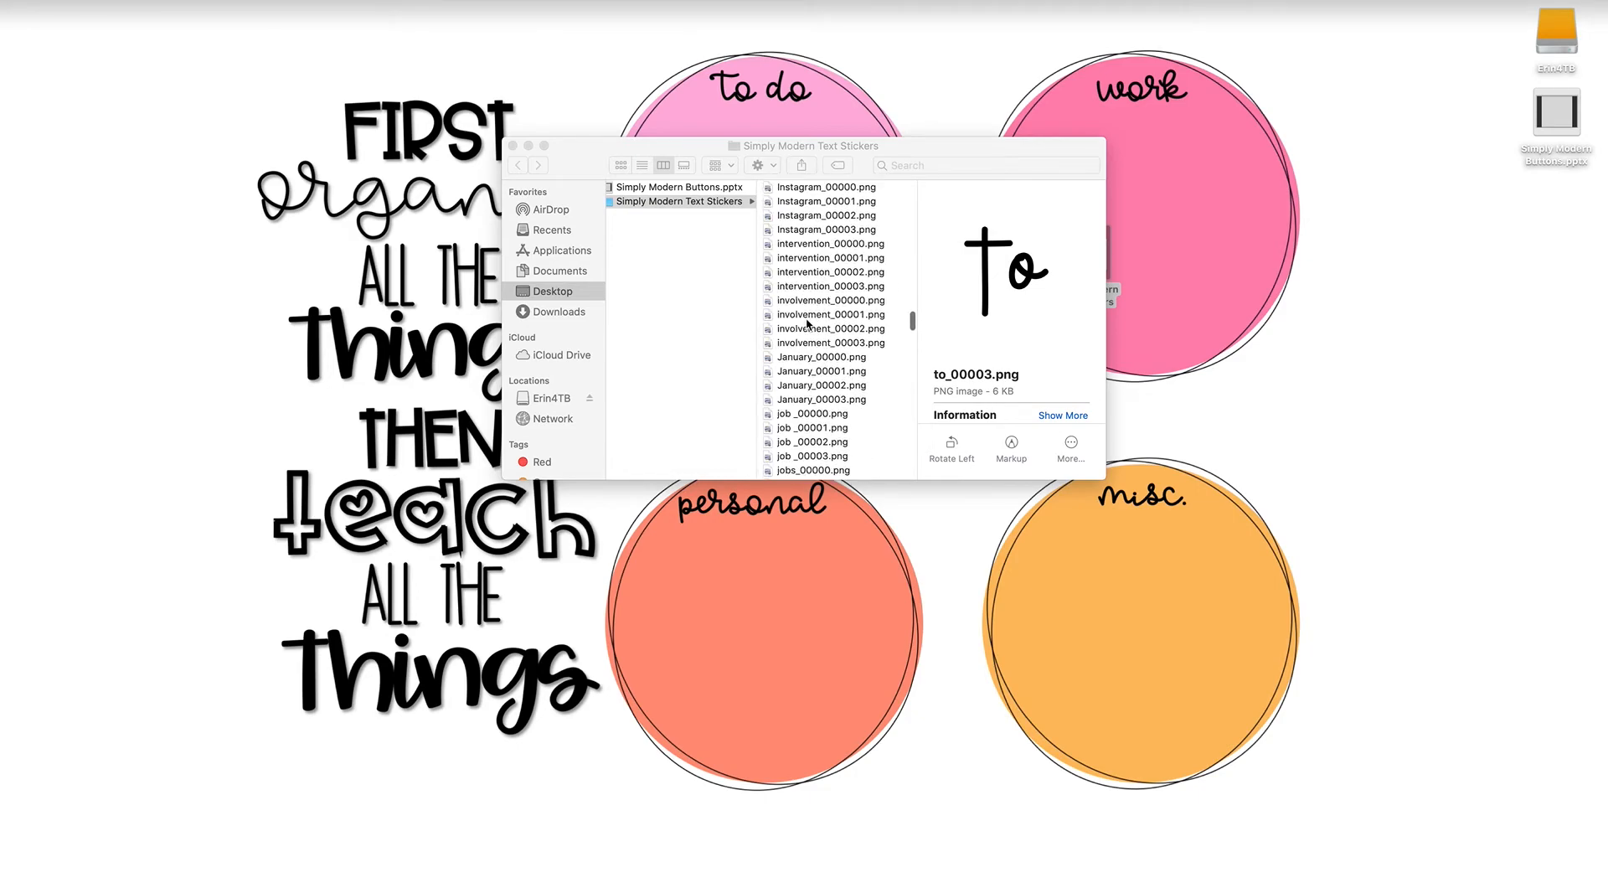
pyautogui.scroll(15, 808, 324)
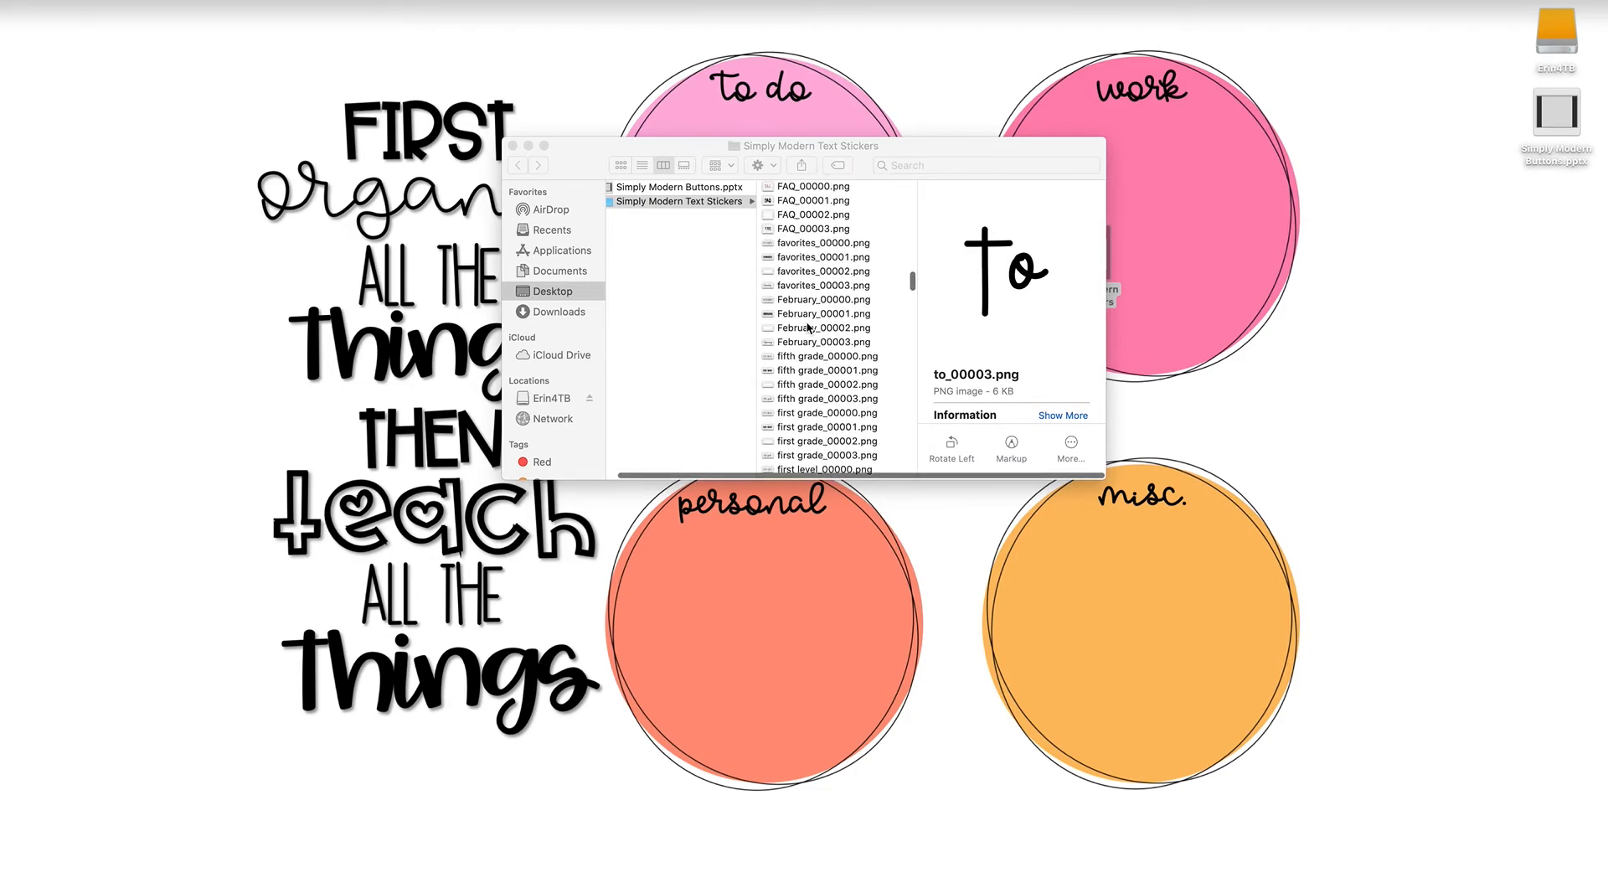
pyautogui.scroll(5, 801, 311)
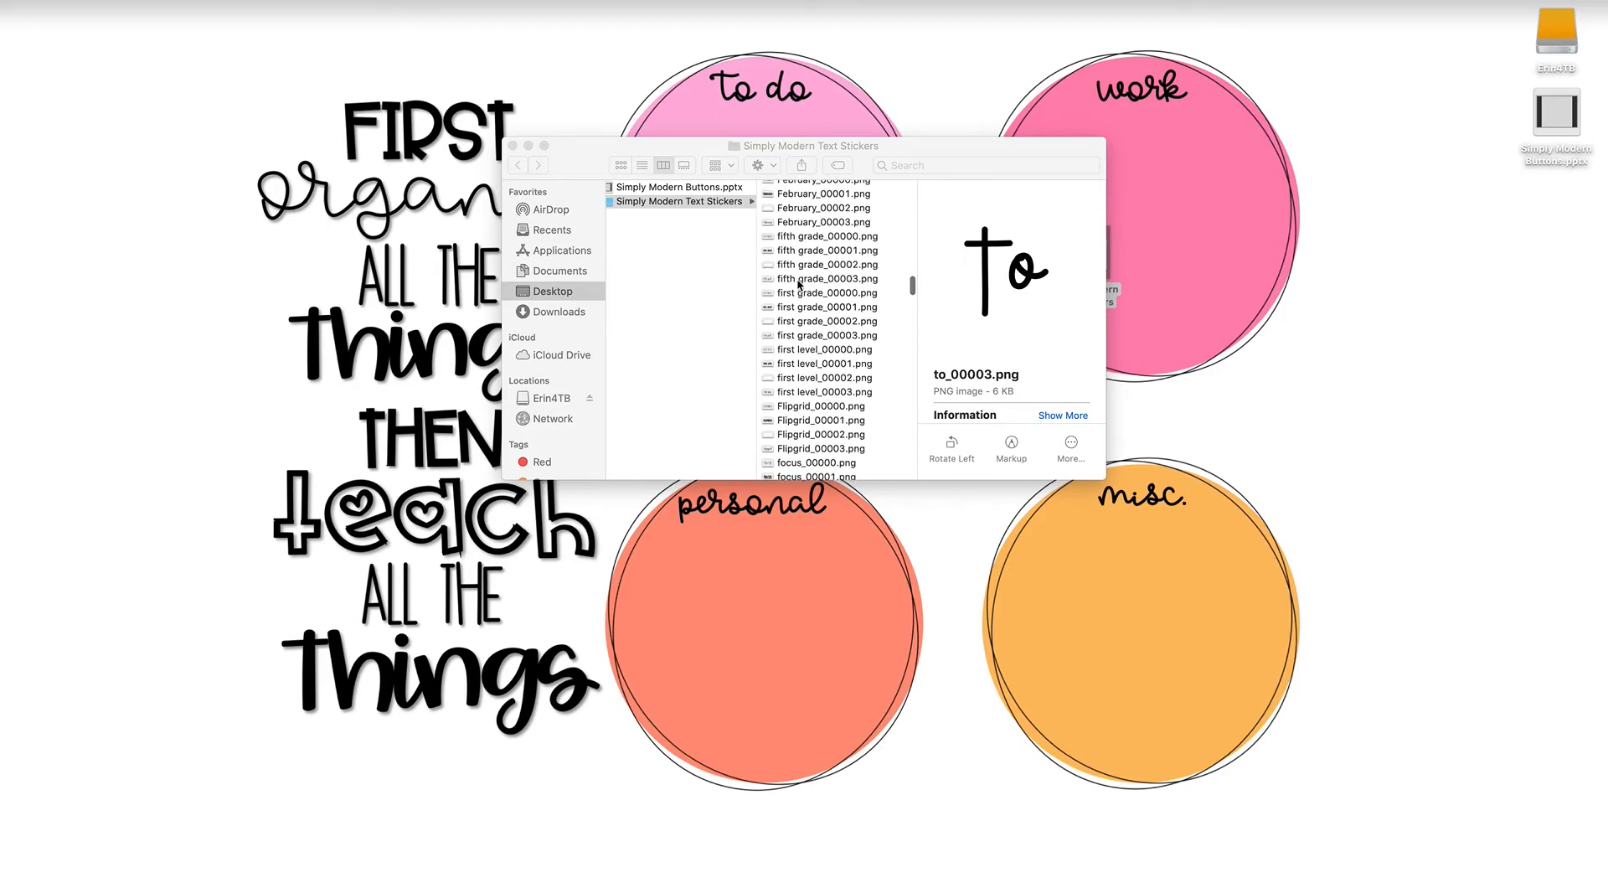
pyautogui.click(799, 276)
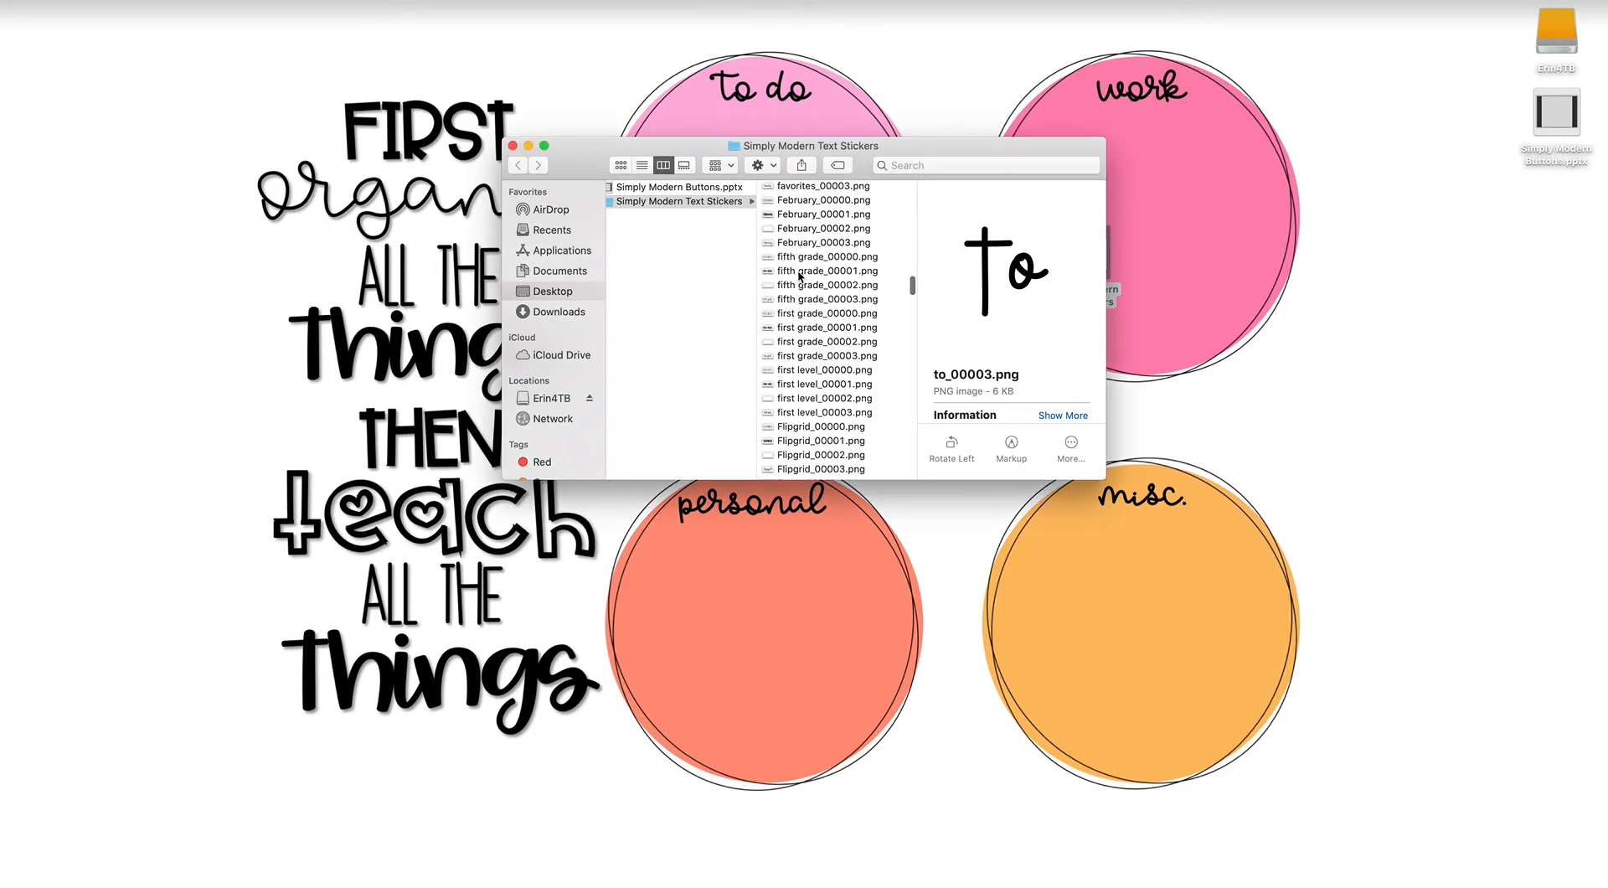
pyautogui.click(810, 271)
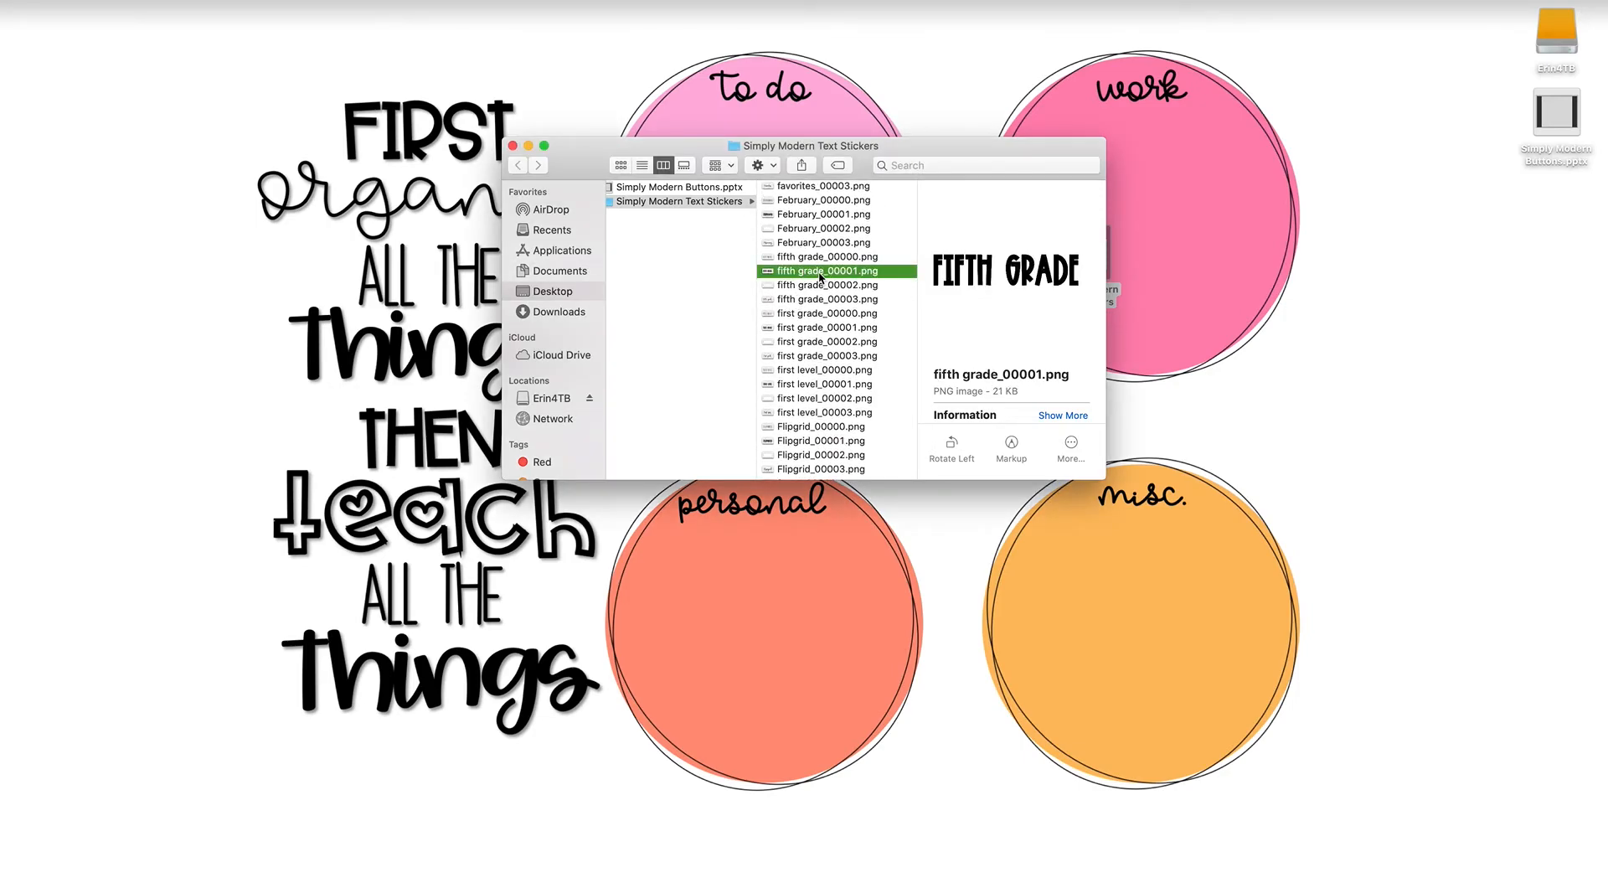
# Step: Paste the FIFTH GRADE sticker into the drawing in Chrome, enlarge it, position it across the pink band, and deselect it
pyautogui.click(770, 853)
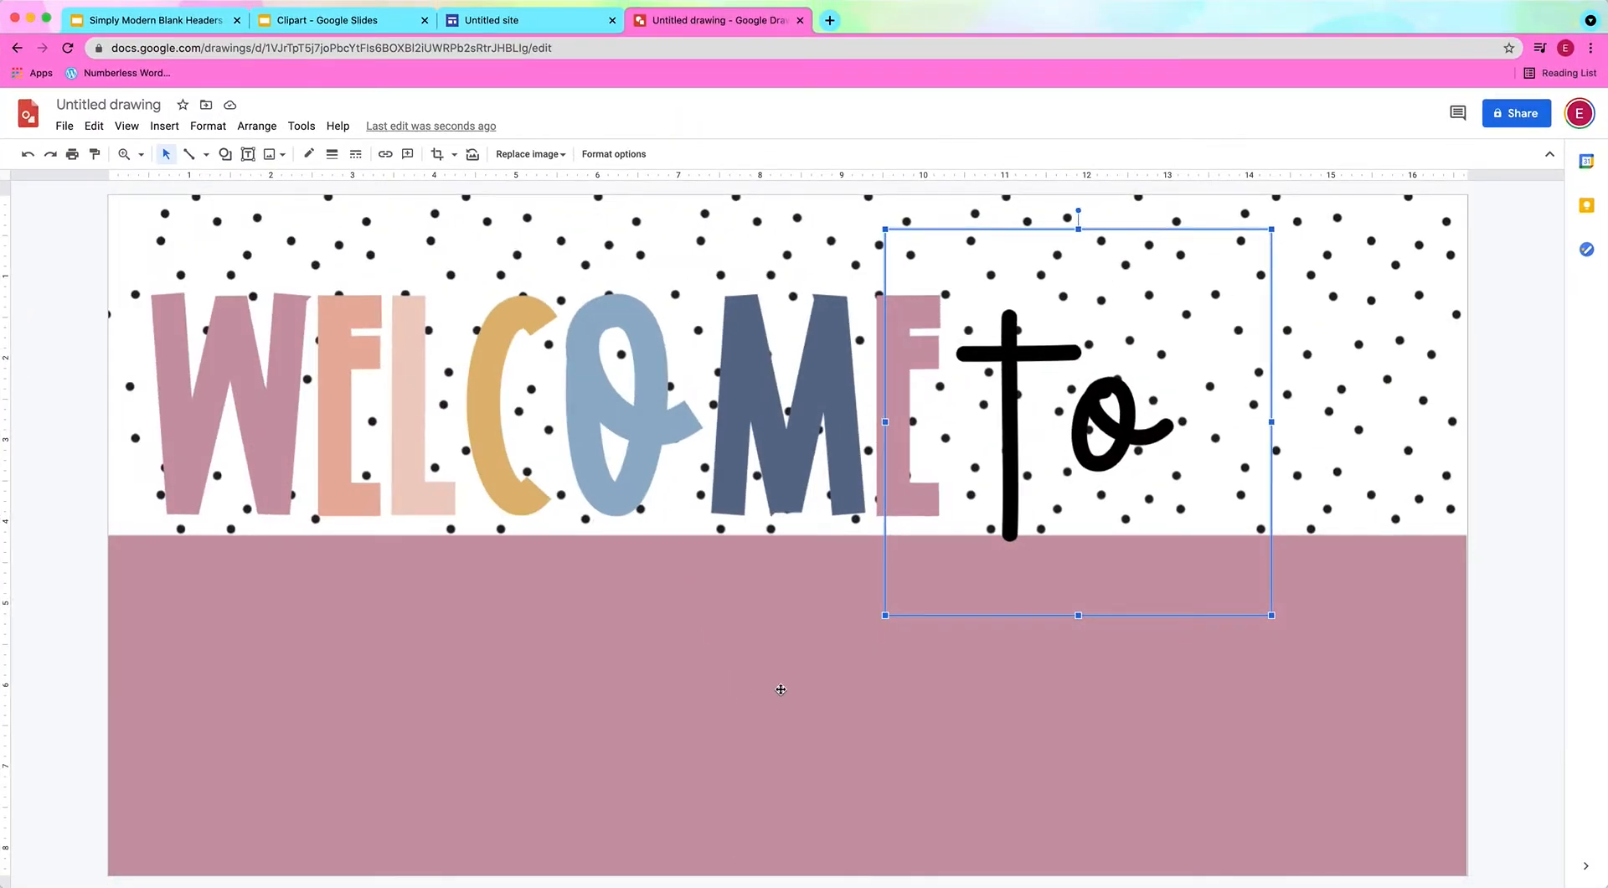
pyautogui.click(781, 689)
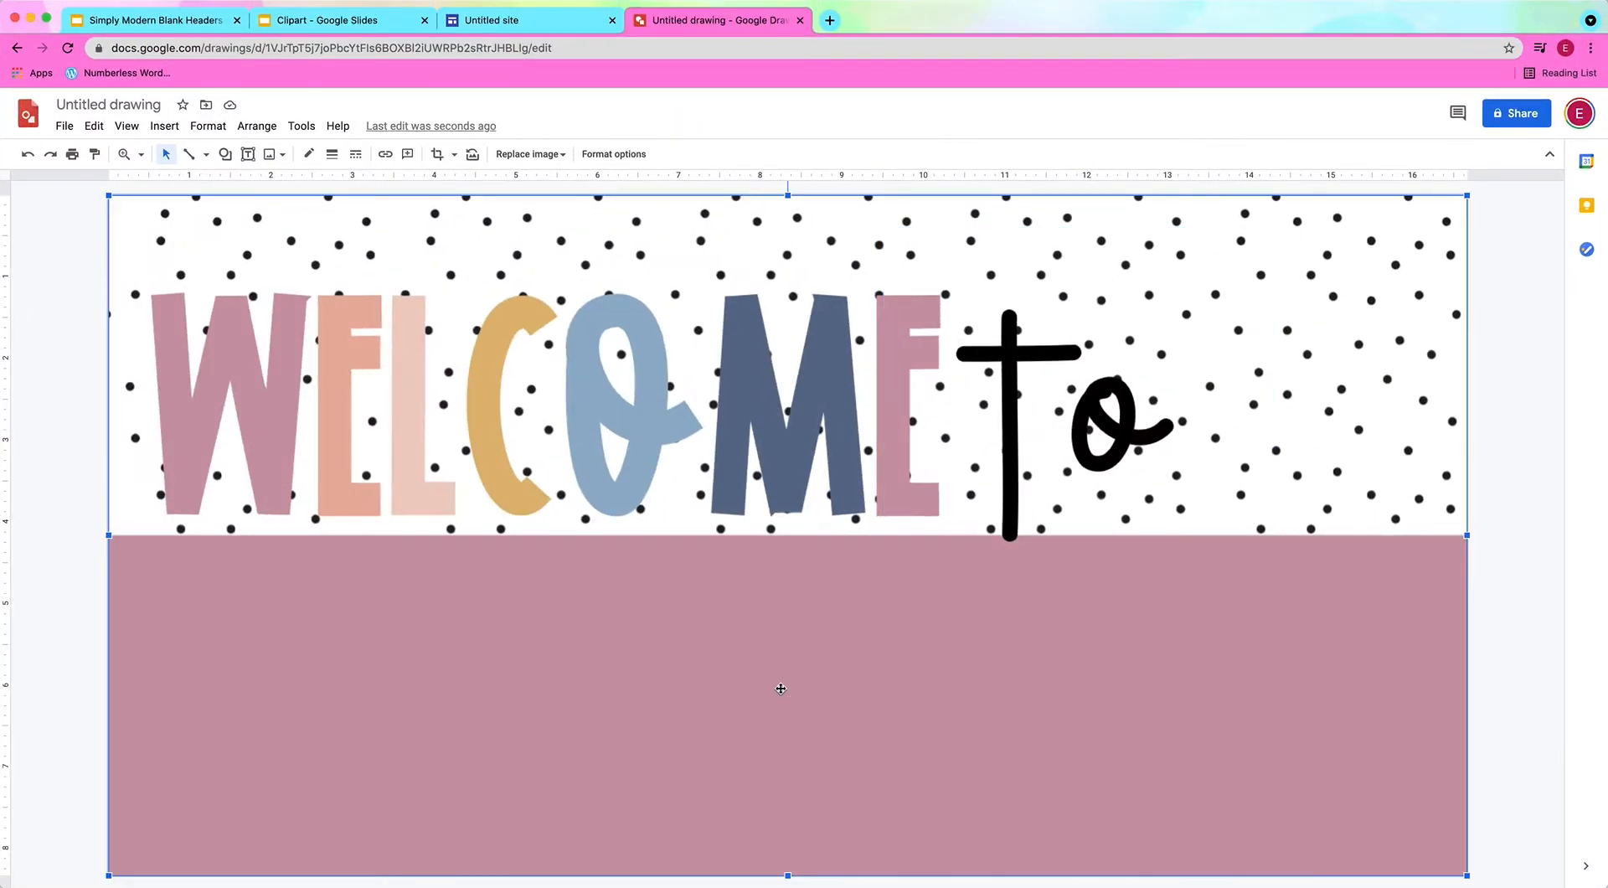
pyautogui.press('super+v')
pyautogui.moveTo(629, 591); pyautogui.dragTo(553, 689)
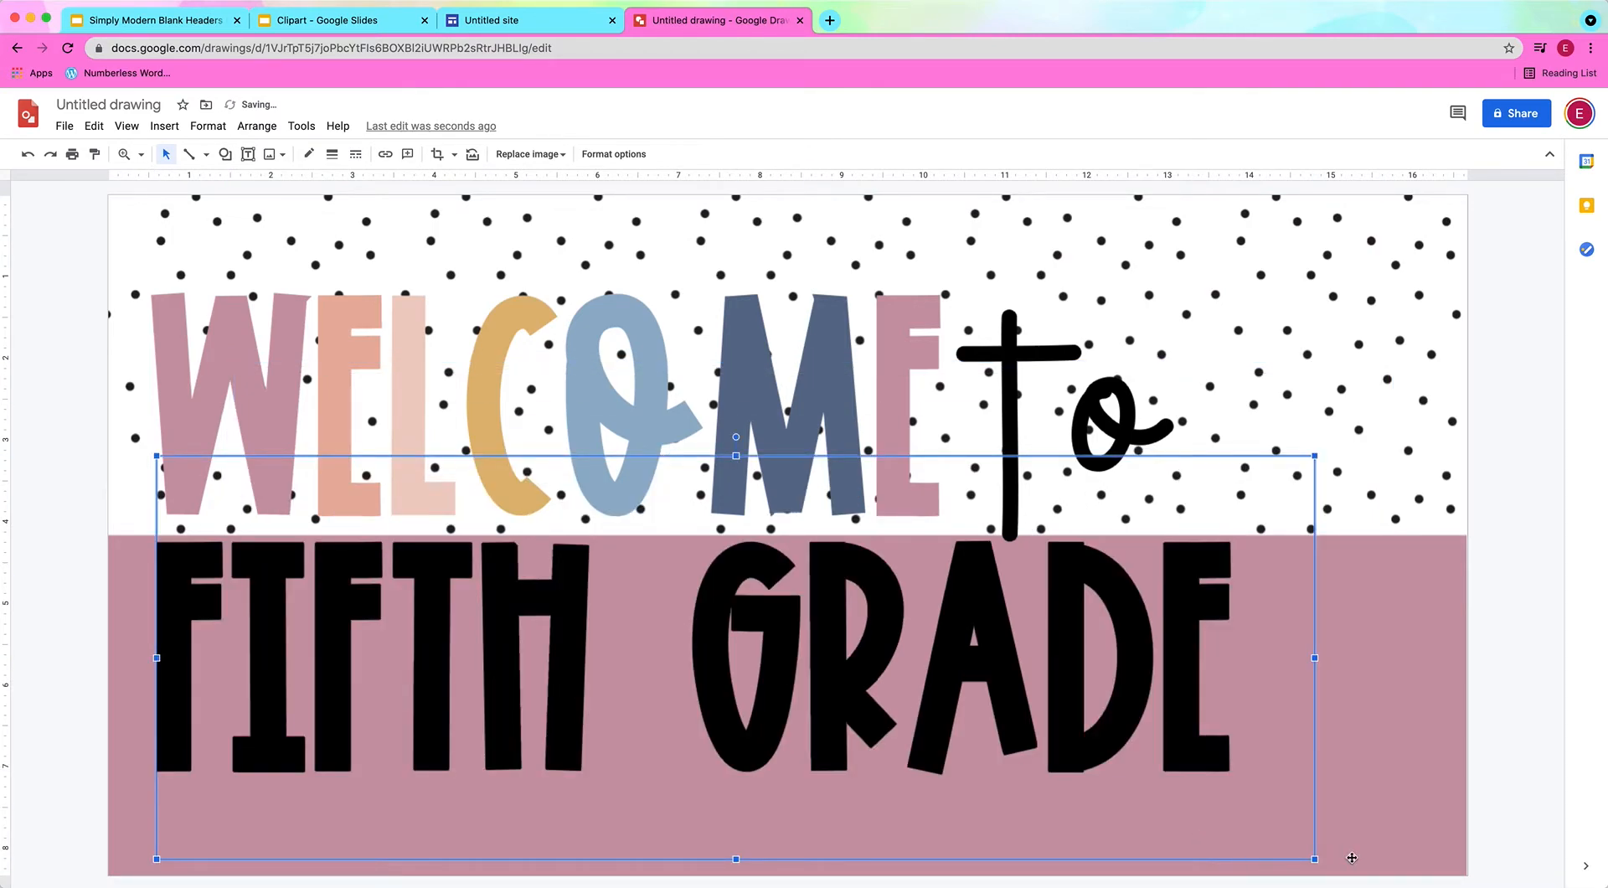
pyautogui.moveTo(1314, 859); pyautogui.dragTo(1416, 887)
pyautogui.moveTo(807, 668); pyautogui.dragTo(822, 676)
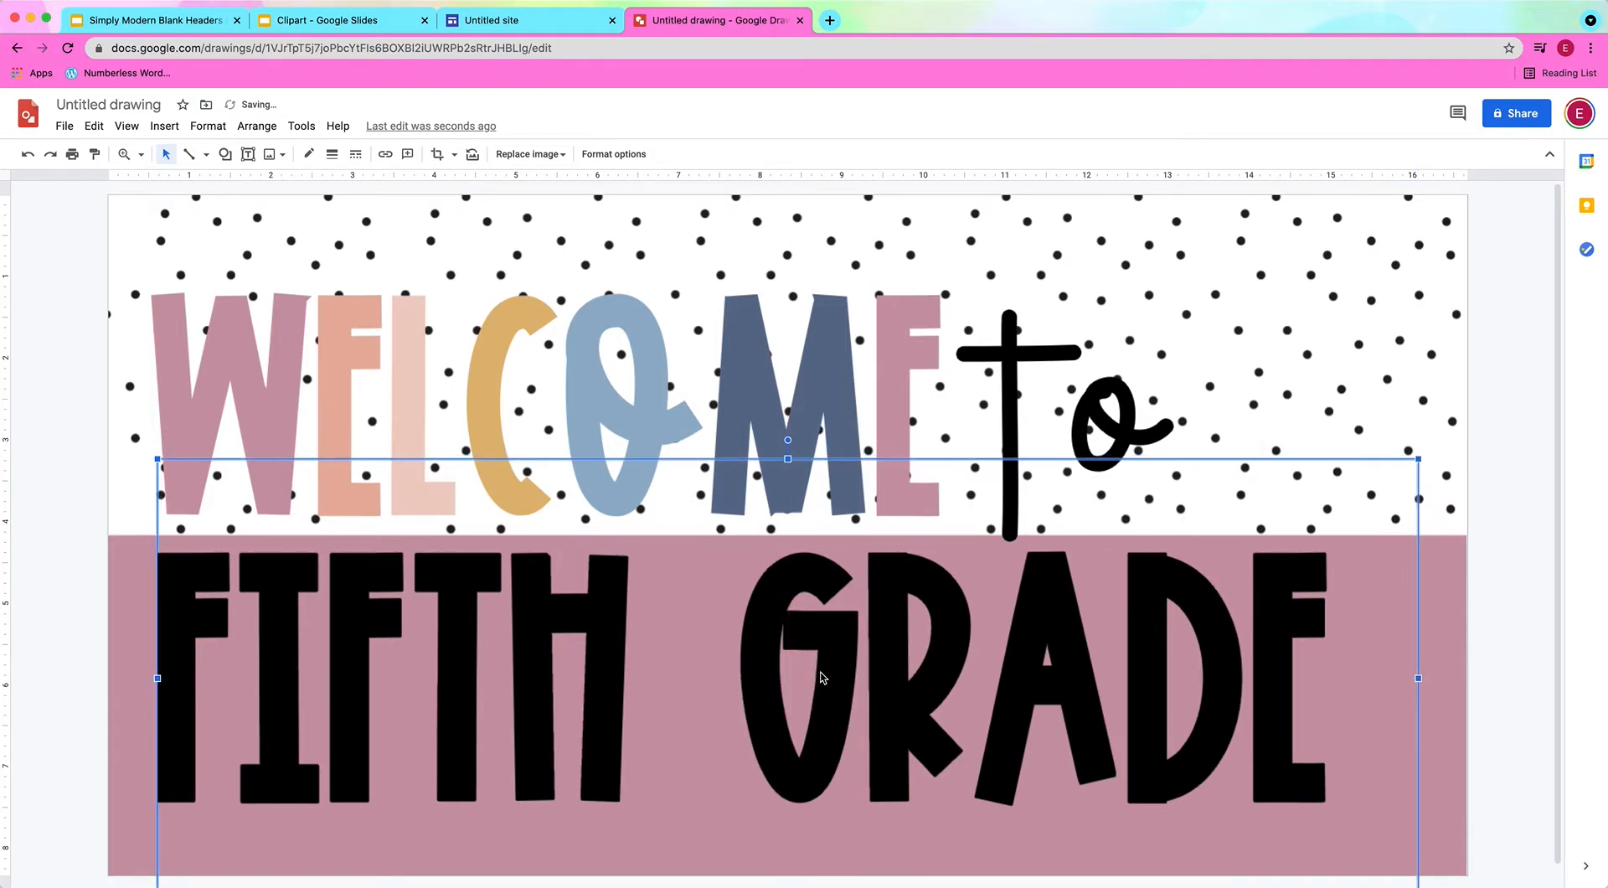
pyautogui.click(50, 489)
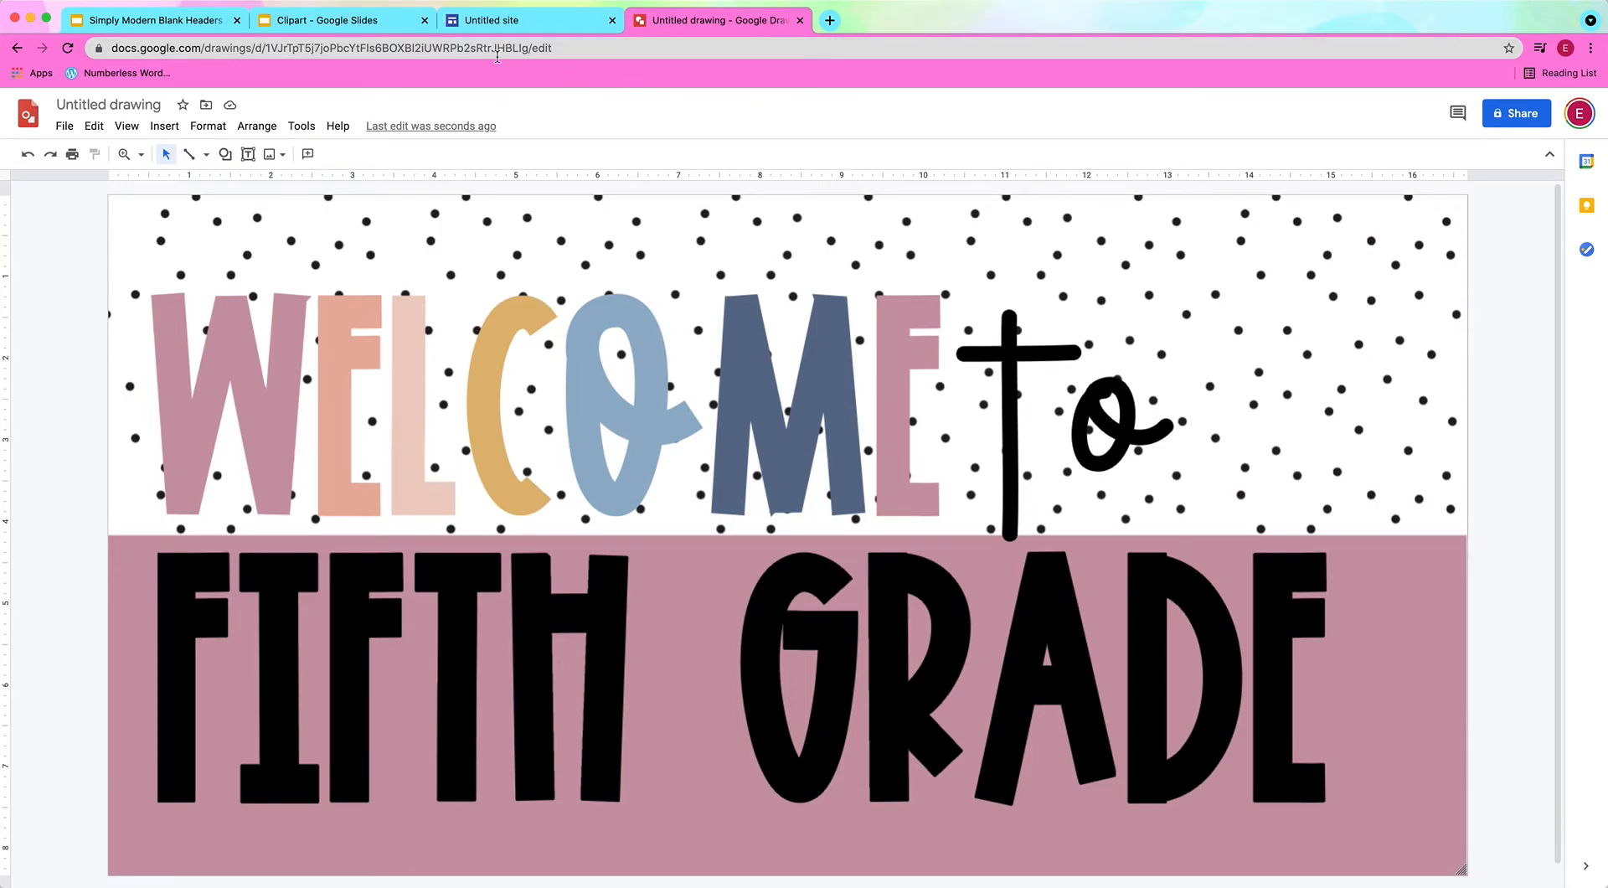
# Step: Copy the light bulb from slide 1 of the Clipart deck, paste it into the drawing, and move it right of the "to" sticker
pyautogui.click(253, 12)
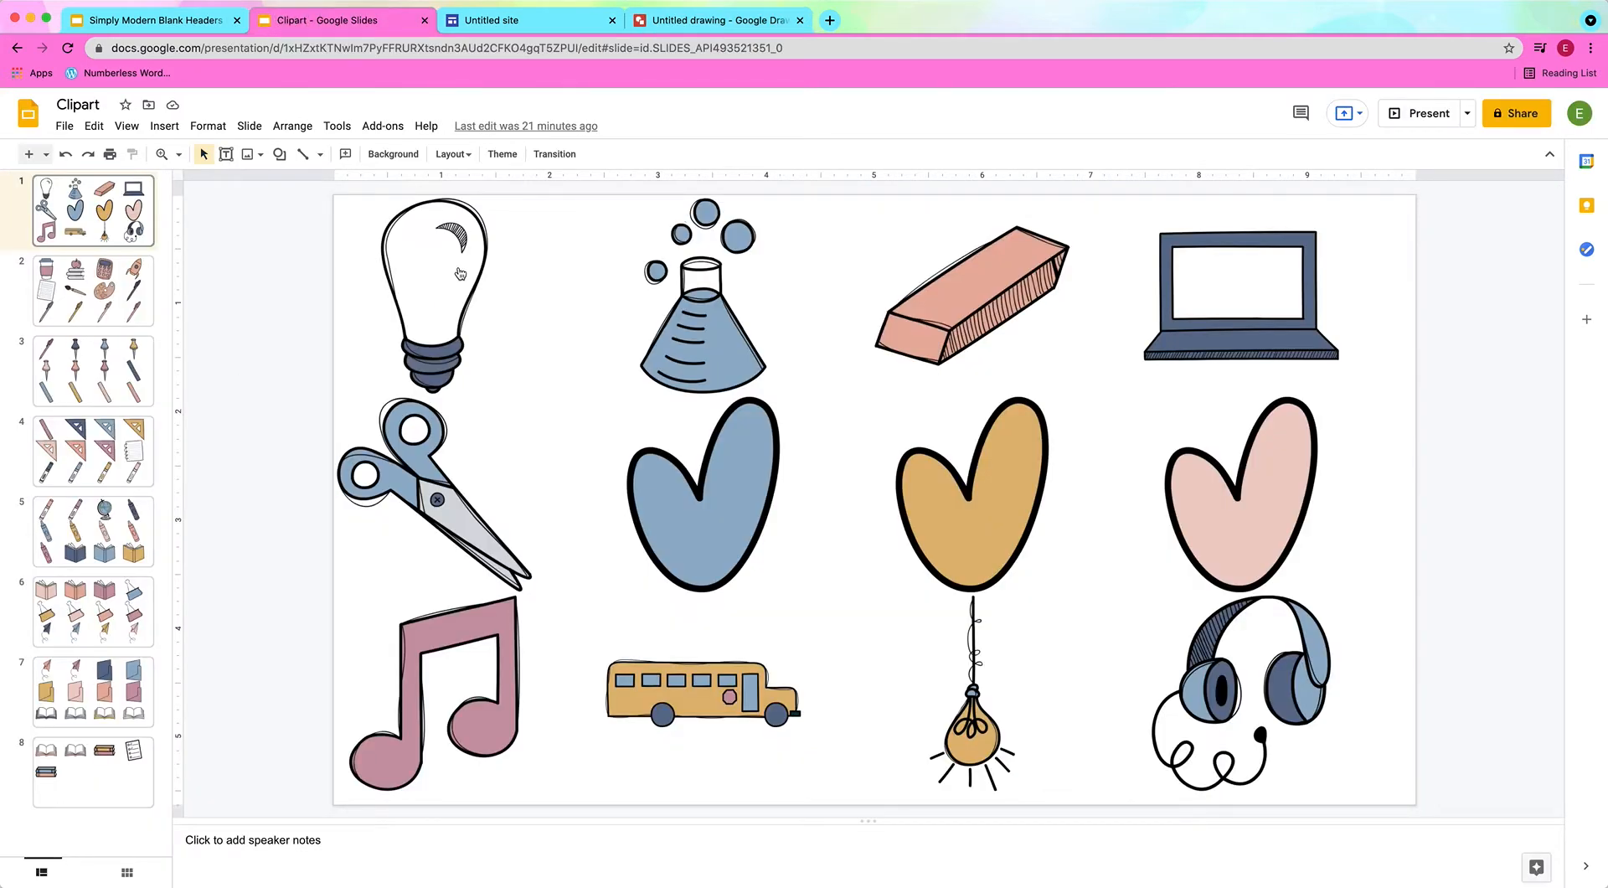
pyautogui.click(458, 289)
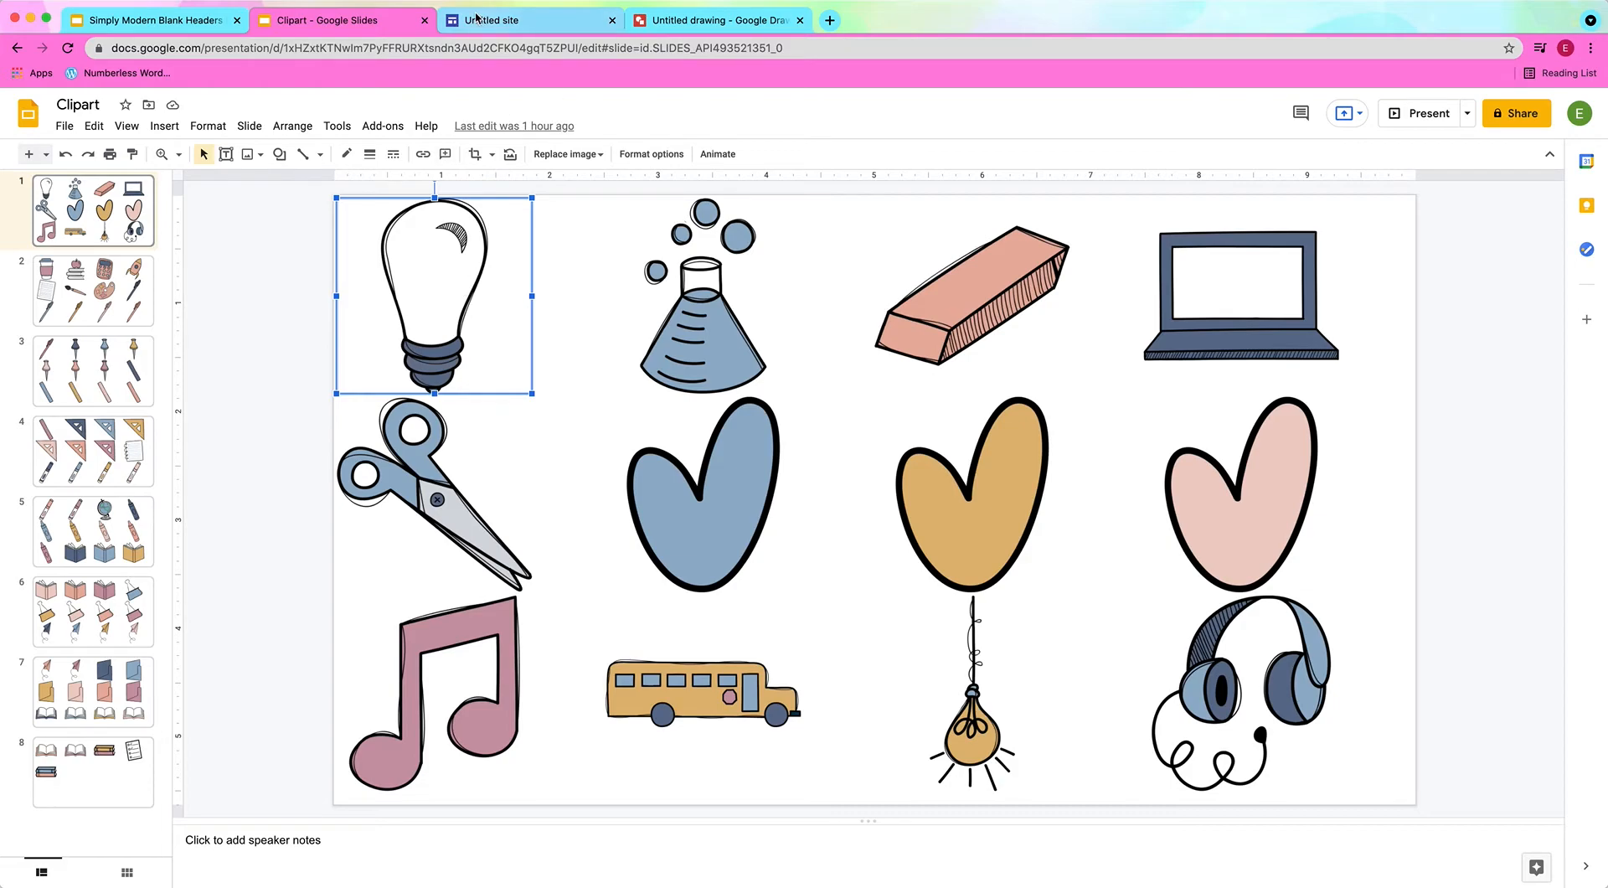
pyautogui.click(716, 20)
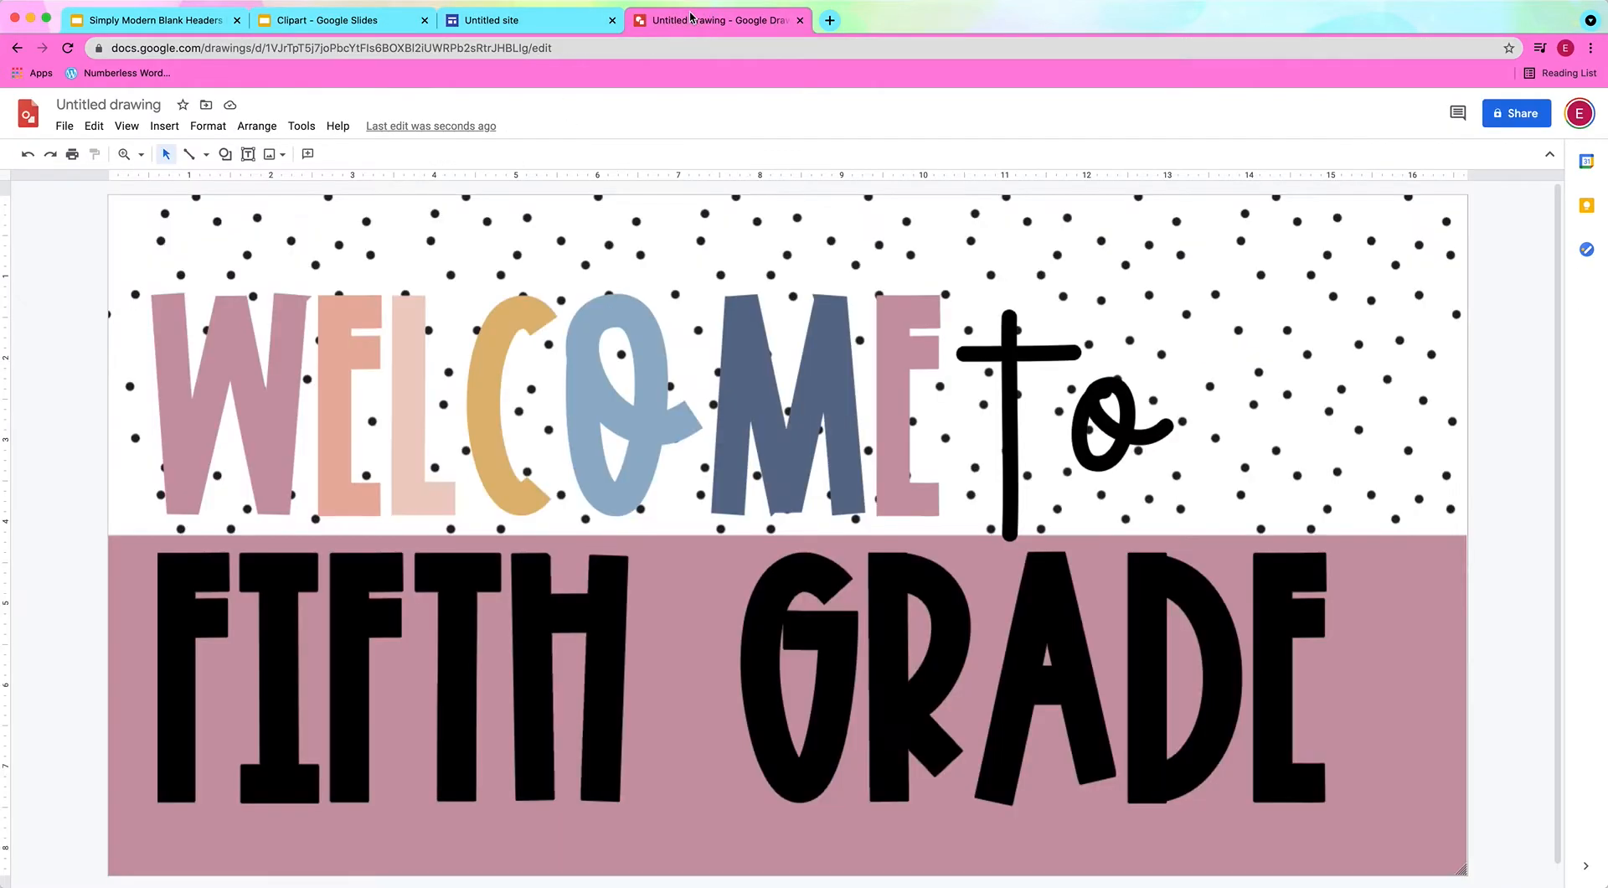
pyautogui.click(1326, 381)
pyautogui.press('super+v')
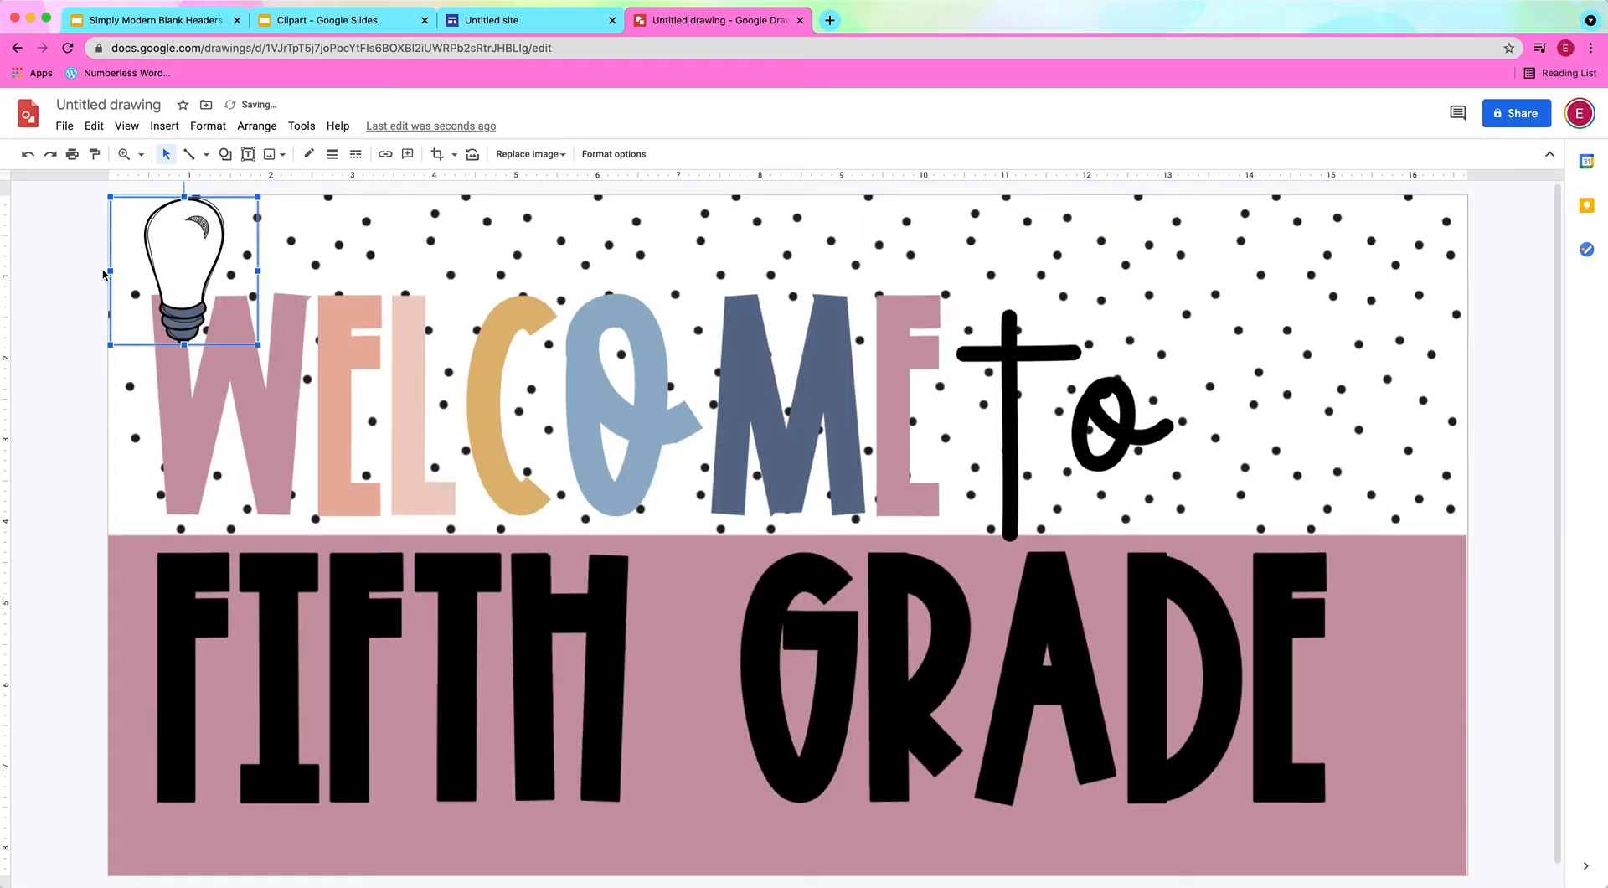
pyautogui.moveTo(172, 261); pyautogui.dragTo(1296, 318)
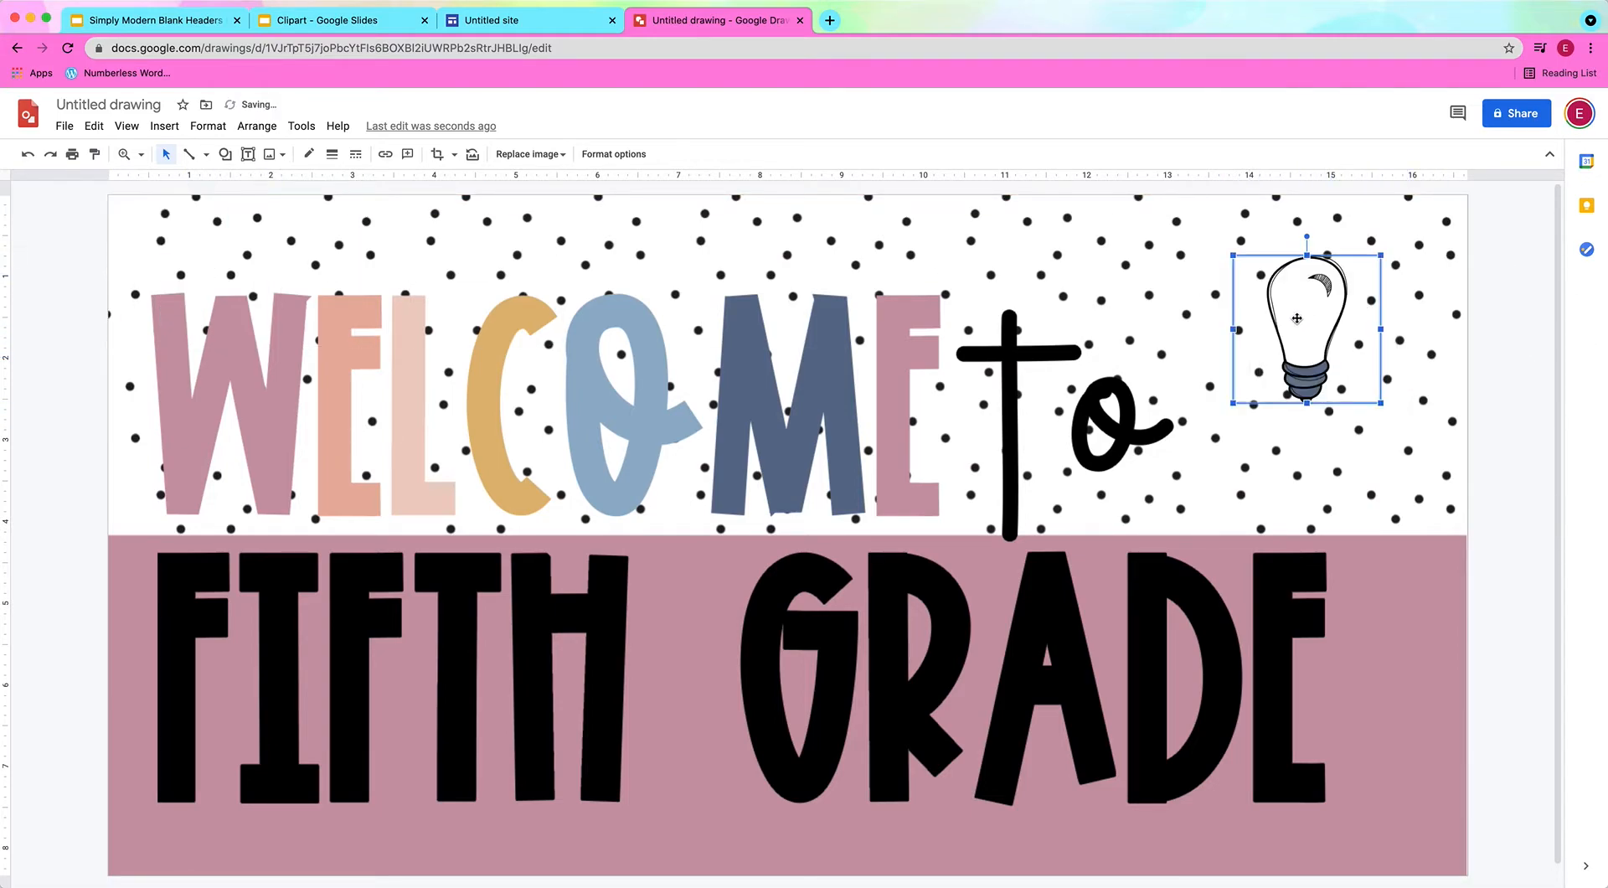
# Step: Enlarge the light bulb to fill the dotted space beside "to", tilt it slightly clockwise, and deselect it
pyautogui.moveTo(1380, 402); pyautogui.dragTo(1458, 482)
pyautogui.moveTo(1311, 357); pyautogui.dragTo(1231, 350)
pyautogui.moveTo(1382, 476); pyautogui.dragTo(1426, 520)
pyautogui.moveTo(1290, 227); pyautogui.dragTo(1311, 227)
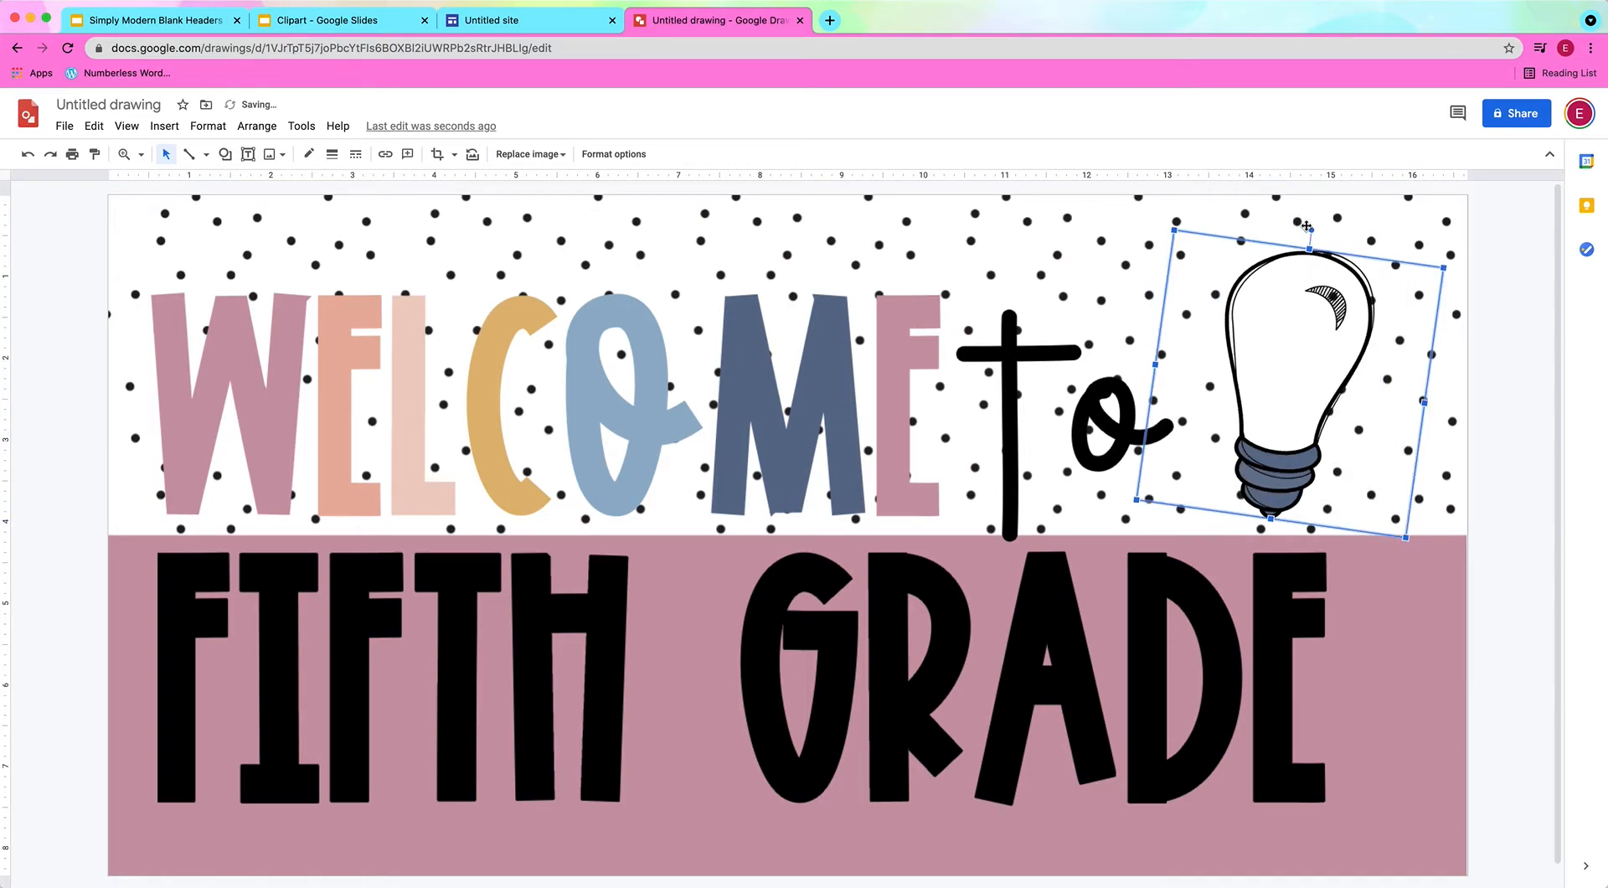
pyautogui.moveTo(1175, 229); pyautogui.dragTo(1165, 216)
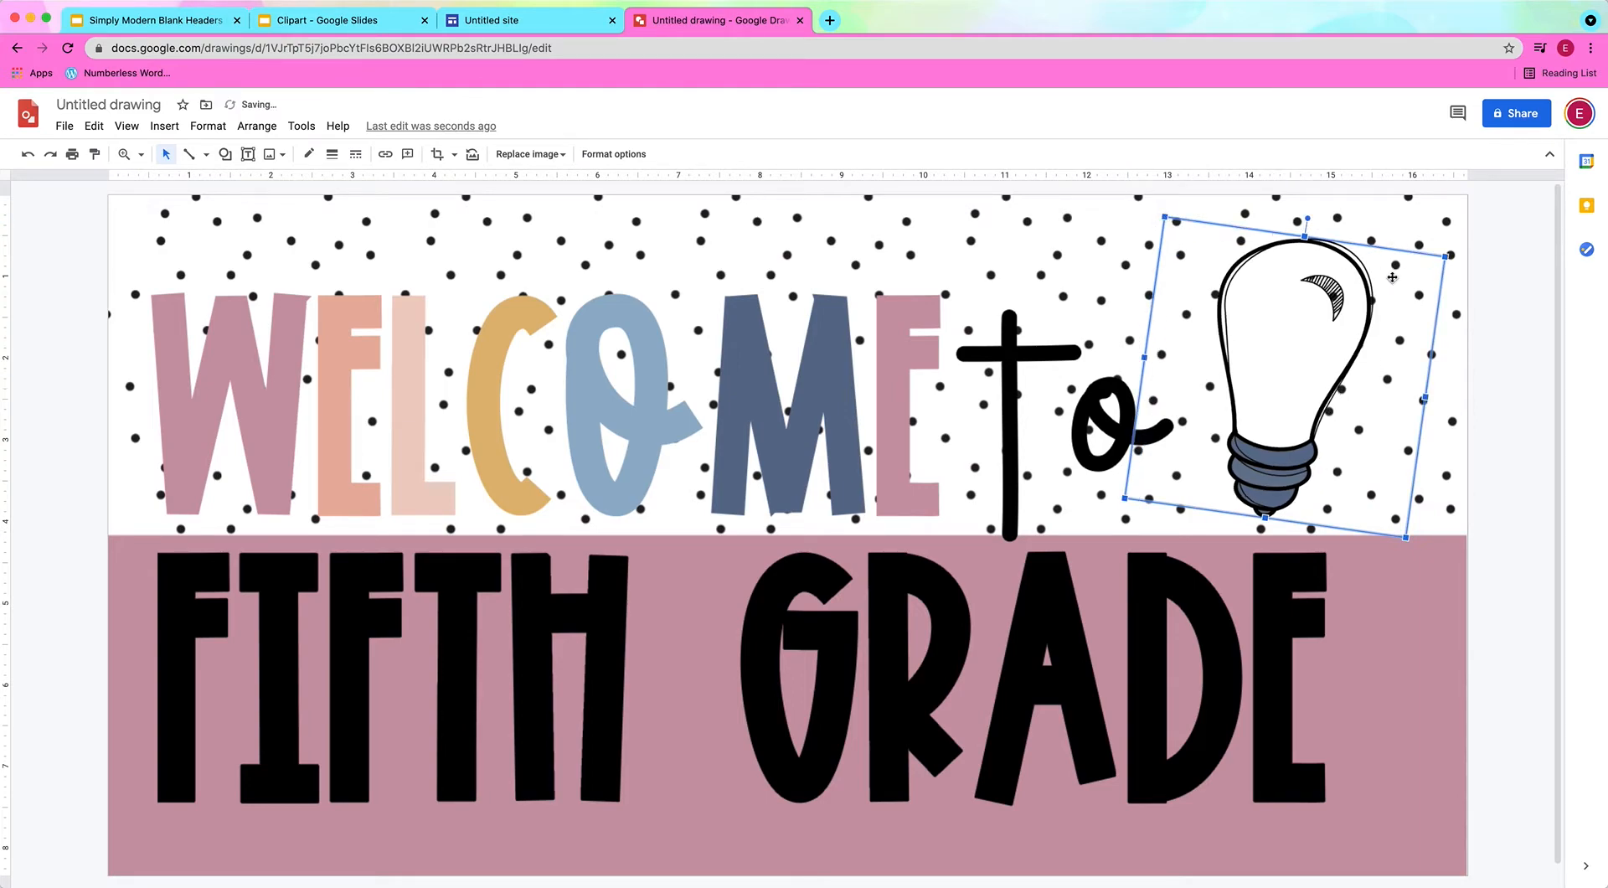
pyautogui.click(1496, 328)
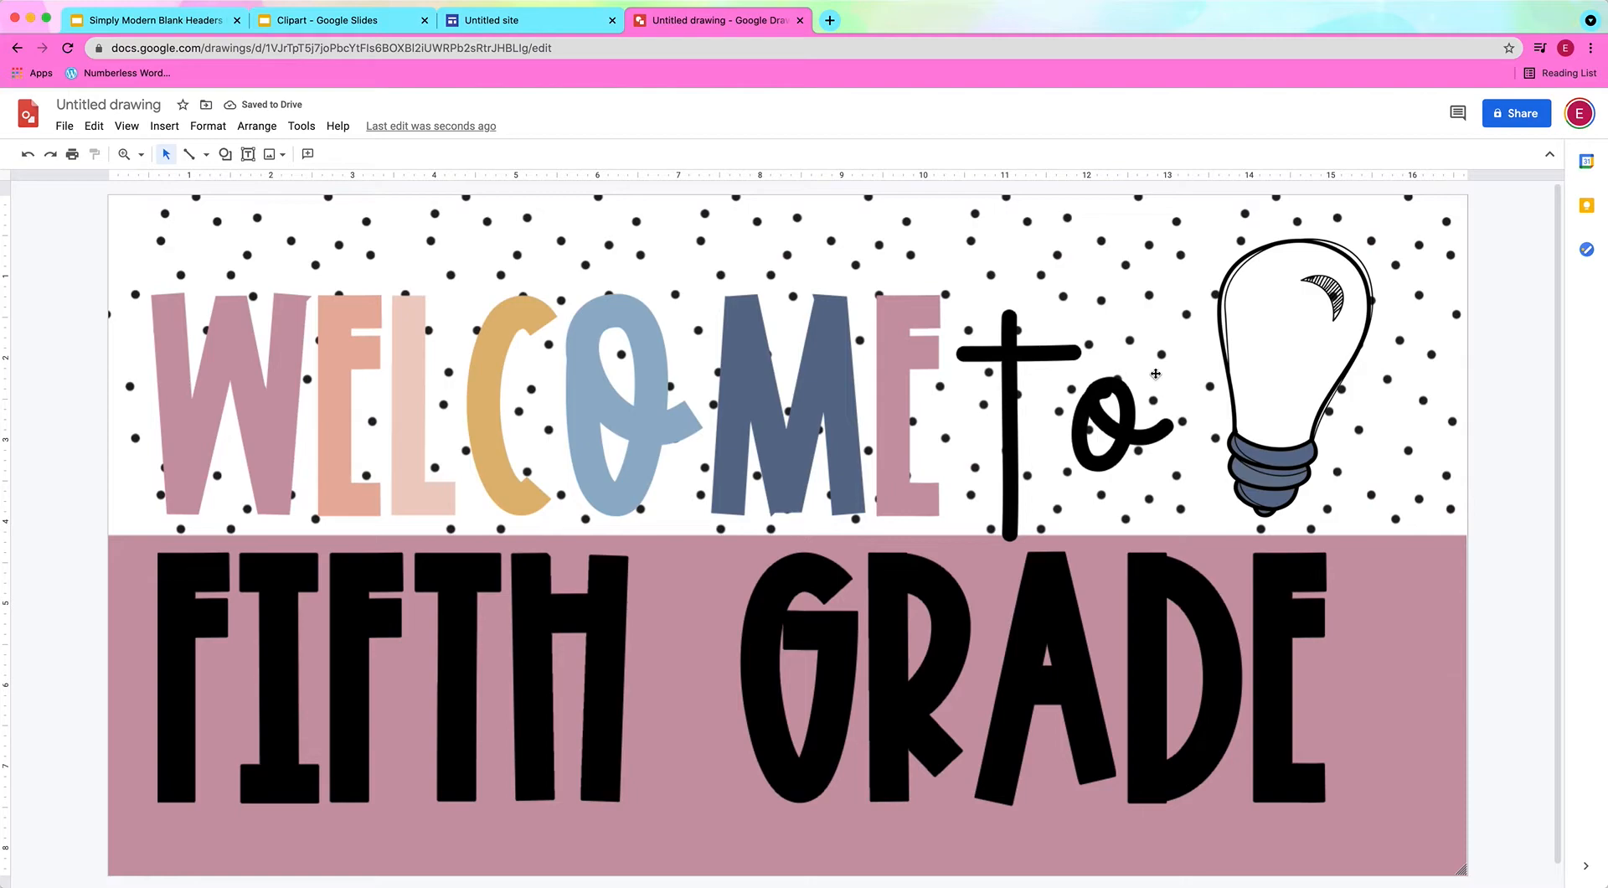
# Step: Shift the FIFTH GRADE sticker slightly to the right along the pink band
pyautogui.click(844, 650)
pyautogui.moveTo(844, 653); pyautogui.dragTo(848, 654)
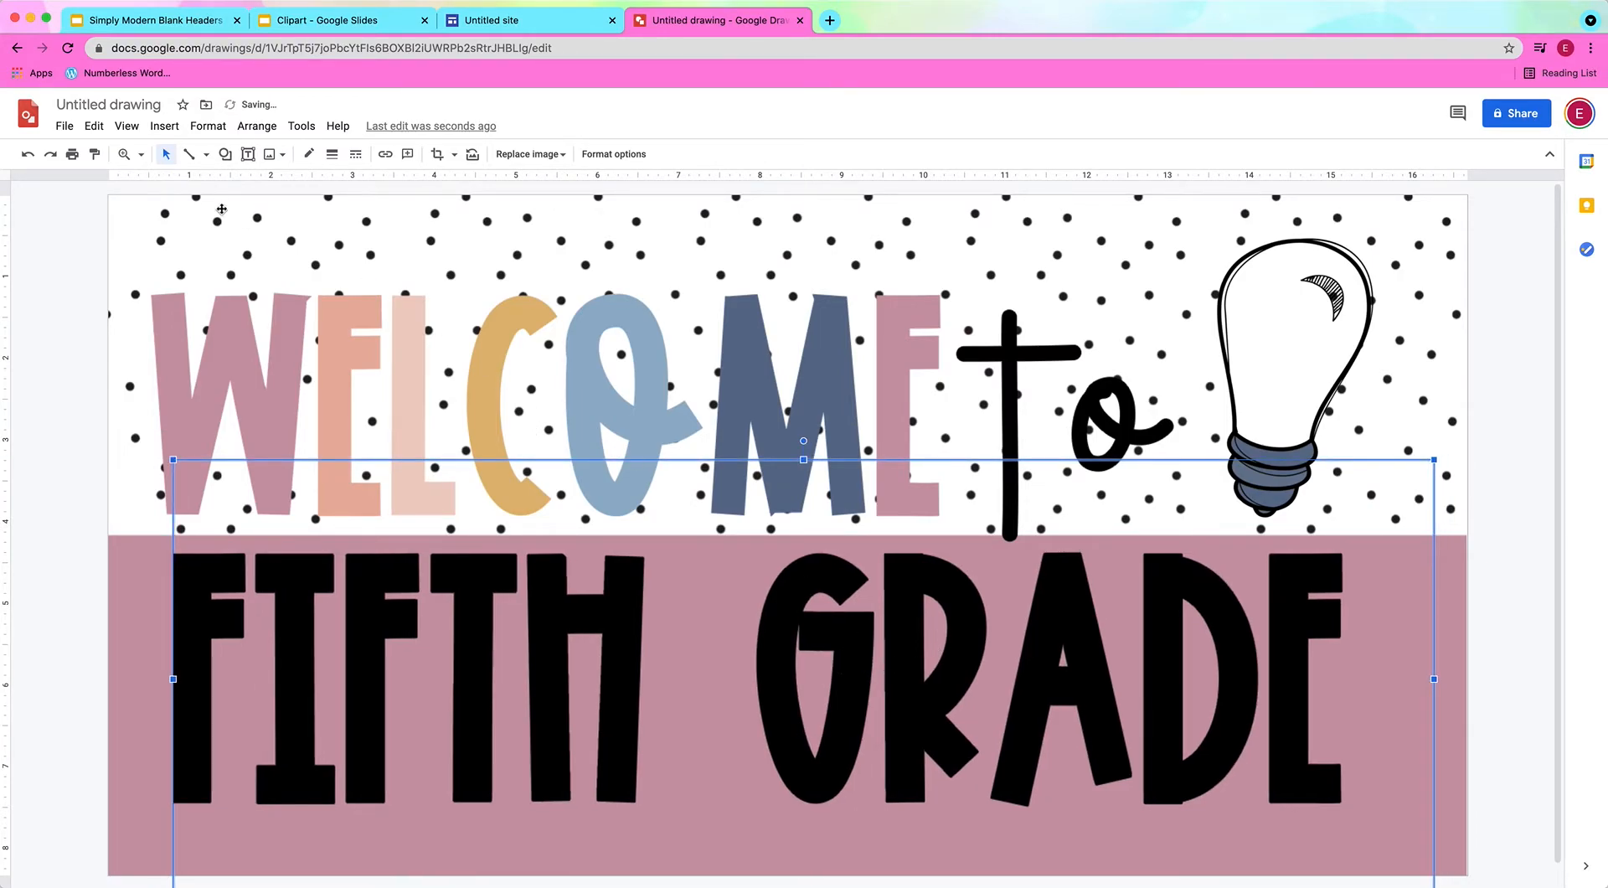
# Step: Rename the drawing as Welcome Header
pyautogui.click(93, 105)
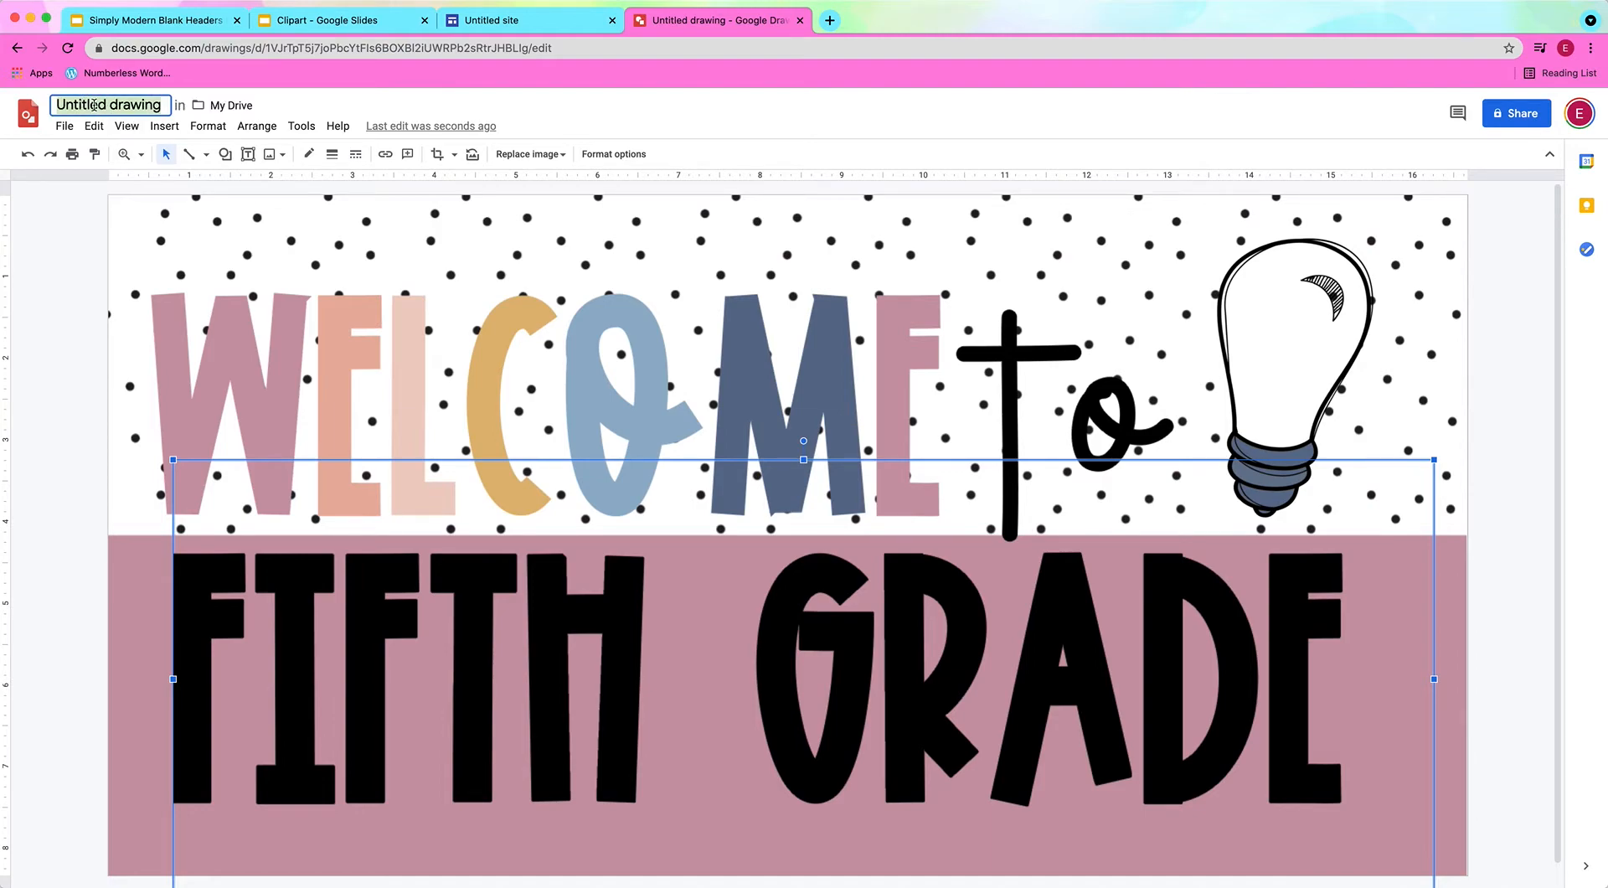
pyautogui.write('Welcome')
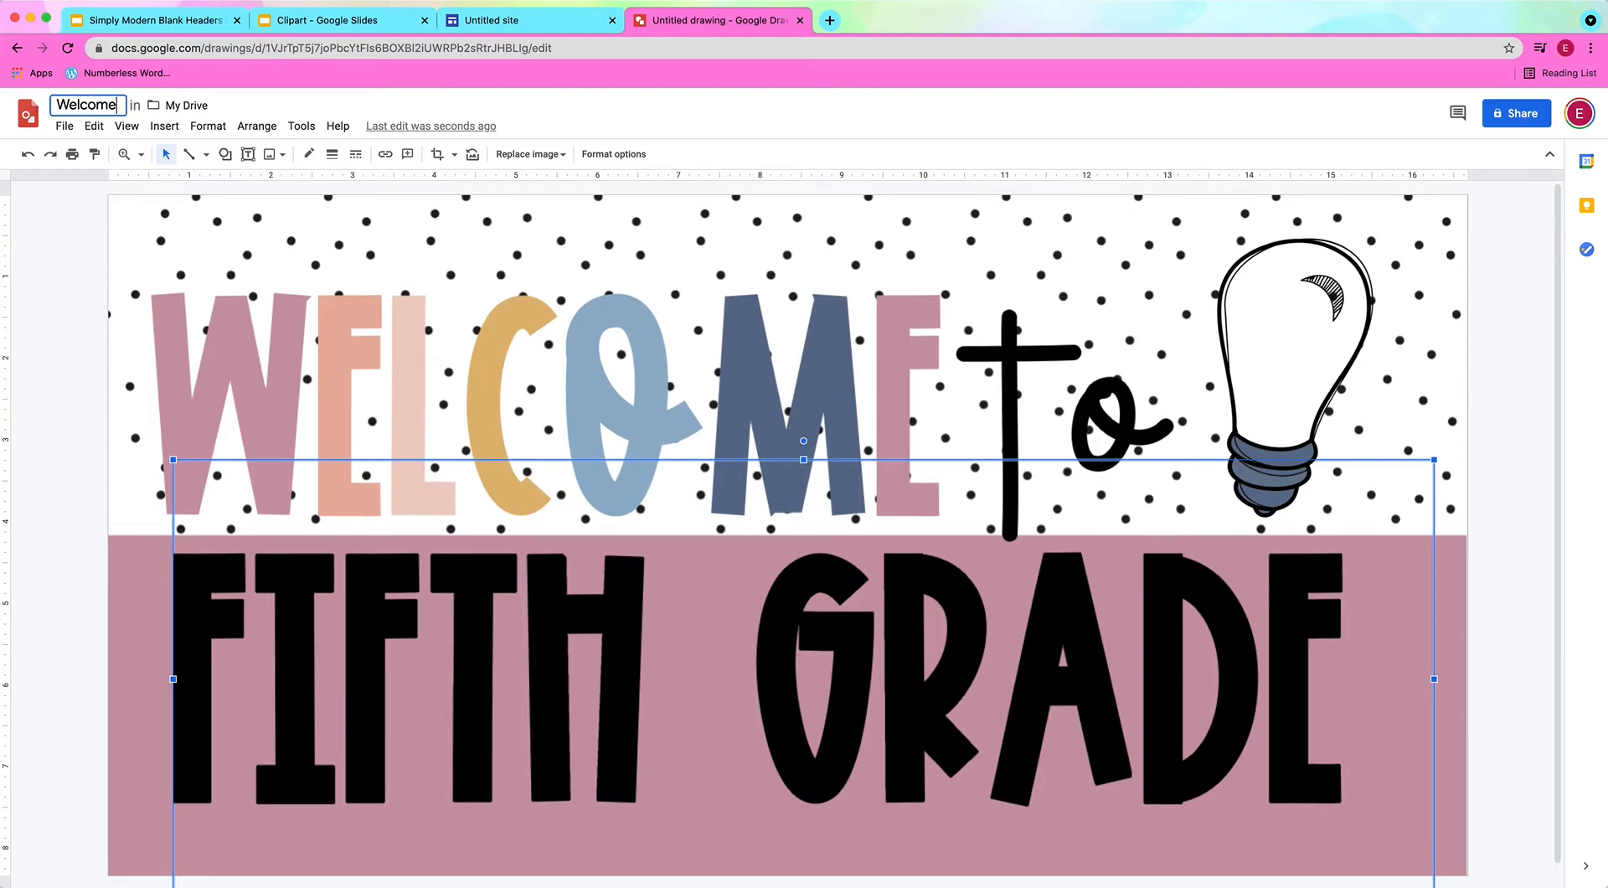
pyautogui.write(' Header')
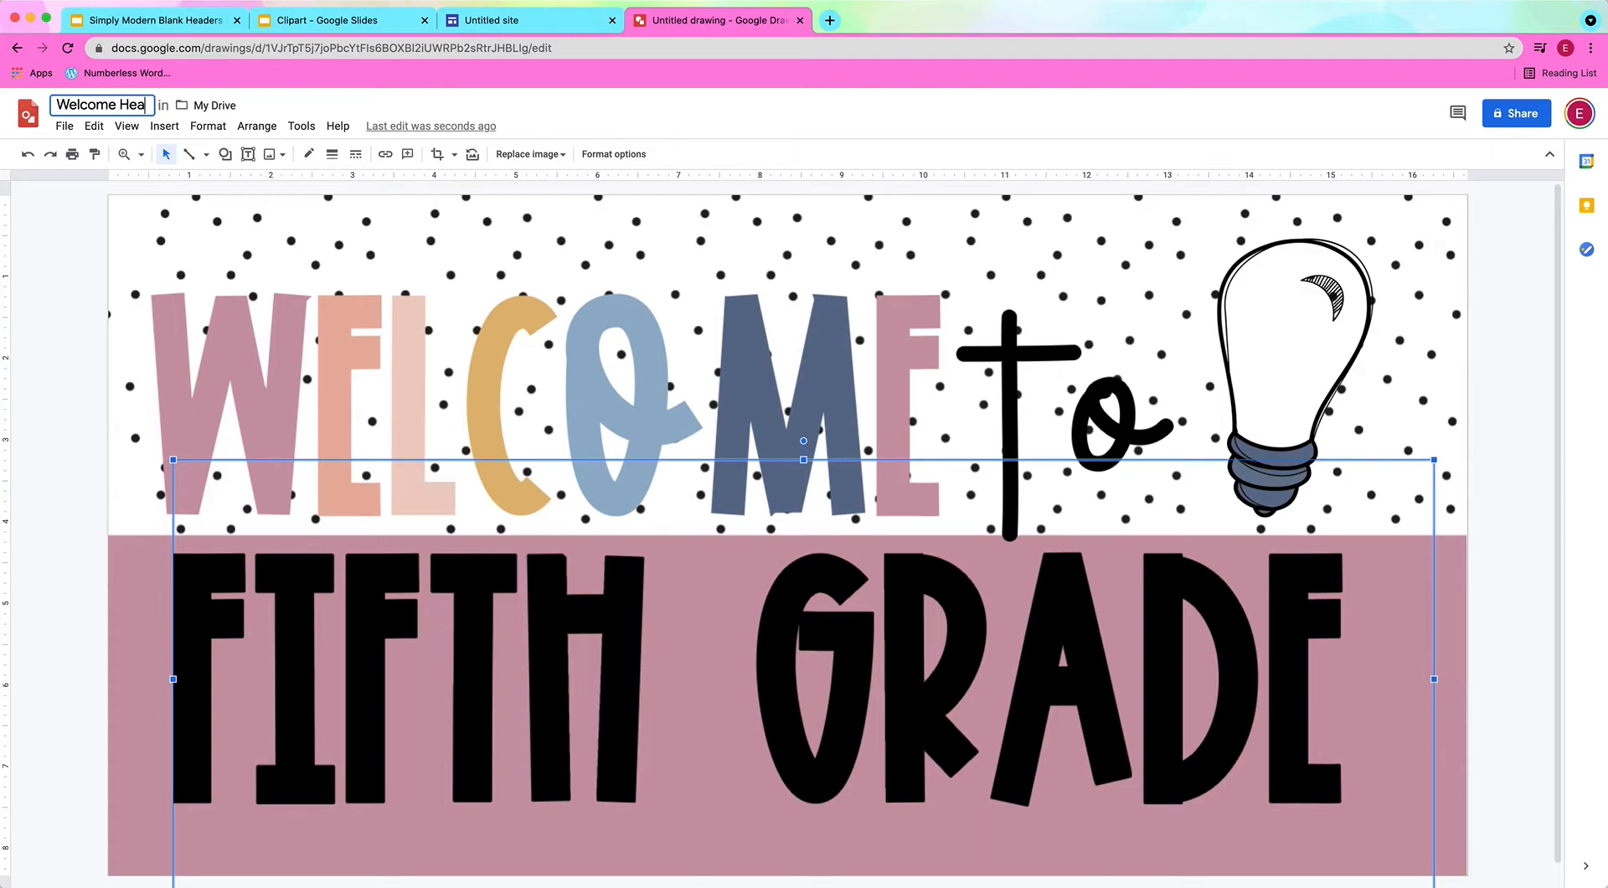
pyautogui.press('Return')
pyautogui.click(64, 126)
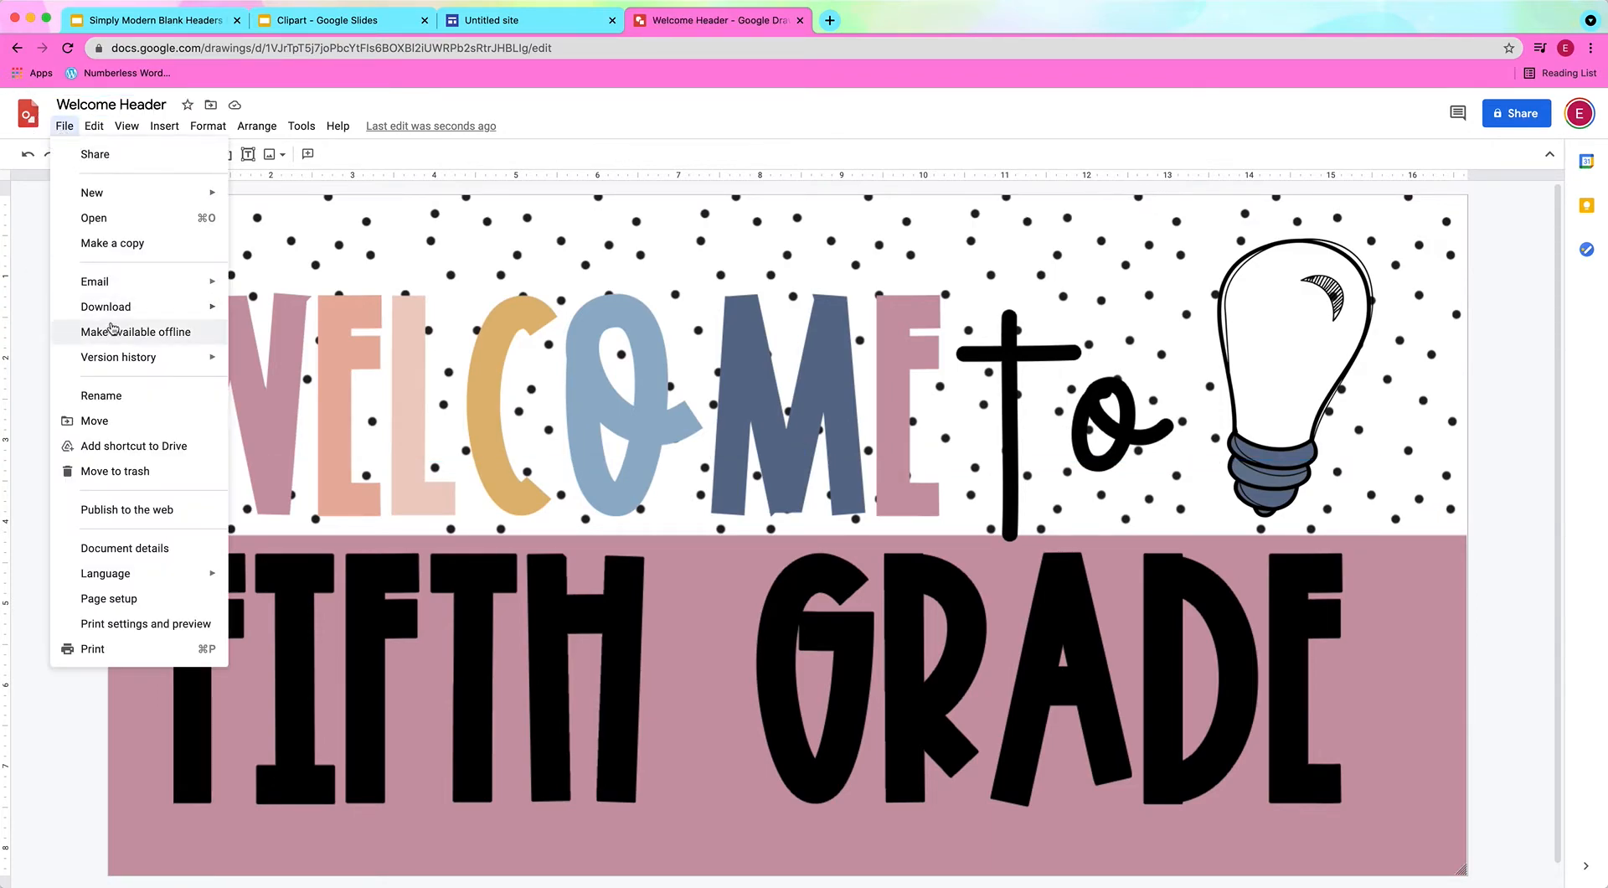
pyautogui.moveTo(111, 308)
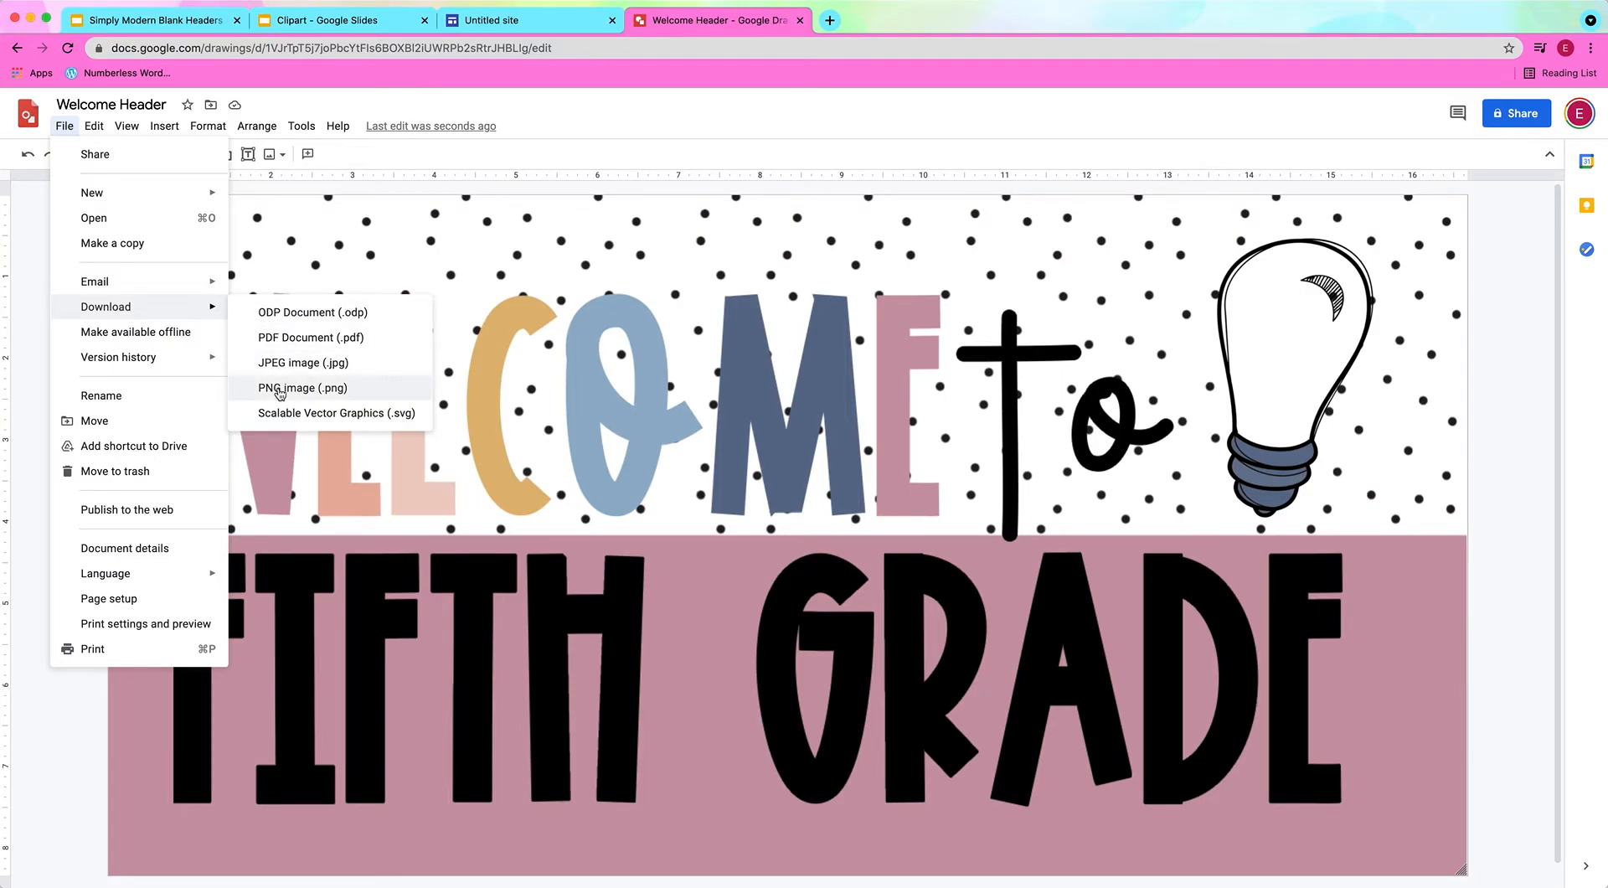
pyautogui.click(502, 249)
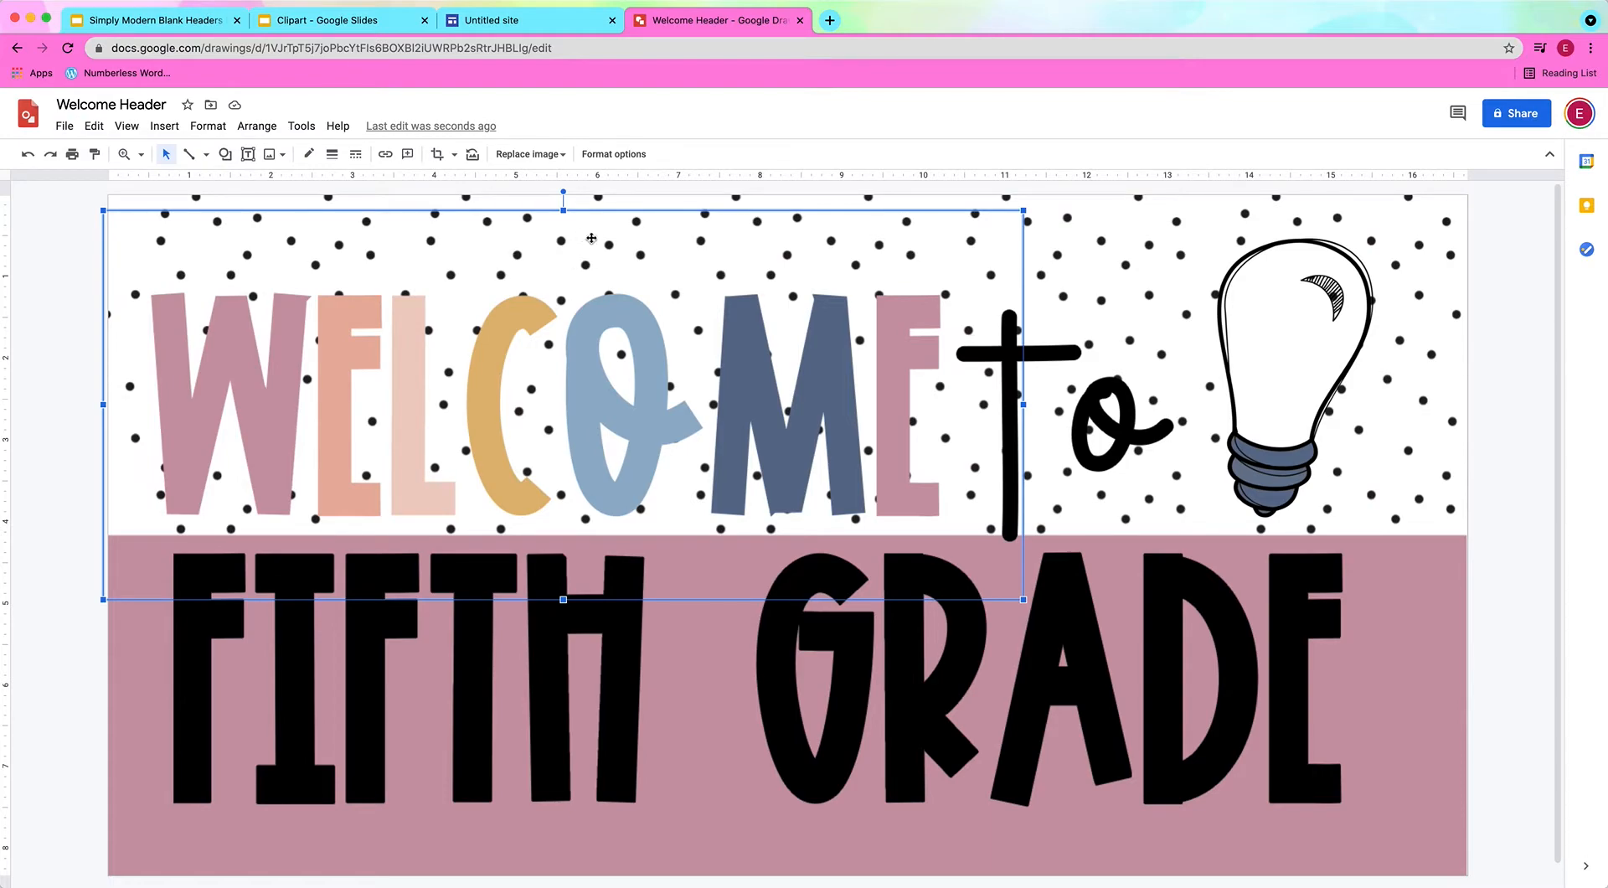
pyautogui.click(1461, 265)
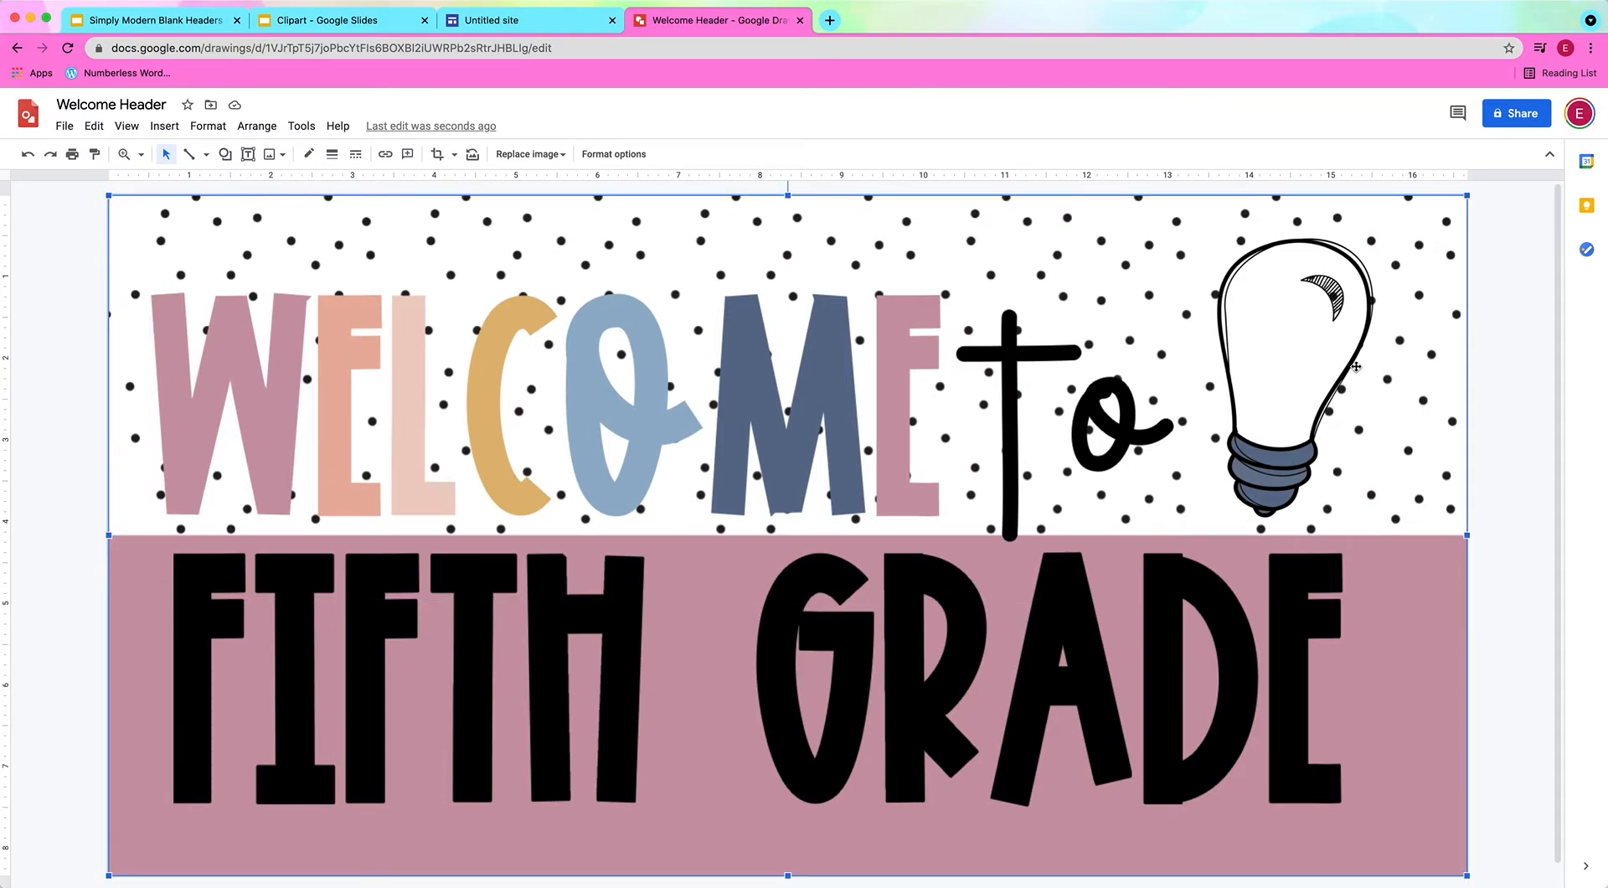
# Step: Download the drawing as a PNG image and open the downloaded Welcome Header.png file
pyautogui.click(72, 133)
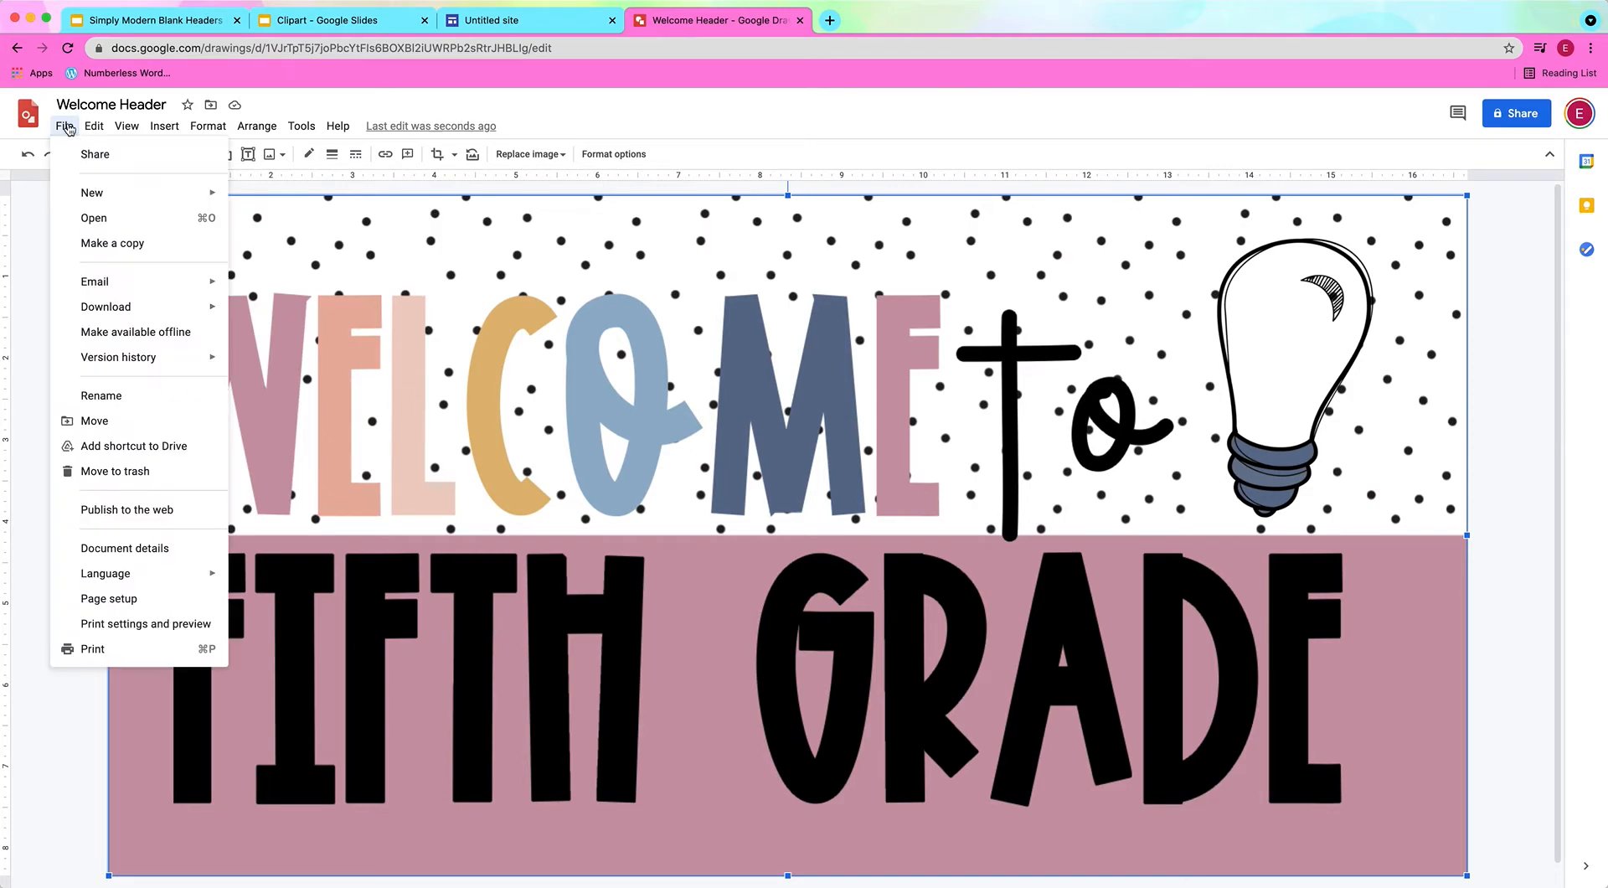
pyautogui.moveTo(122, 307)
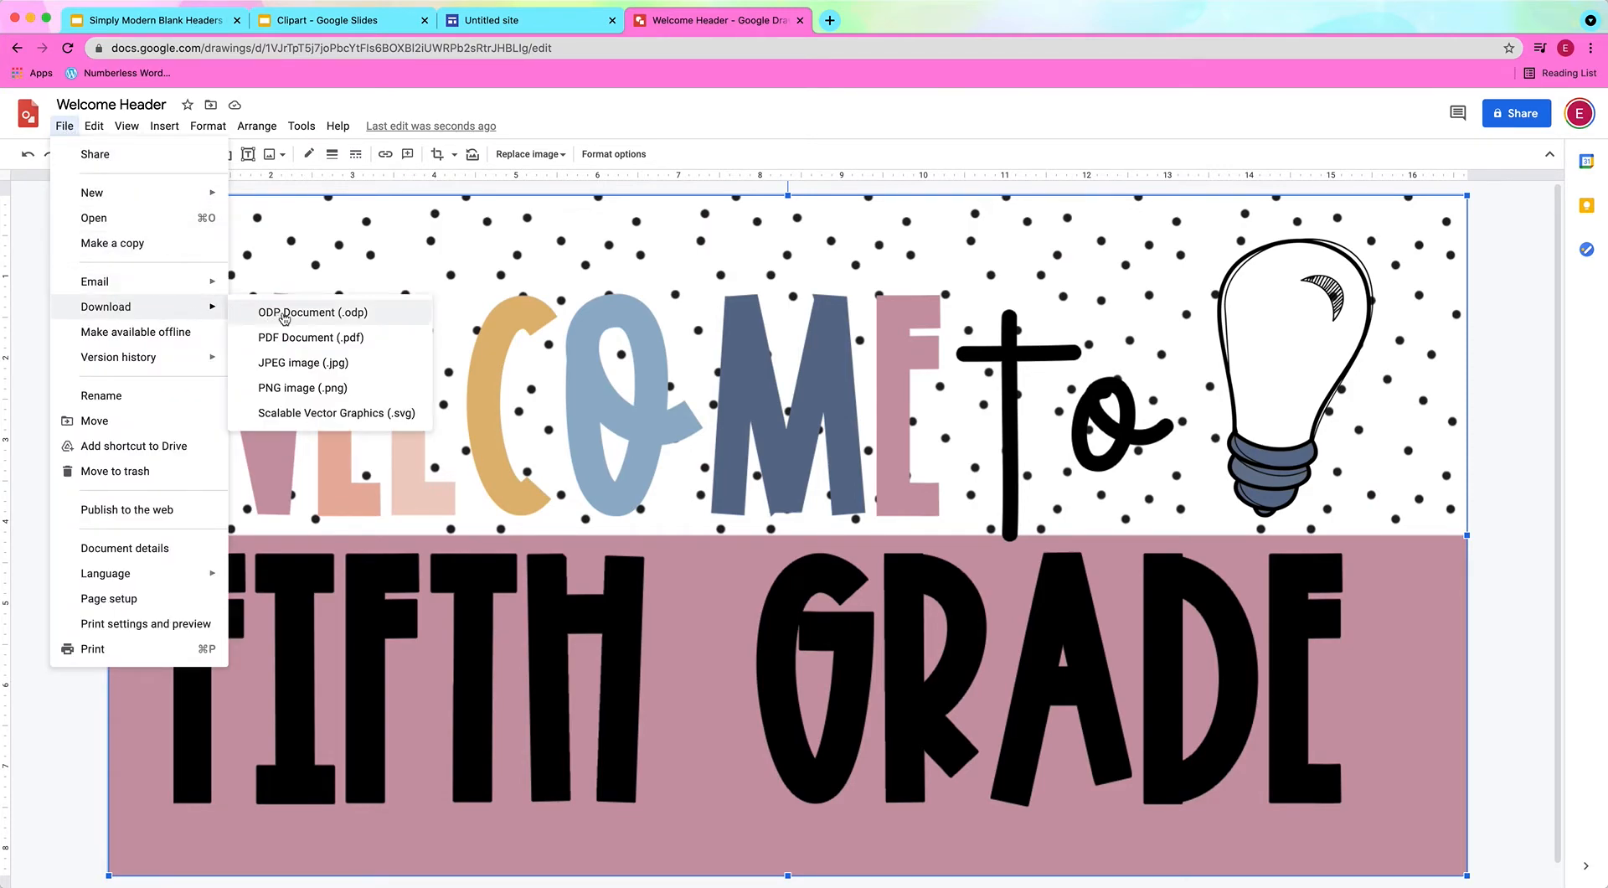
pyautogui.click(284, 391)
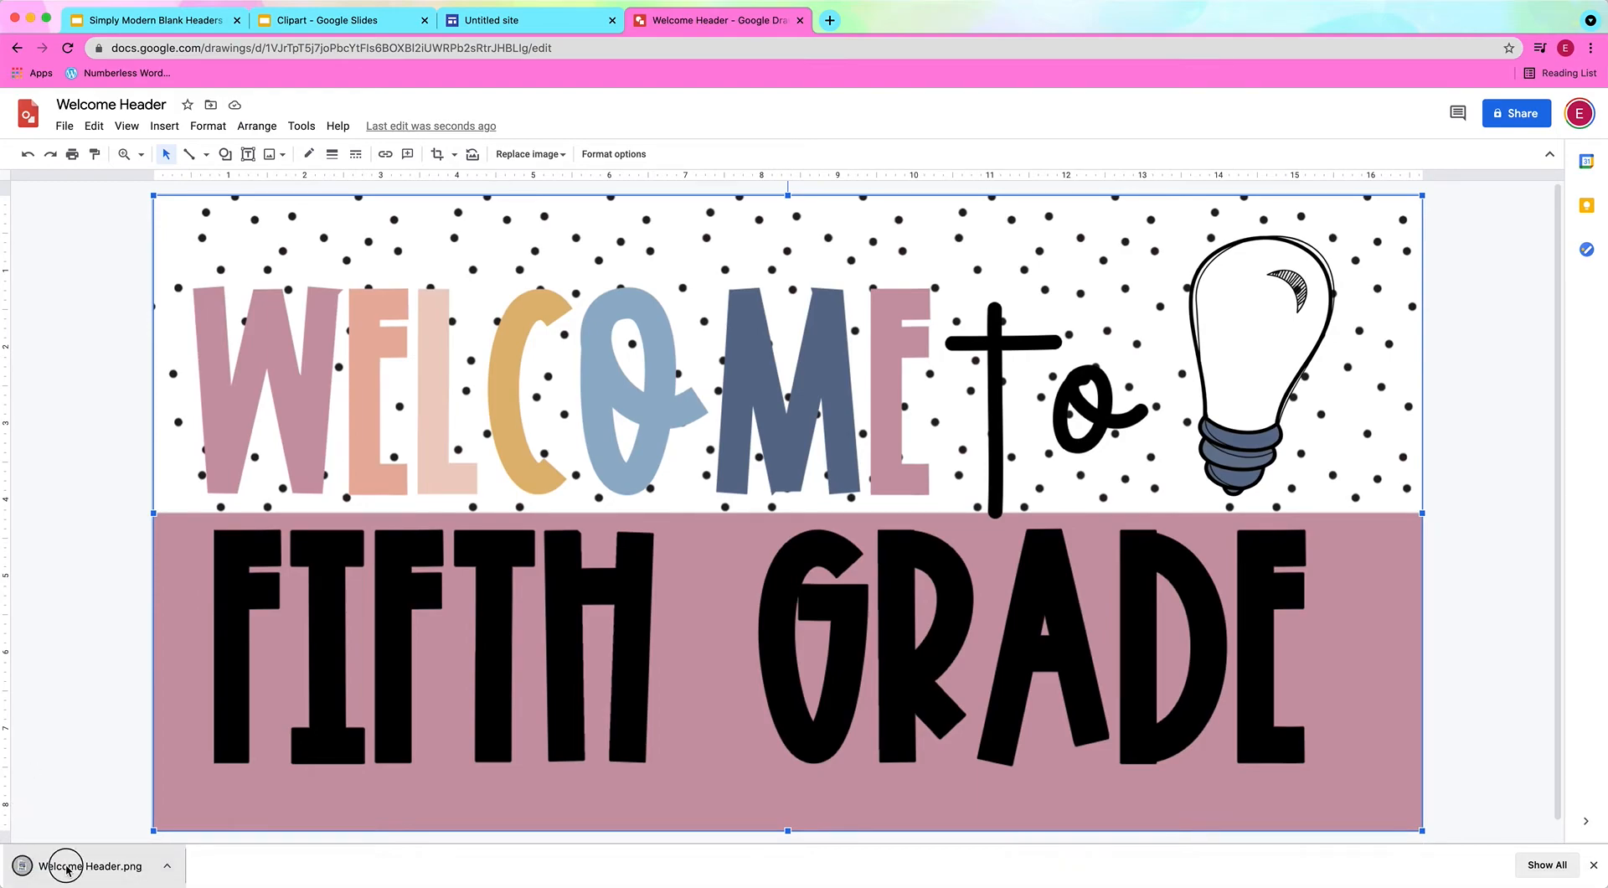
pyautogui.click(67, 868)
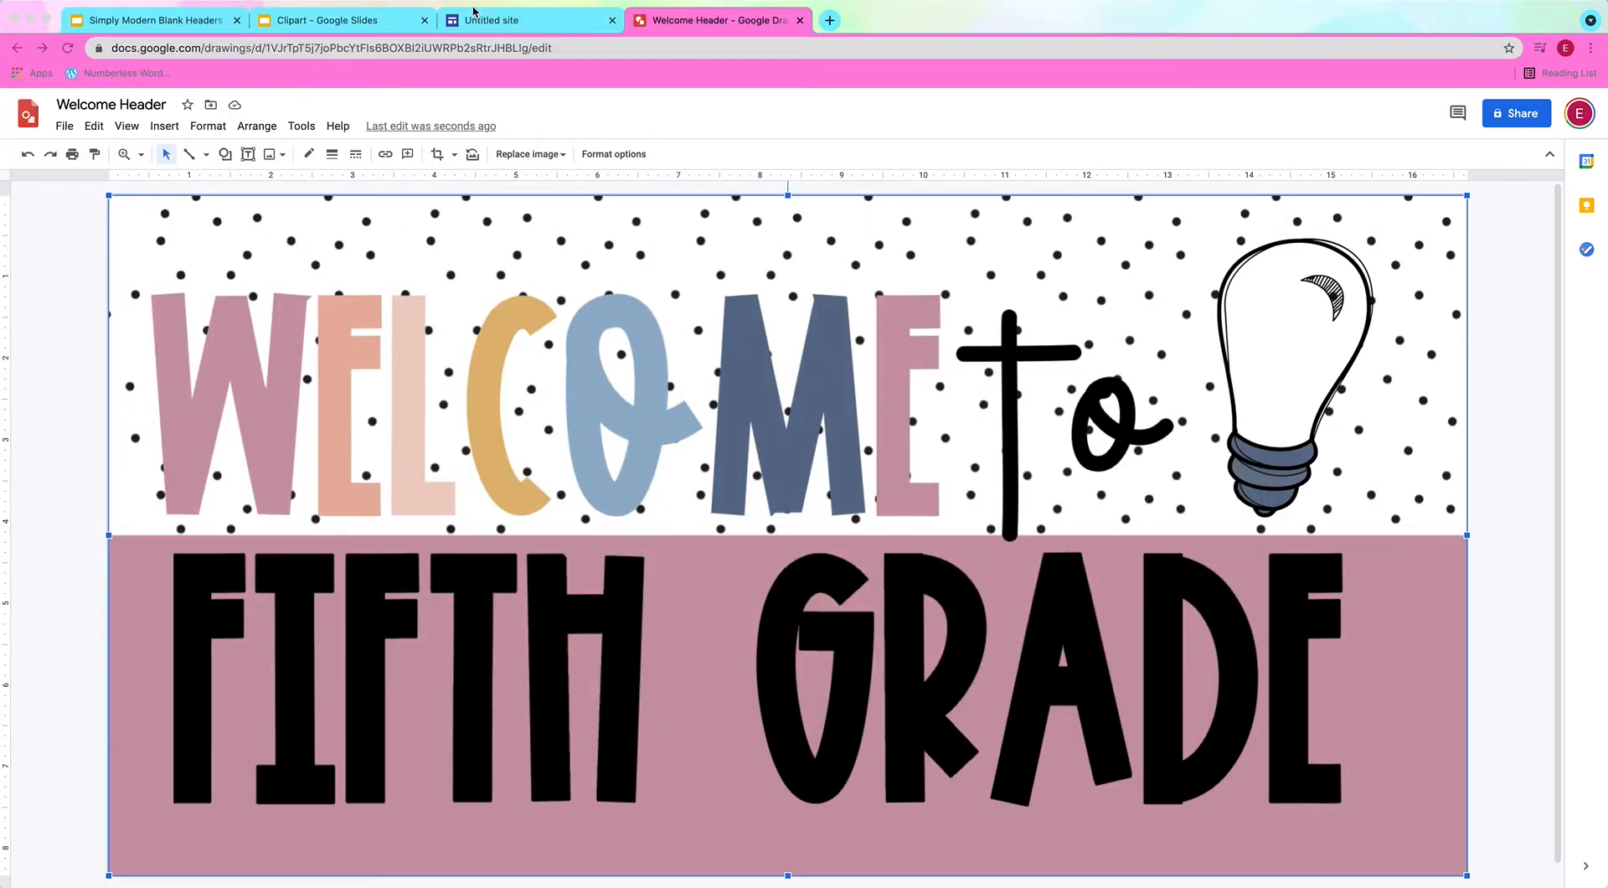
# Step: Switch to the untitled Google Sites page and upload Welcome Header.png as its header image, finding the file by searching for "welcome"
pyautogui.click(486, 15)
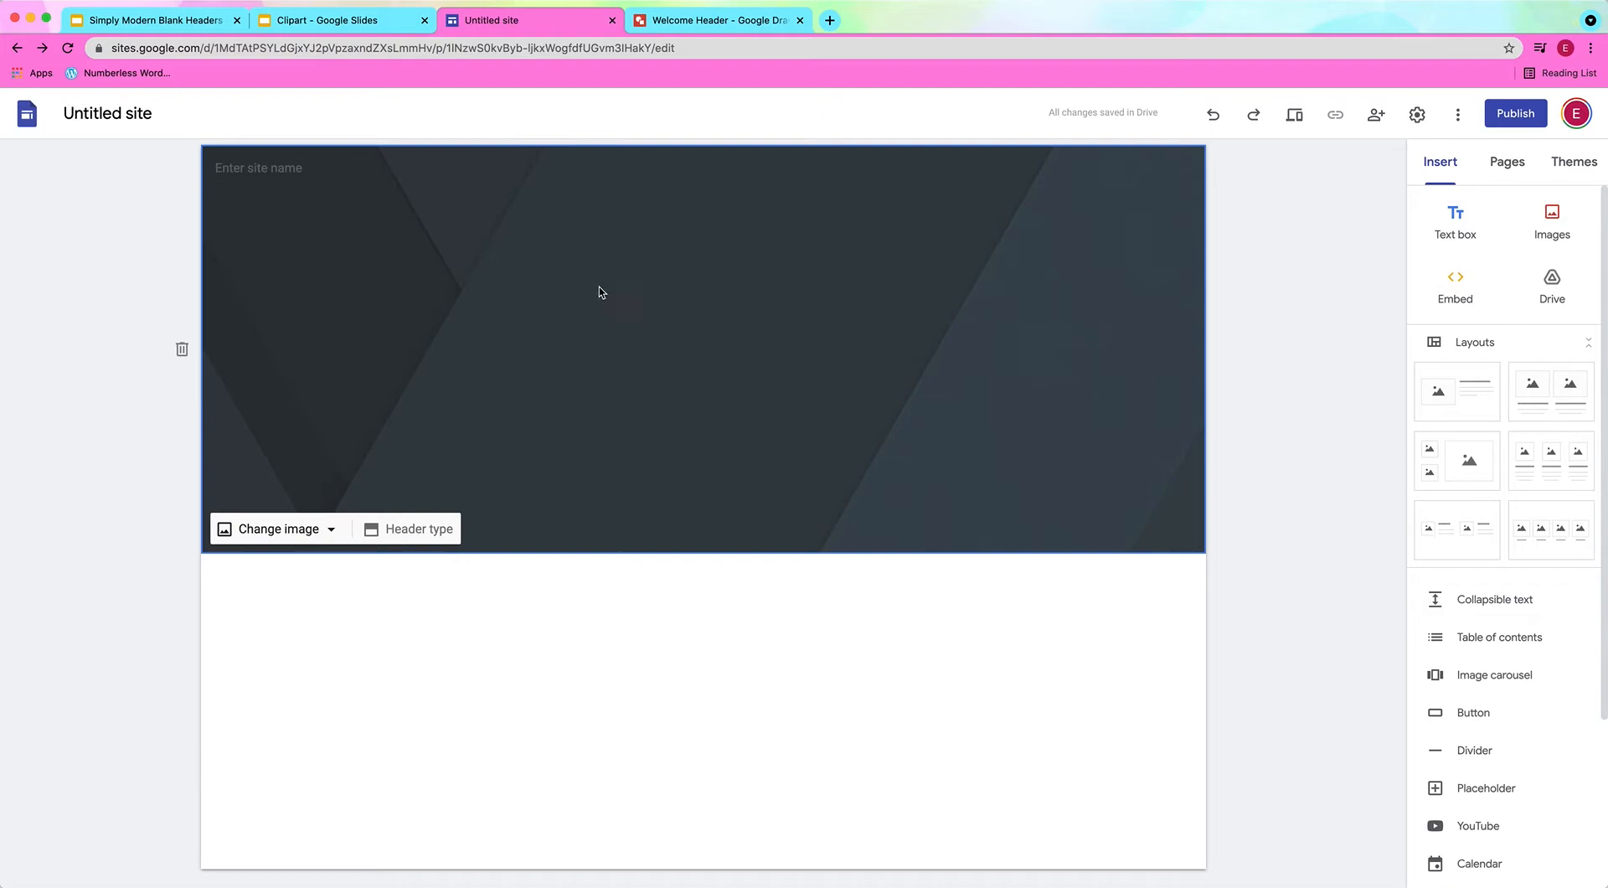
pyautogui.click(332, 531)
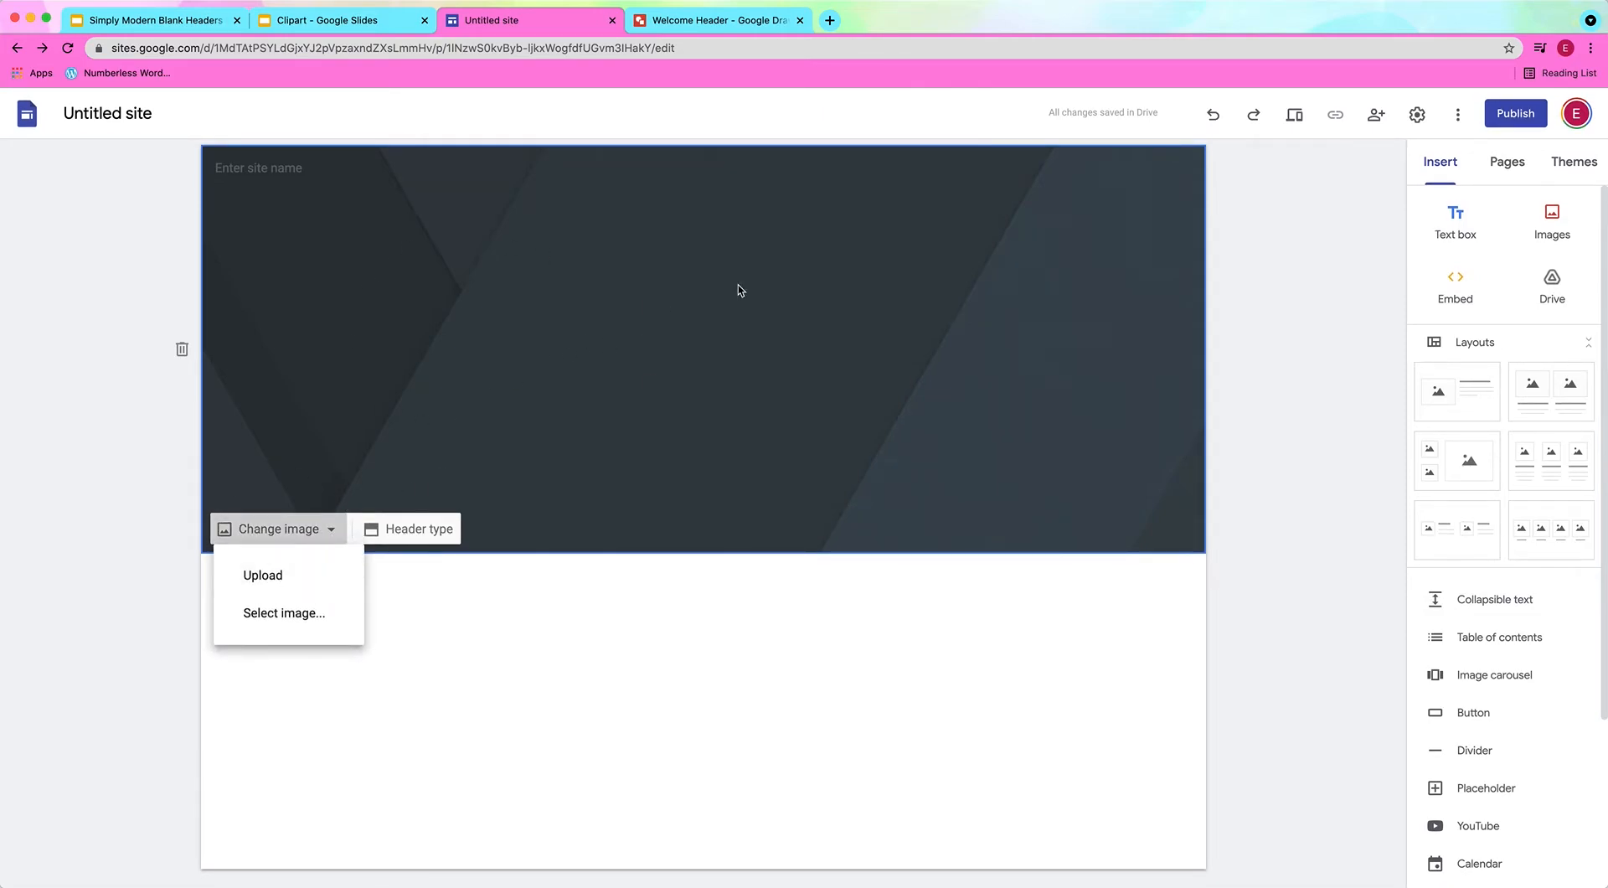
pyautogui.click(316, 575)
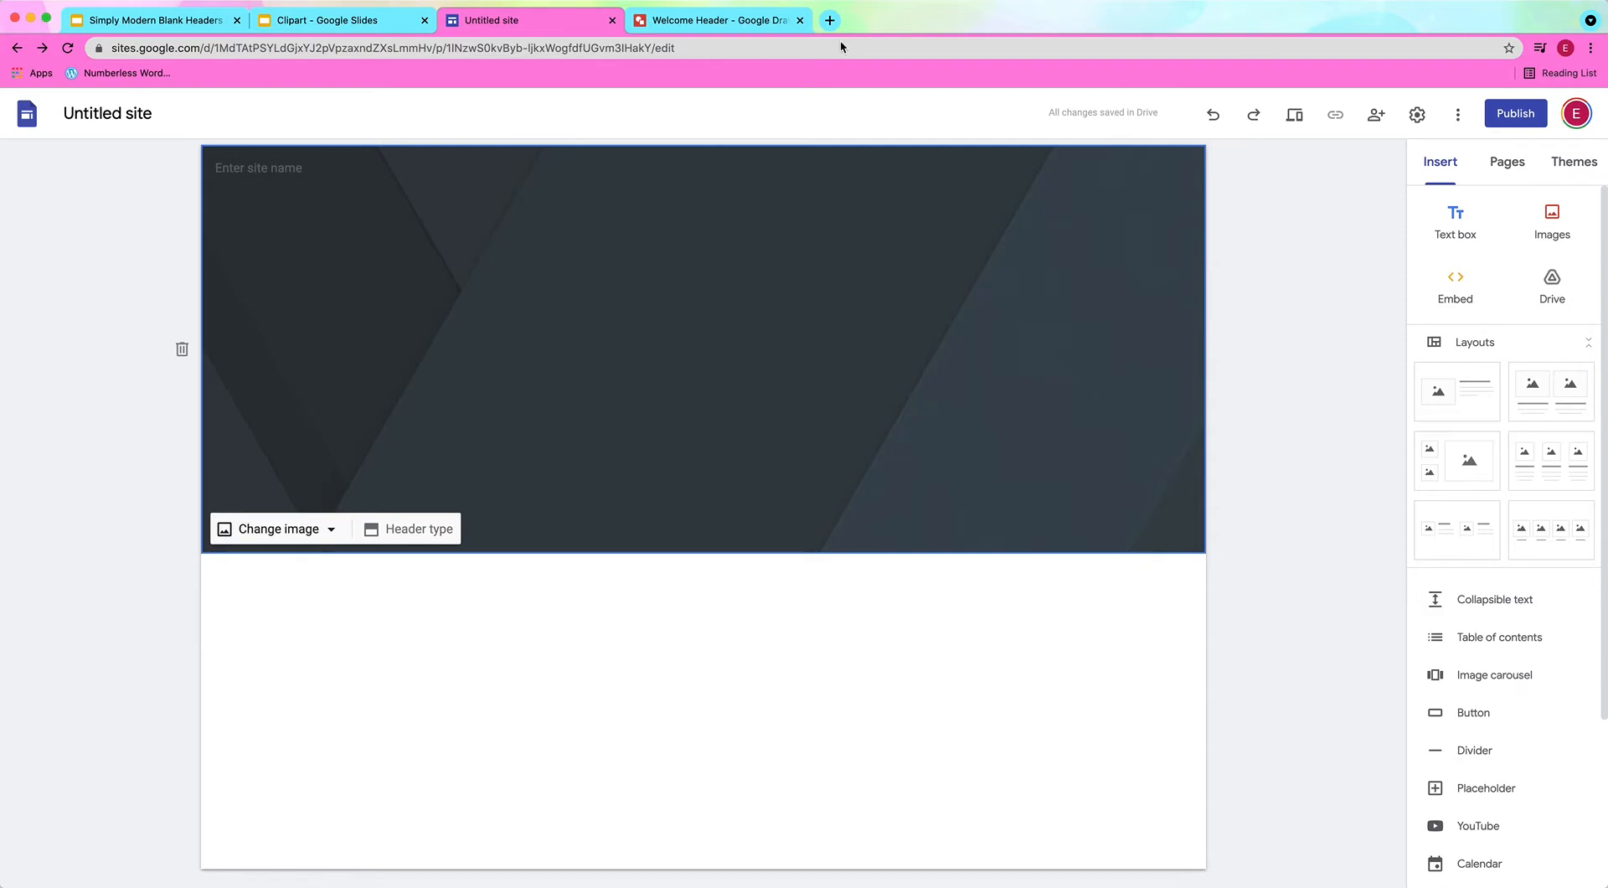
pyautogui.click(989, 76)
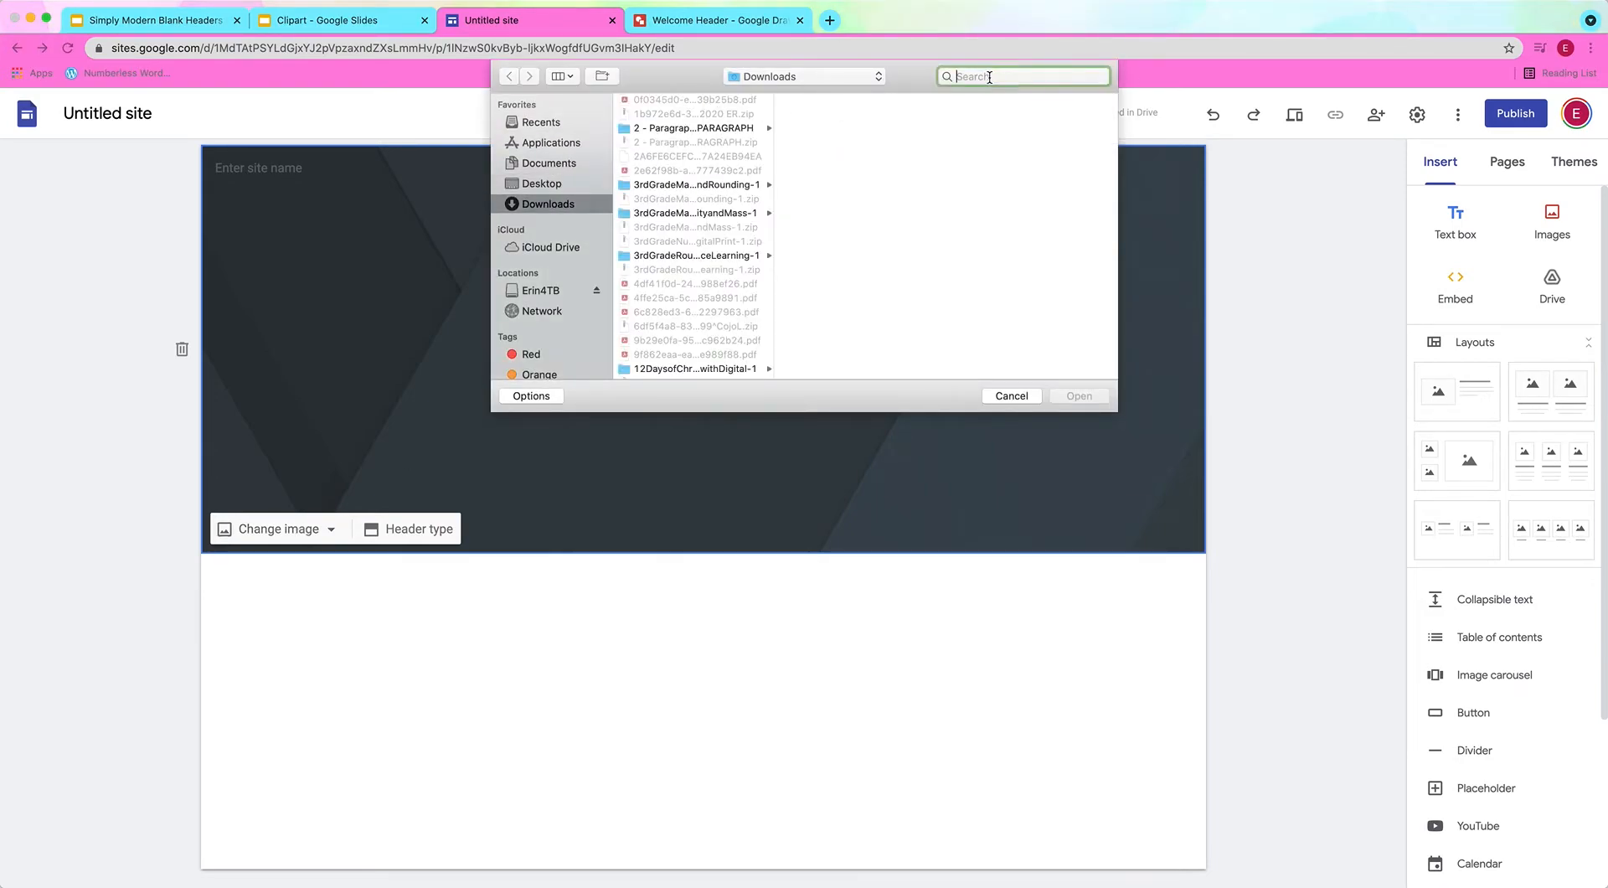
pyautogui.write('welom===')
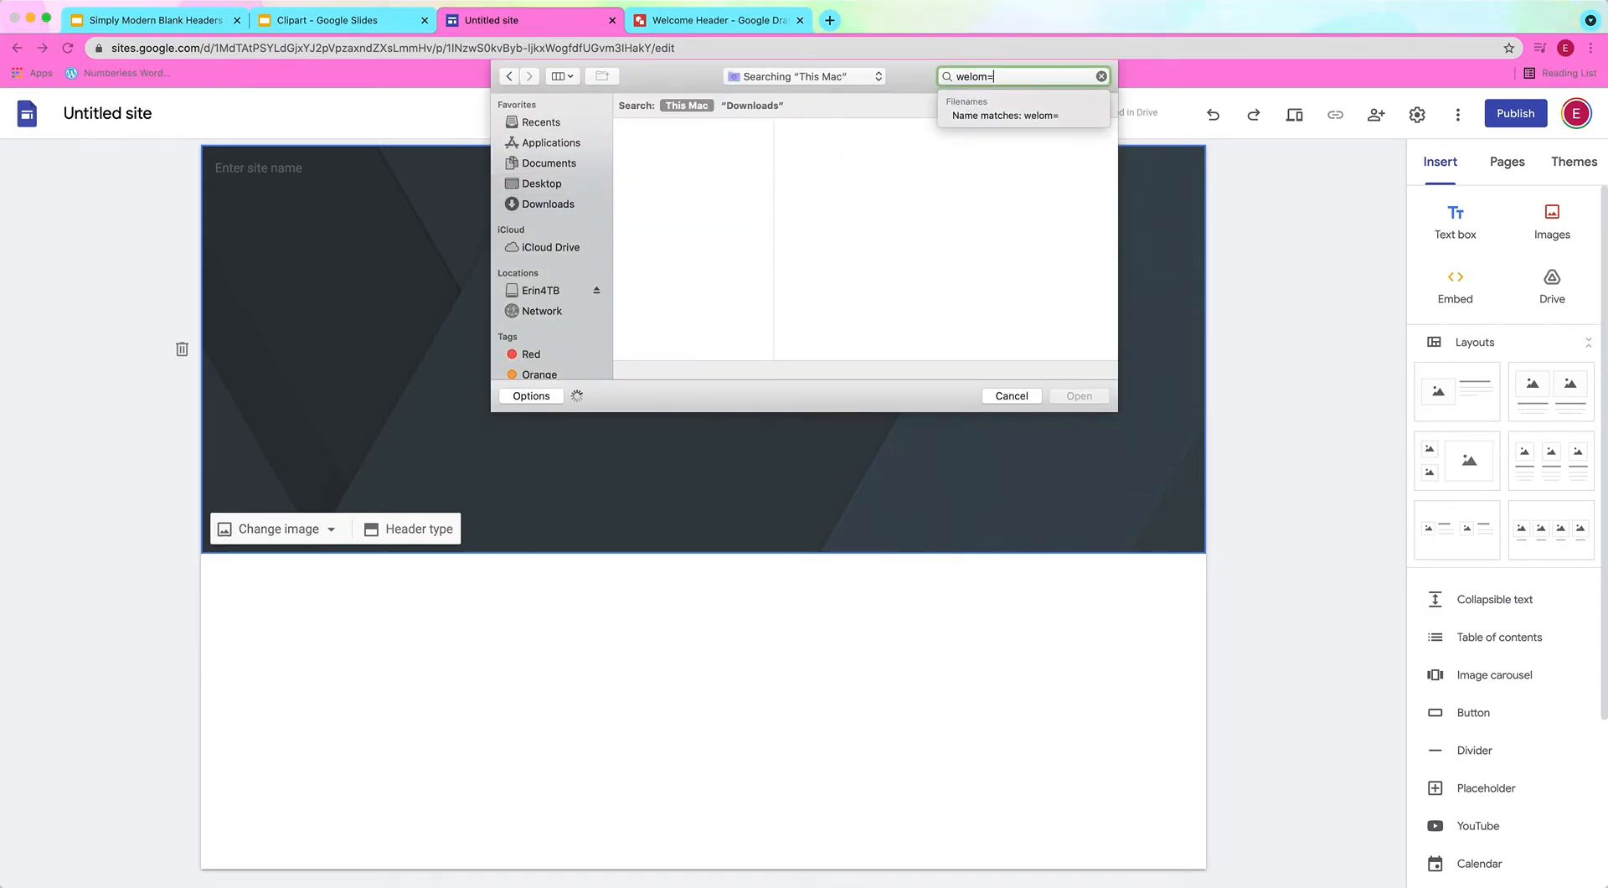
pyautogui.press('BackSpace')
pyautogui.press('BackSpace')
pyautogui.press('BackSpace')
pyautogui.press('BackSpace')
pyautogui.write('ome')
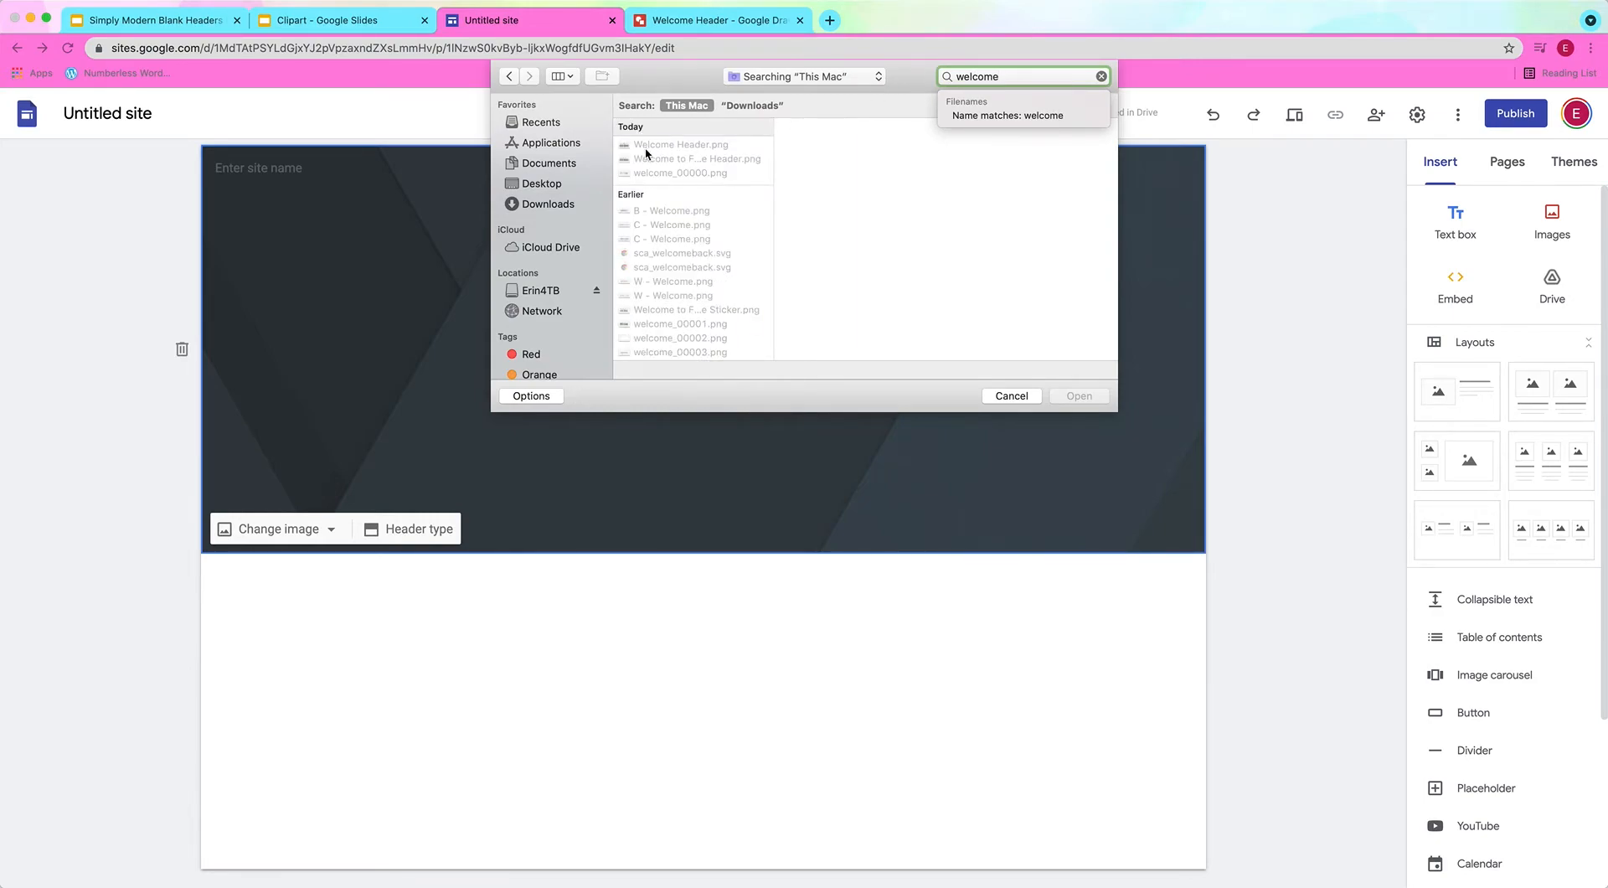
pyautogui.click(645, 147)
pyautogui.click(1096, 398)
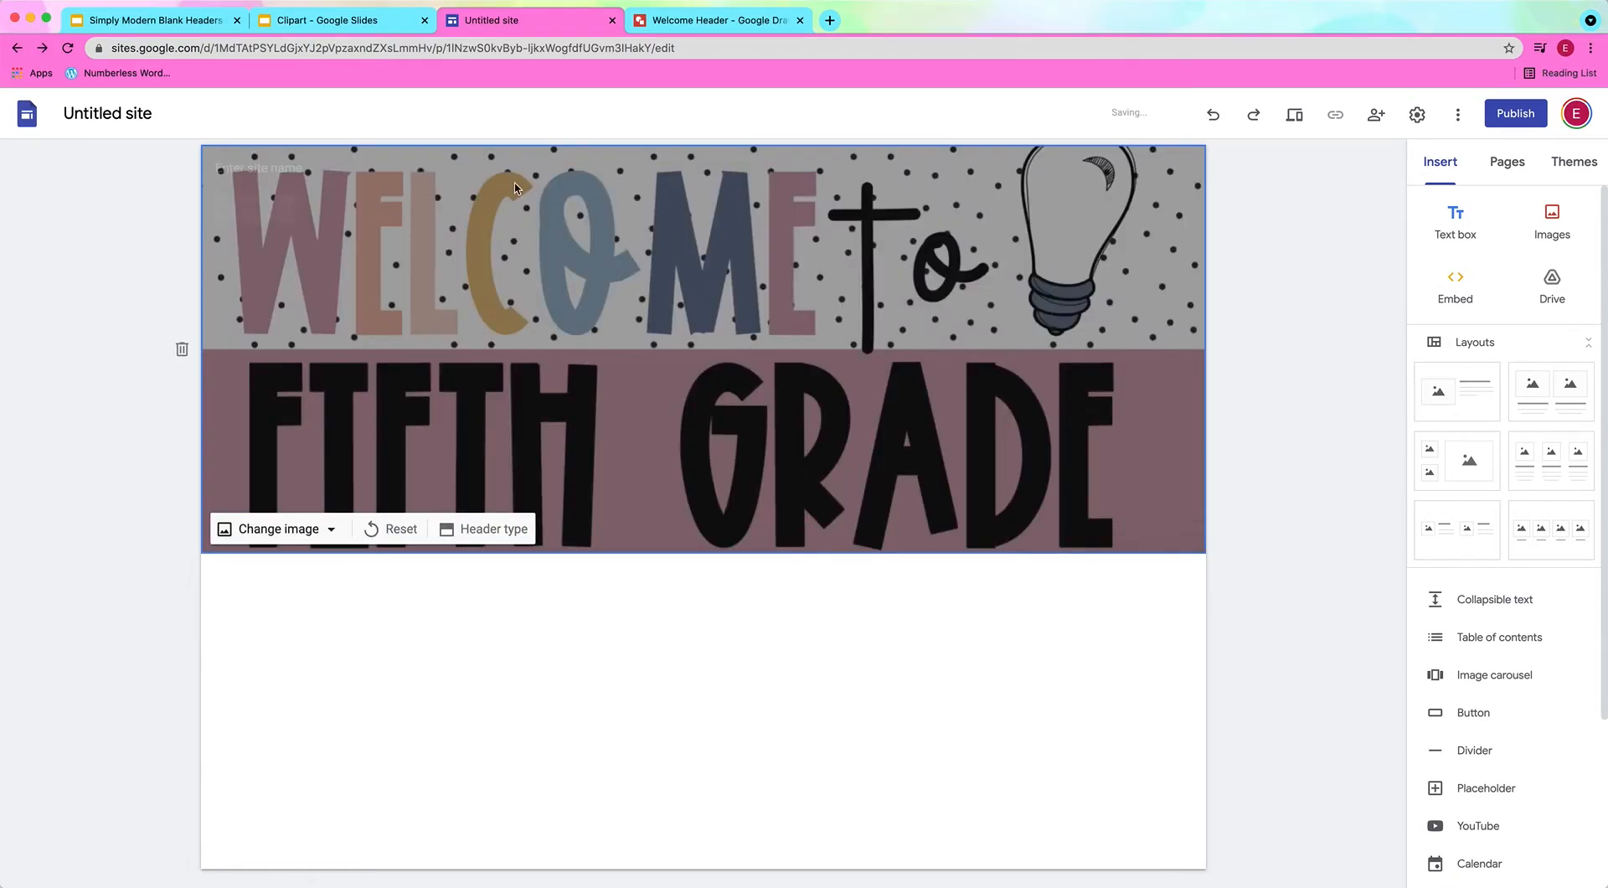
# Step: Check the Simply Modern Blank Headers Large deck, then return to the Google Sites page and choose Large banner as the header type
pyautogui.click(143, 20)
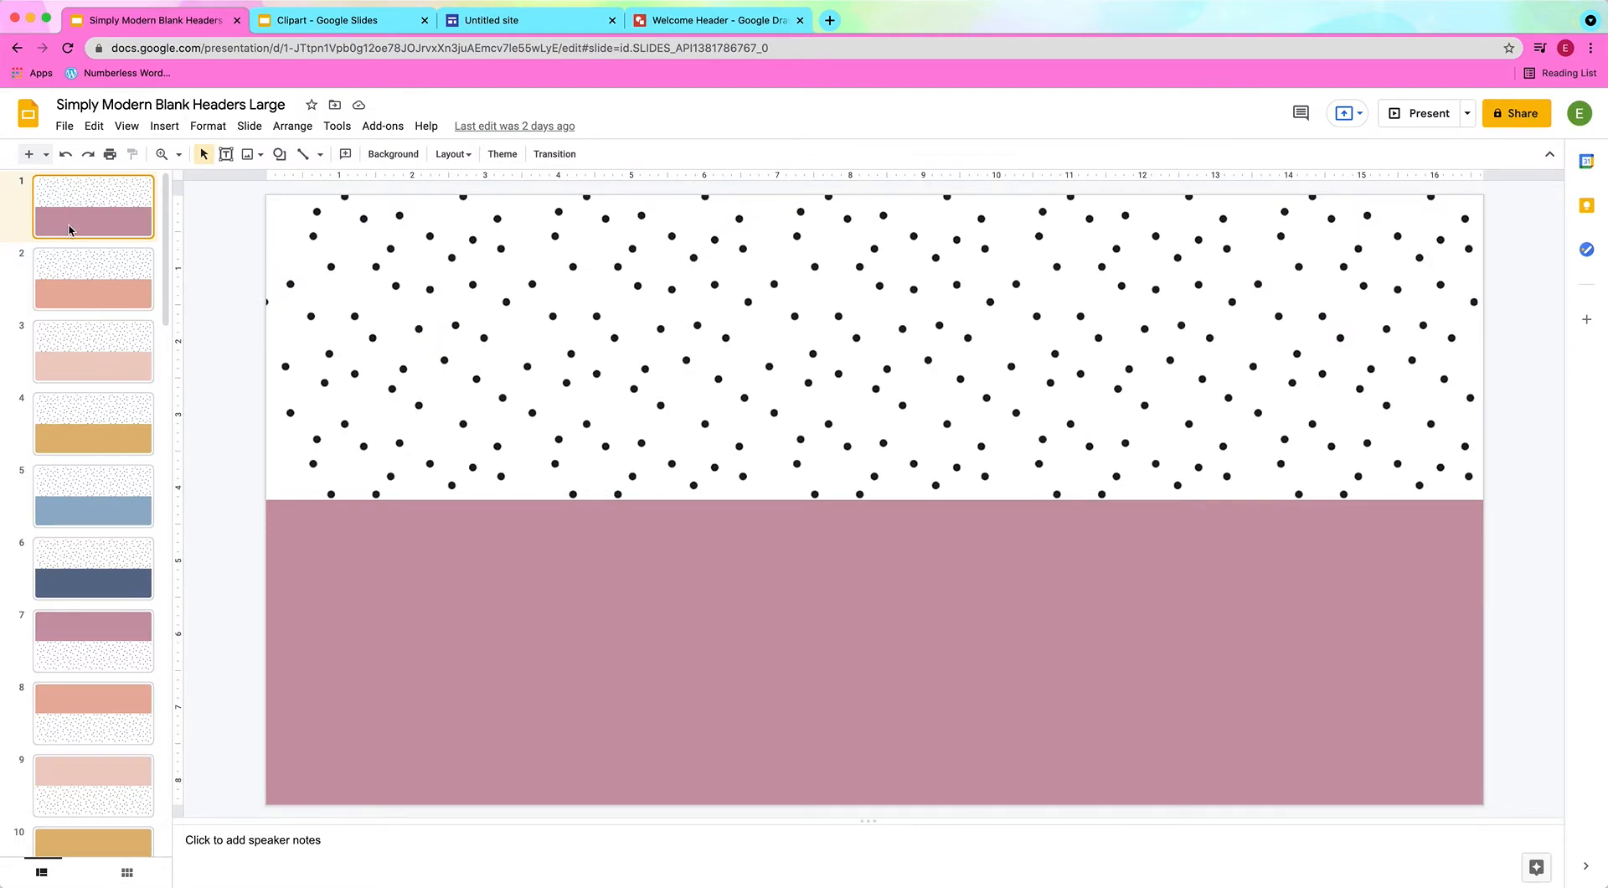
pyautogui.click(497, 20)
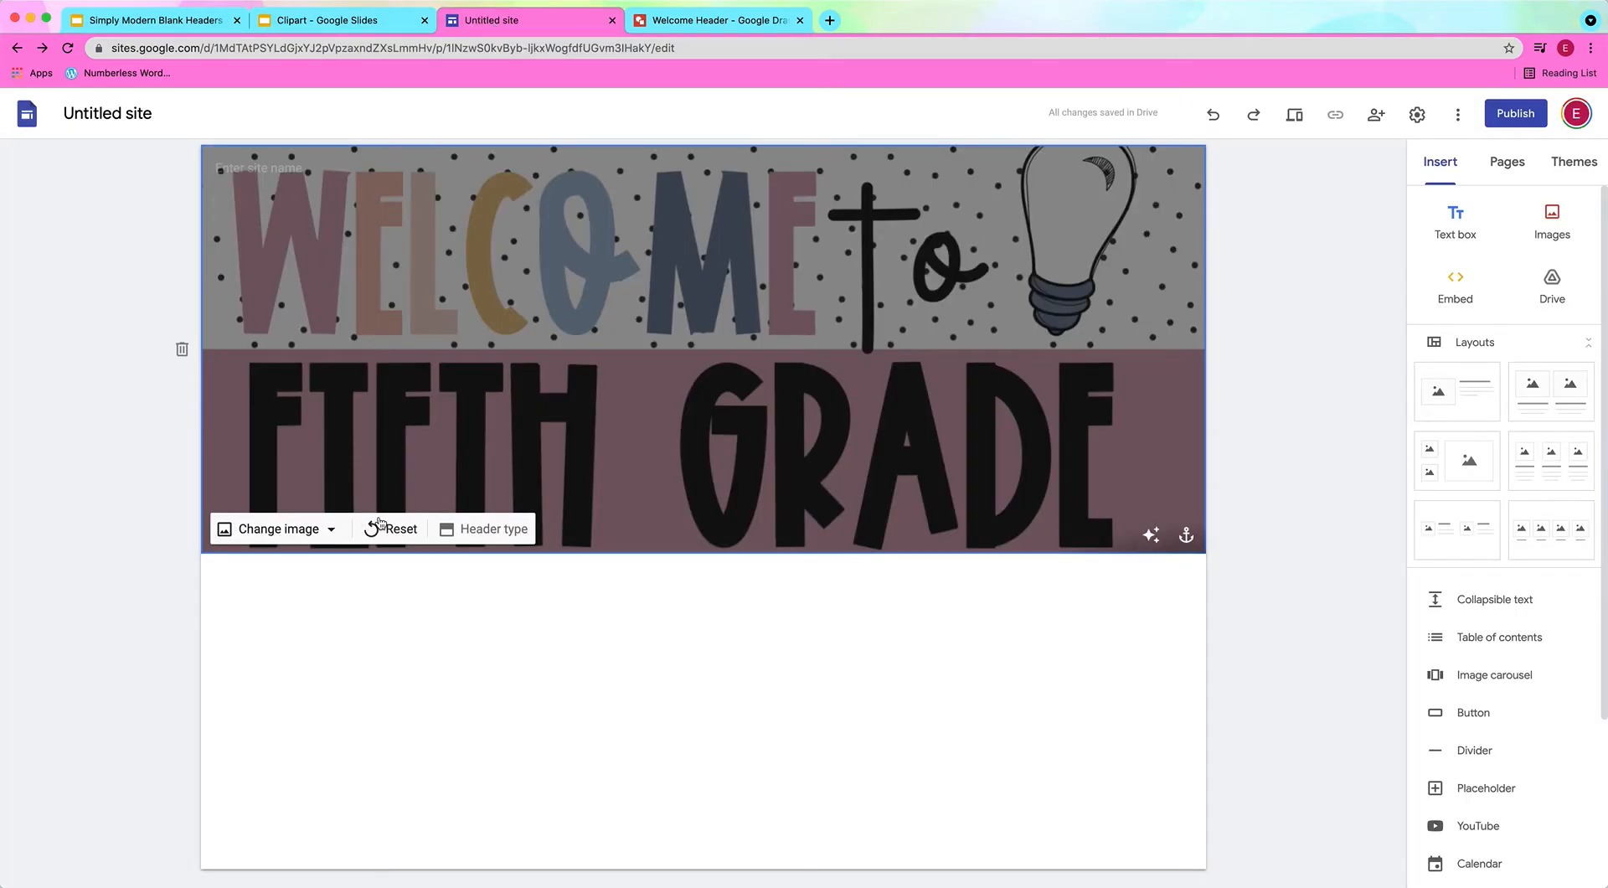
pyautogui.click(478, 531)
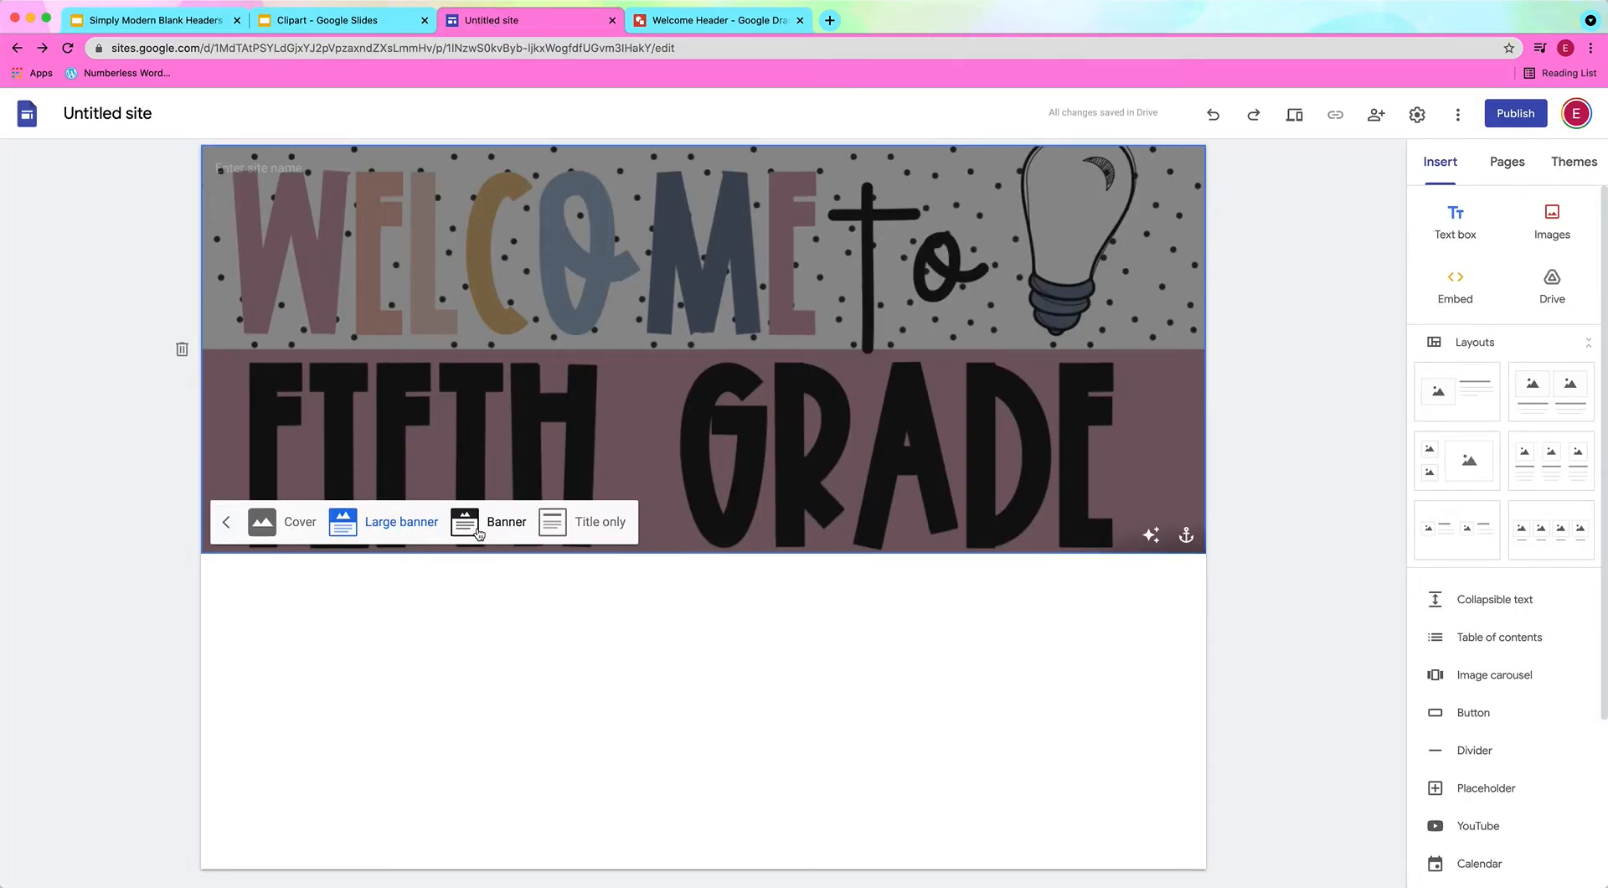
pyautogui.click(399, 523)
pyautogui.click(1074, 521)
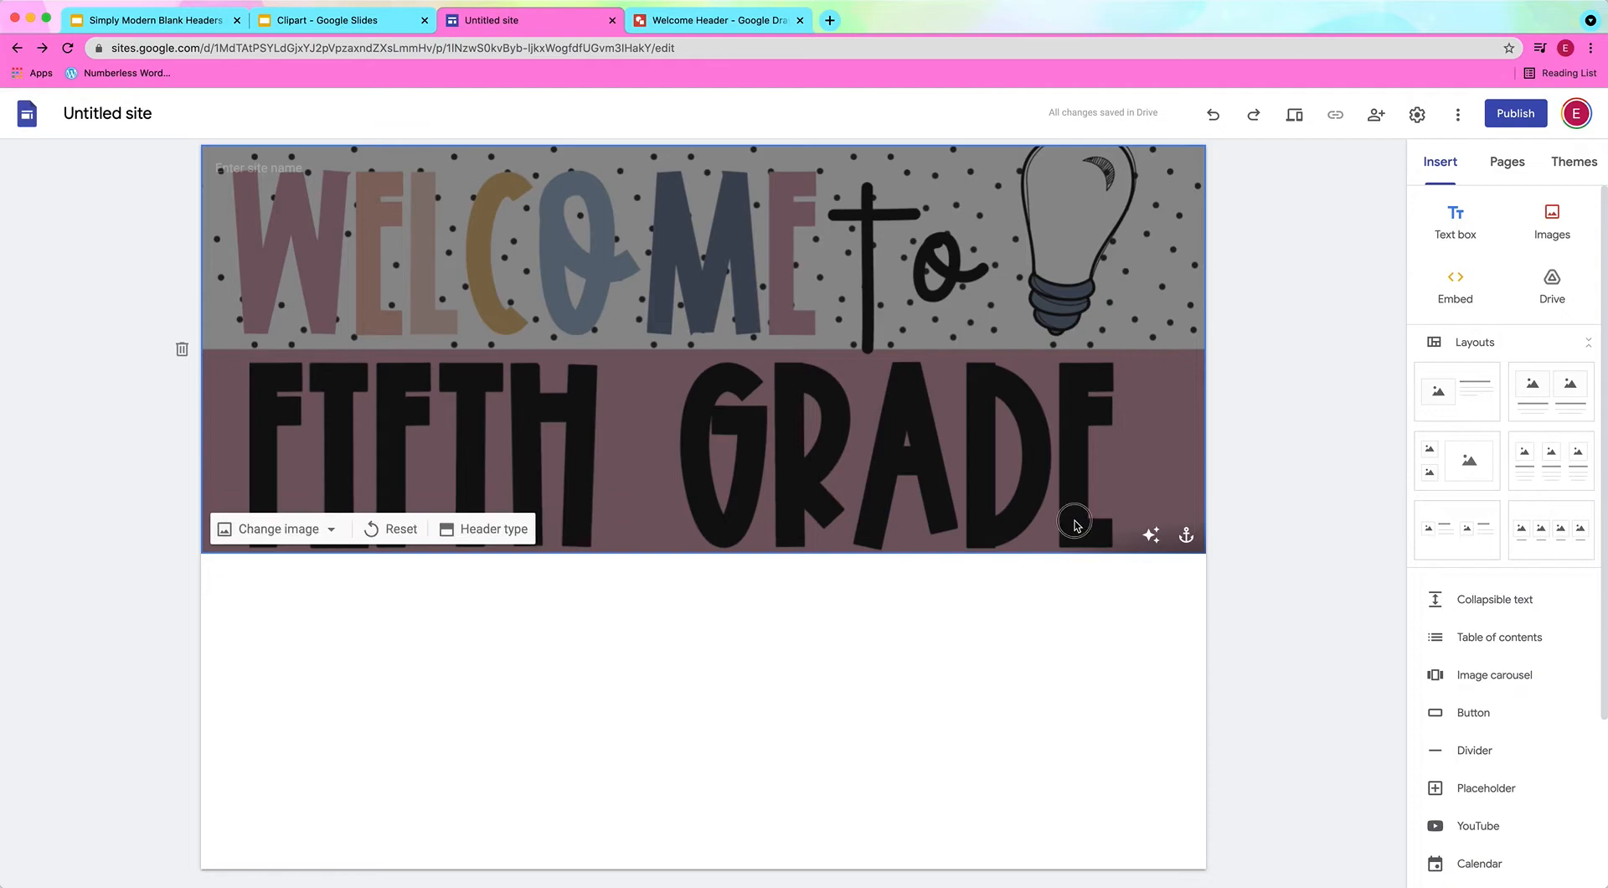
# Step: Turn off the header image's readability adjustment and preview the site
pyautogui.click(1153, 540)
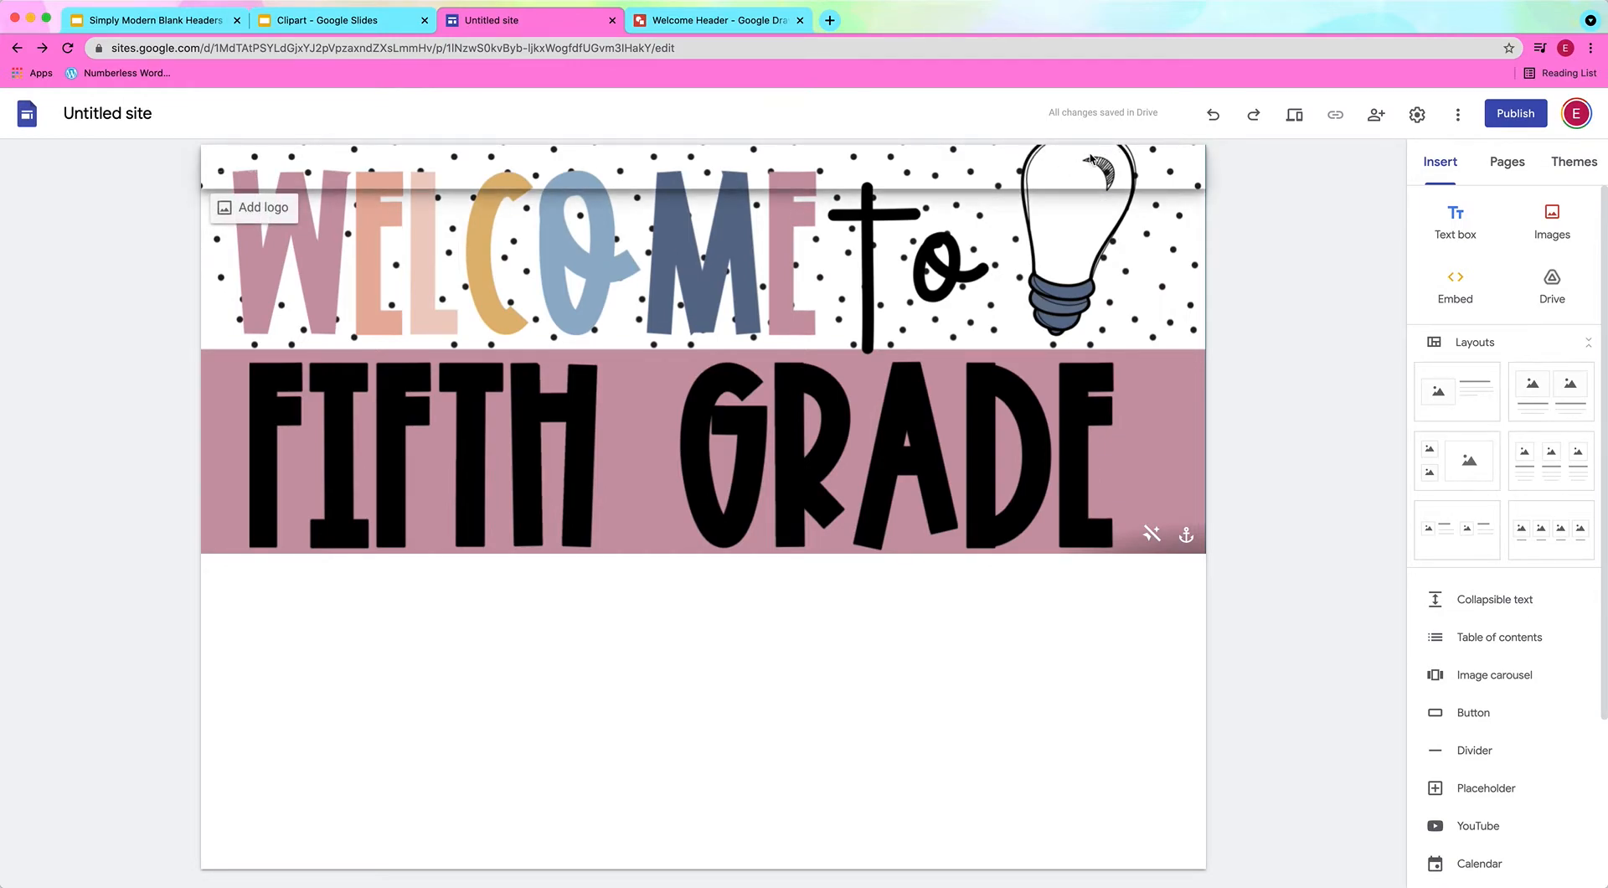
pyautogui.click(1293, 115)
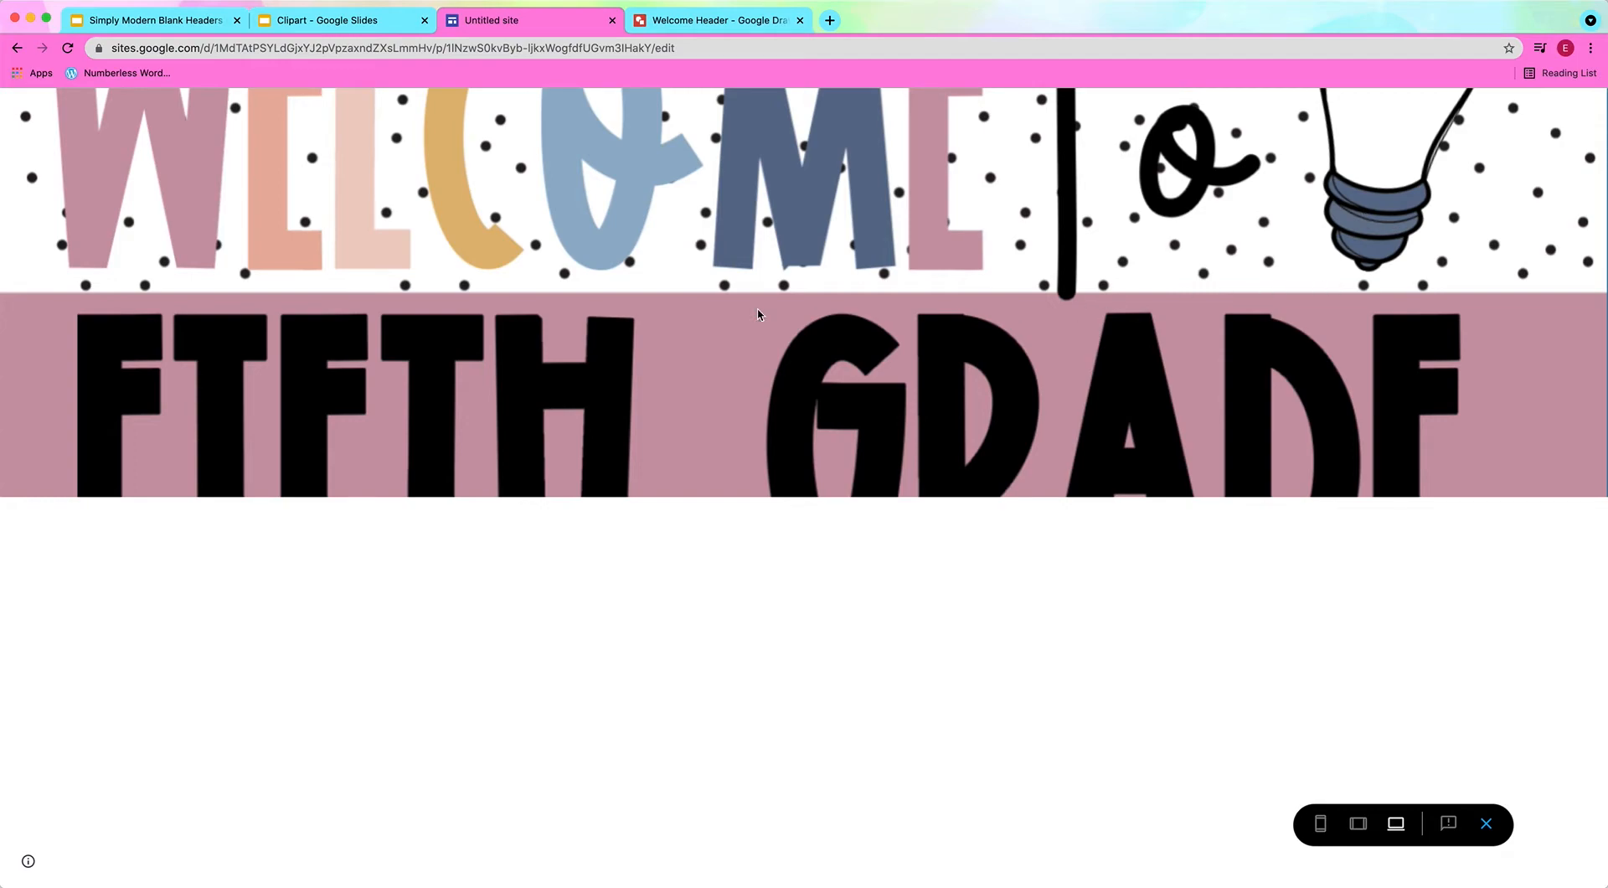
# Step: Switch to the Simply Modern Blank Headers Large deck and display slide 13, the dotted and pink header with a black frame
pyautogui.click(137, 24)
pyautogui.scroll(-7, 58, 588)
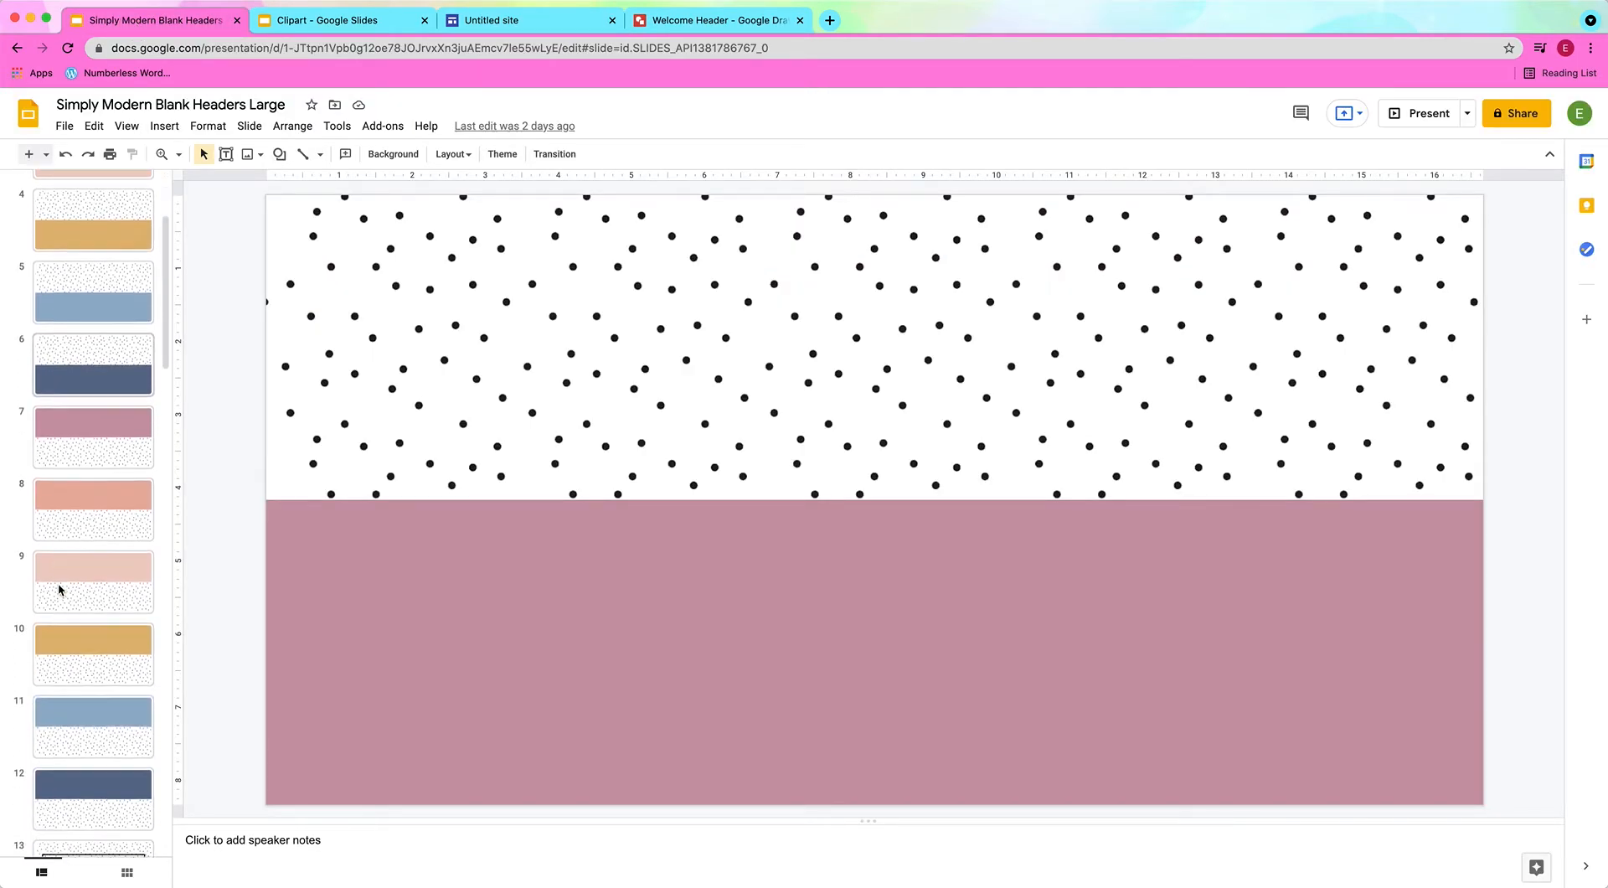
pyautogui.click(113, 524)
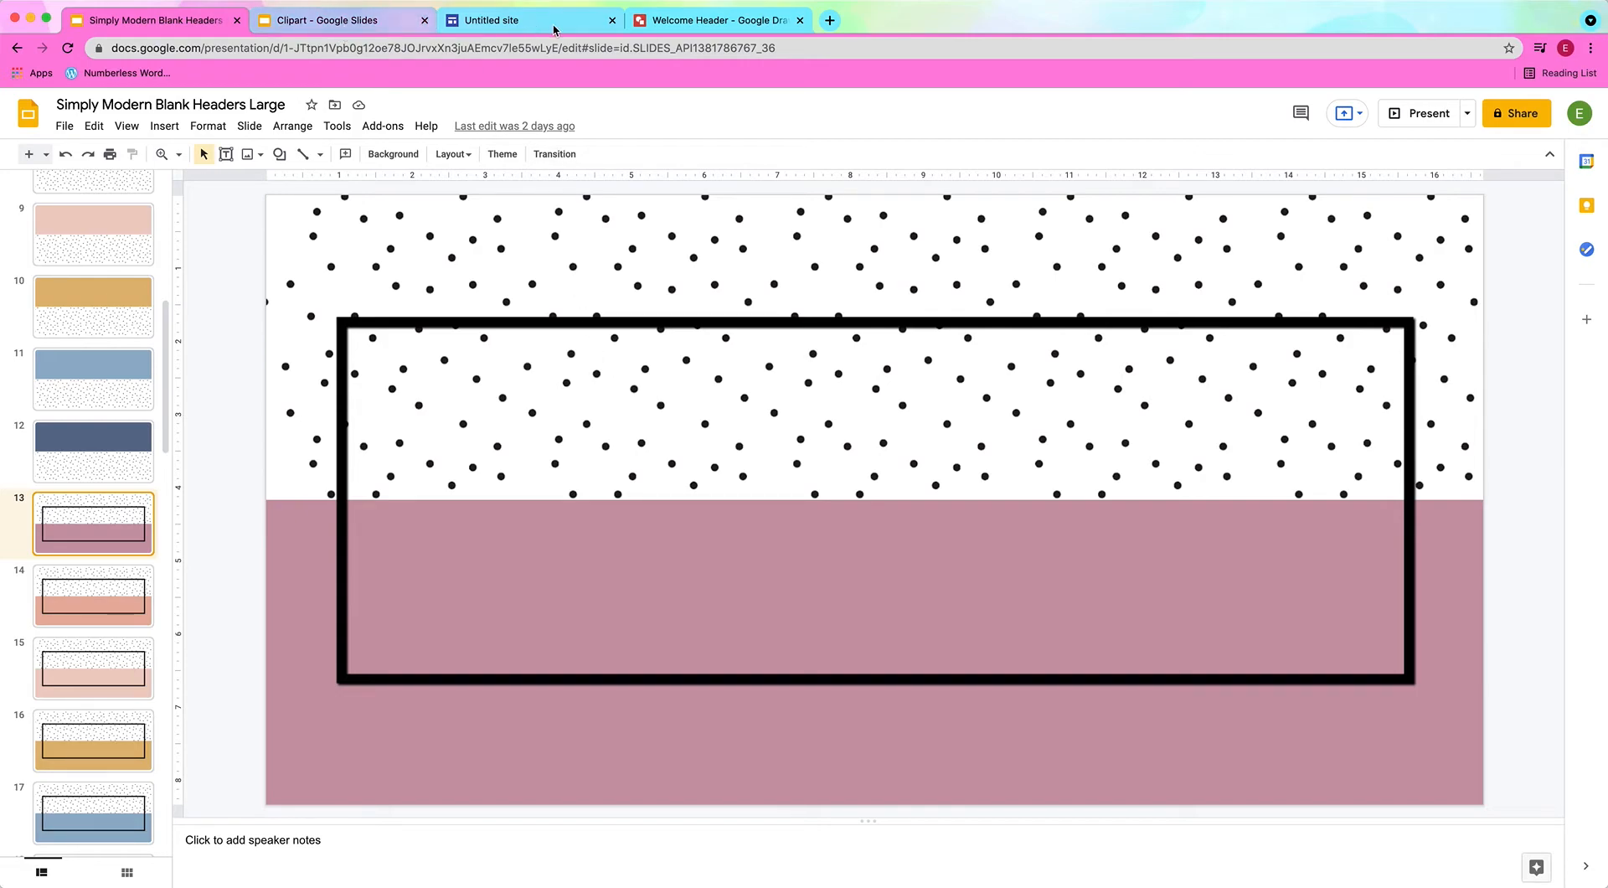
# Step: Return to the Google Sites preview, check the header in the tablet and phone views, and leave the preview
pyautogui.click(523, 25)
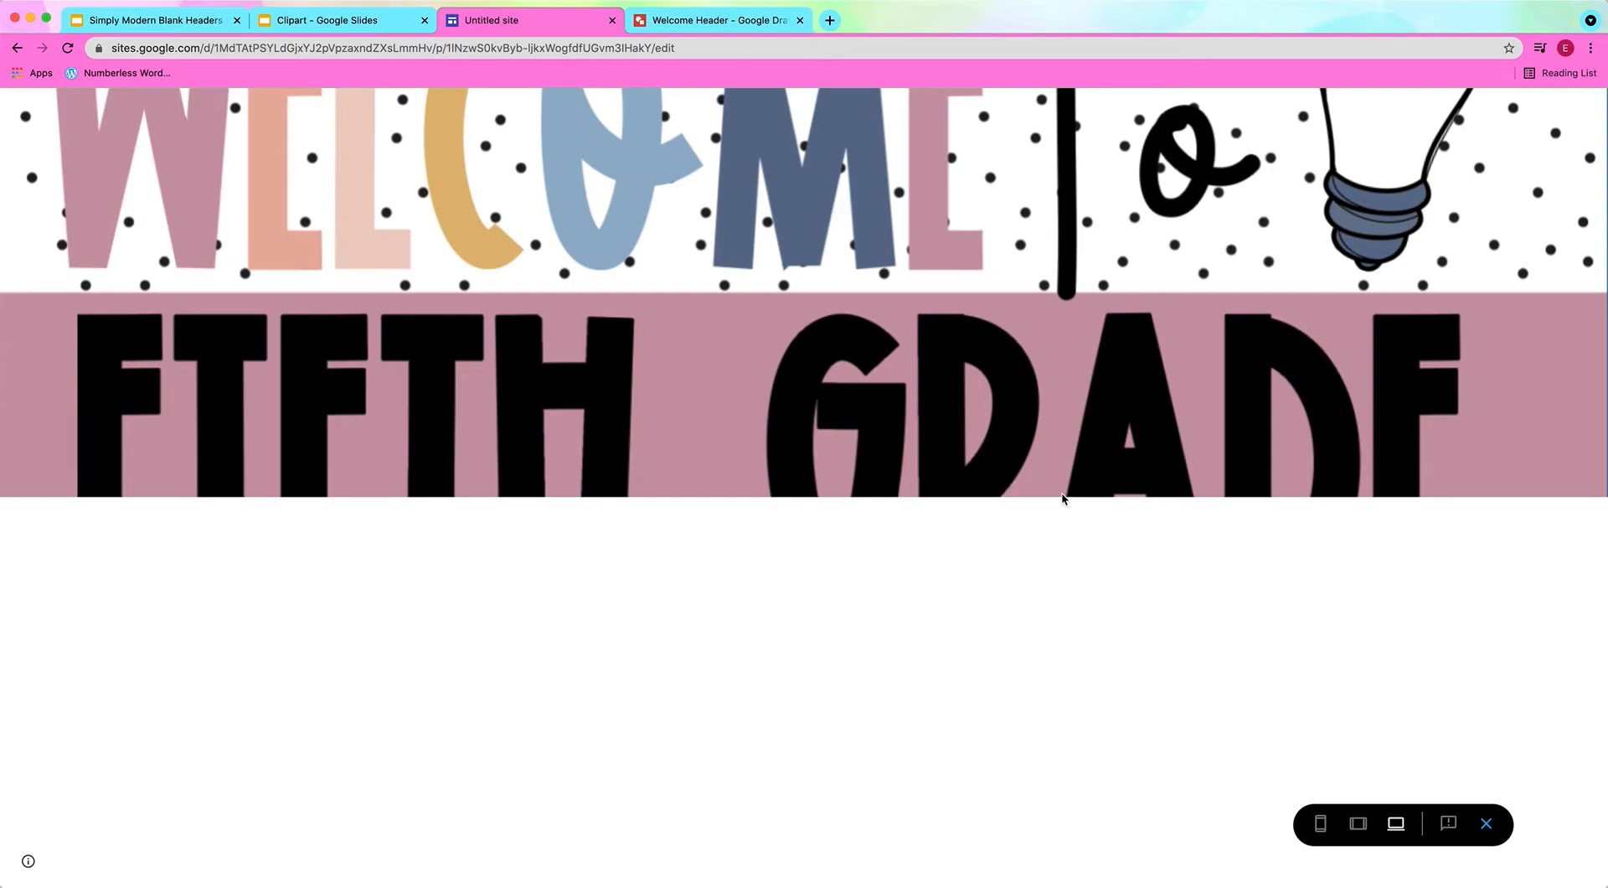
pyautogui.click(1358, 825)
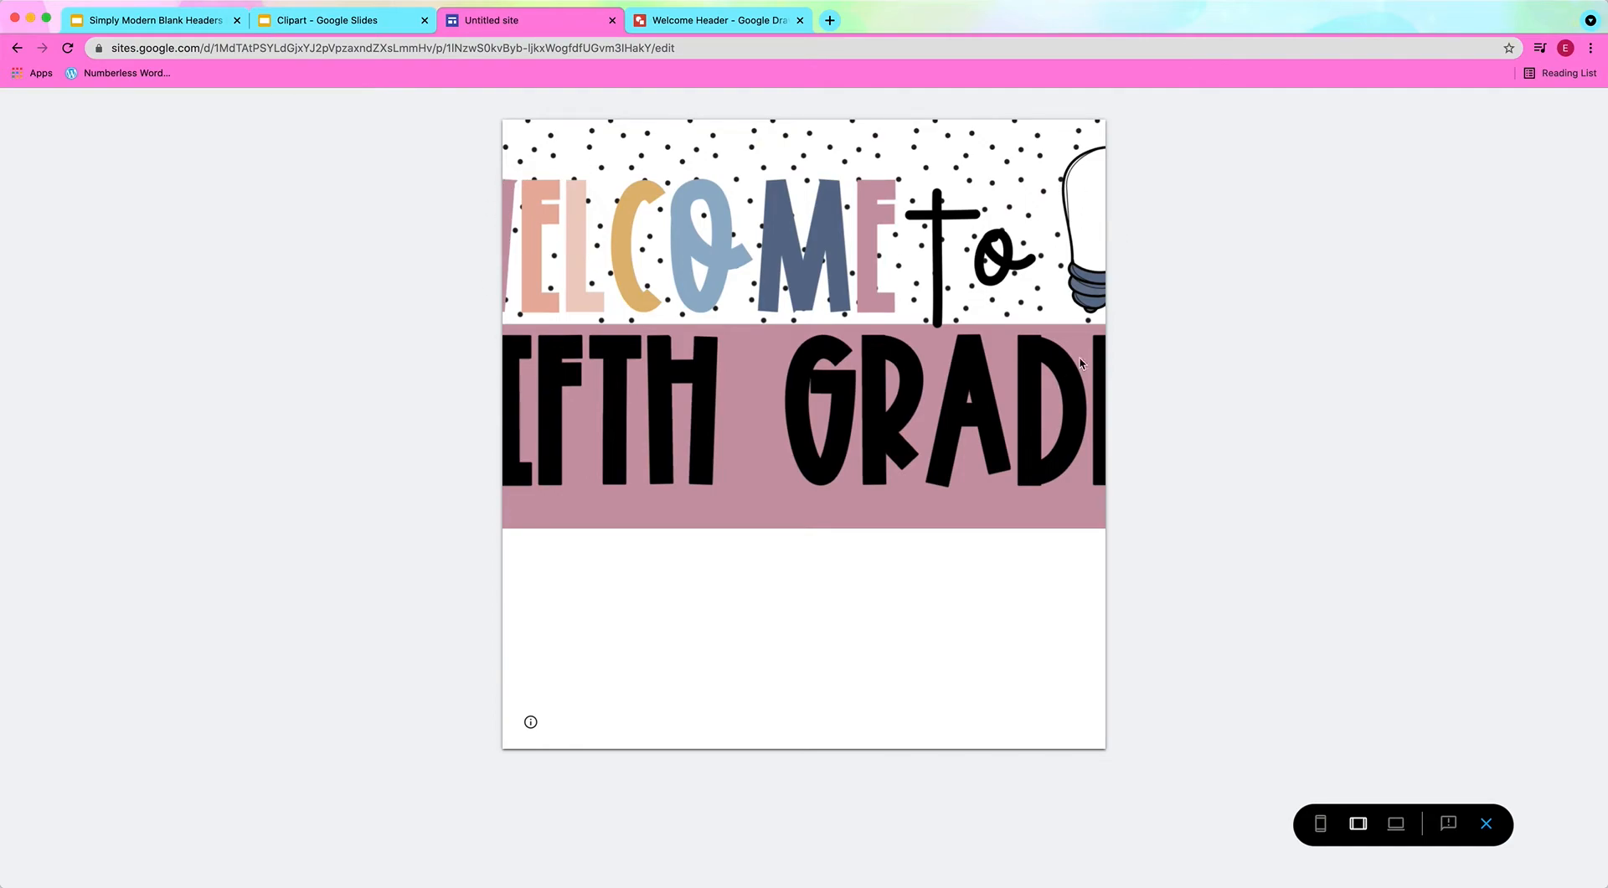
pyautogui.click(1319, 824)
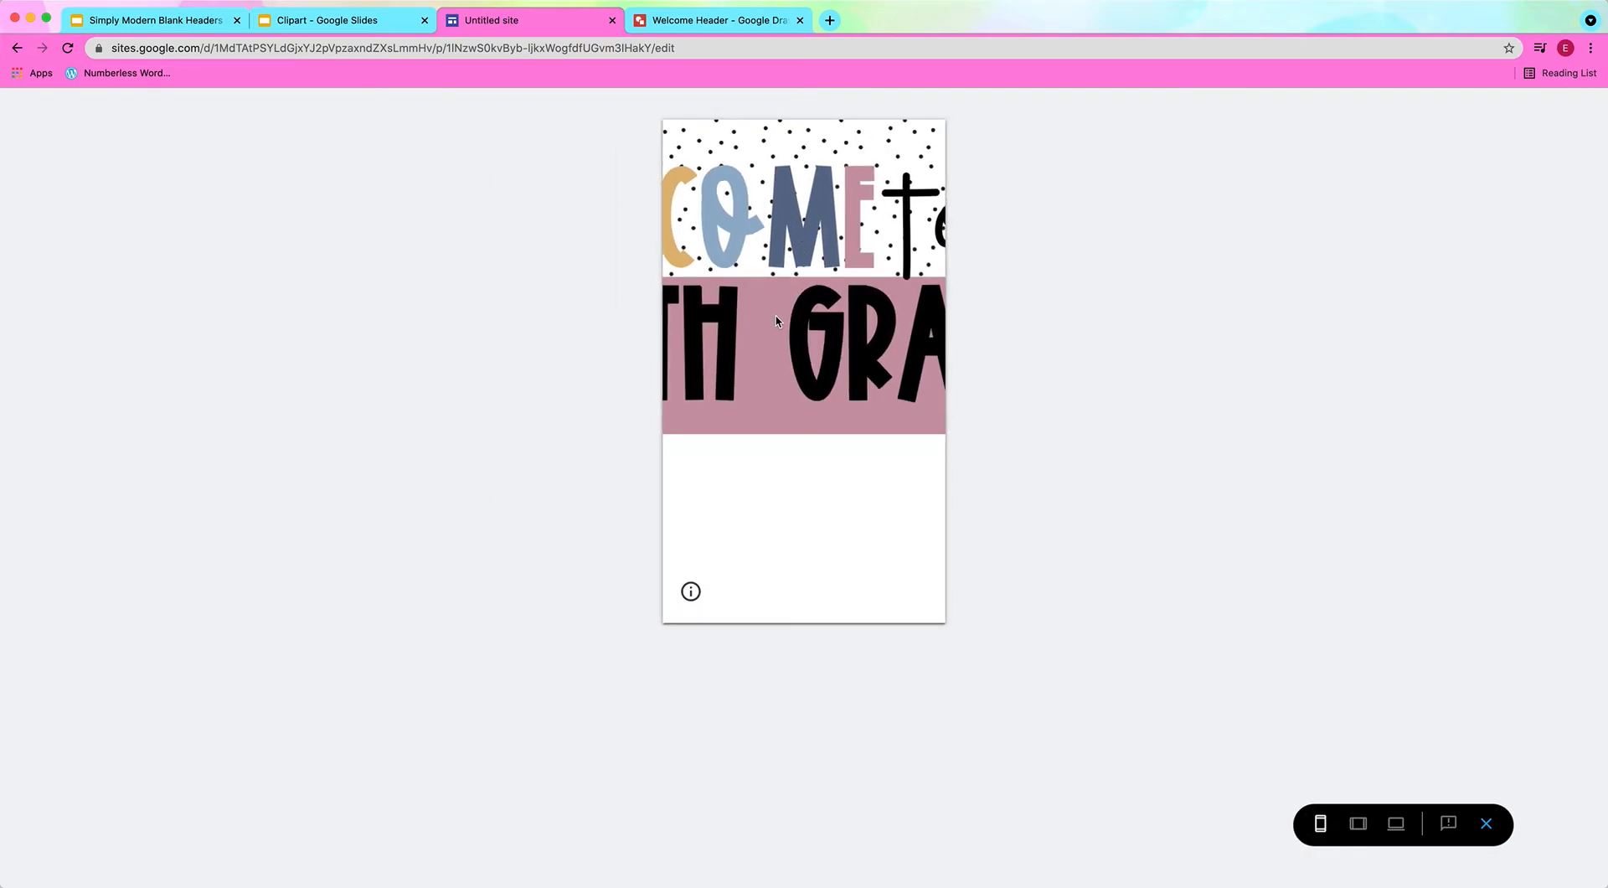
pyautogui.click(1486, 823)
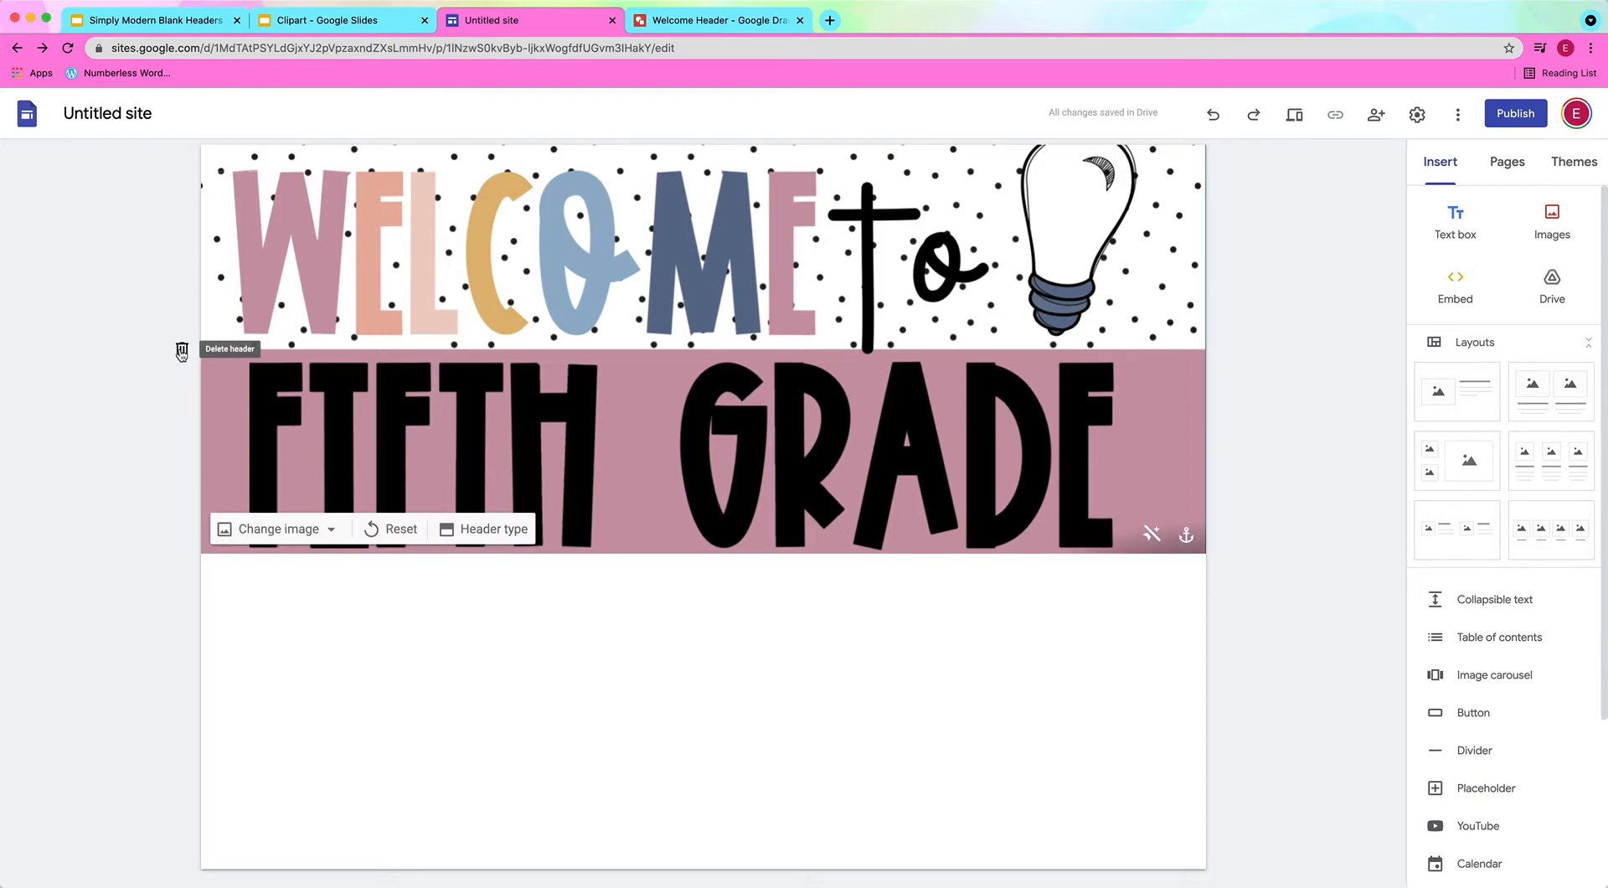
# Step: Delete the page header and upload Welcome Header.png into the page body, finding the file by searching for "welcome"
pyautogui.click(180, 351)
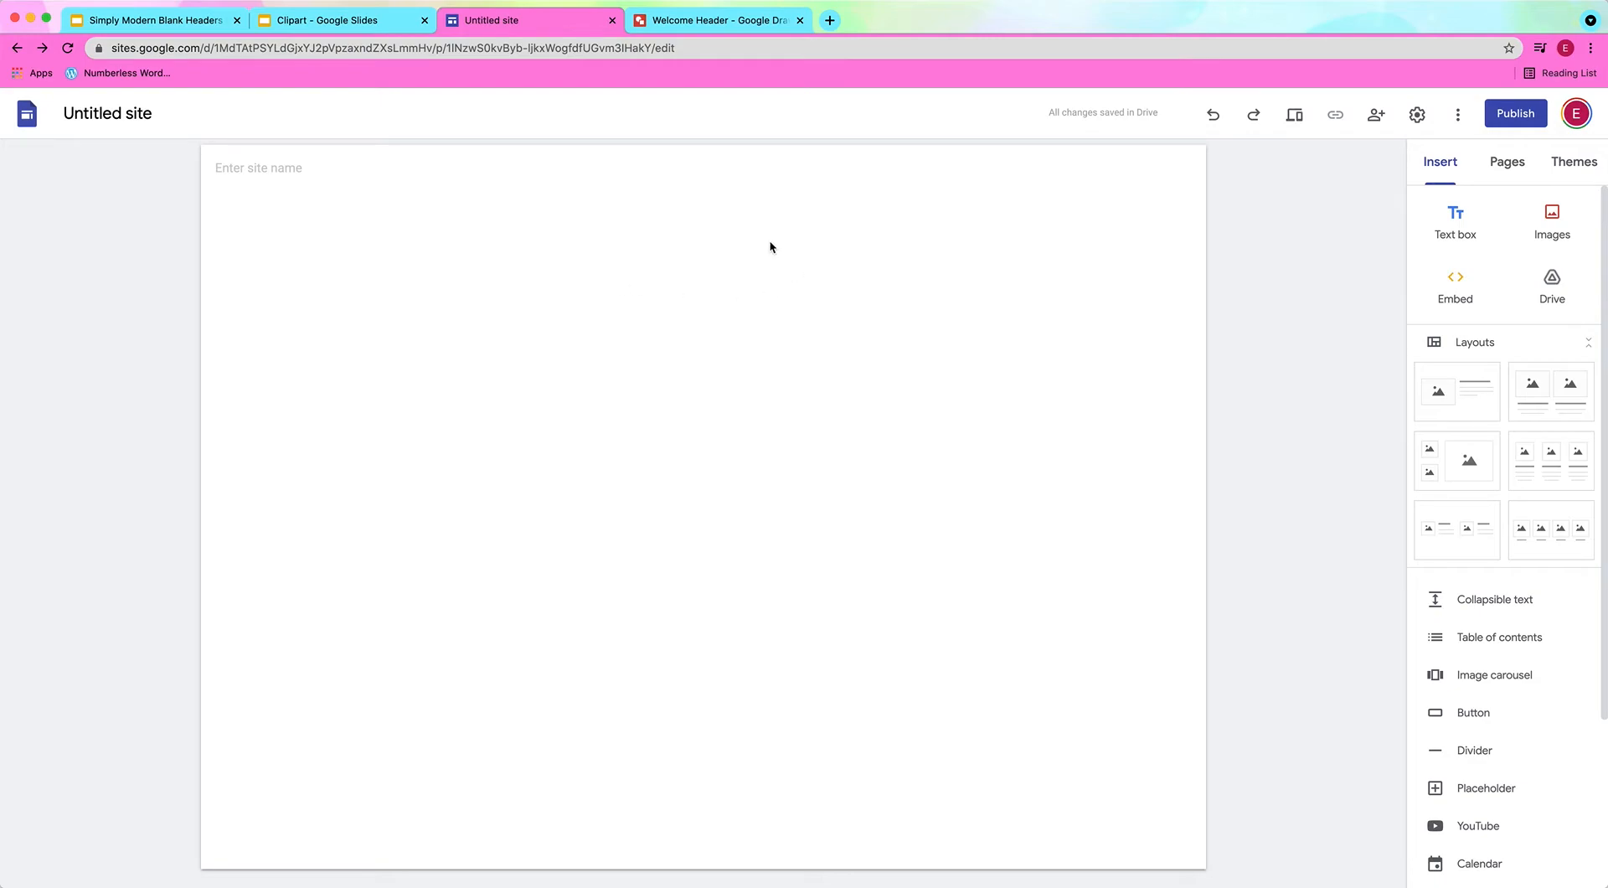
pyautogui.doubleClick(702, 284)
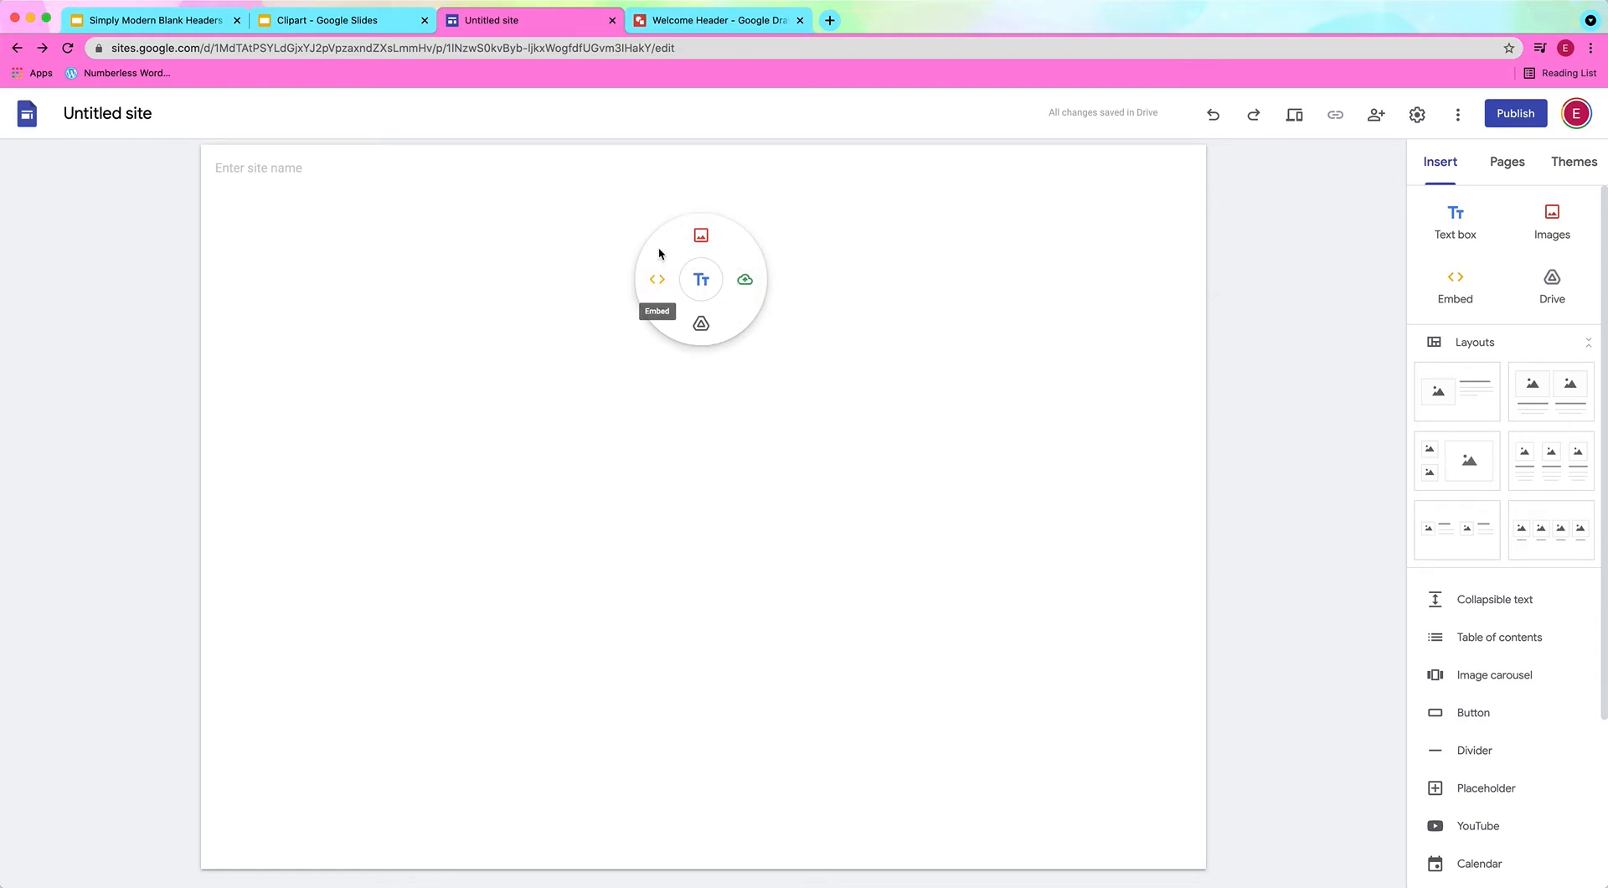
pyautogui.click(746, 281)
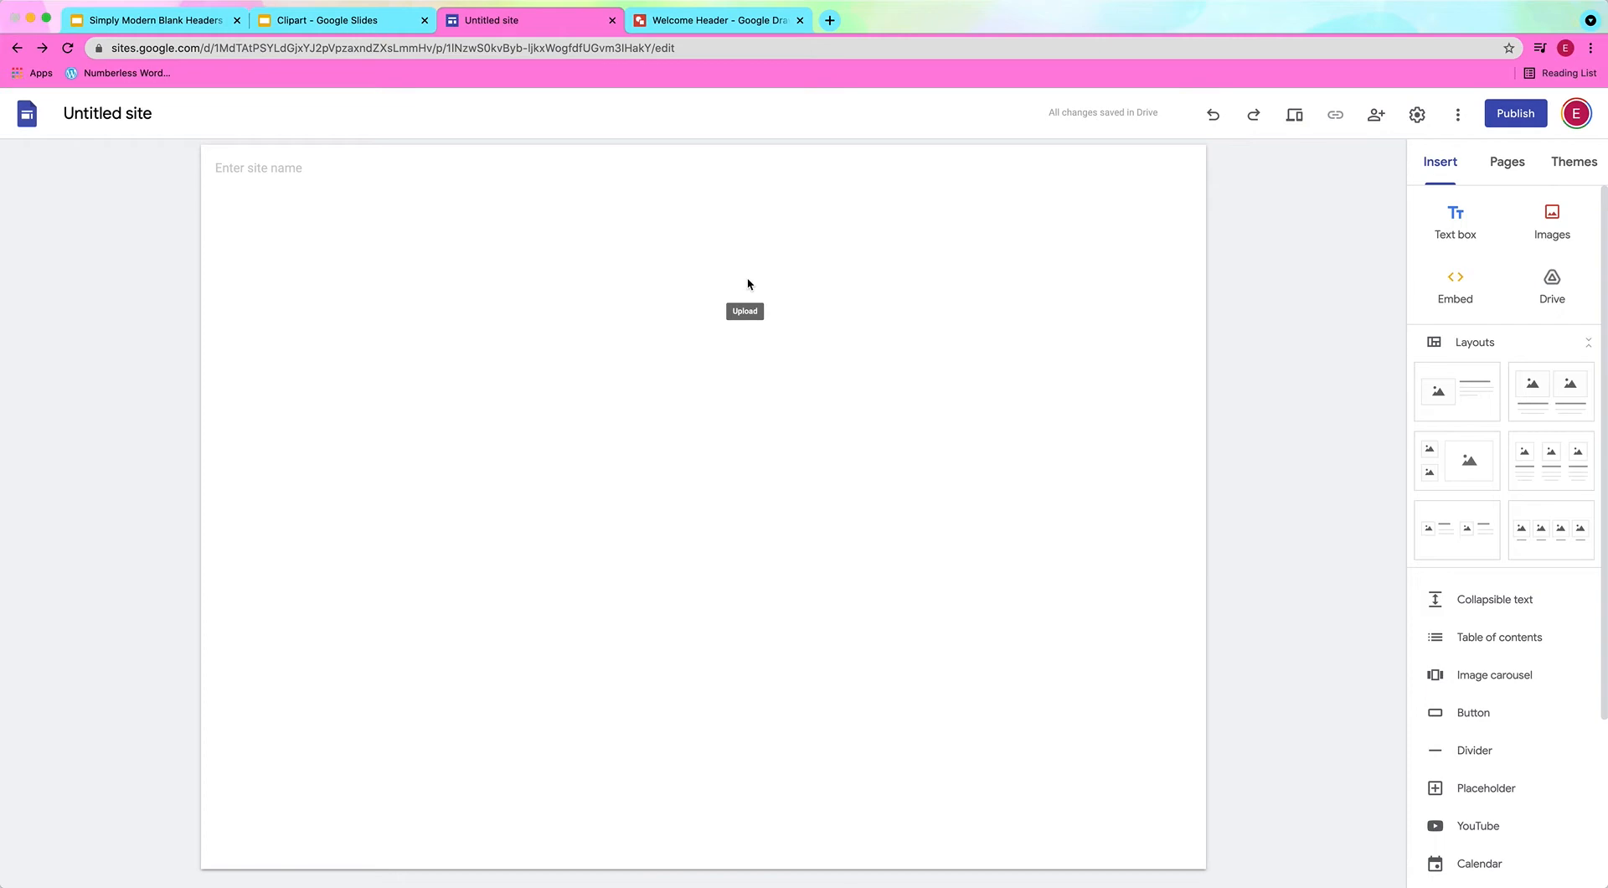
pyautogui.click(1058, 77)
pyautogui.write('welcome')
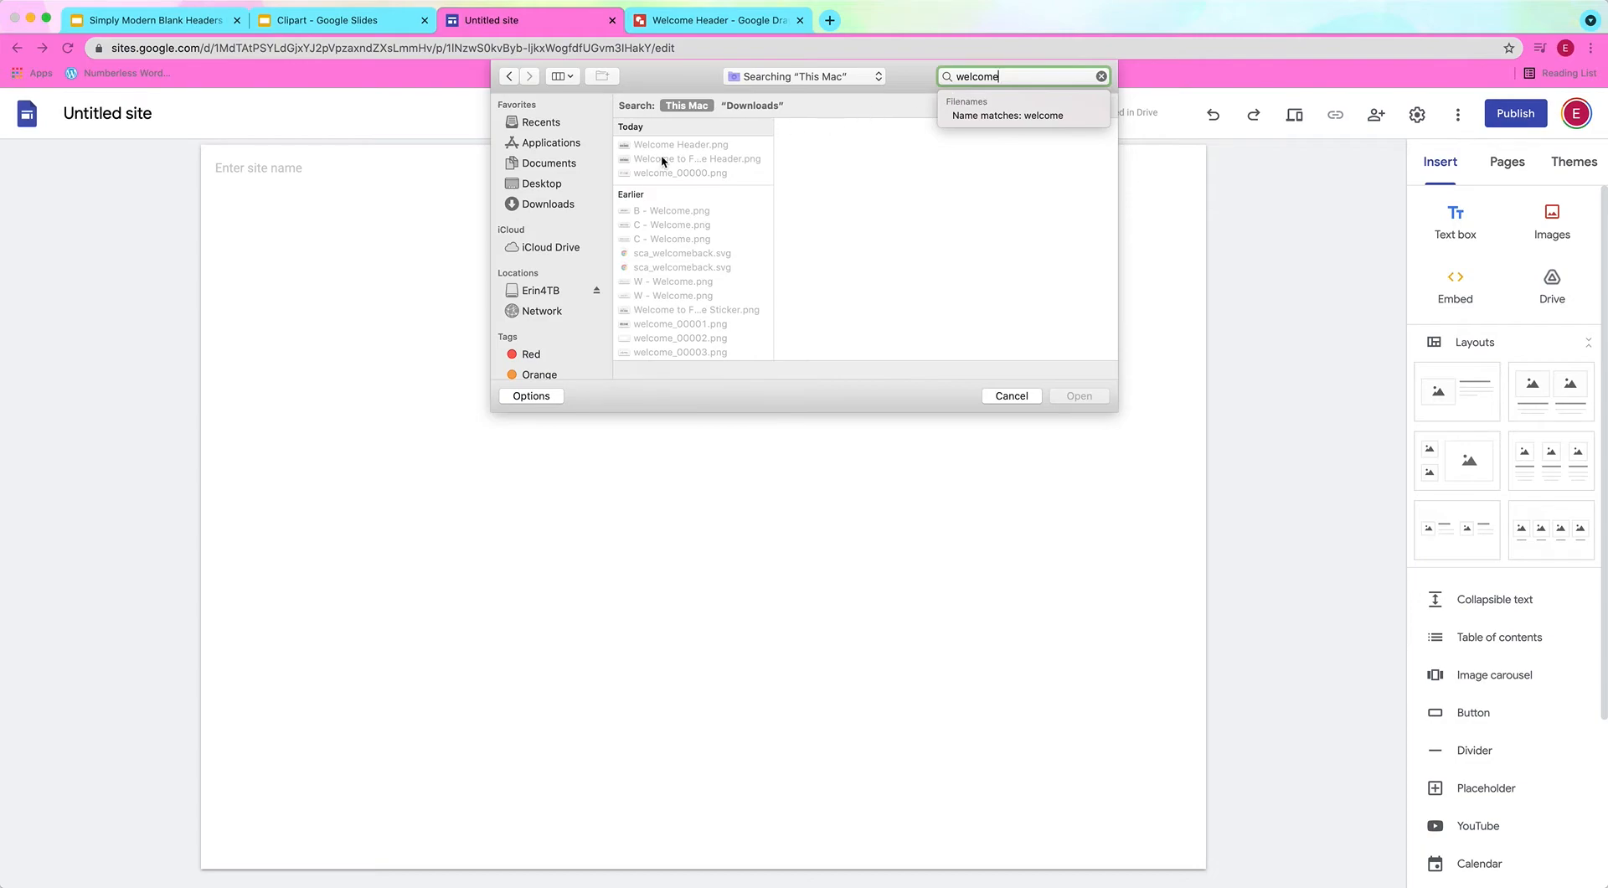
pyautogui.click(674, 146)
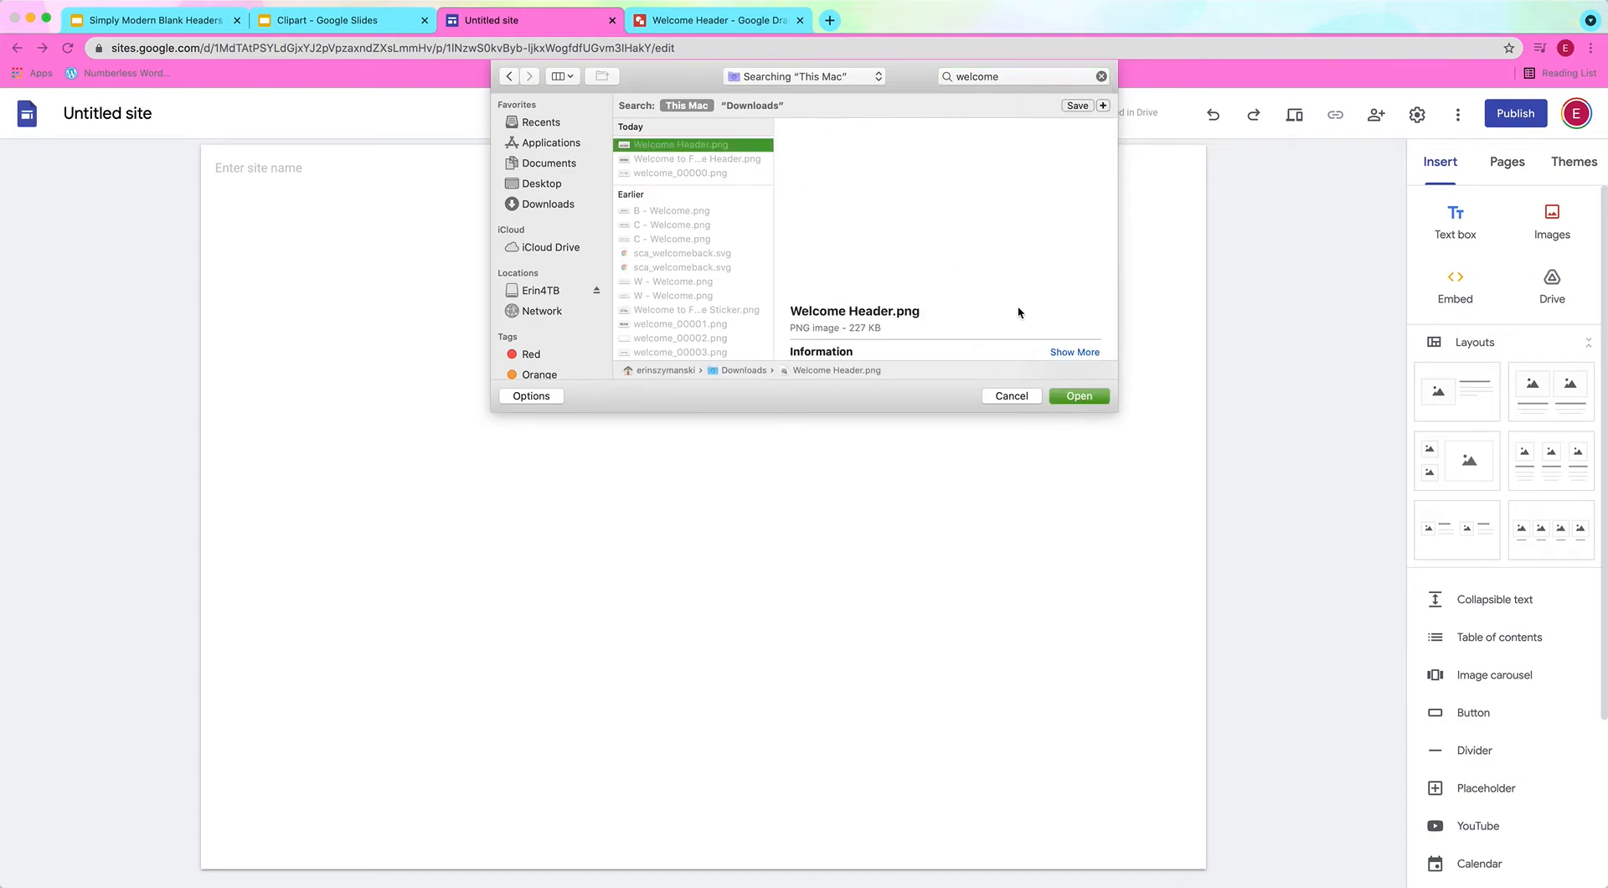
pyautogui.click(1081, 395)
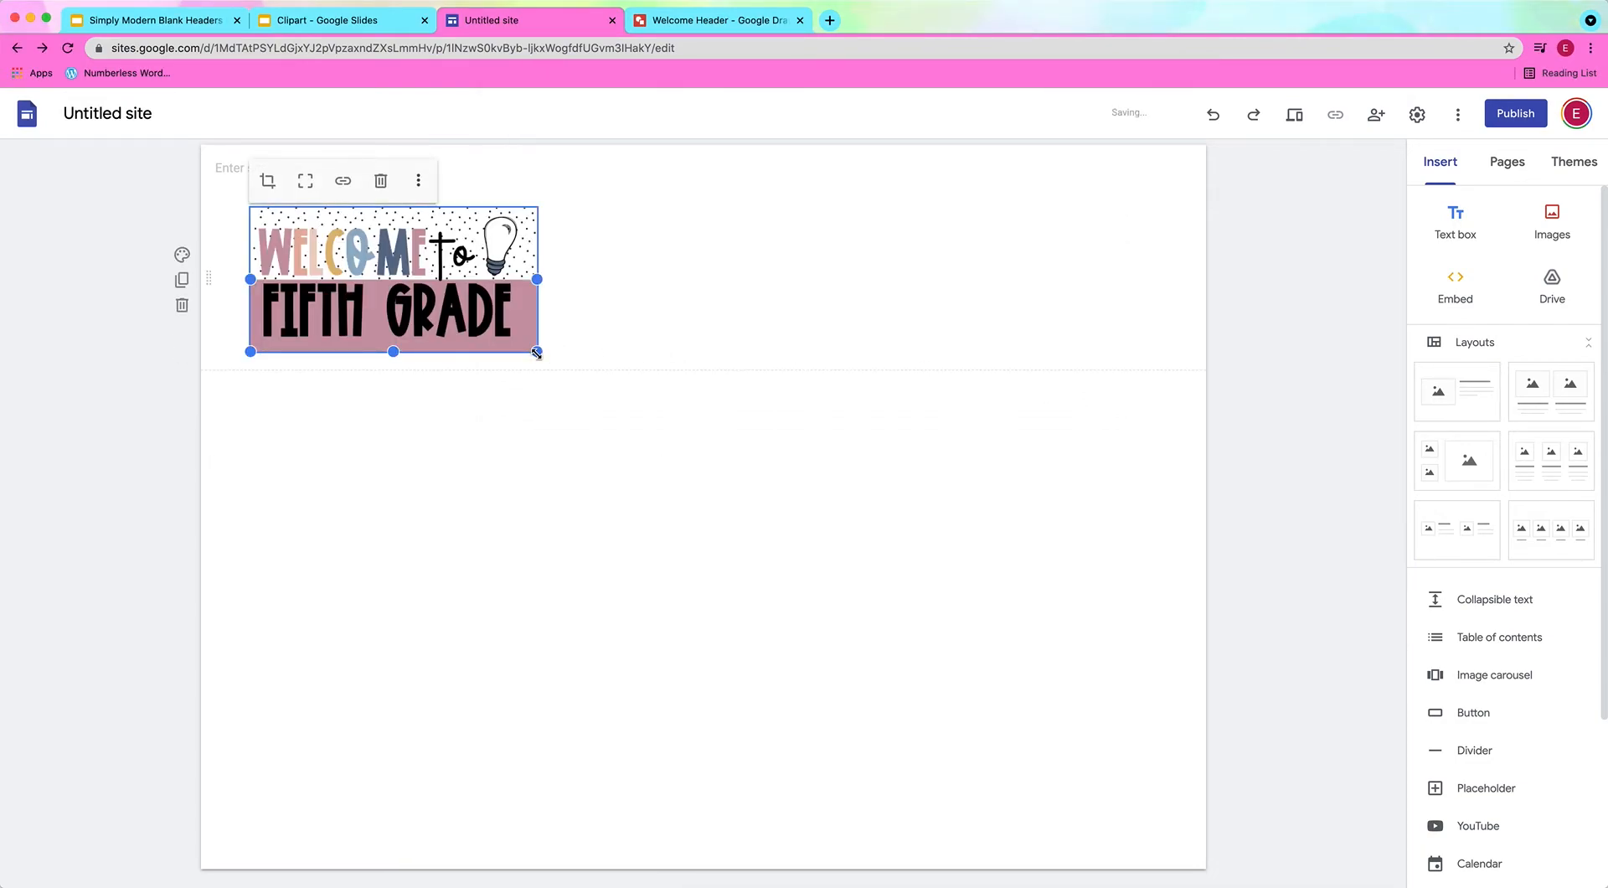
# Step: Widen the inserted welcome image to the full content width and uncrop it so the whole picture shows
pyautogui.moveTo(537, 279); pyautogui.dragTo(1155, 295)
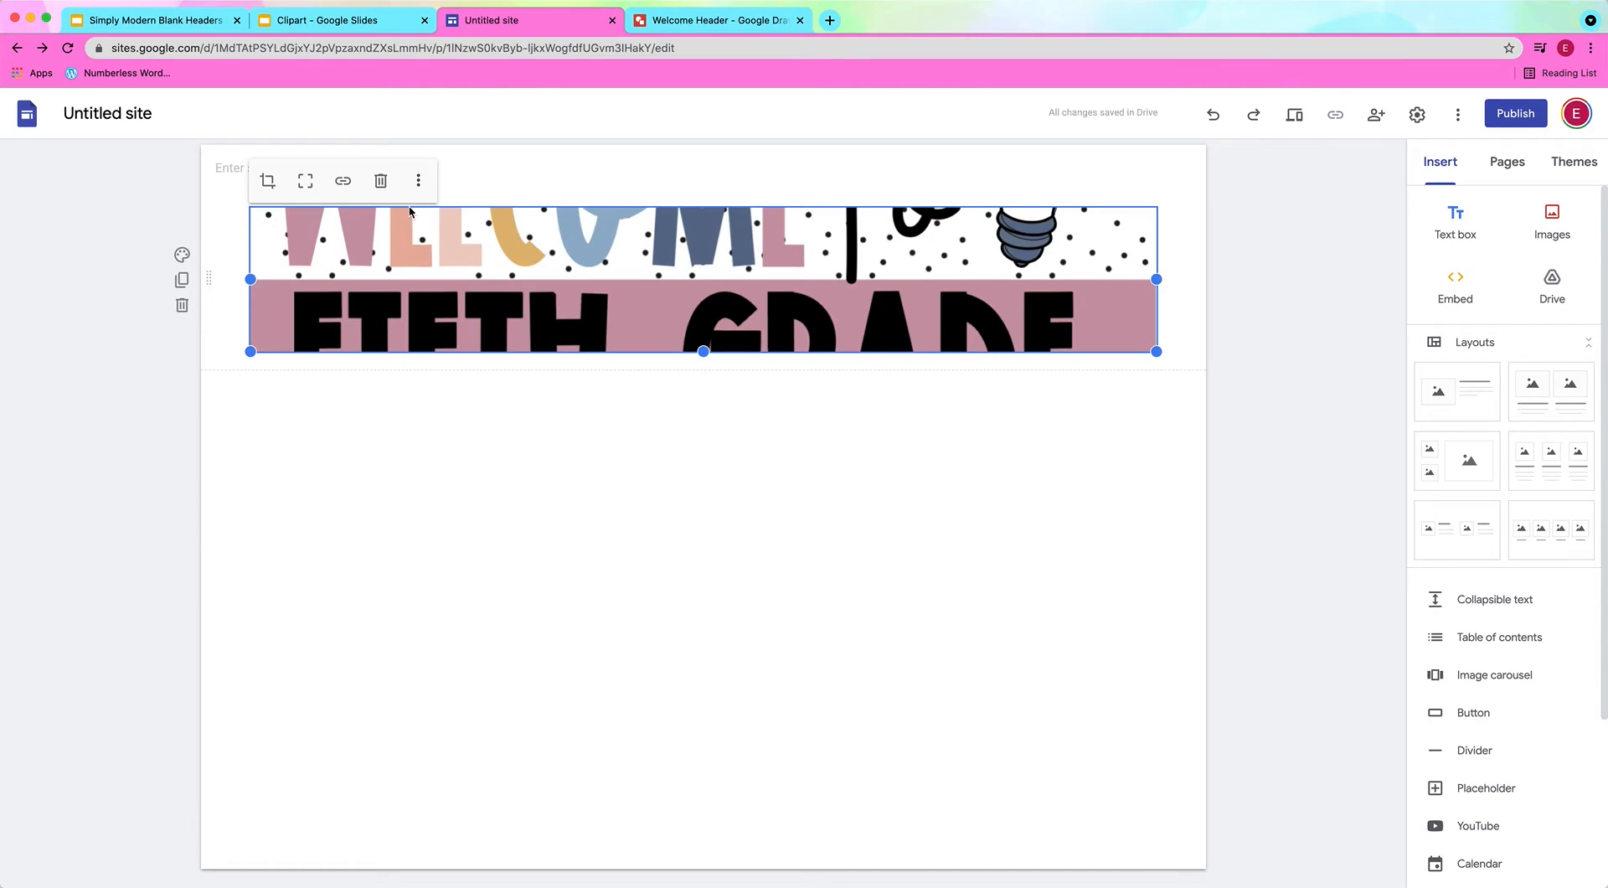
pyautogui.click(306, 184)
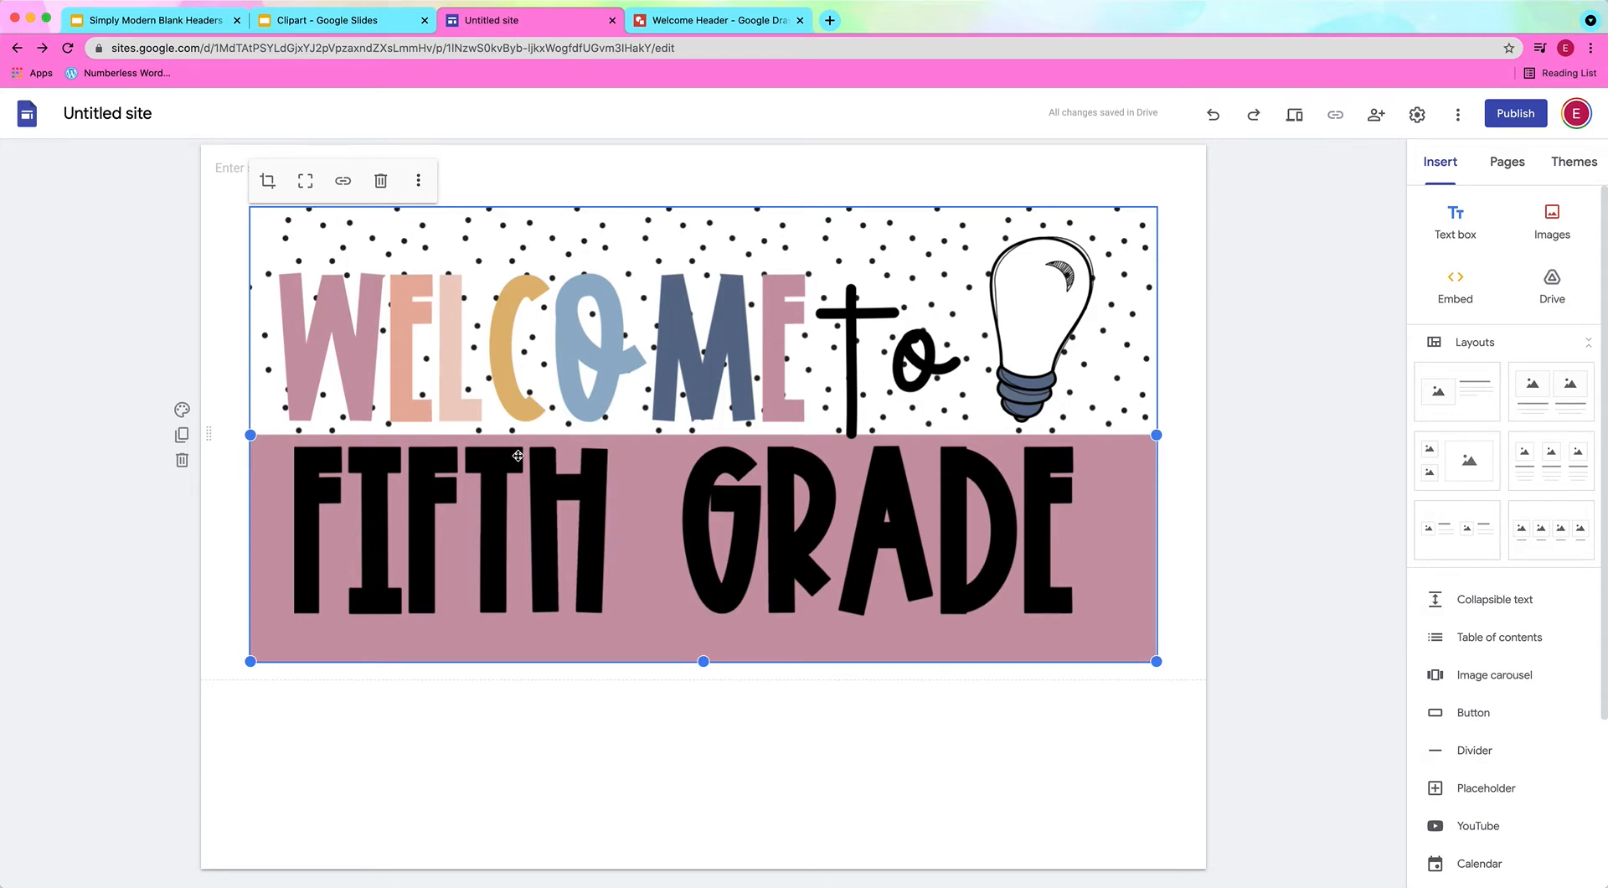
pyautogui.click(1256, 465)
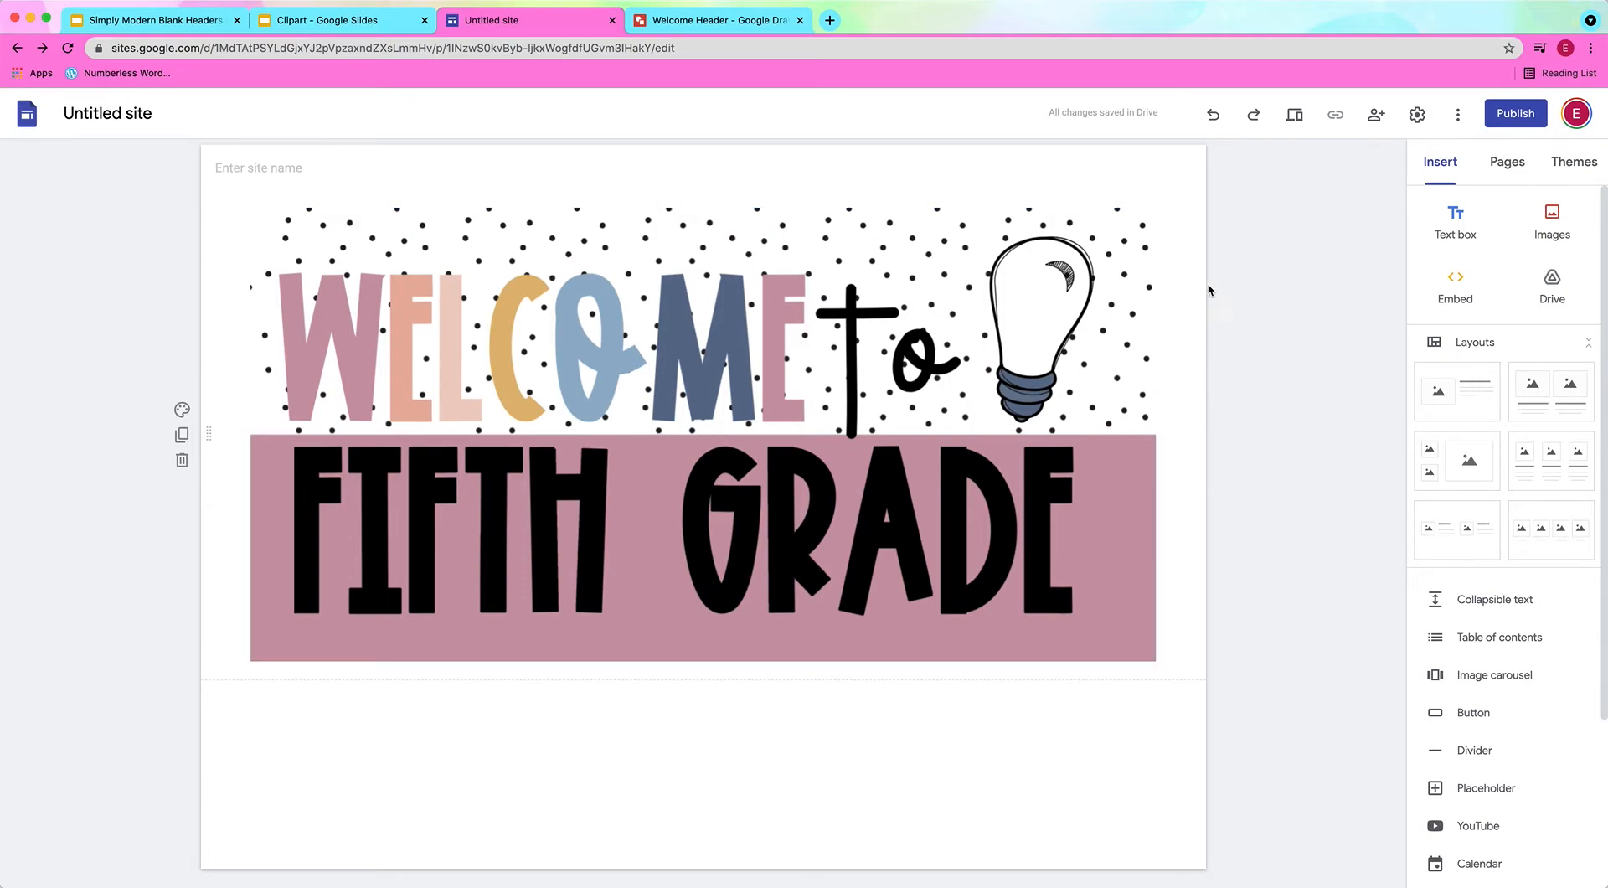
# Step: Preview the site in the phone, tablet and large-screen views, then exit the preview
pyautogui.click(1296, 117)
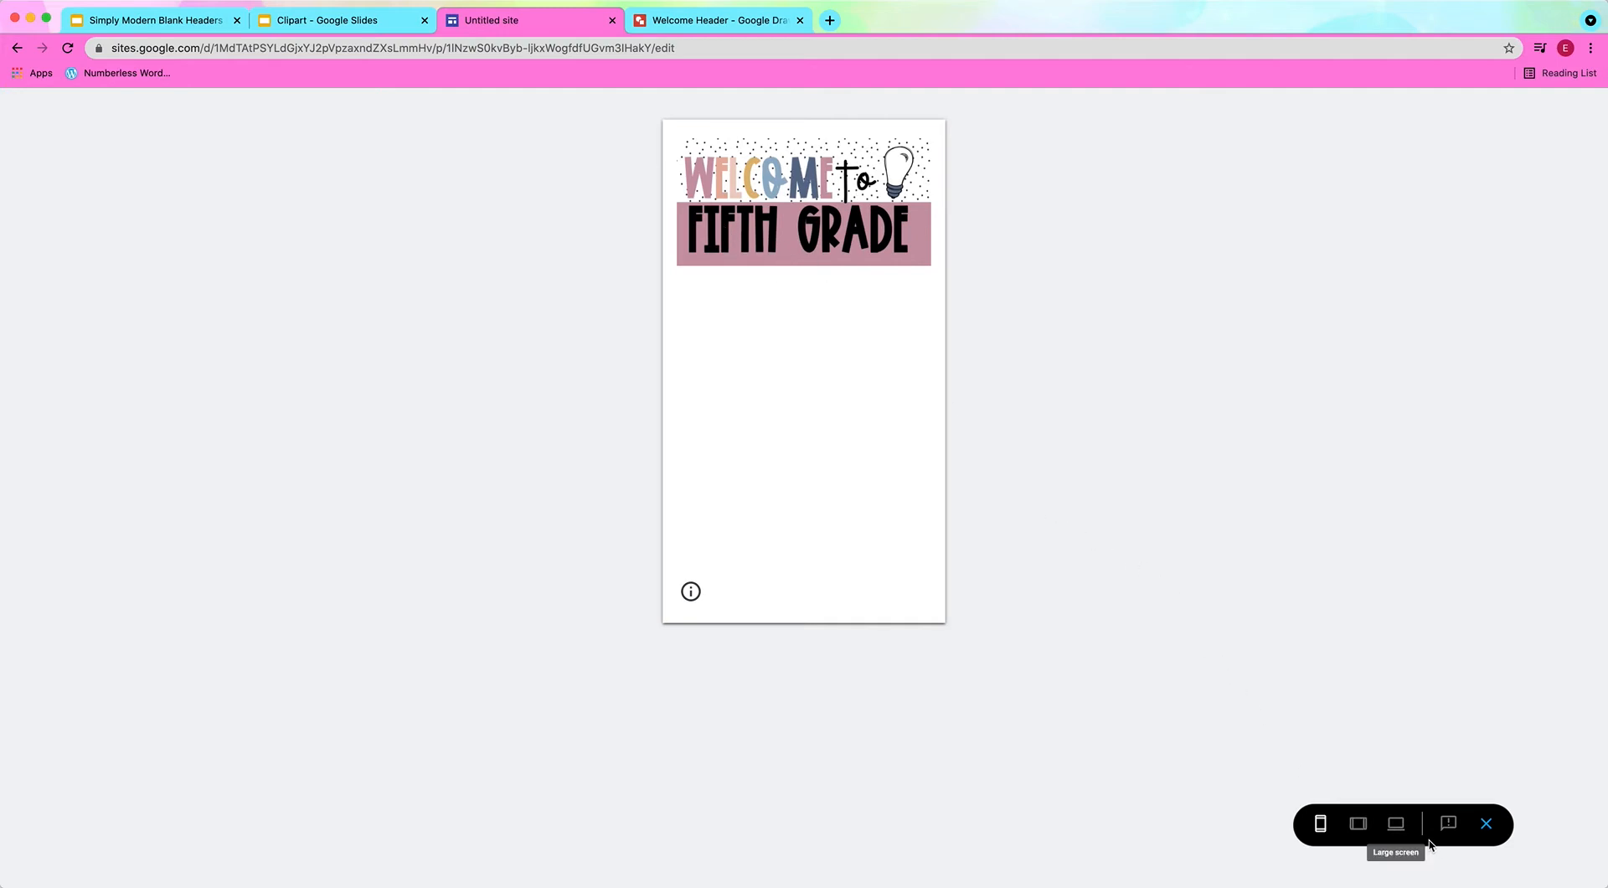
pyautogui.click(1359, 823)
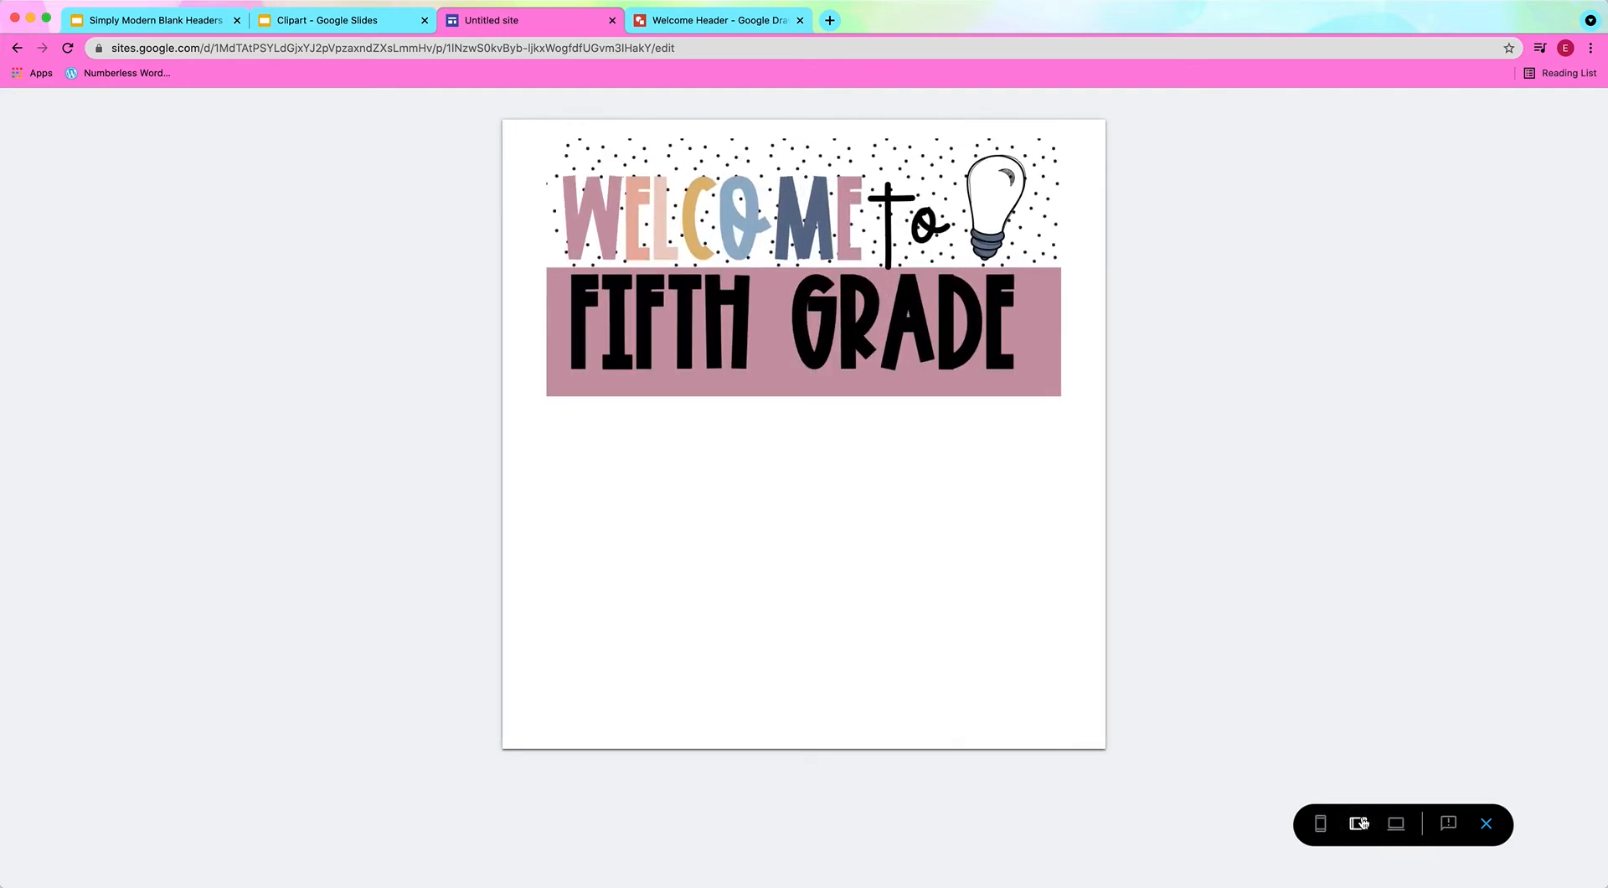
pyautogui.click(1395, 824)
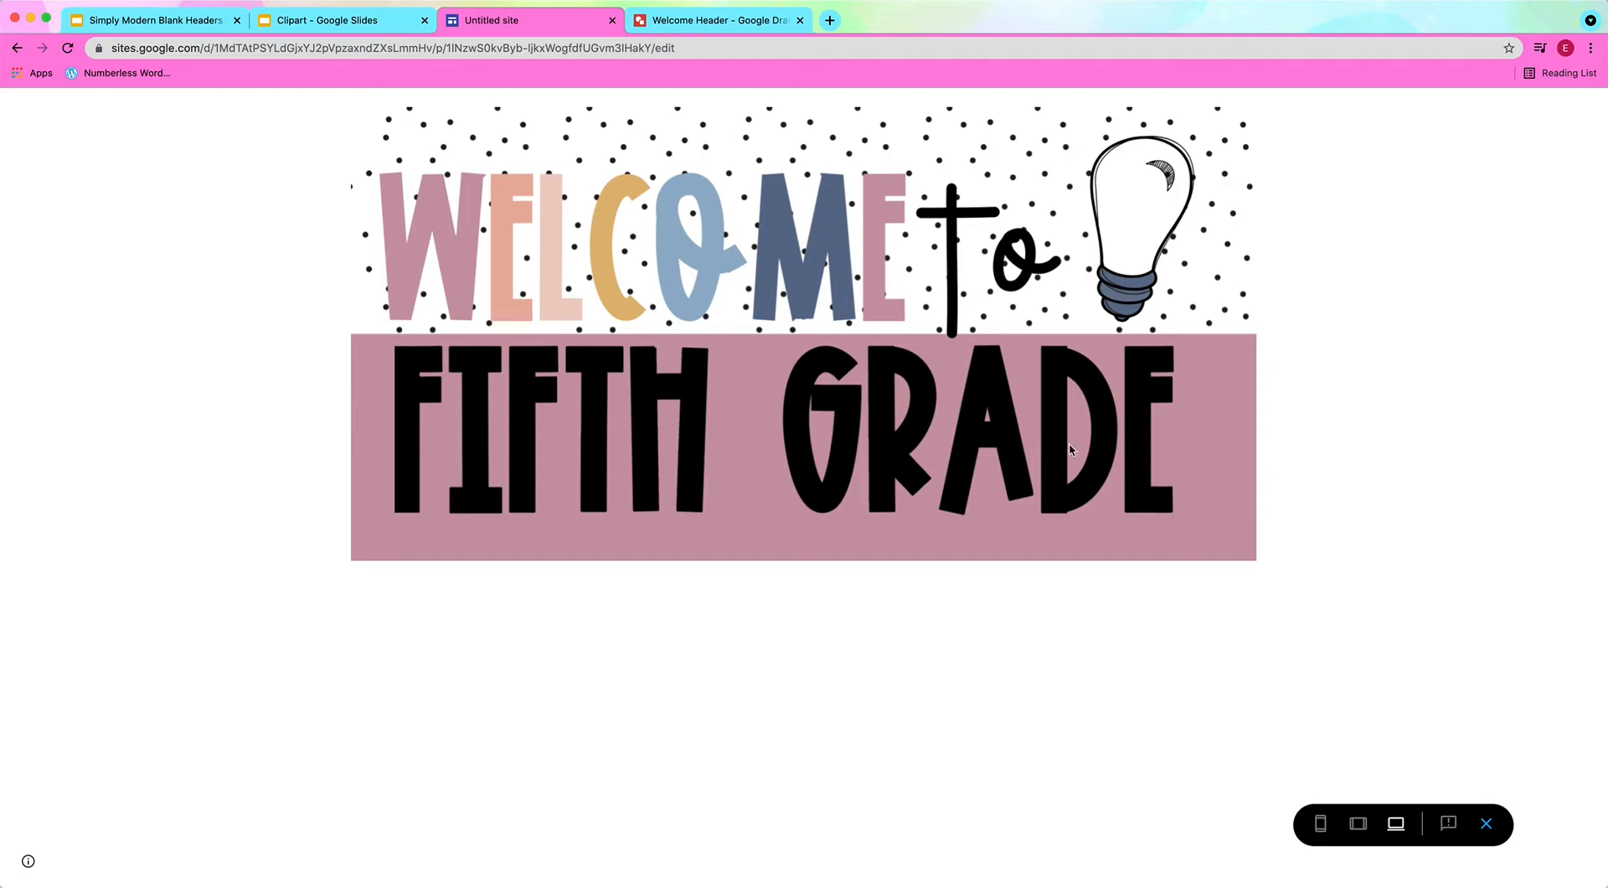
pyautogui.click(1486, 826)
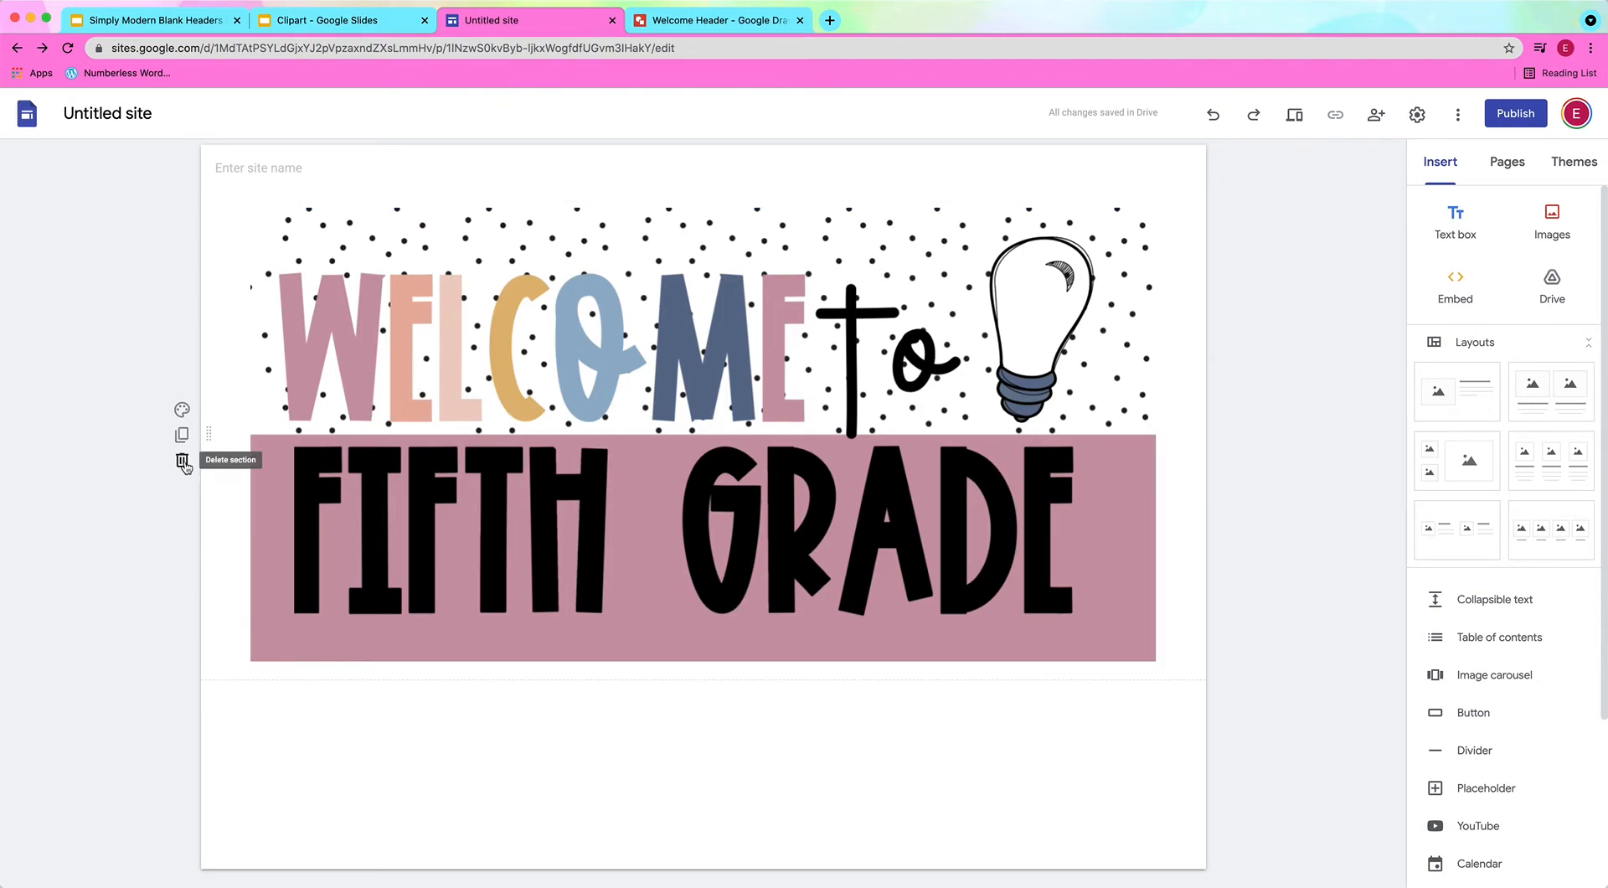
# Step: Delete the welcome image section and add the default page header back
pyautogui.click(183, 461)
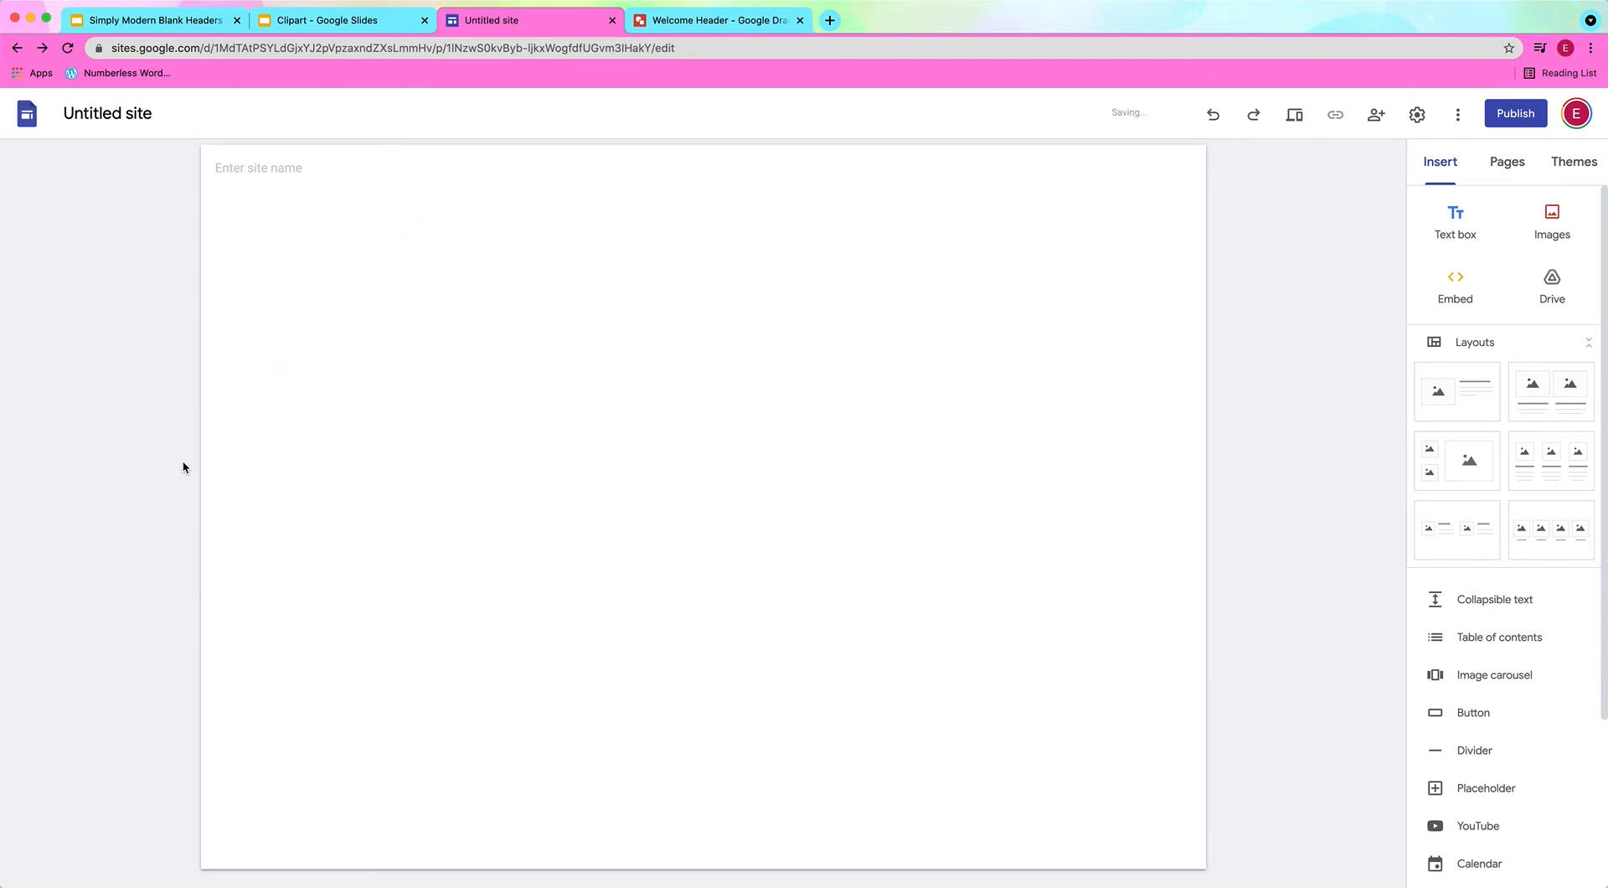
pyautogui.click(695, 215)
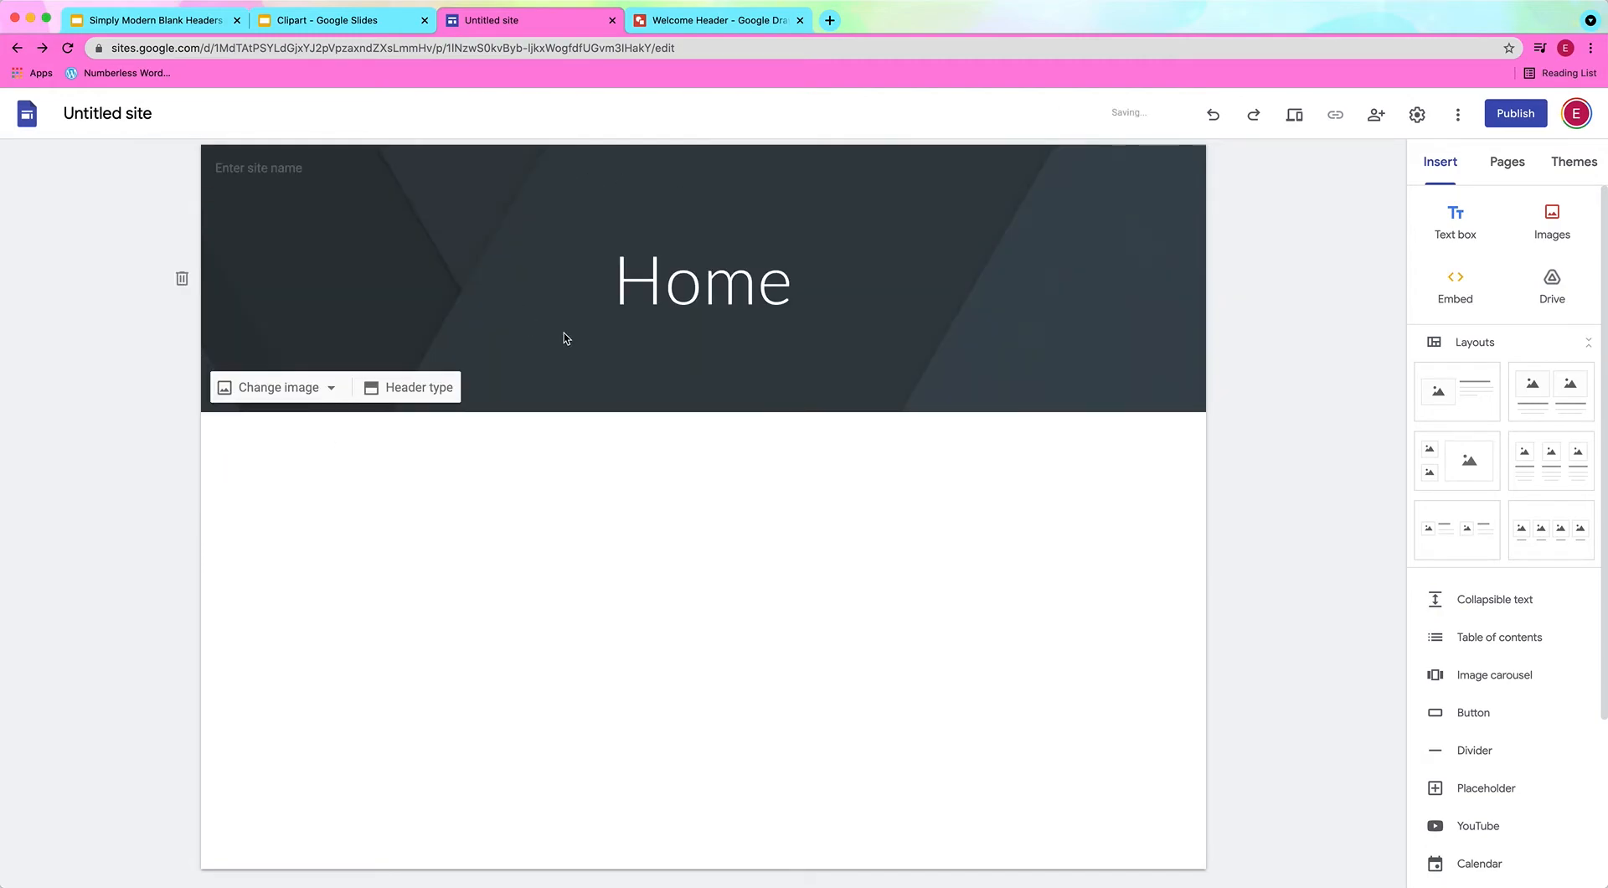
# Step: Switch to the Welcome Header drawing and delete its dotted and pink background image, keeping the lettering and light bulb
pyautogui.click(705, 25)
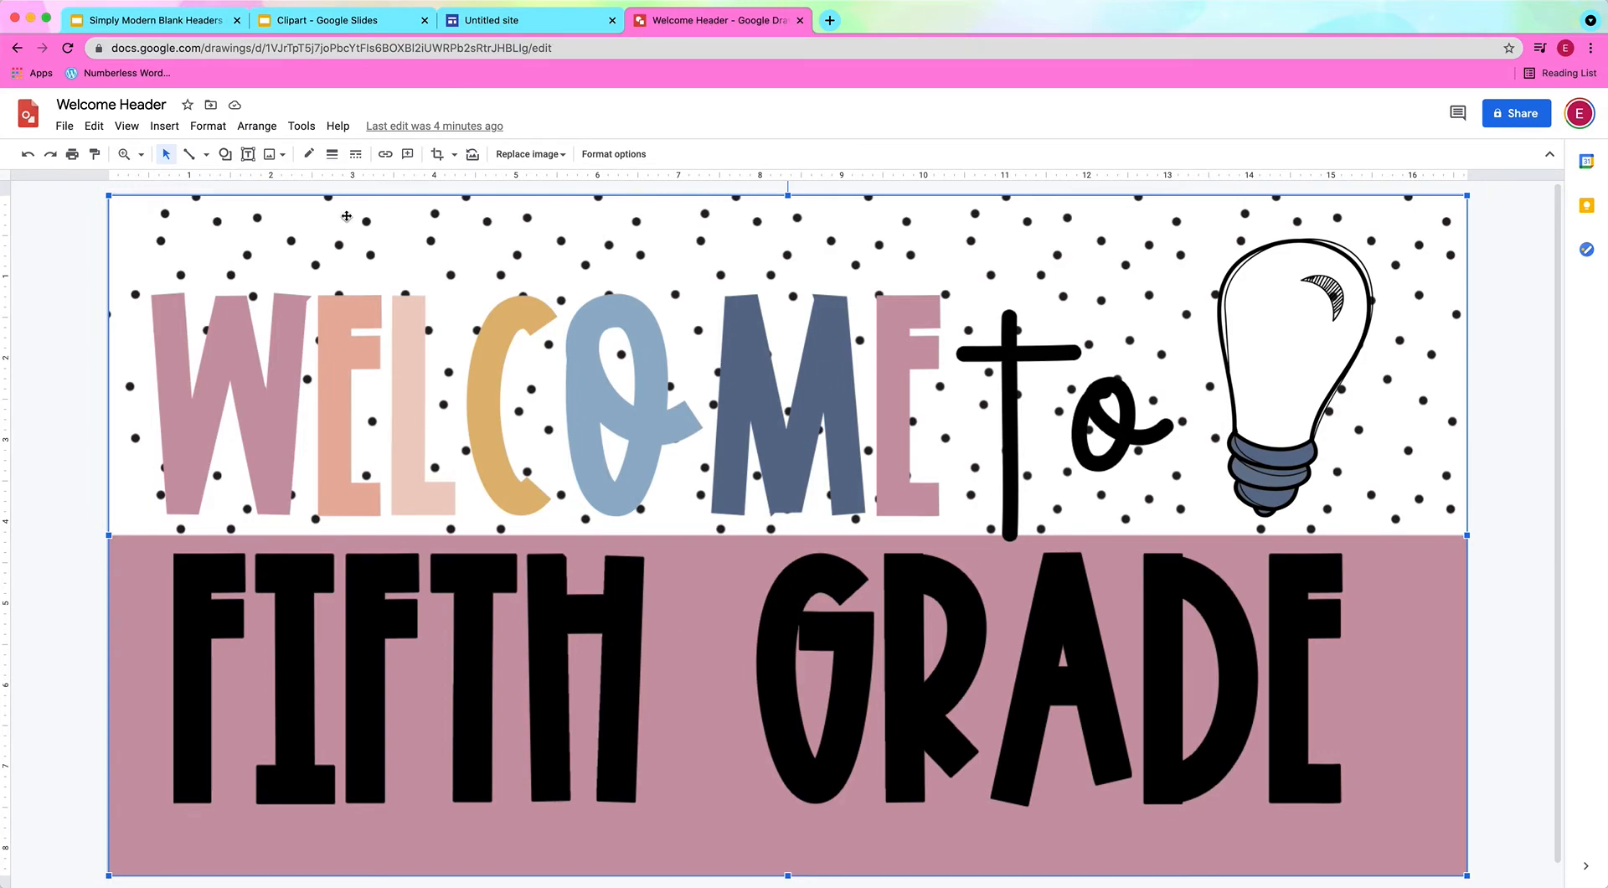
pyautogui.click(121, 232)
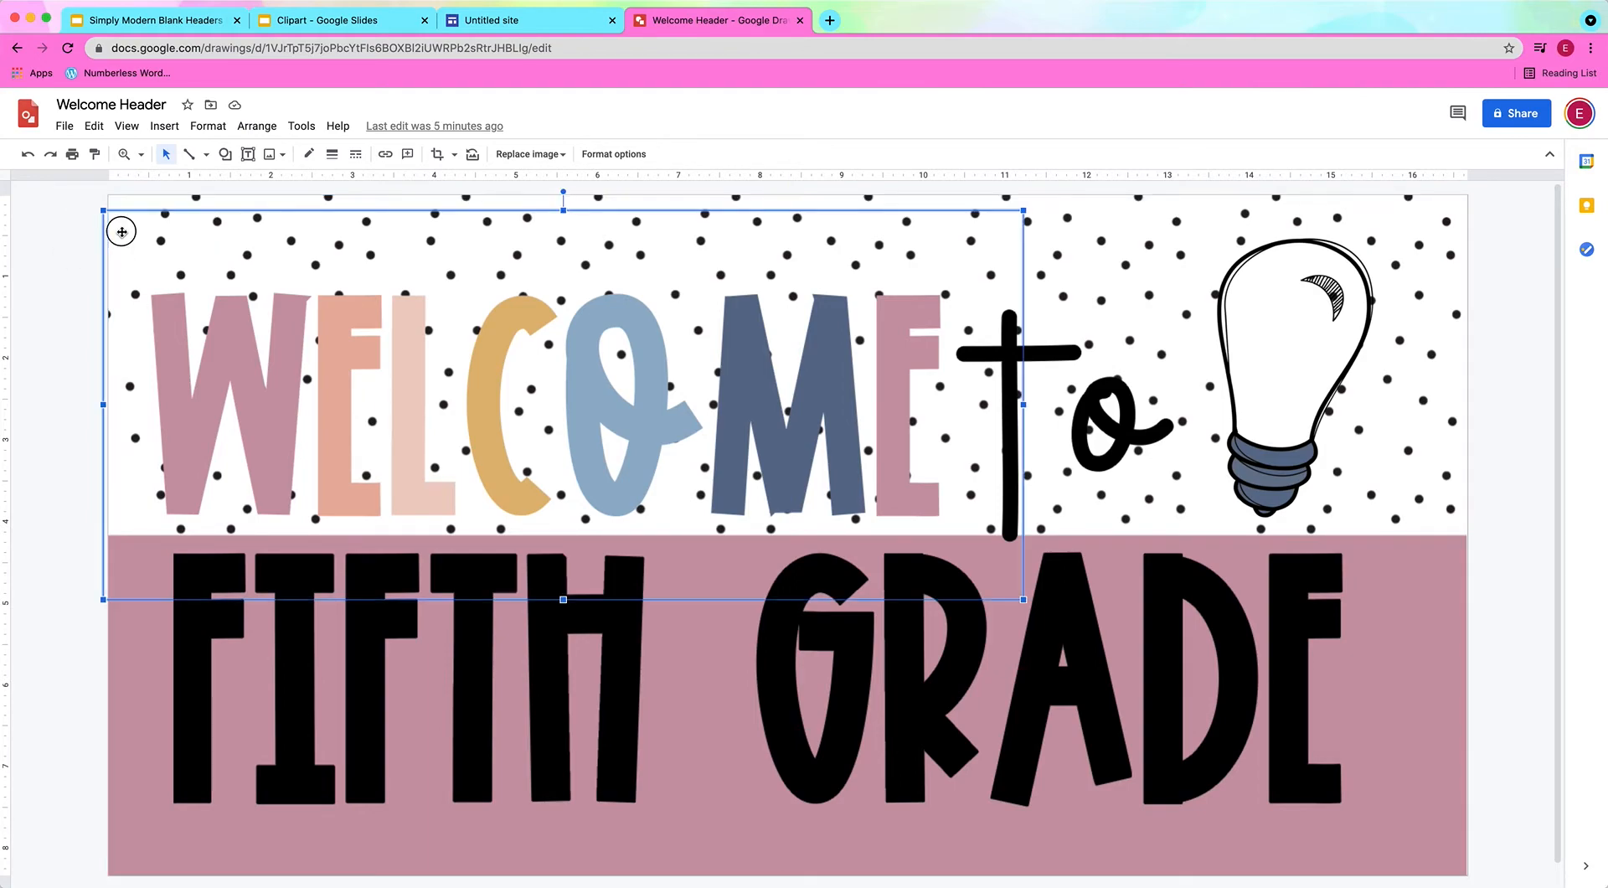
pyautogui.click(124, 197)
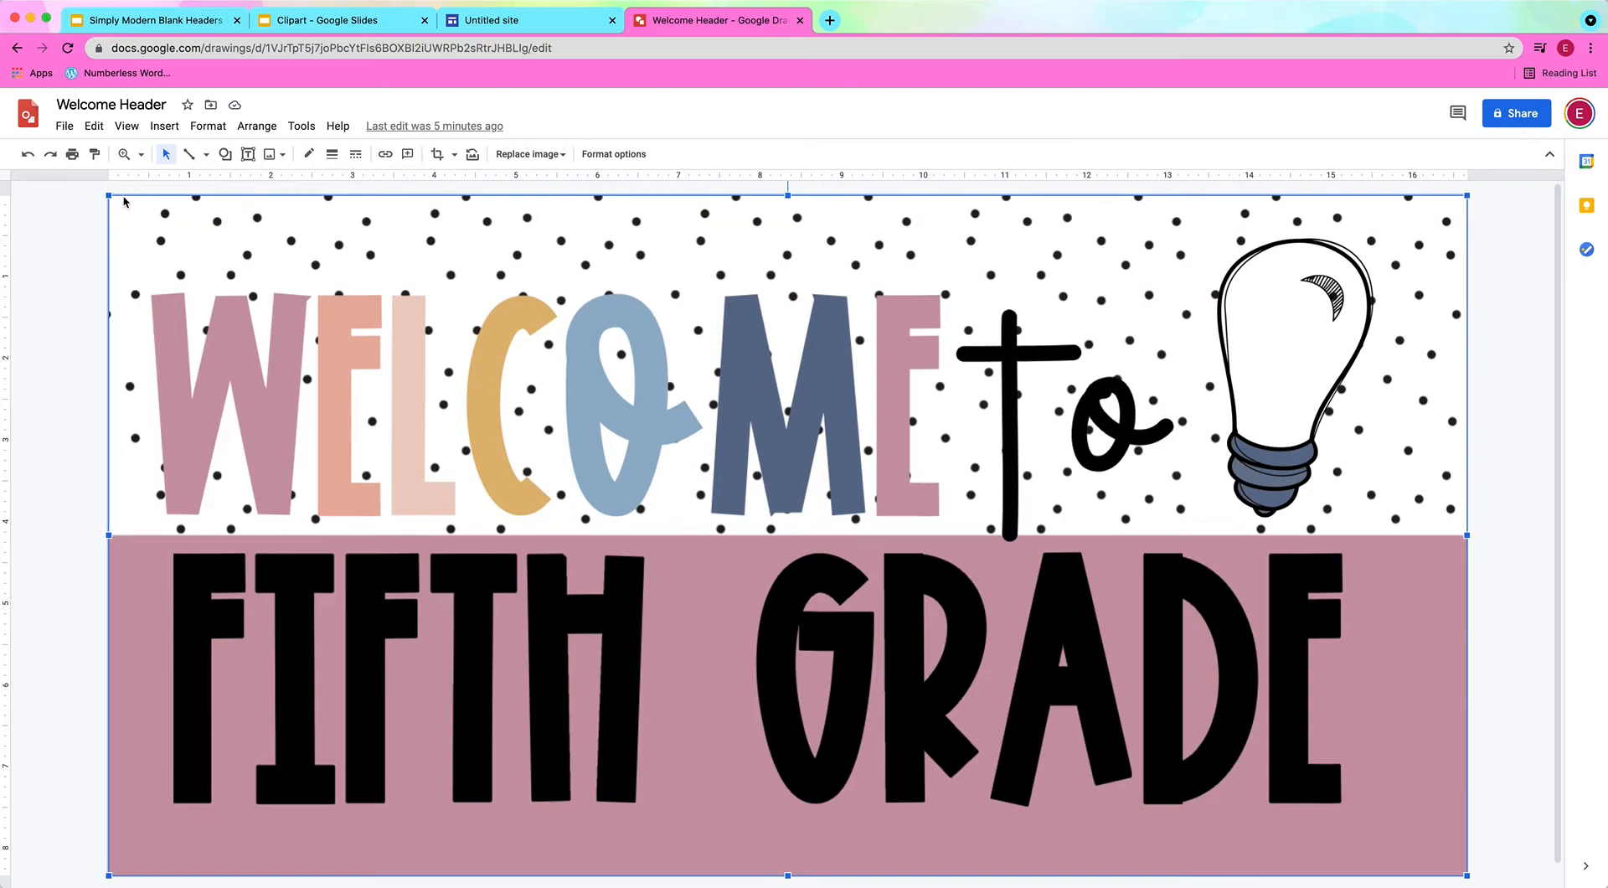
pyautogui.press('BackSpace')
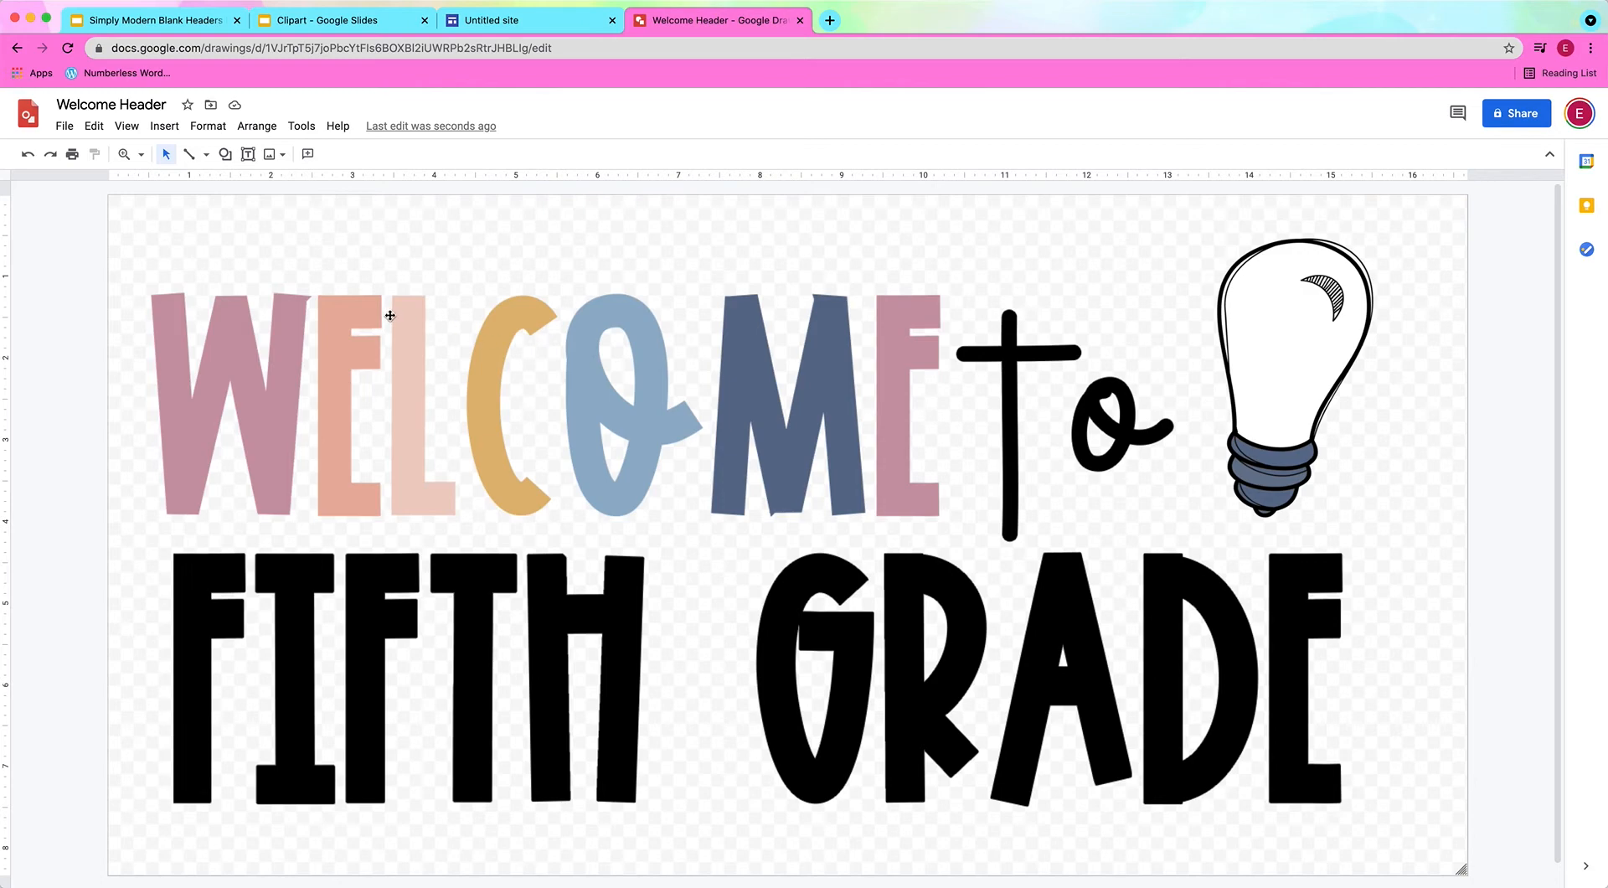
pyautogui.click(66, 128)
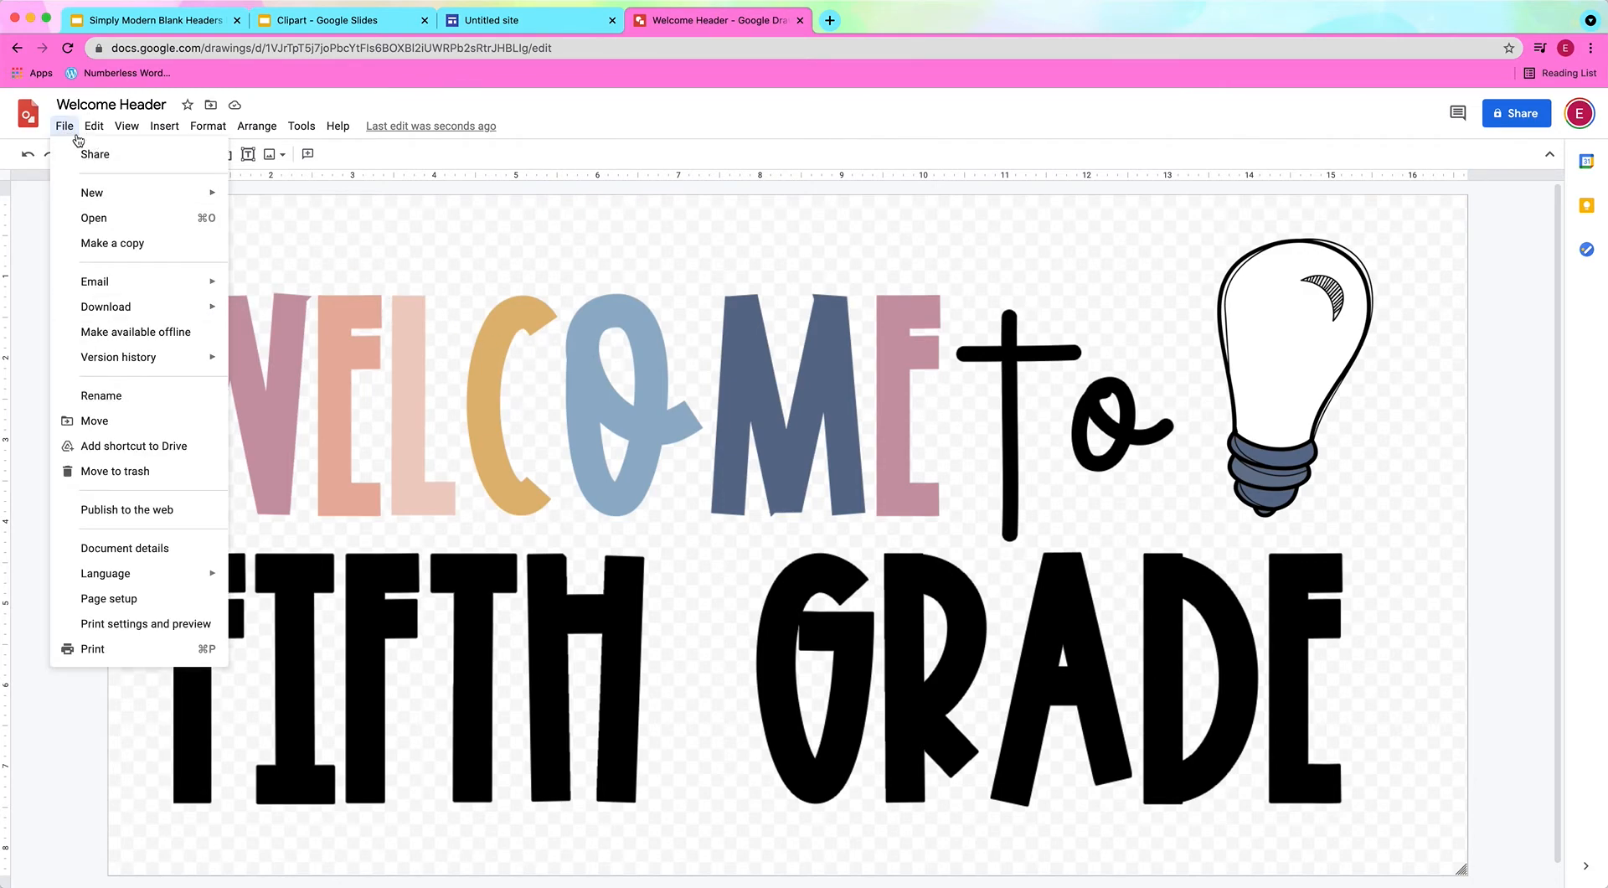
pyautogui.moveTo(120, 311)
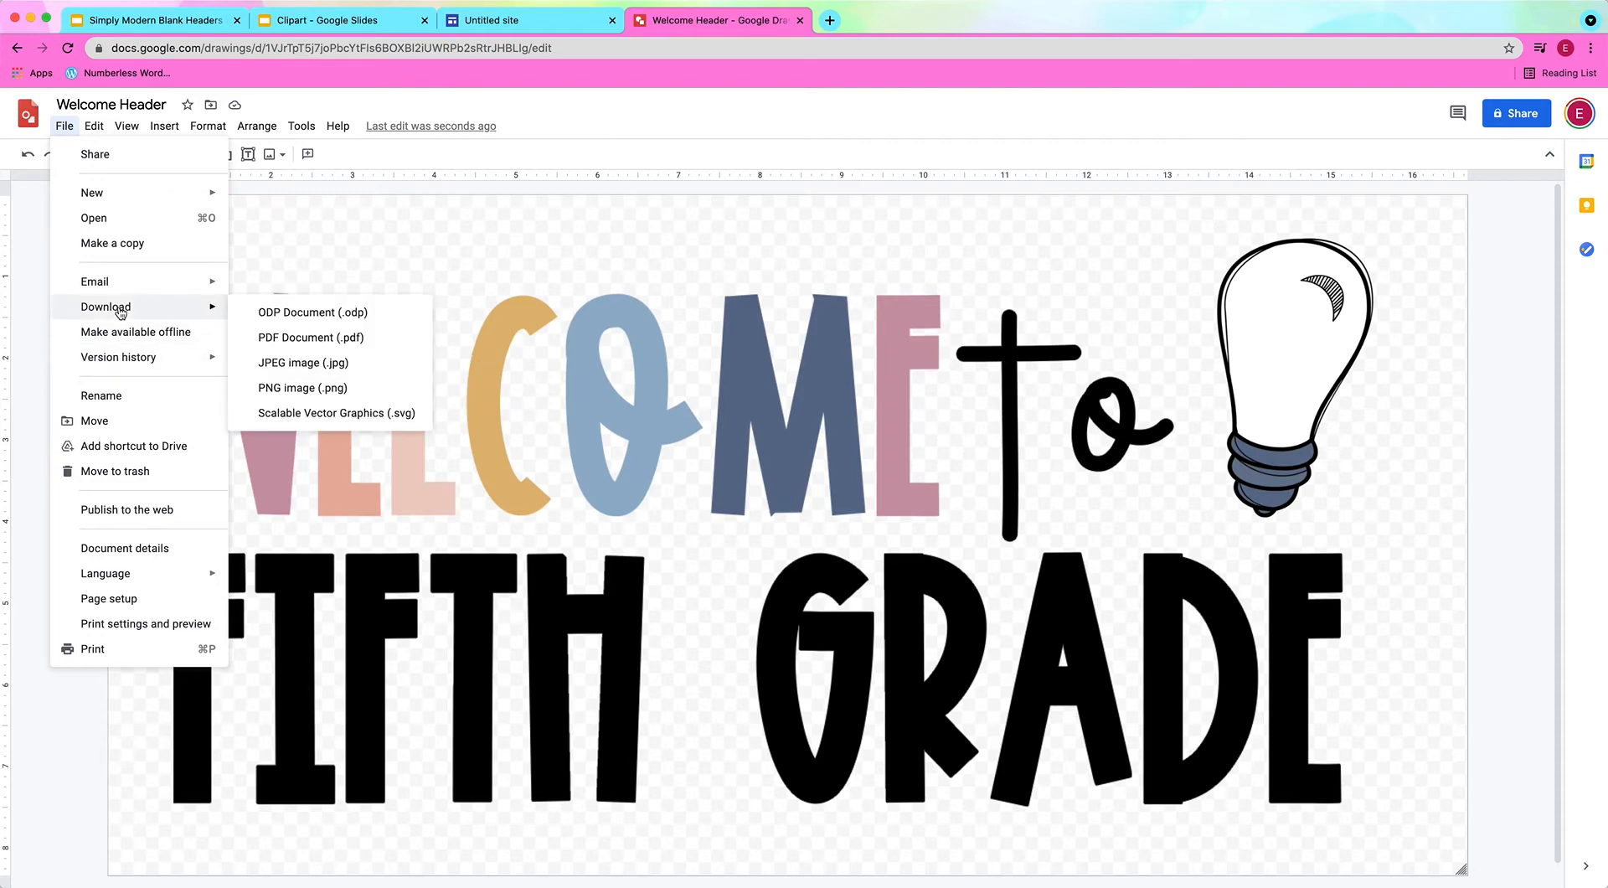
pyautogui.click(278, 390)
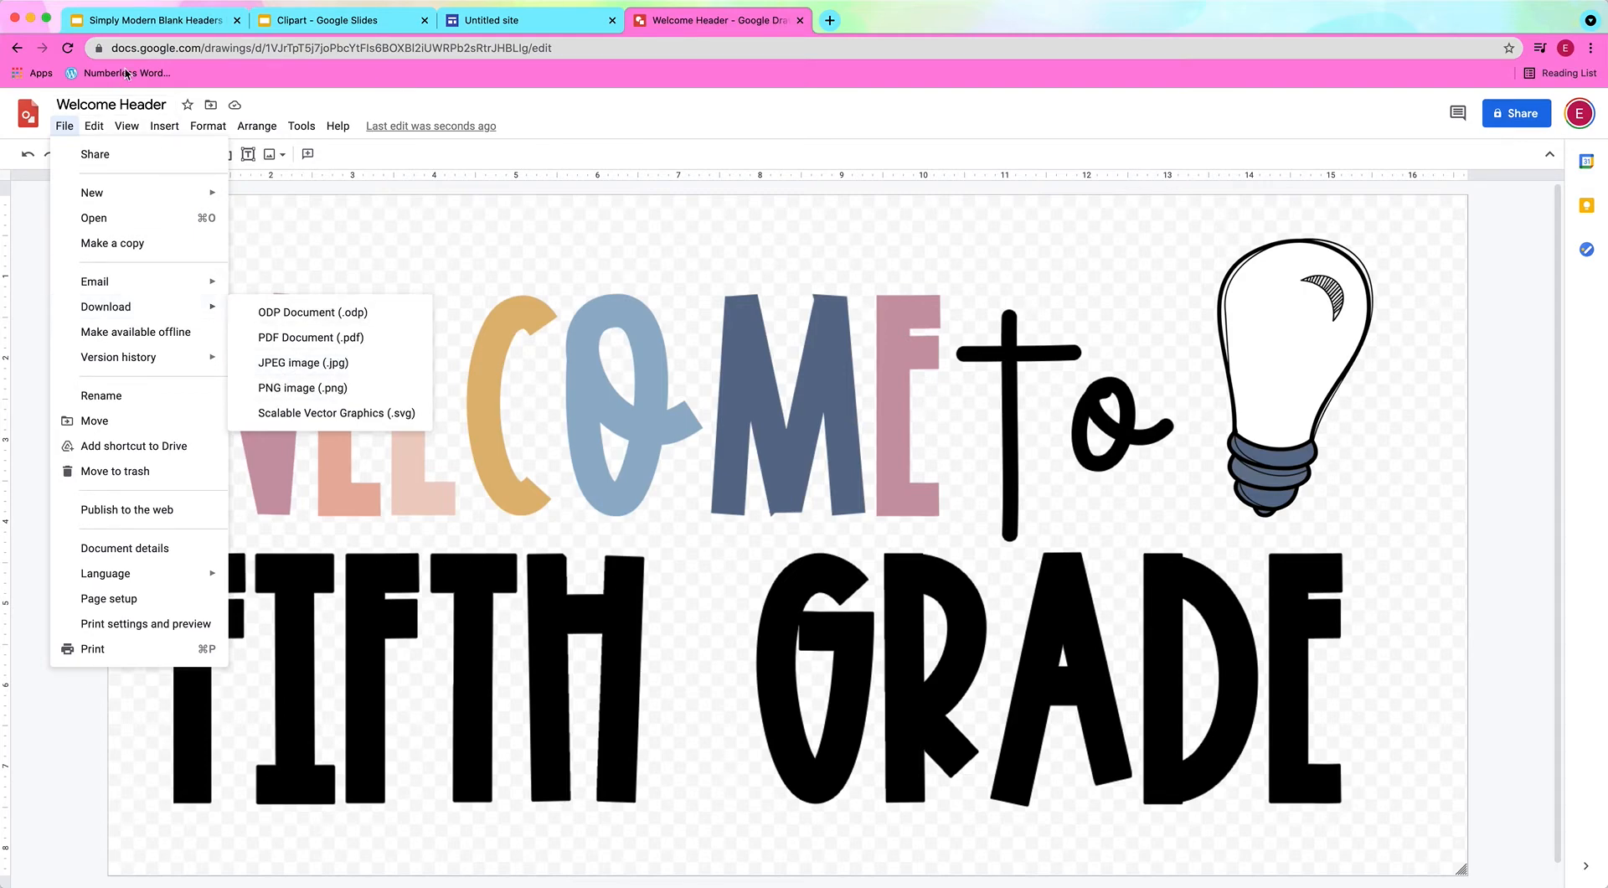
# Step: Rename the drawing as Welcome Sticker and download it as a PNG image
pyautogui.moveTo(165, 103); pyautogui.dragTo(121, 100)
pyautogui.write('Sticker')
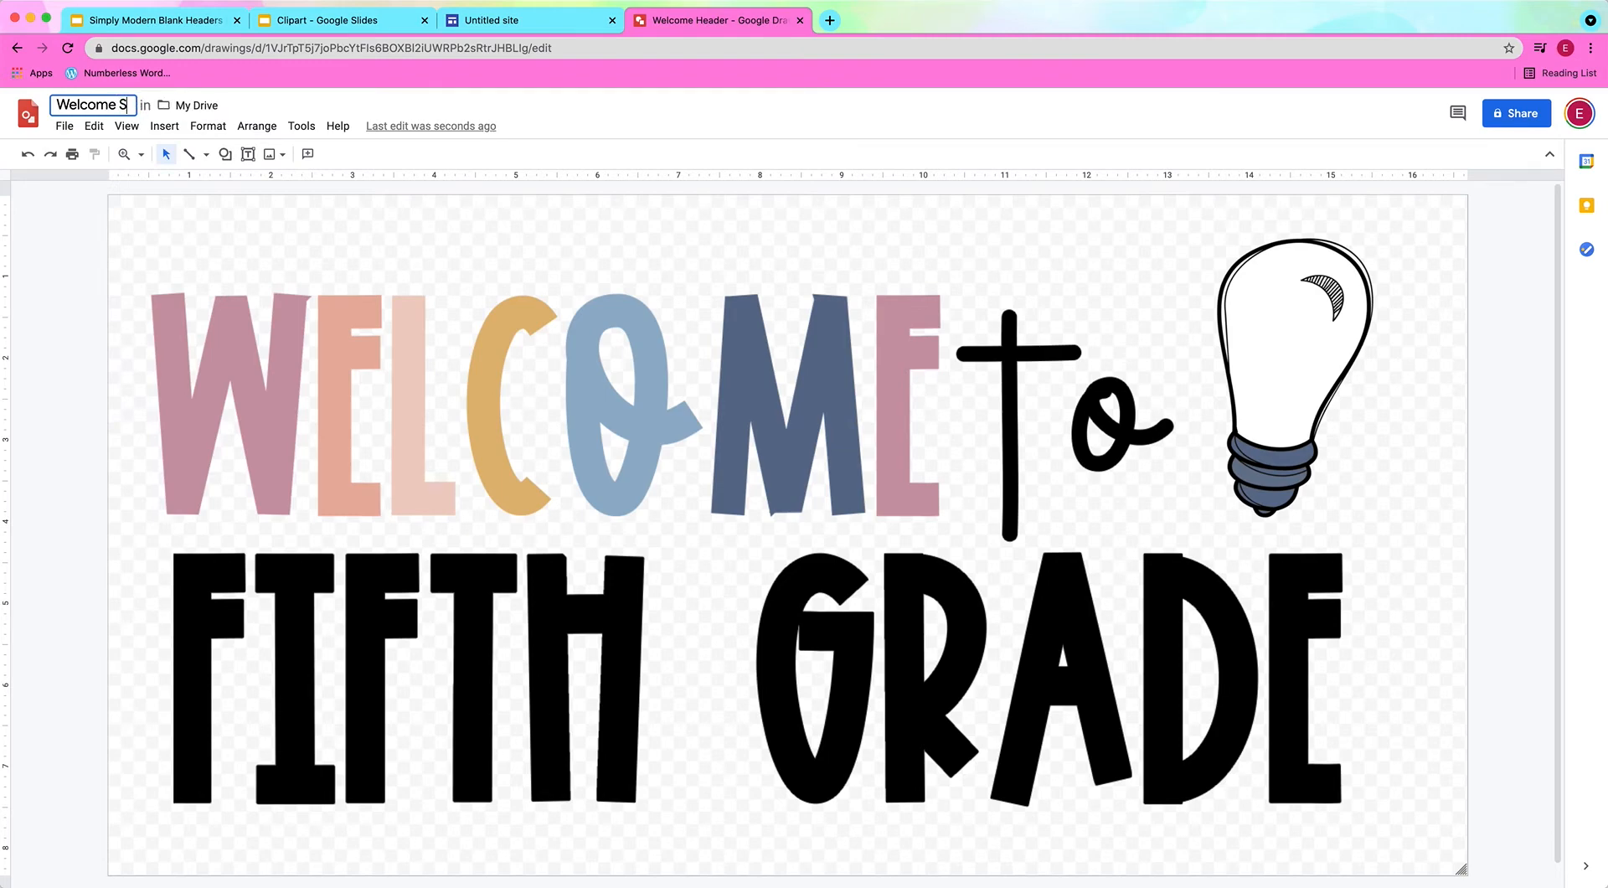
pyautogui.click(45, 219)
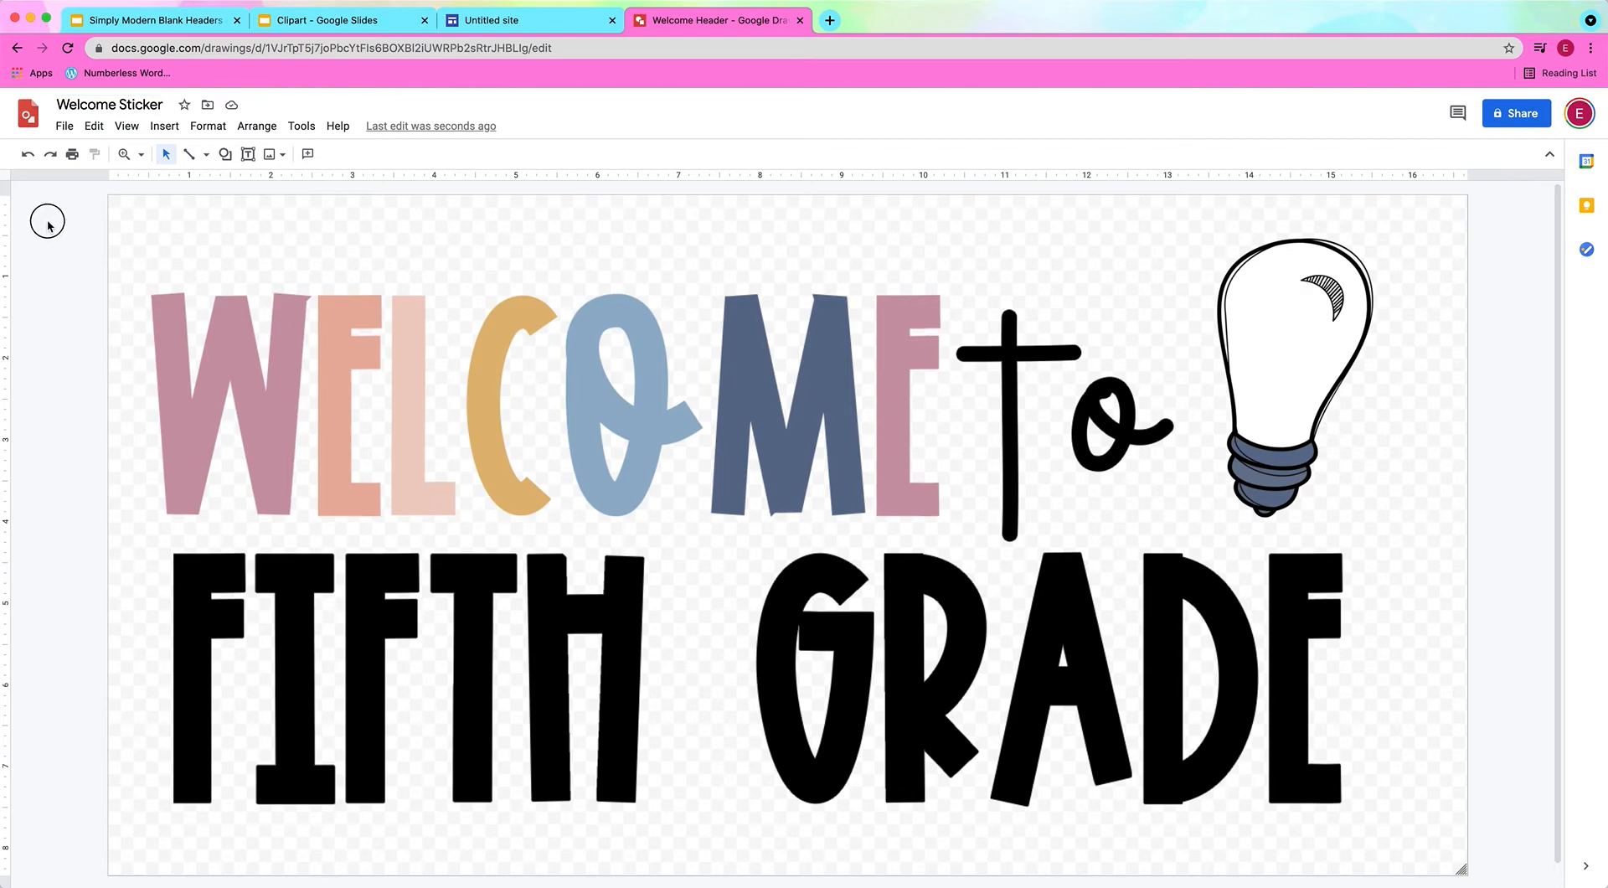
pyautogui.click(58, 129)
pyautogui.moveTo(63, 127)
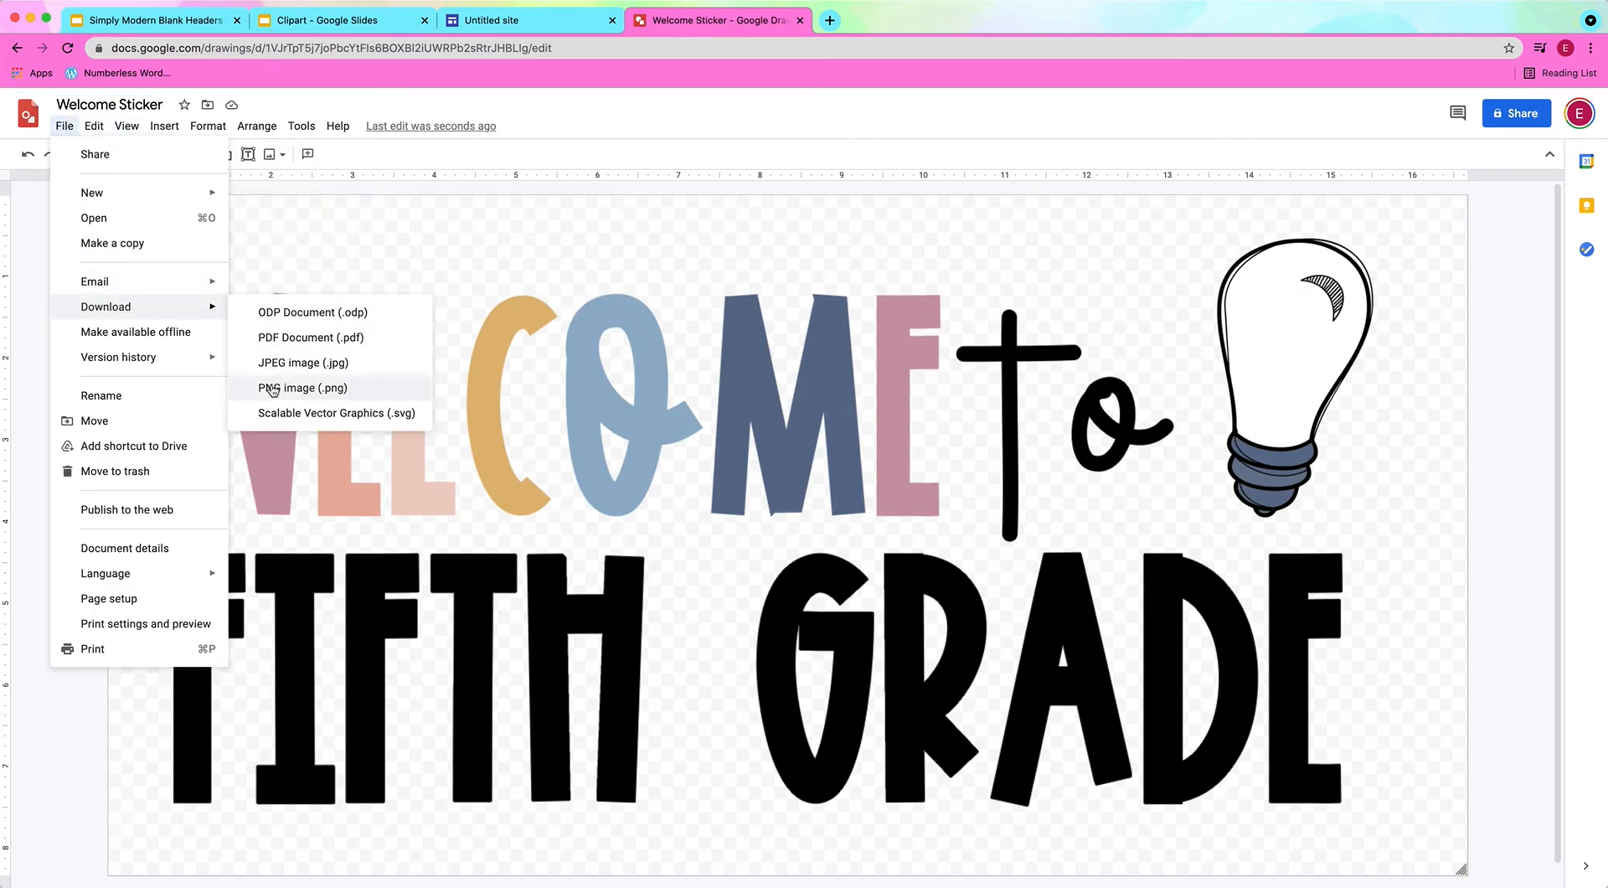
pyautogui.click(272, 388)
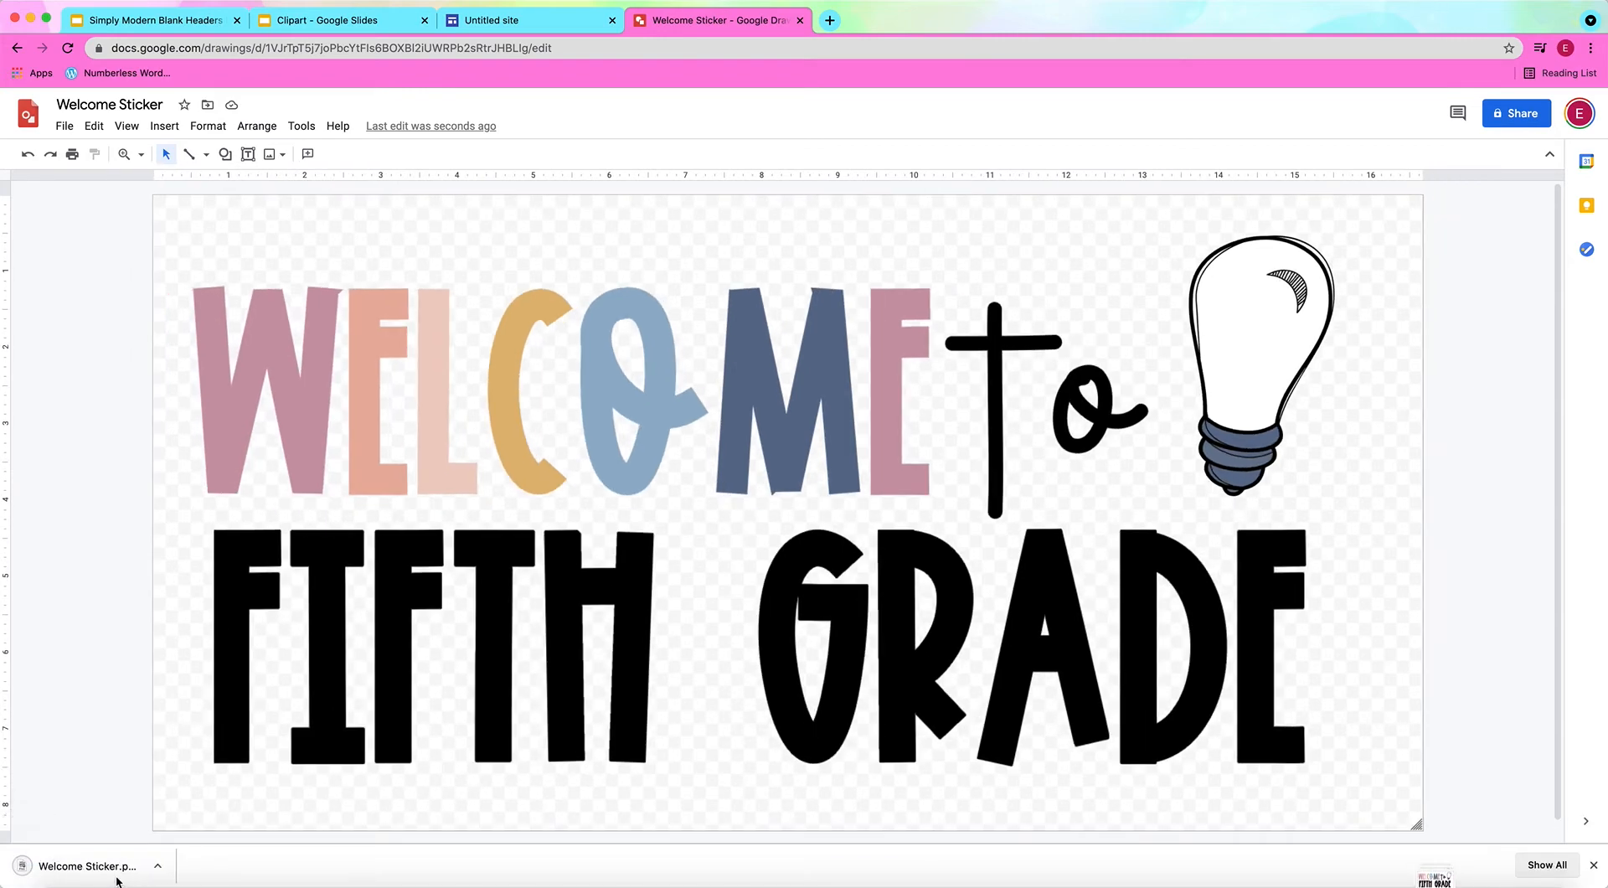
# Step: Switch to the Untitled site page and upload Simply Modern Blank Headers Large (1).png as the header image
pyautogui.click(512, 20)
pyautogui.moveTo(339, 404)
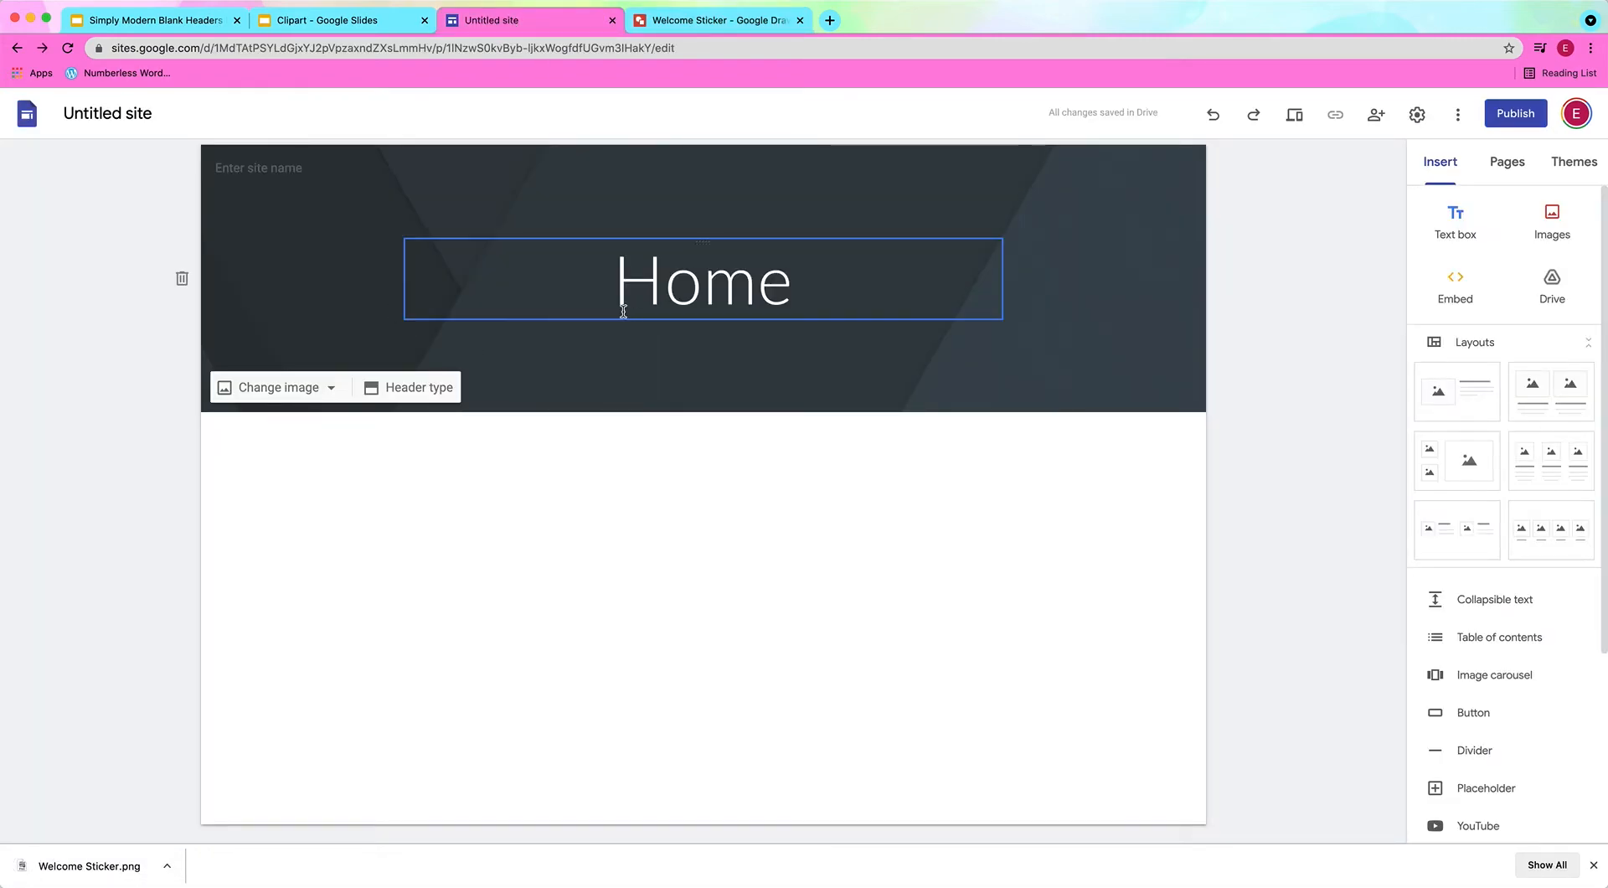
pyautogui.click(324, 387)
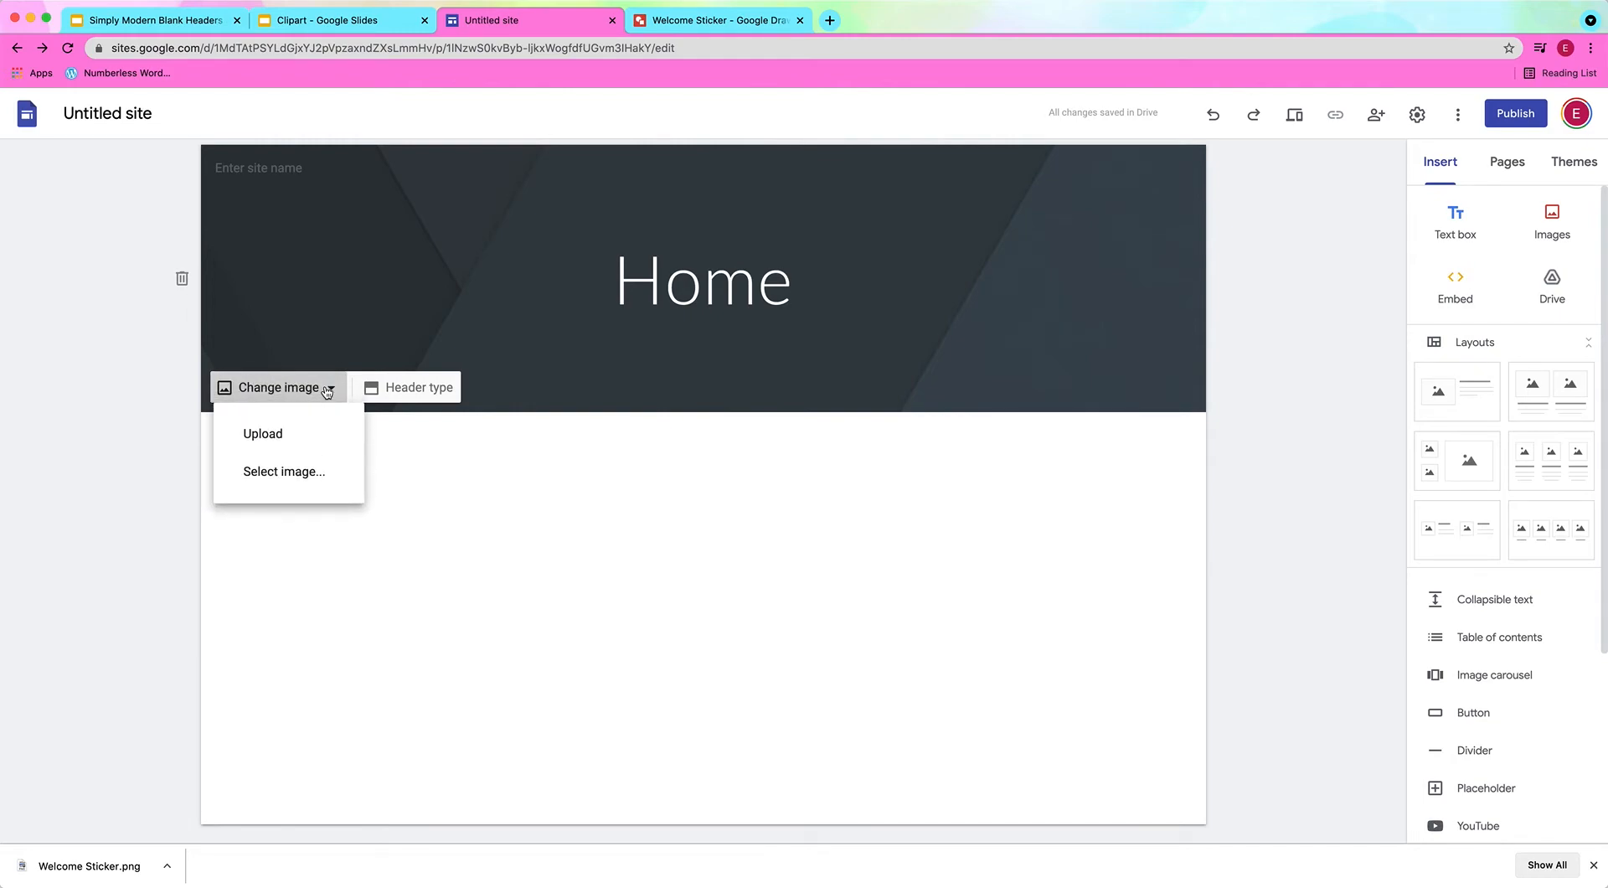
pyautogui.click(274, 438)
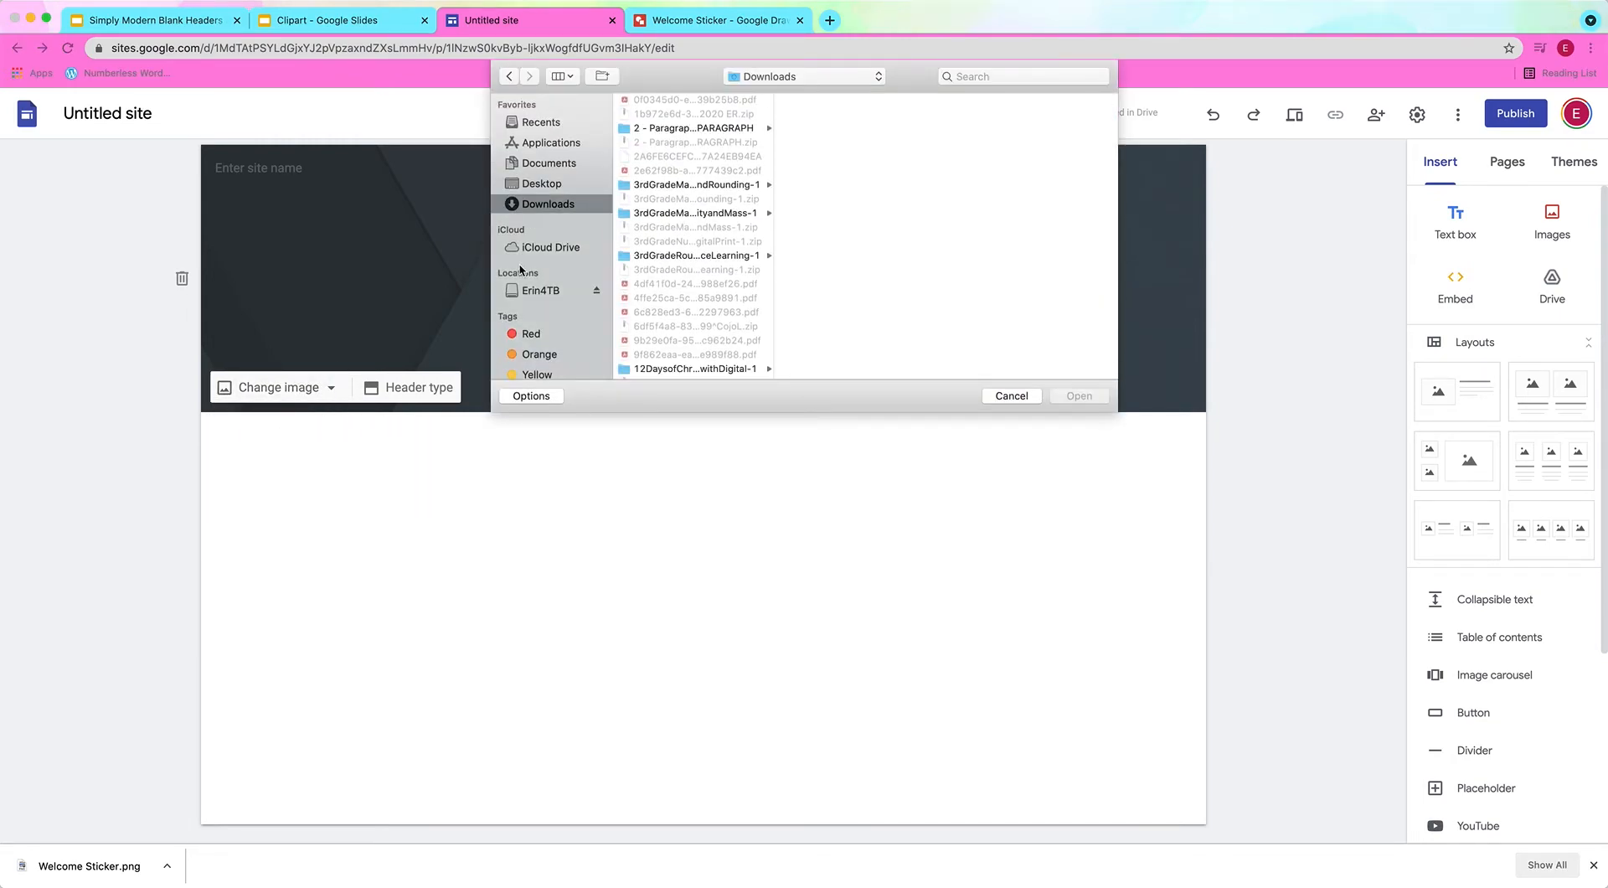
pyautogui.click(980, 76)
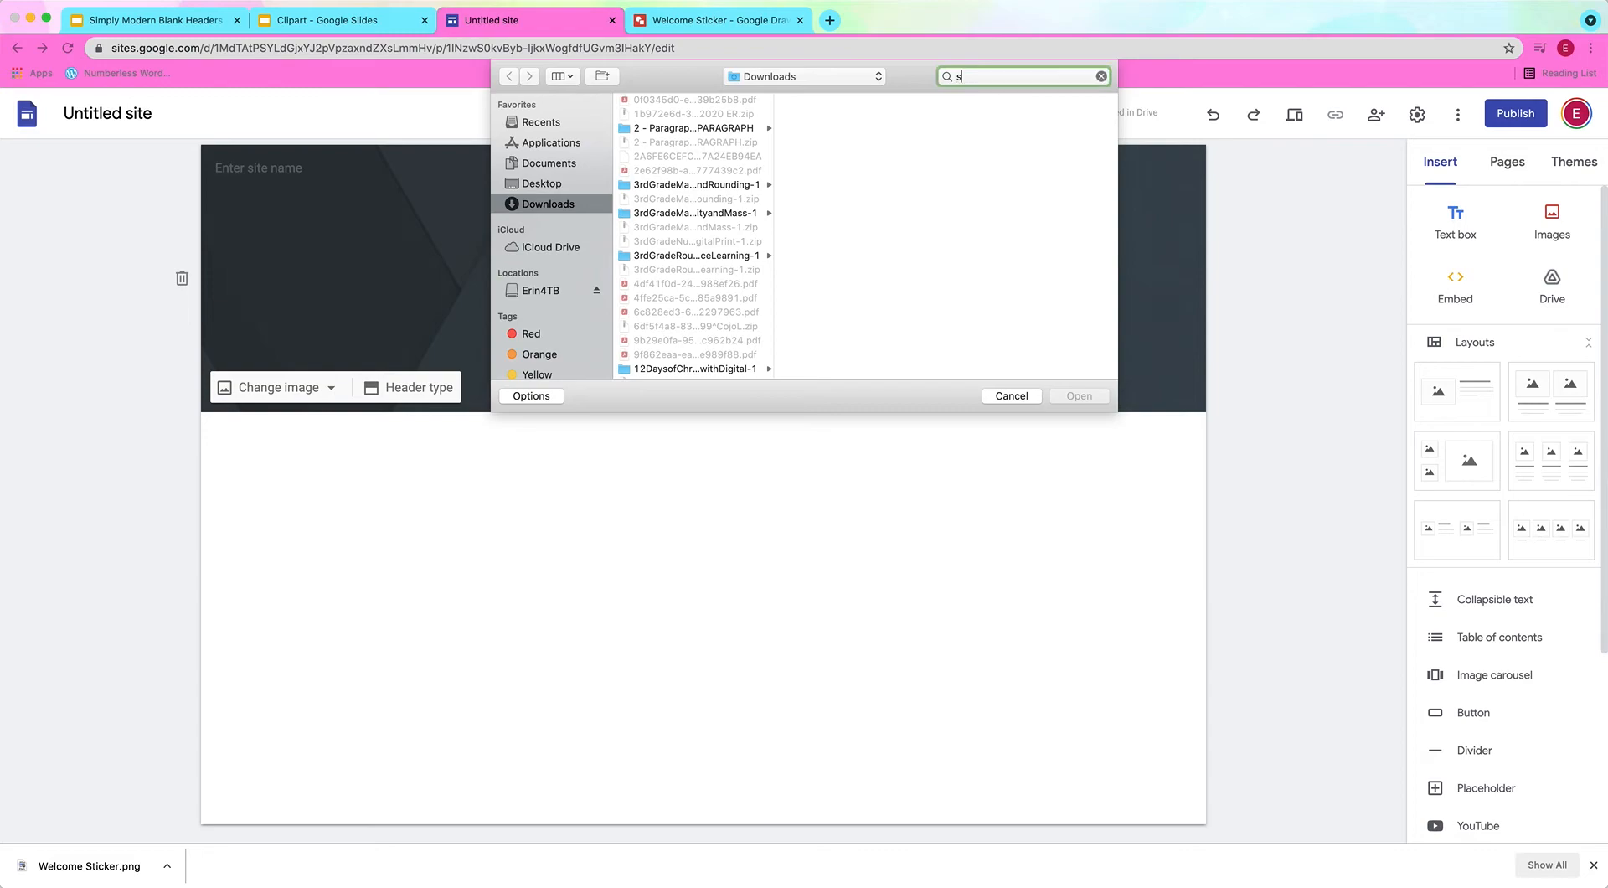
pyautogui.write('simply')
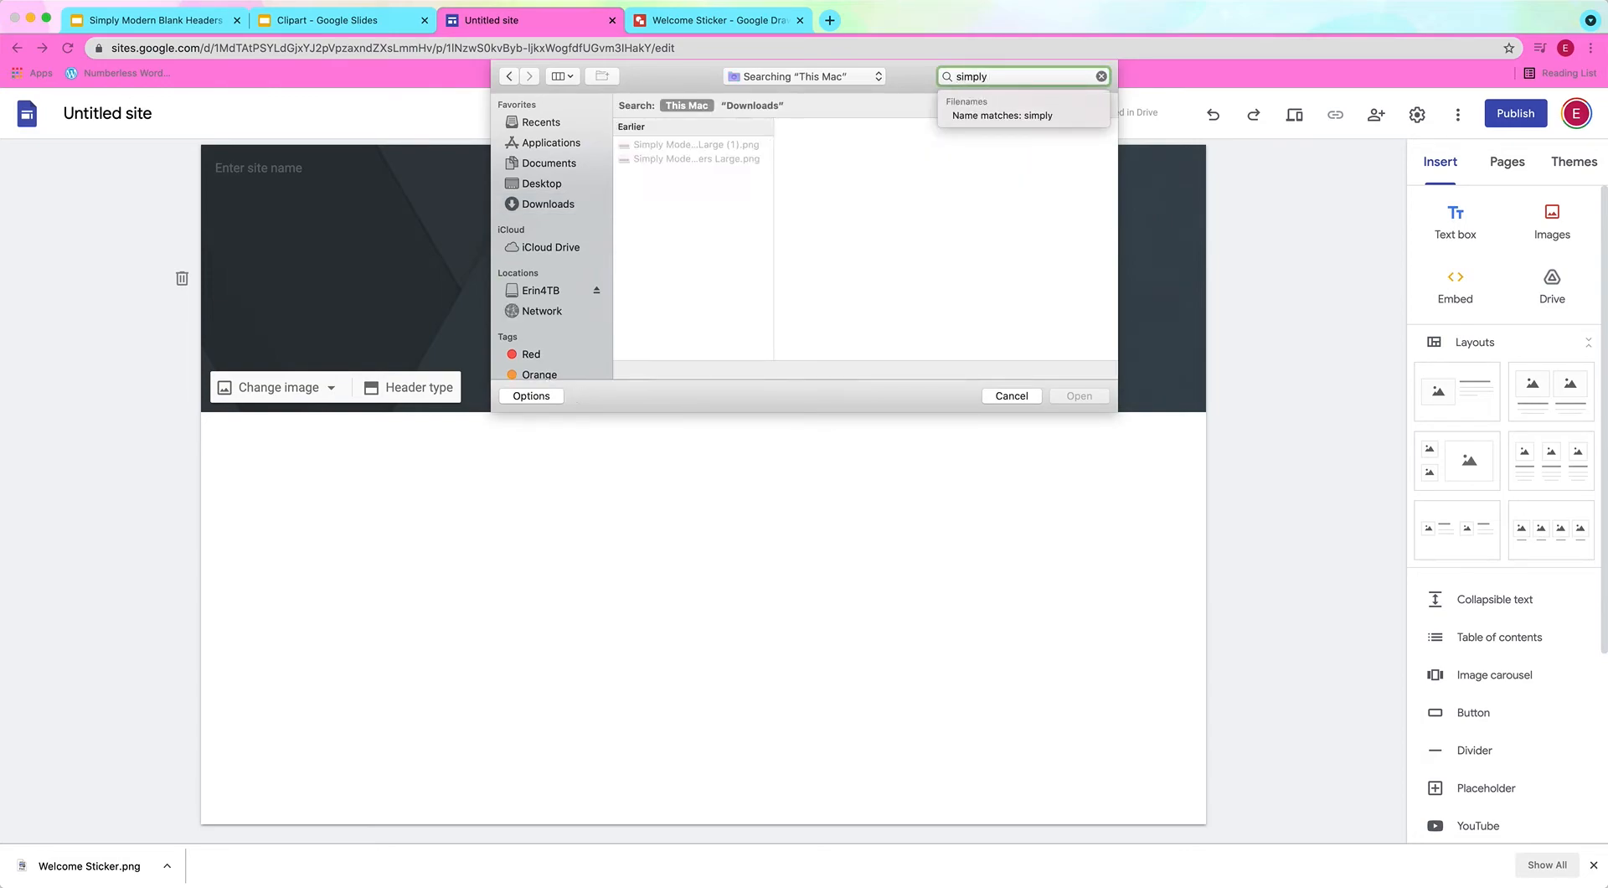
pyautogui.click(705, 147)
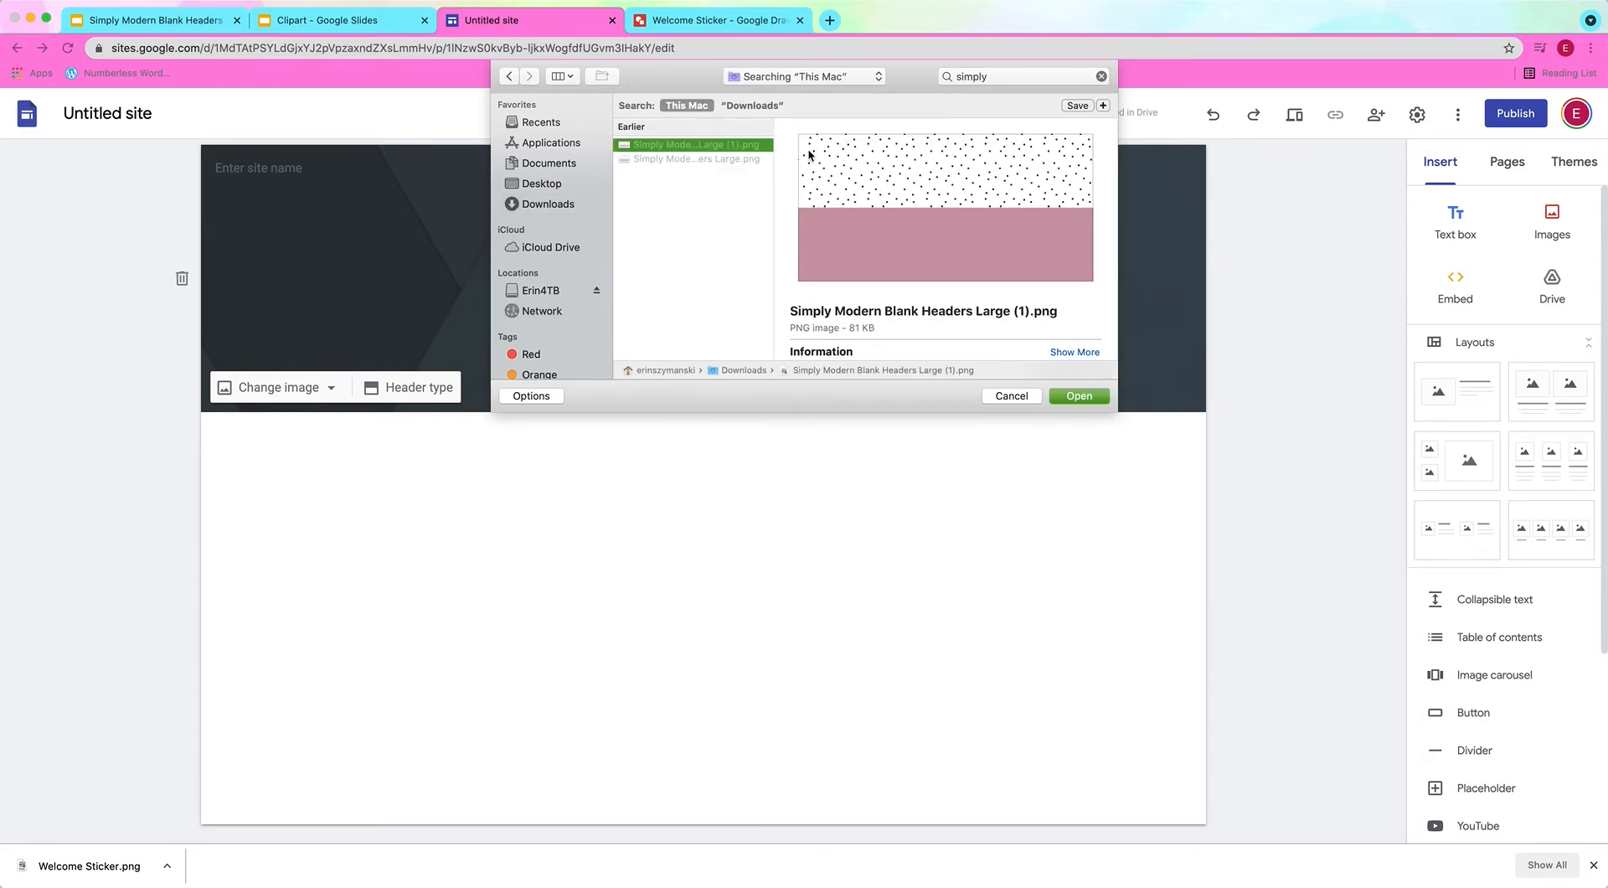
pyautogui.click(1076, 396)
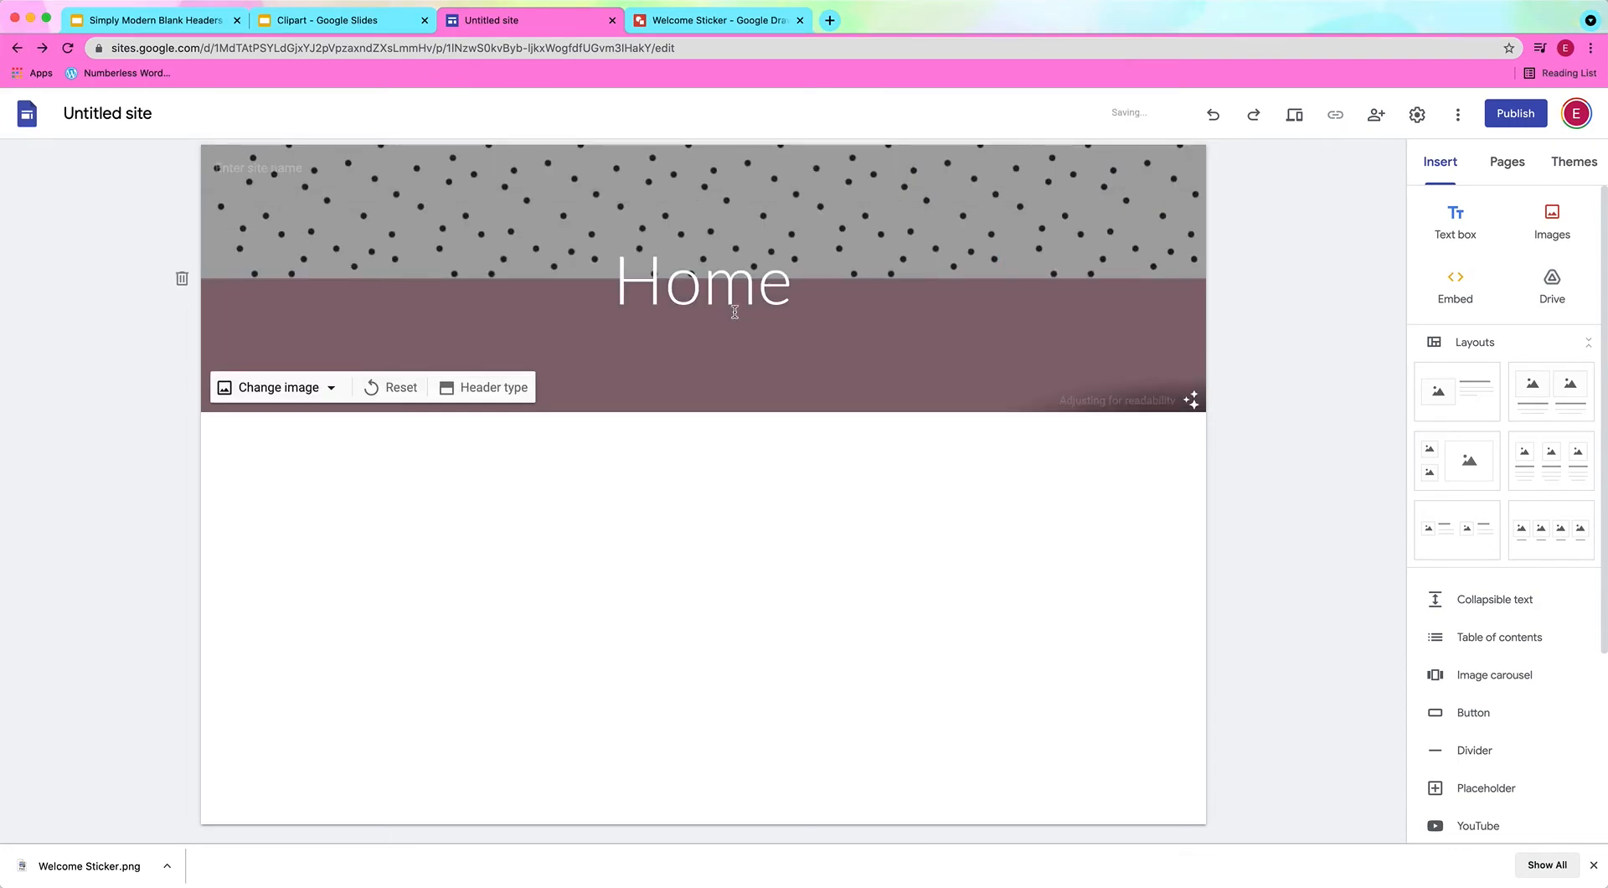
# Step: Delete the Home title from the header and turn off the image's readability adjustment
pyautogui.click(744, 274)
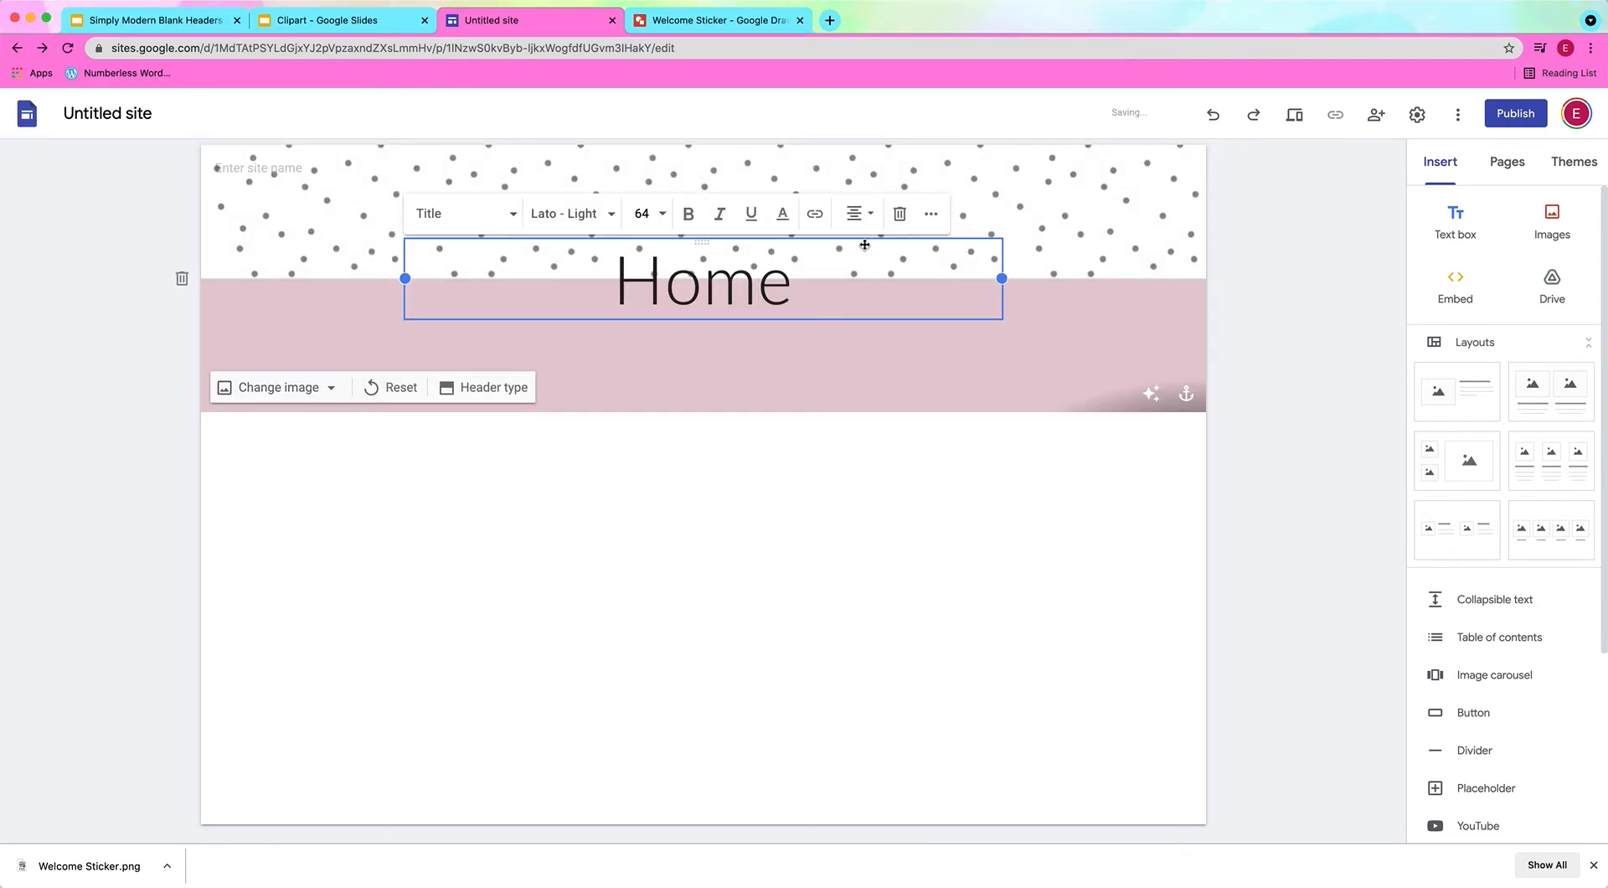
pyautogui.click(902, 213)
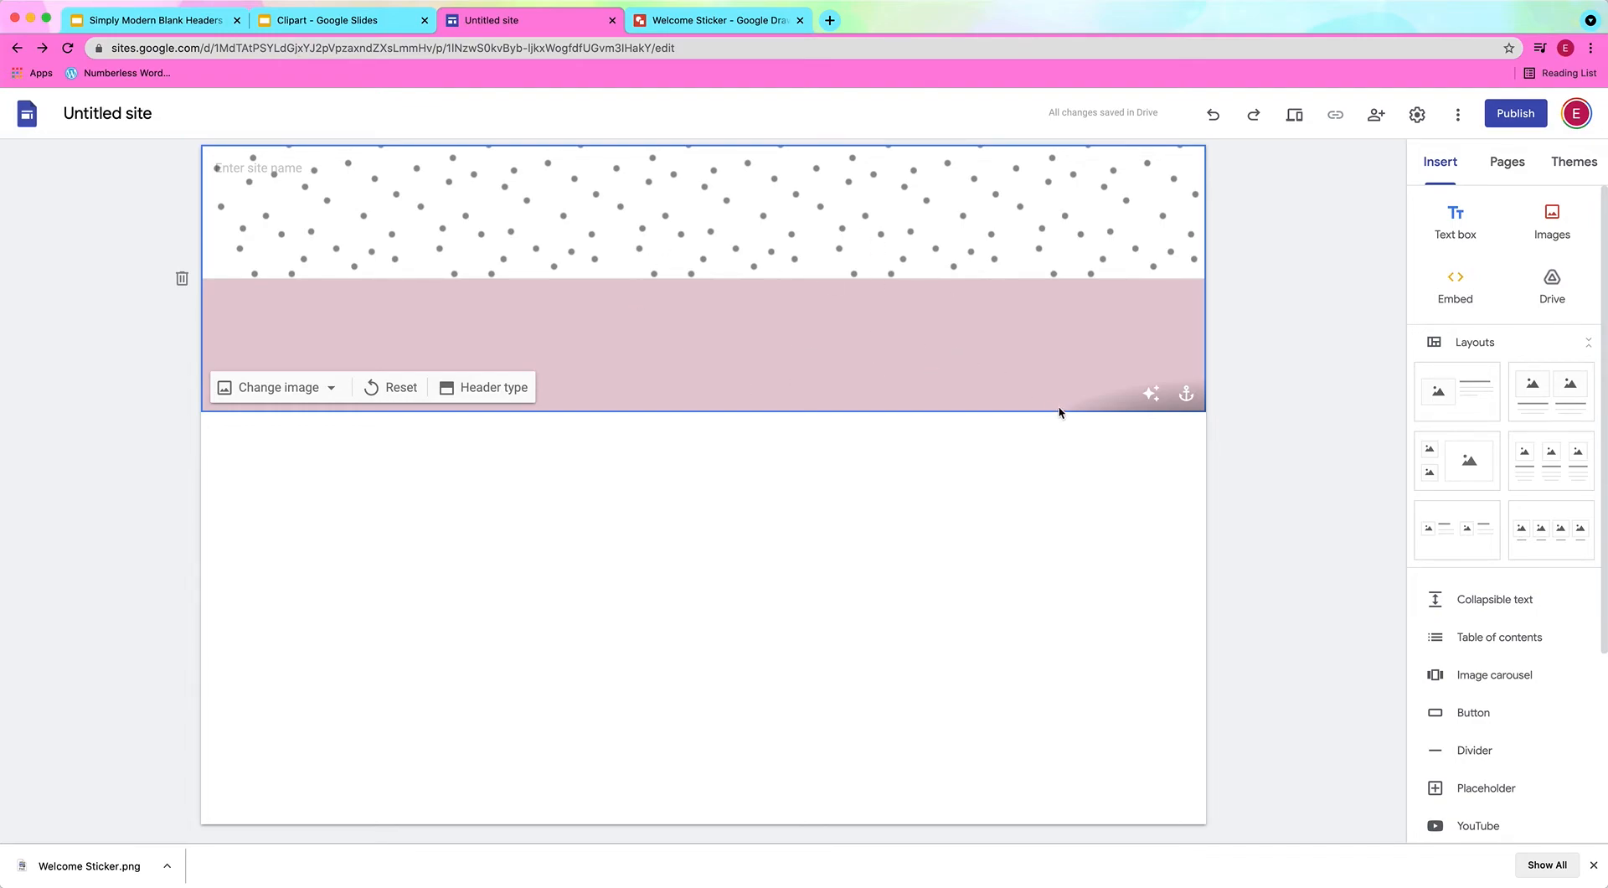
pyautogui.click(1151, 400)
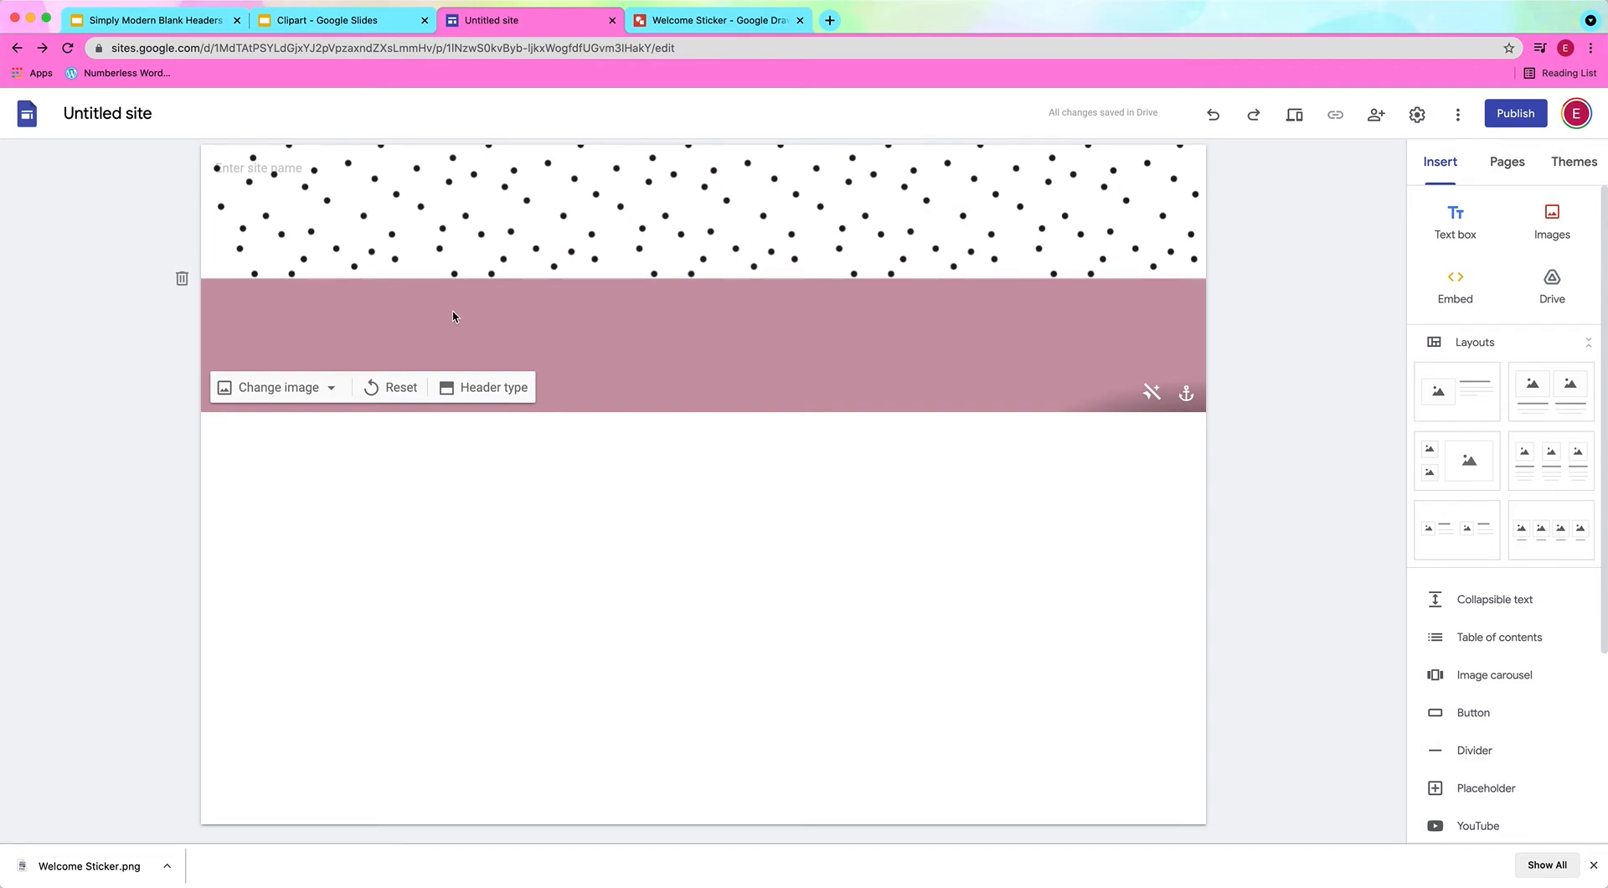
# Step: Change the header type to Large banner
pyautogui.click(469, 387)
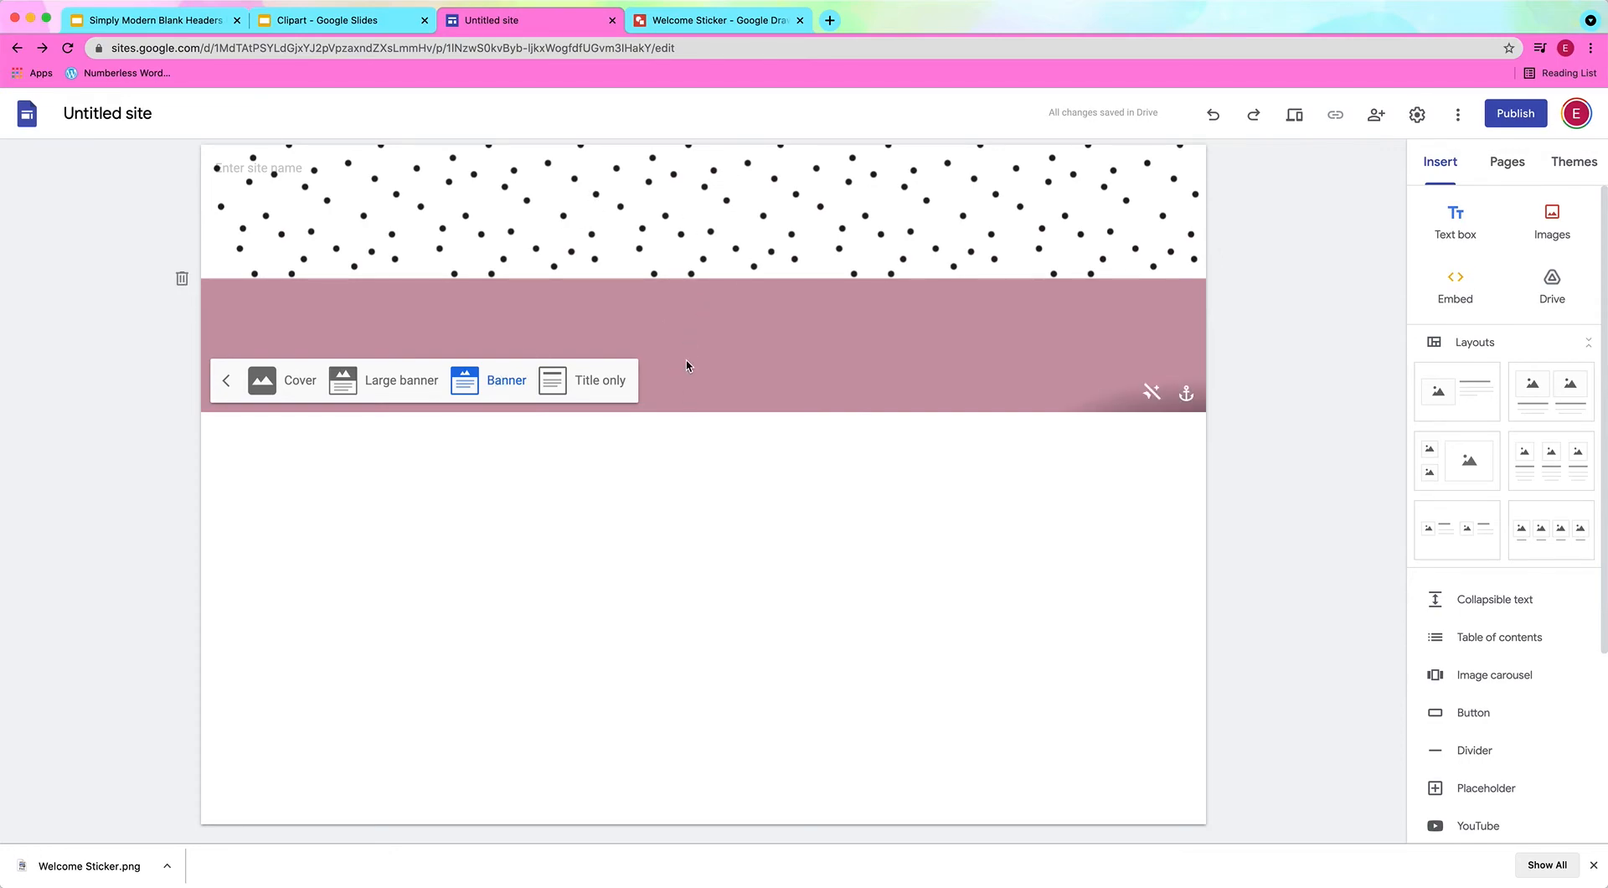
pyautogui.click(398, 384)
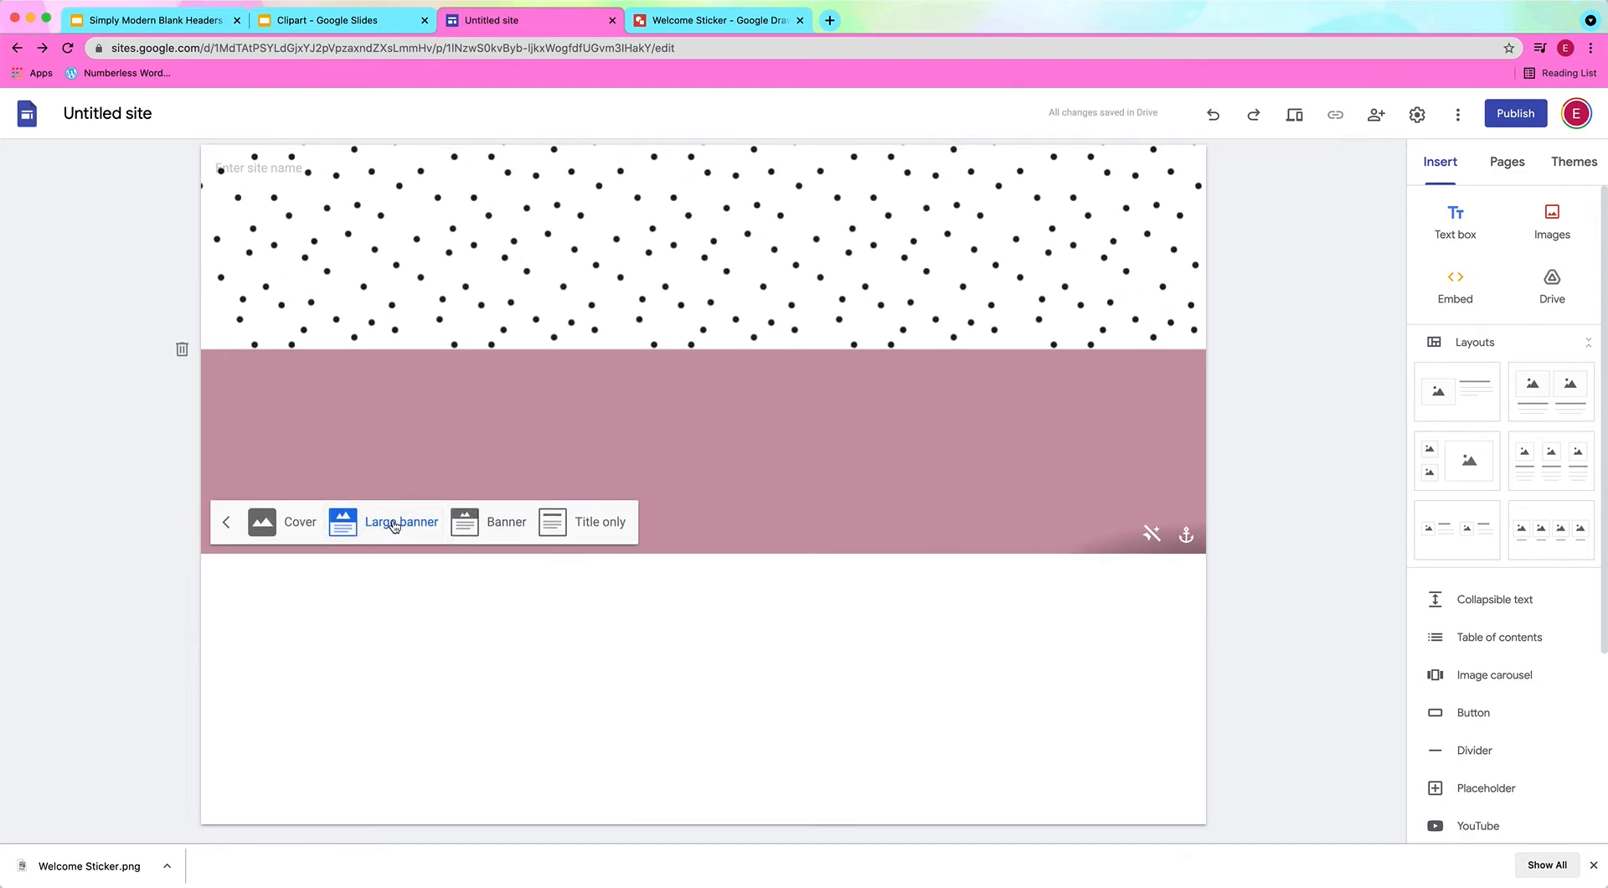
pyautogui.click(769, 459)
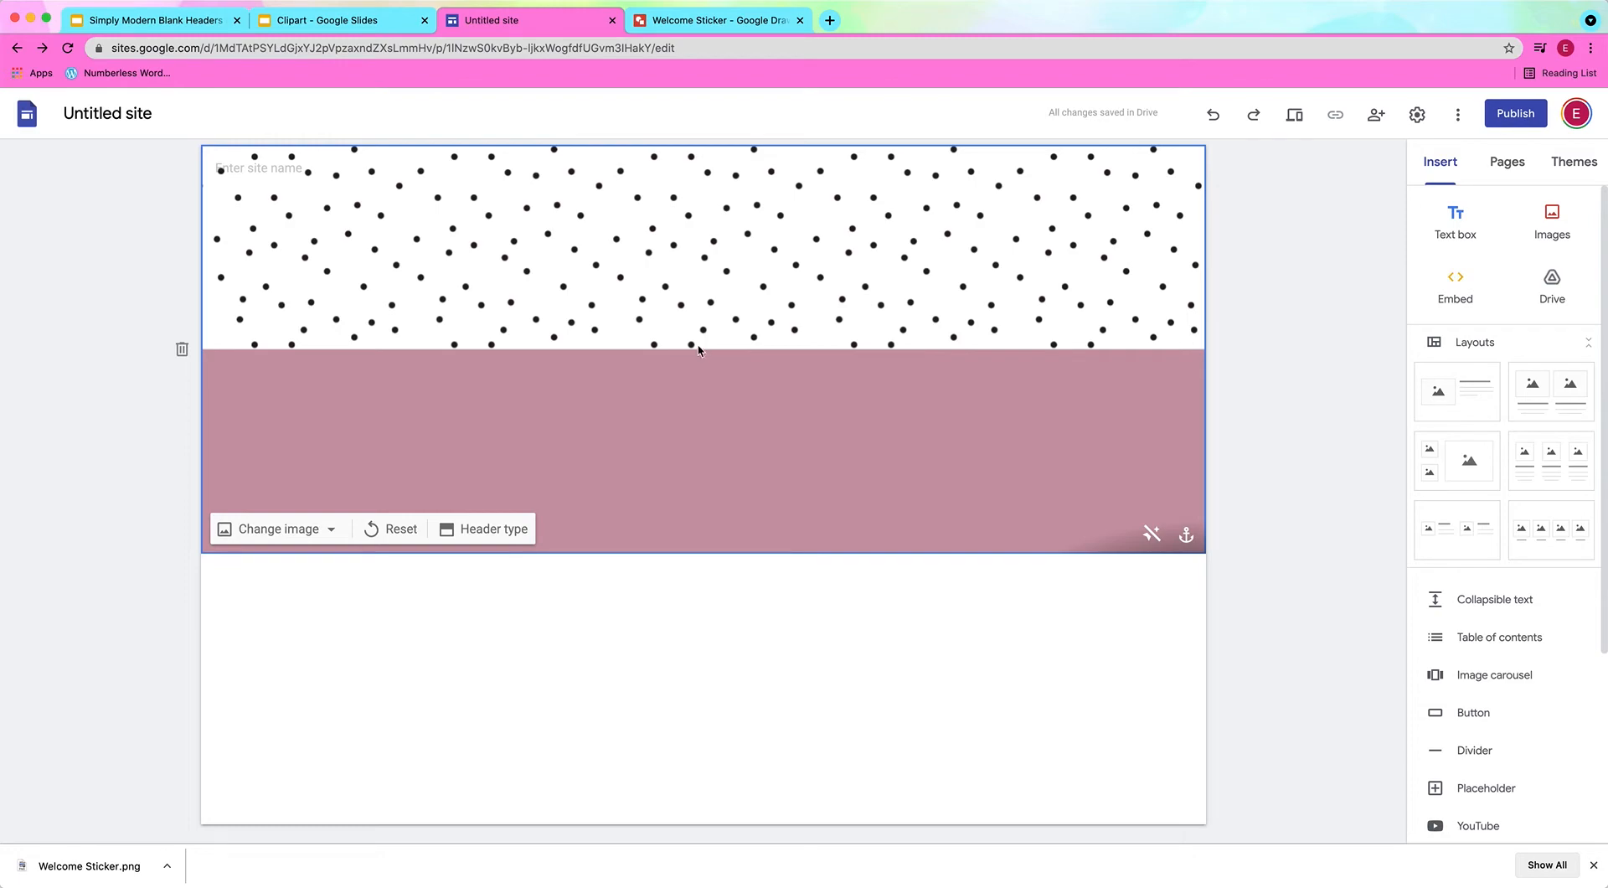
# Step: Upload Welcome Sticker.png from the computer as an image placed inside the banner
pyautogui.doubleClick(668, 357)
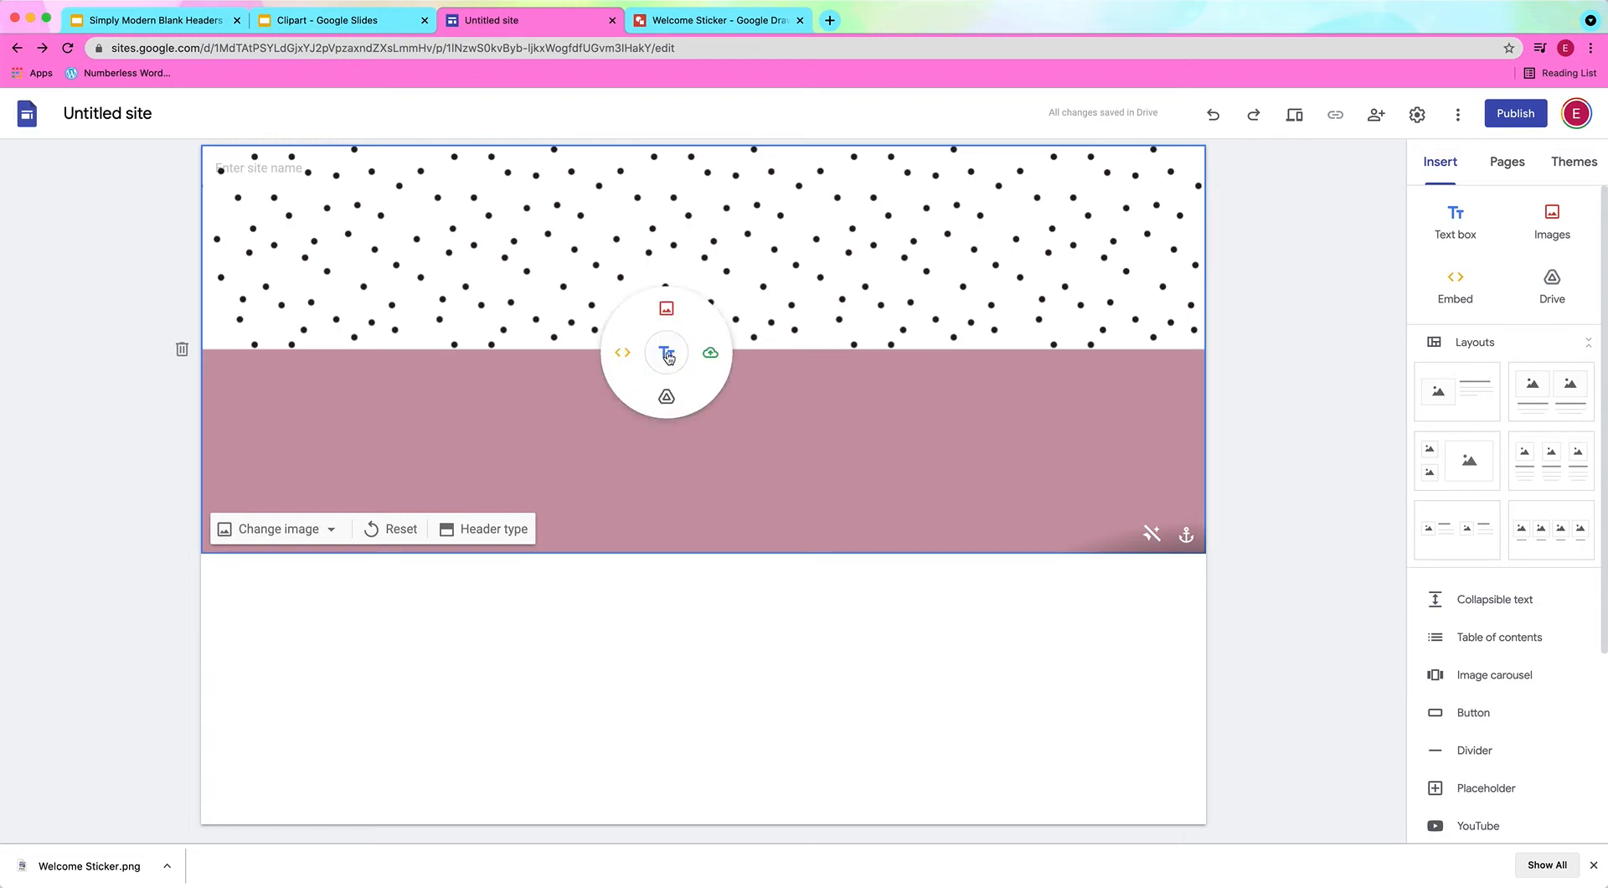
pyautogui.click(710, 358)
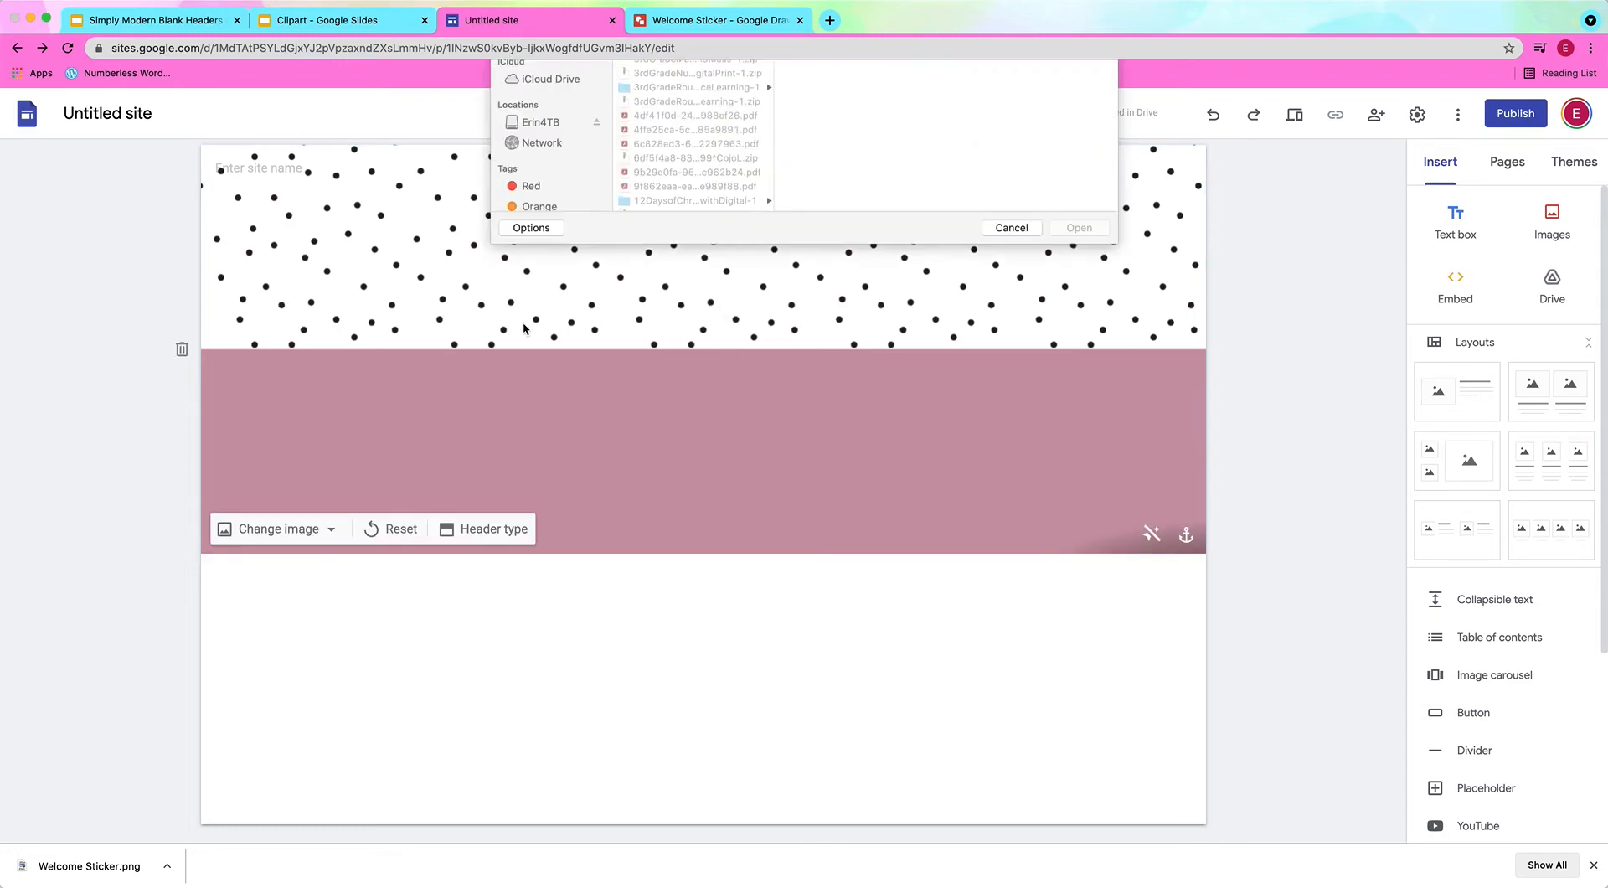
pyautogui.click(1002, 74)
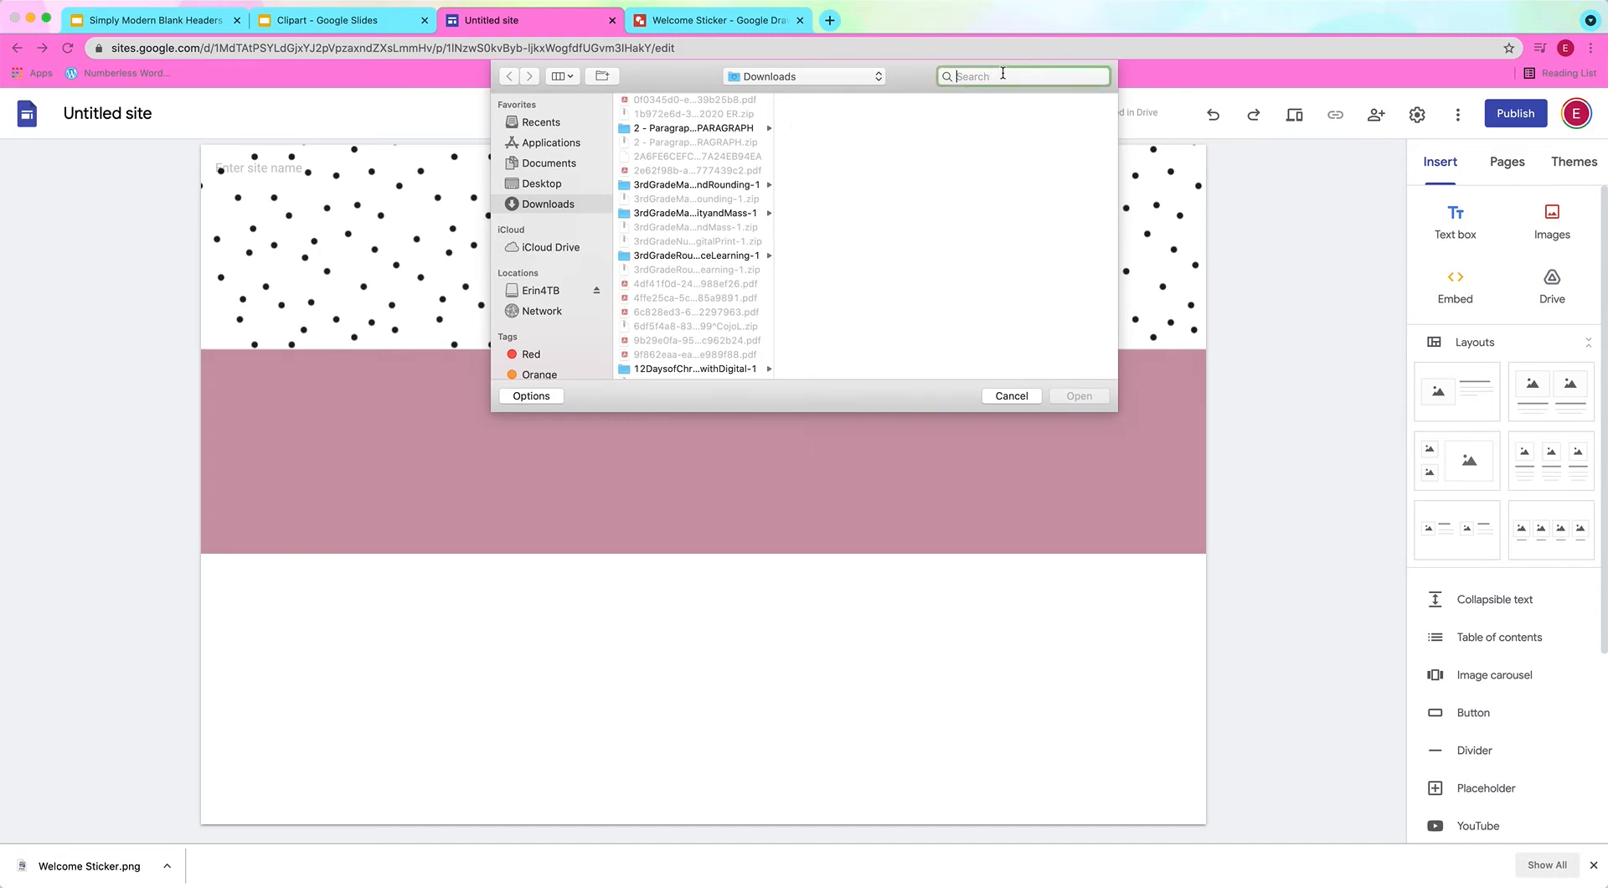
pyautogui.write('welcome')
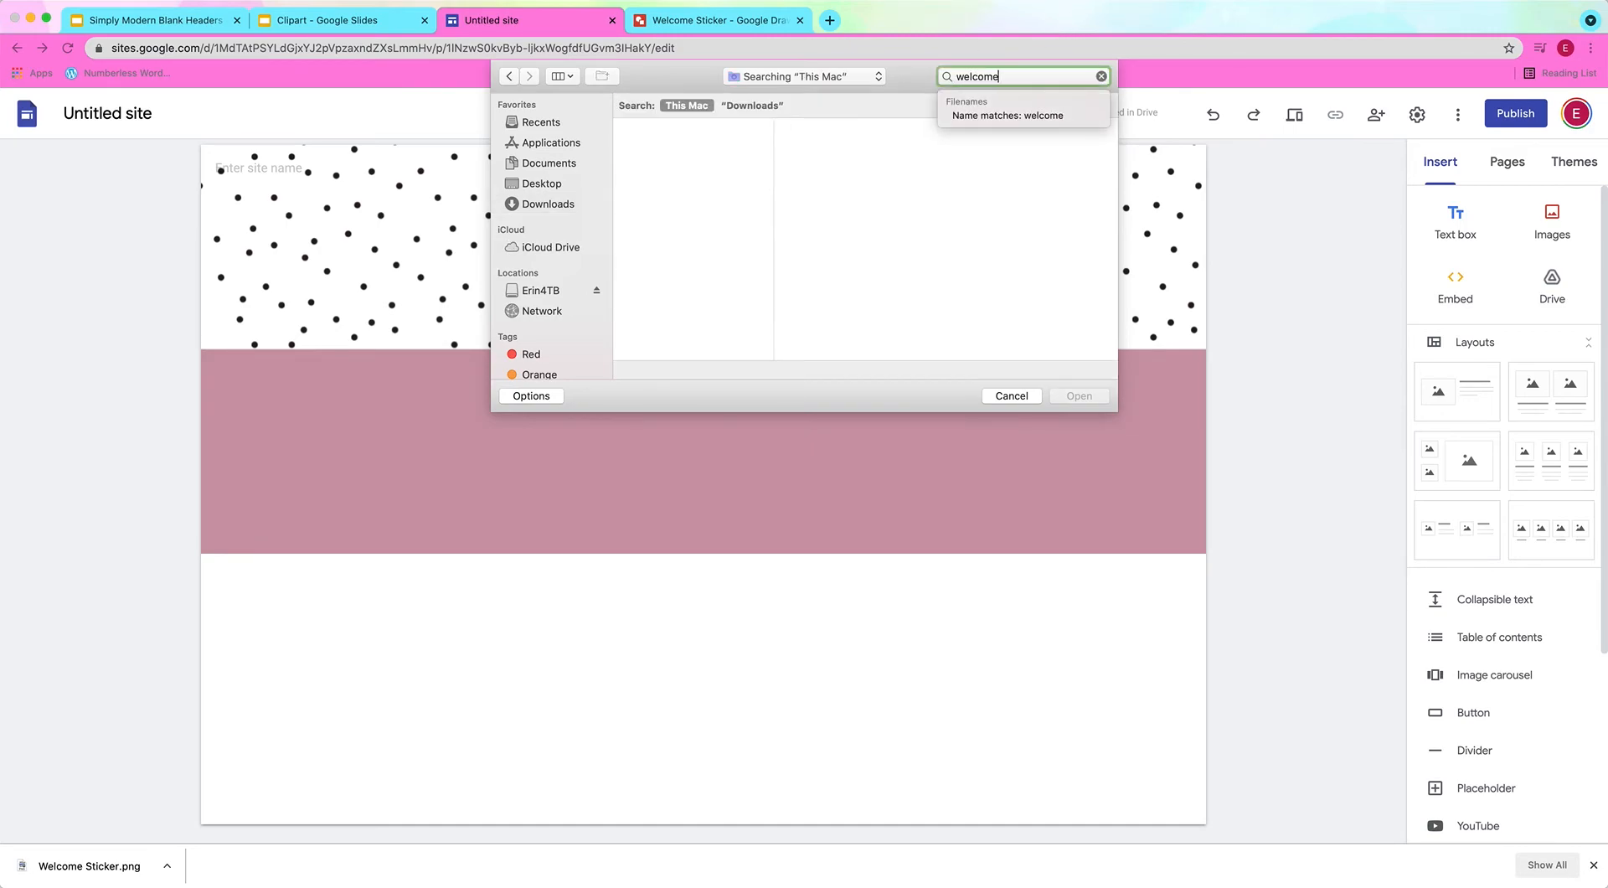
pyautogui.write('sti')
pyautogui.press('BackSpace')
pyautogui.press('BackSpace')
pyautogui.write('e sticker')
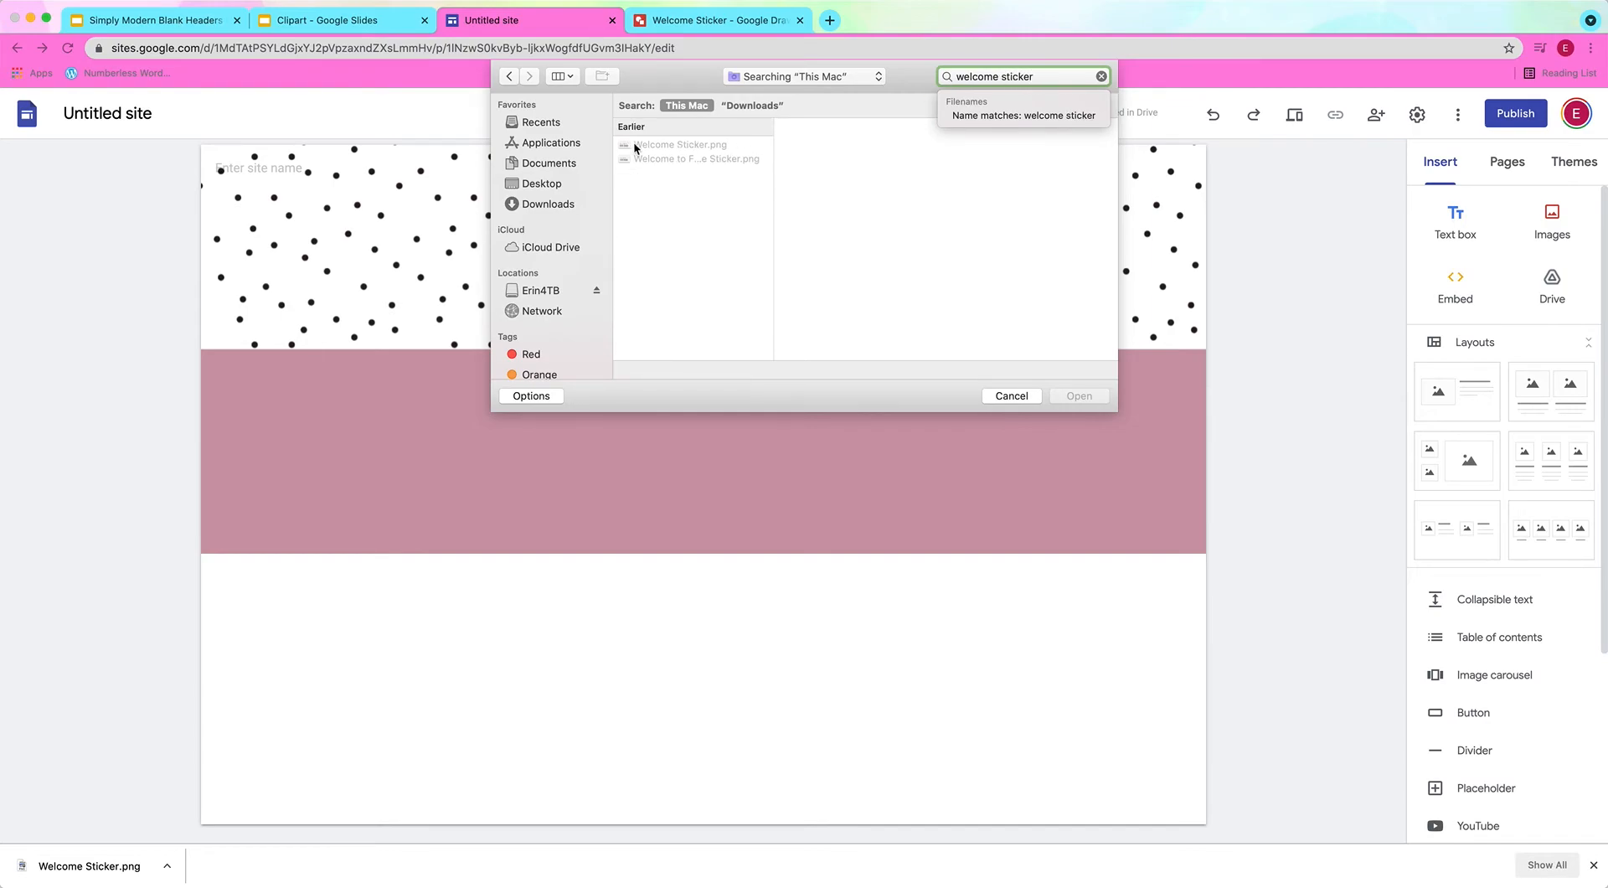
pyautogui.click(634, 145)
pyautogui.click(1079, 395)
pyautogui.moveTo(523, 361); pyautogui.dragTo(287, 244)
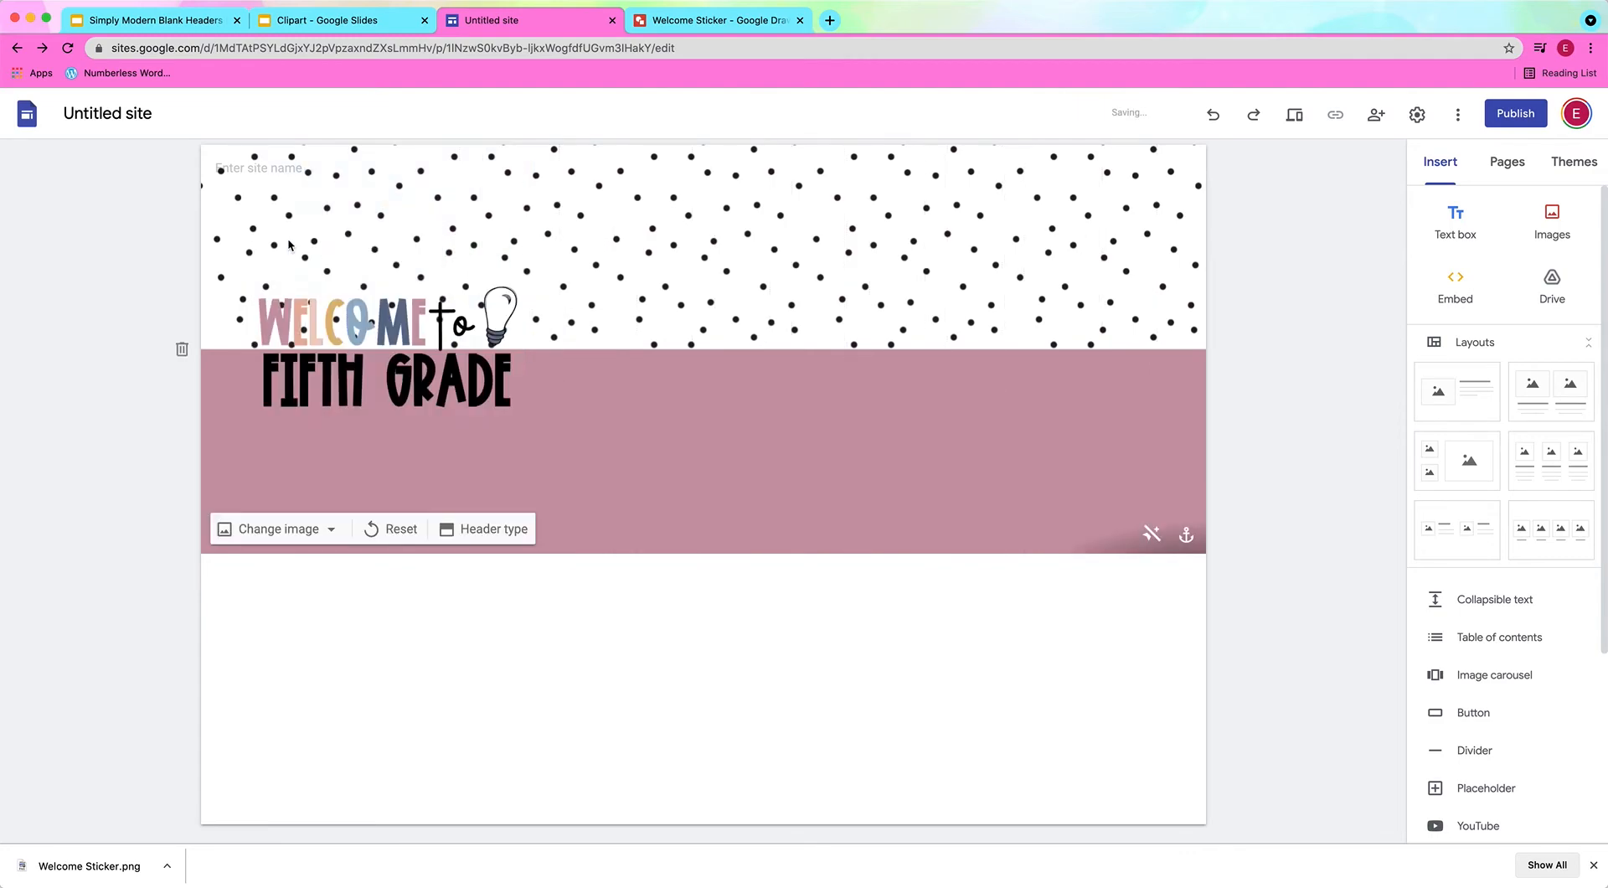
# Step: Widen the welcome sticker to nearly the full banner width and uncrop it
pyautogui.click(496, 358)
pyautogui.moveTo(538, 349); pyautogui.dragTo(1157, 349)
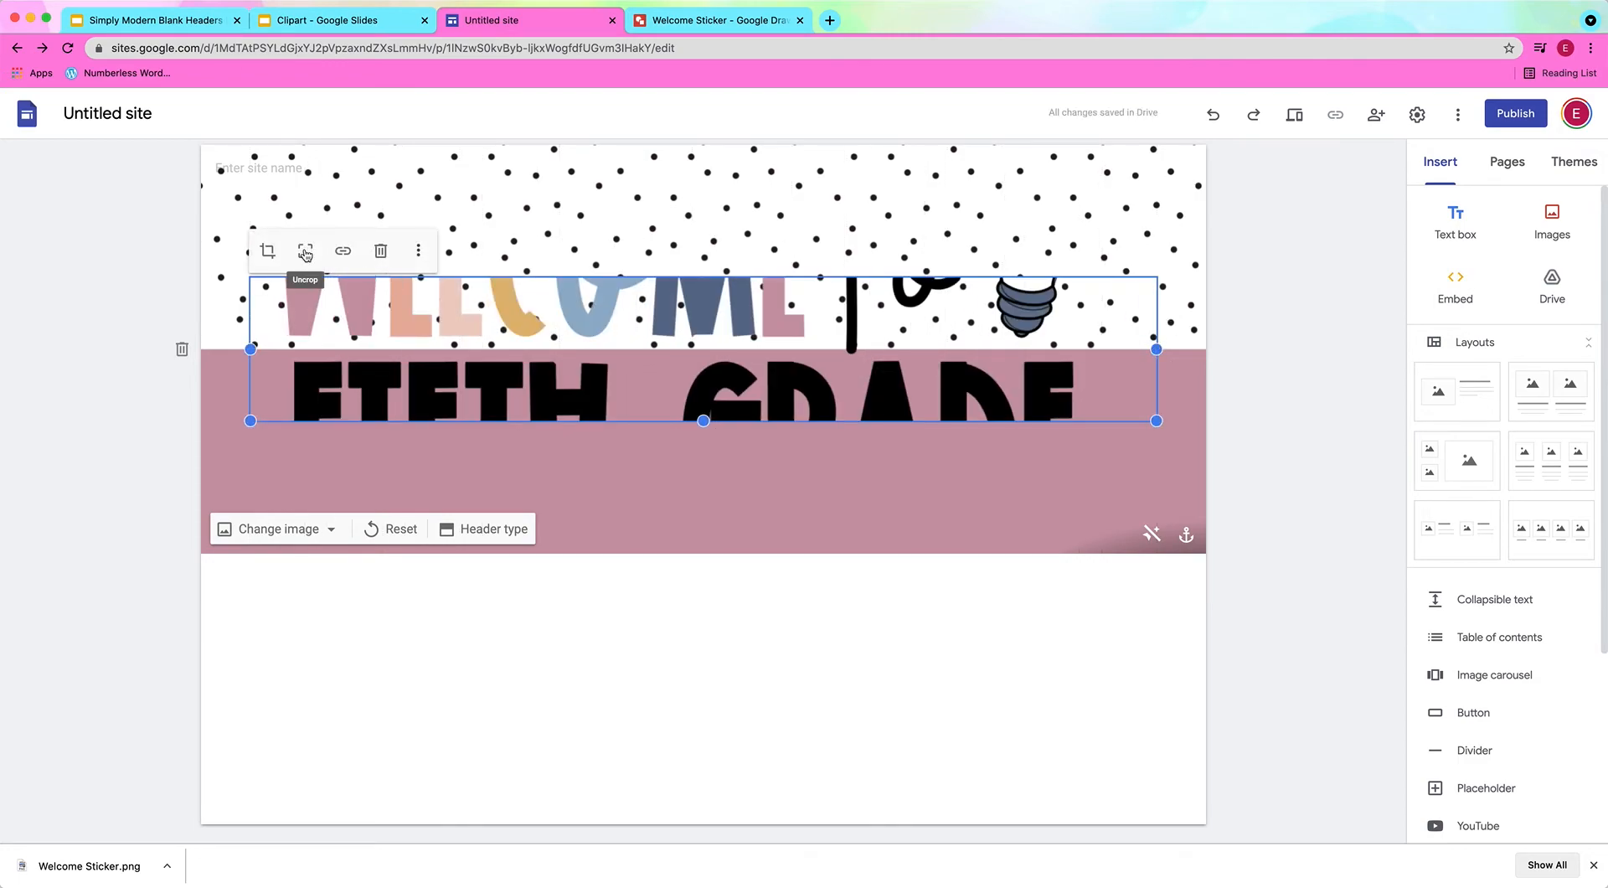
pyautogui.click(305, 251)
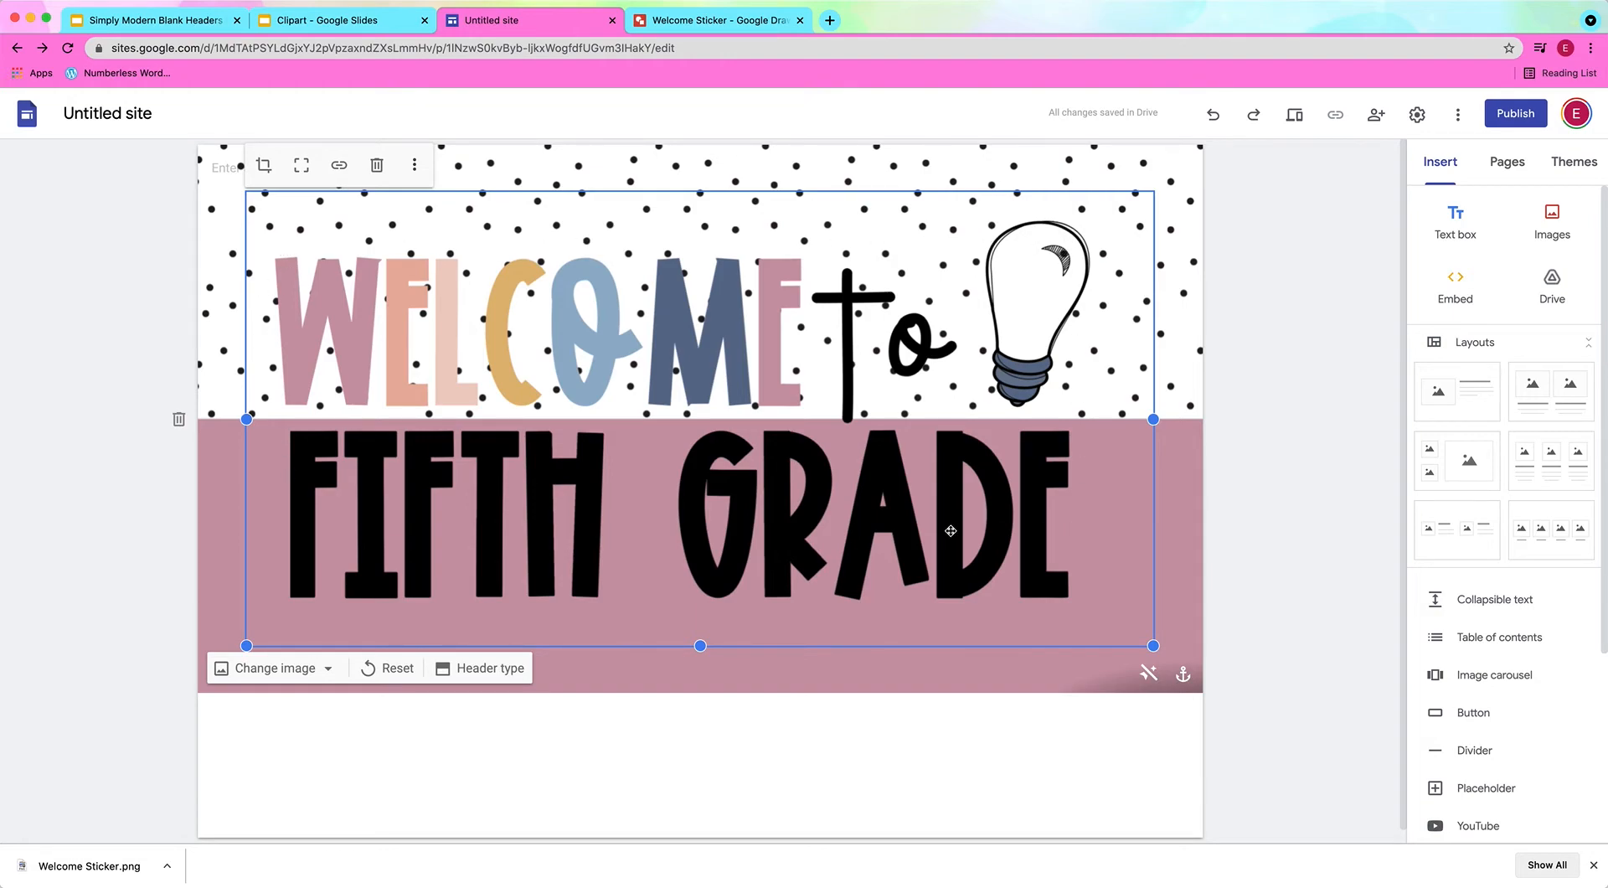
# Step: Check the framed header slide, then preview the site in large-screen, tablet and phone views and exit the preview
pyautogui.click(132, 23)
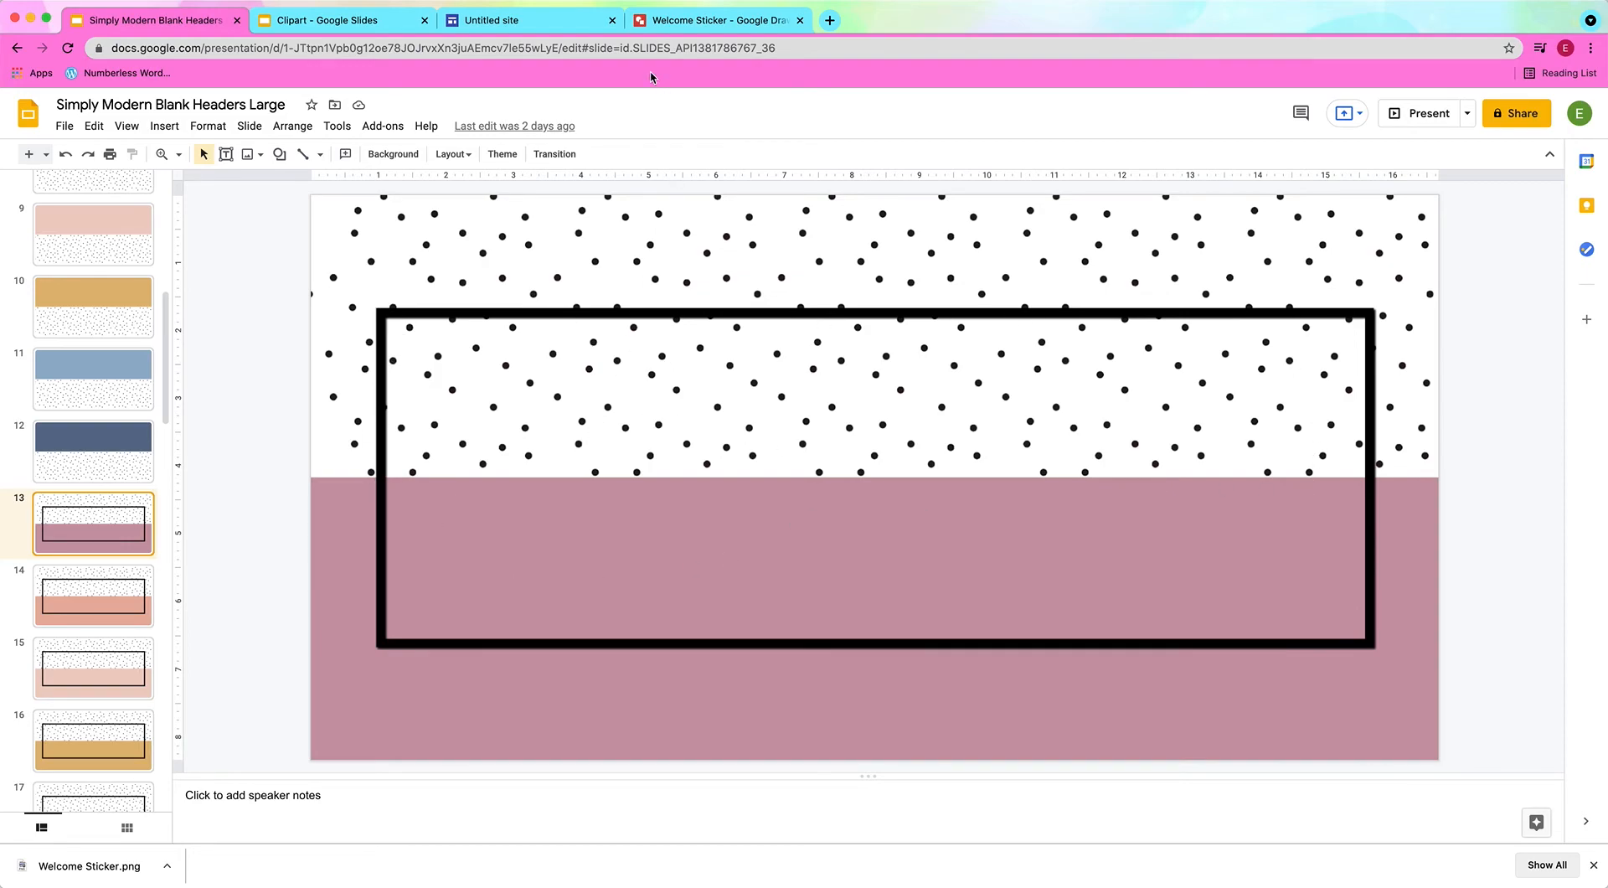
pyautogui.click(488, 20)
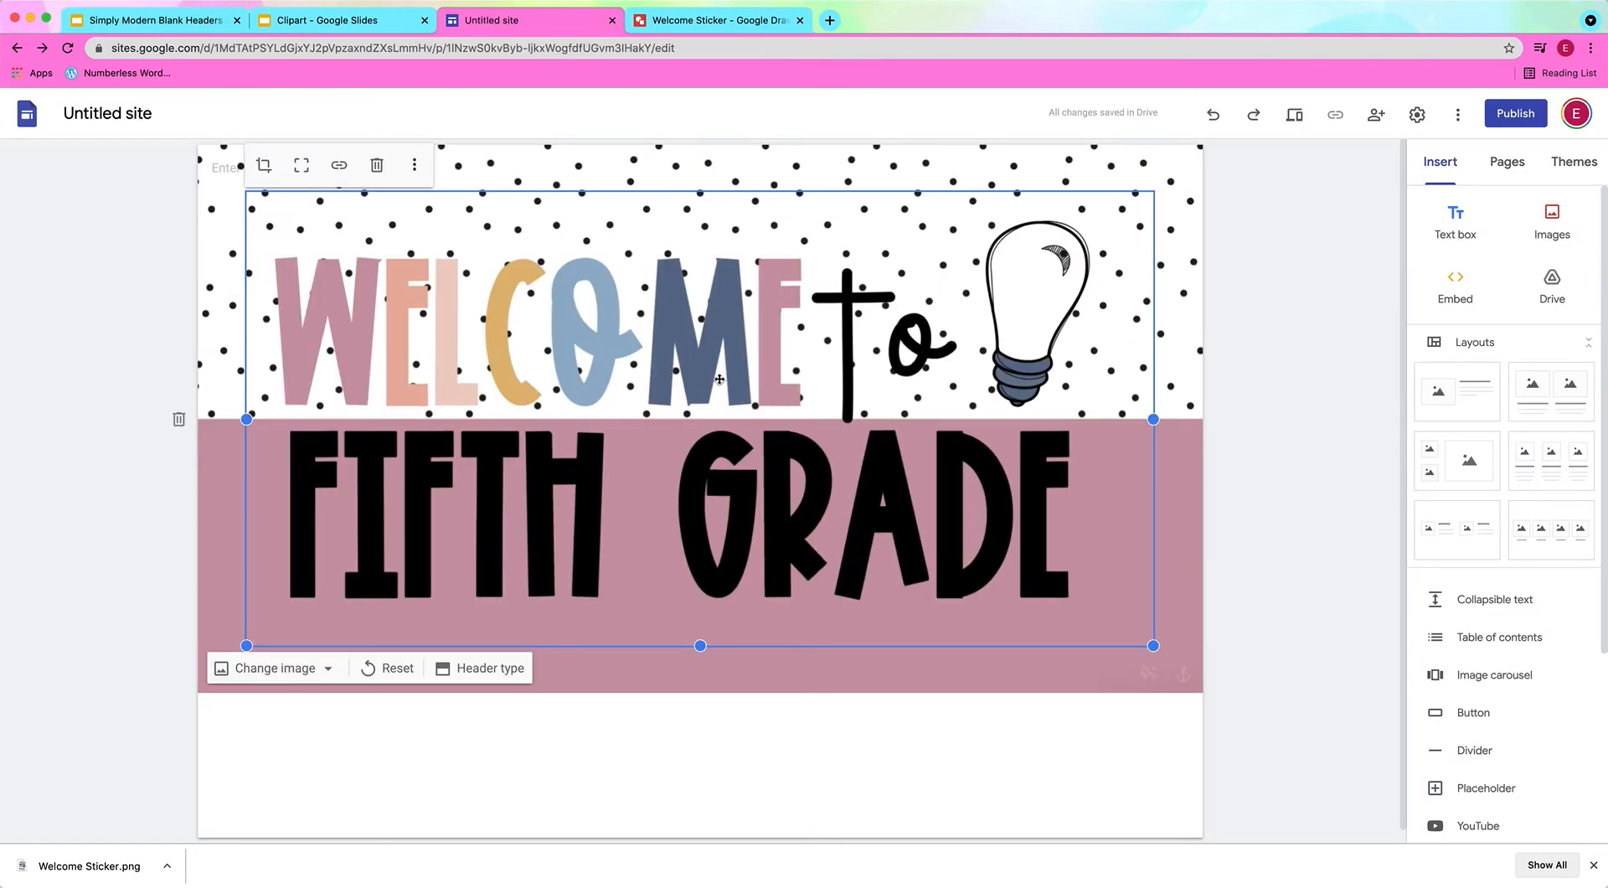
pyautogui.click(1241, 448)
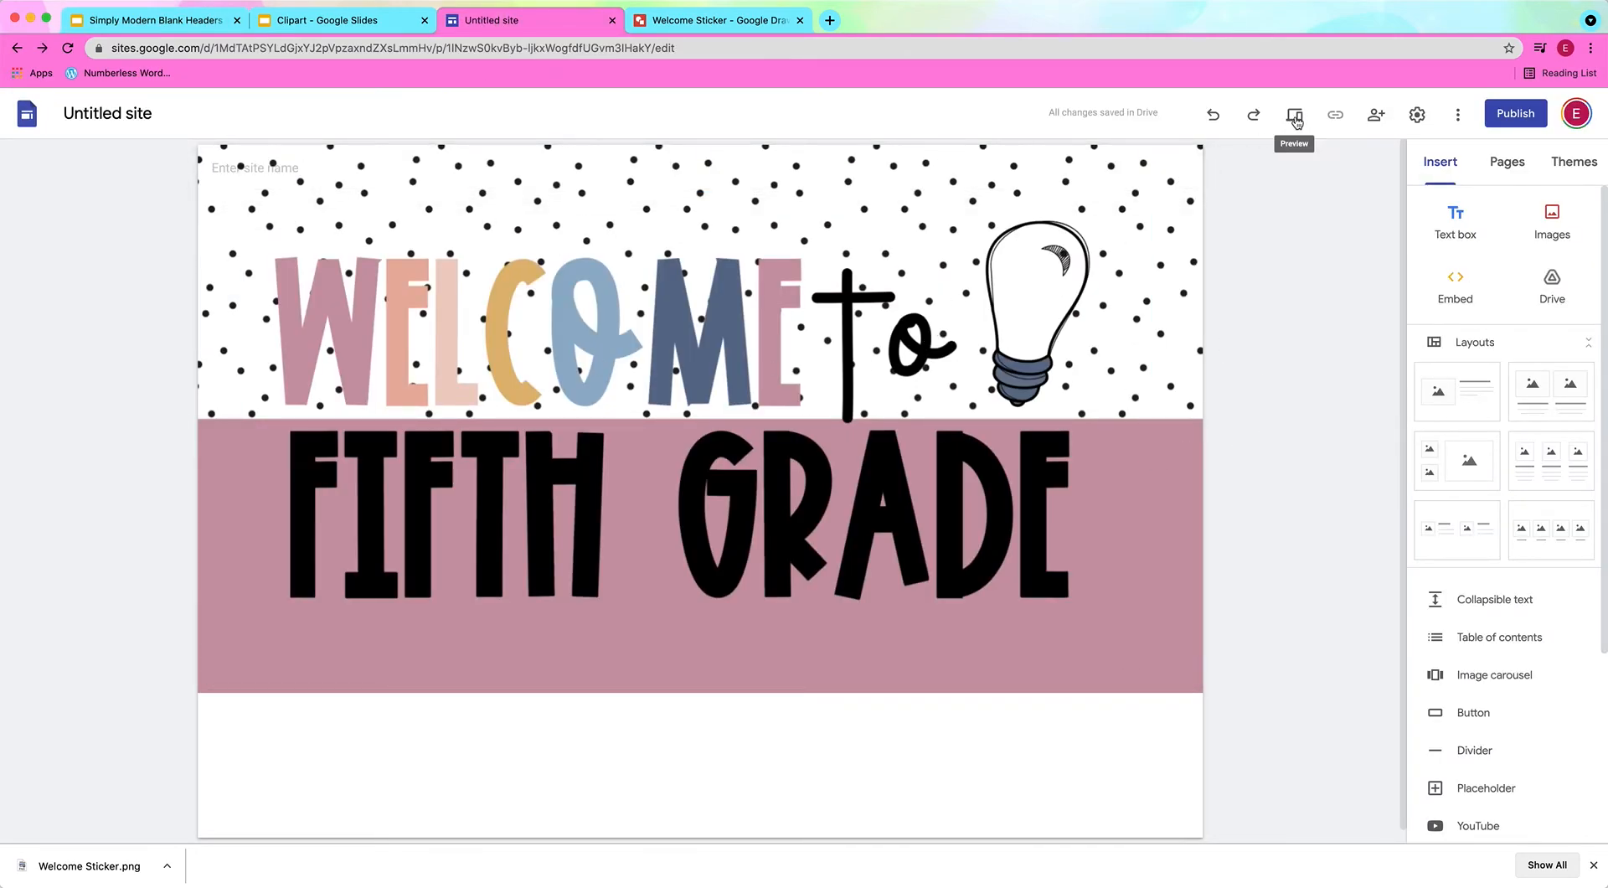
pyautogui.click(1294, 117)
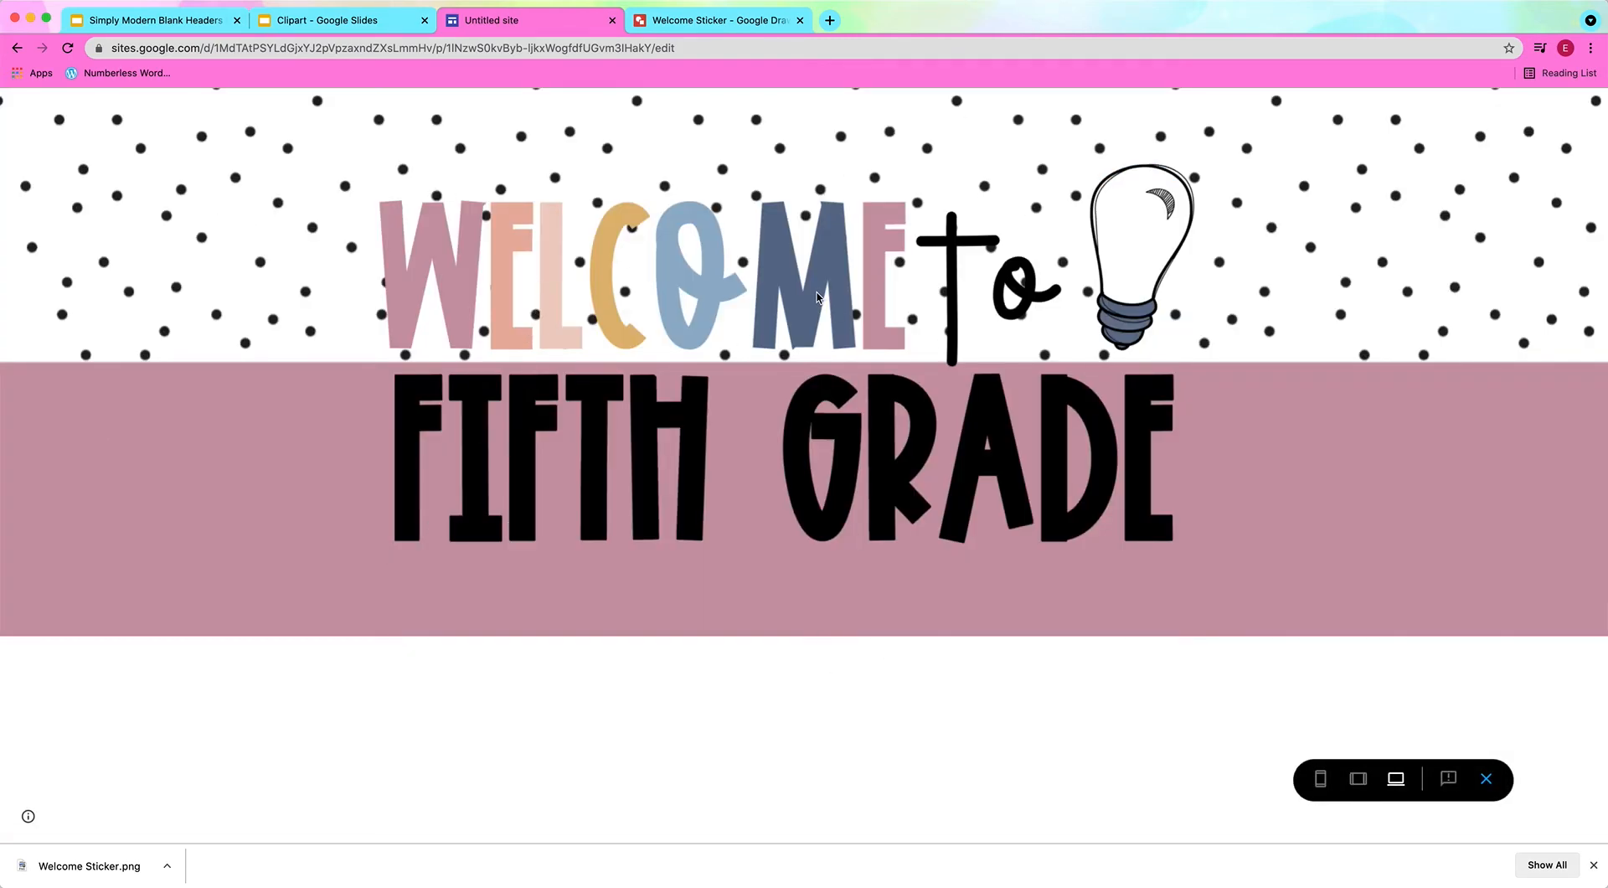
pyautogui.click(1358, 778)
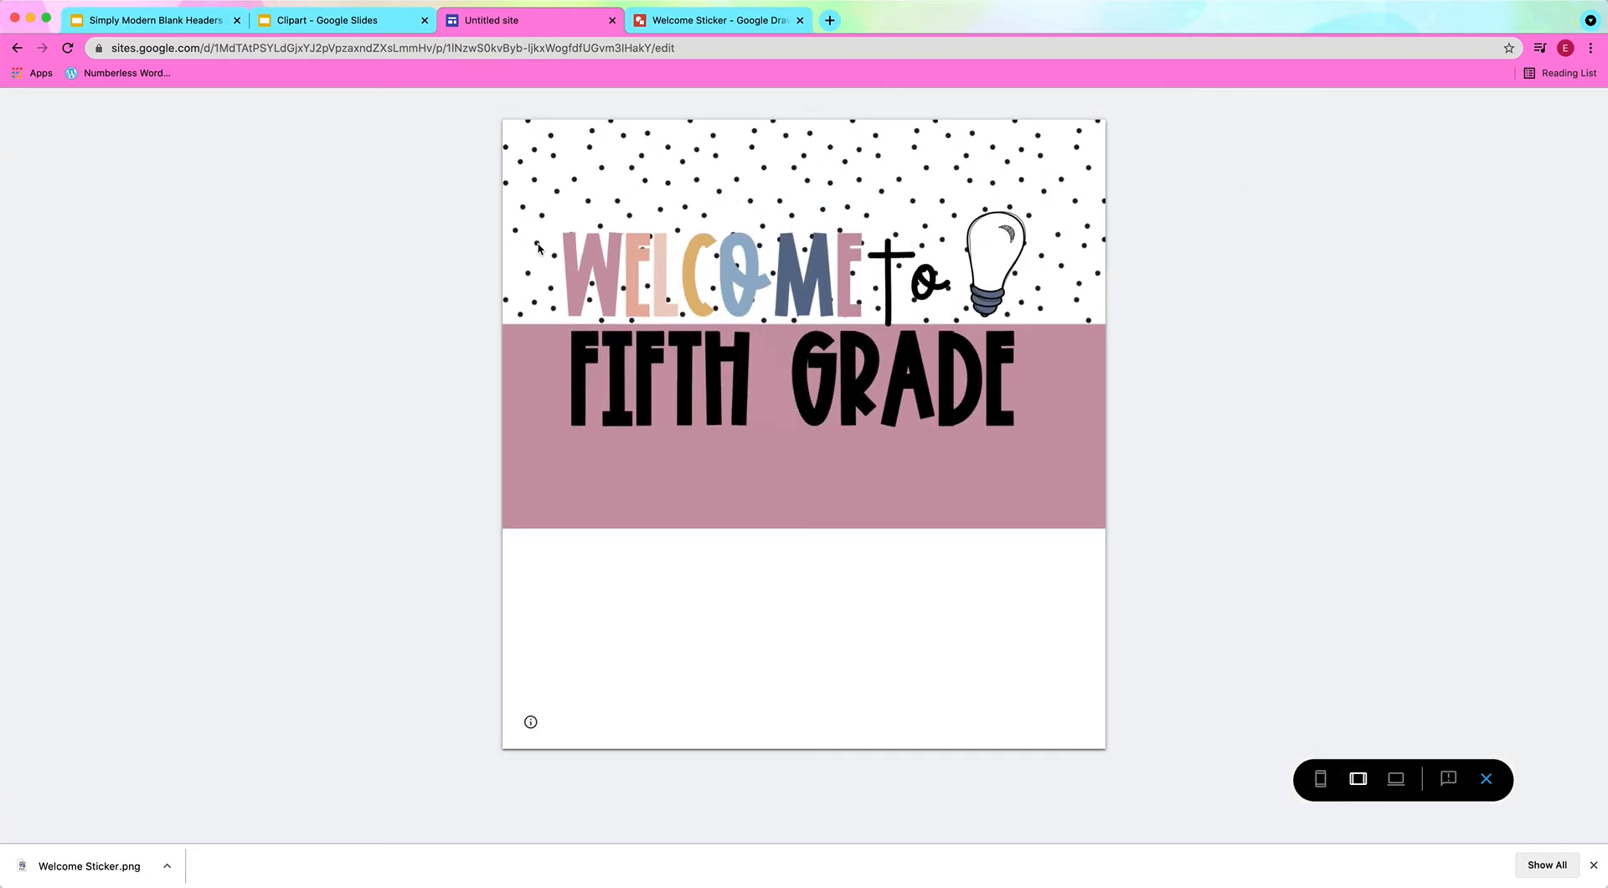
pyautogui.click(1320, 781)
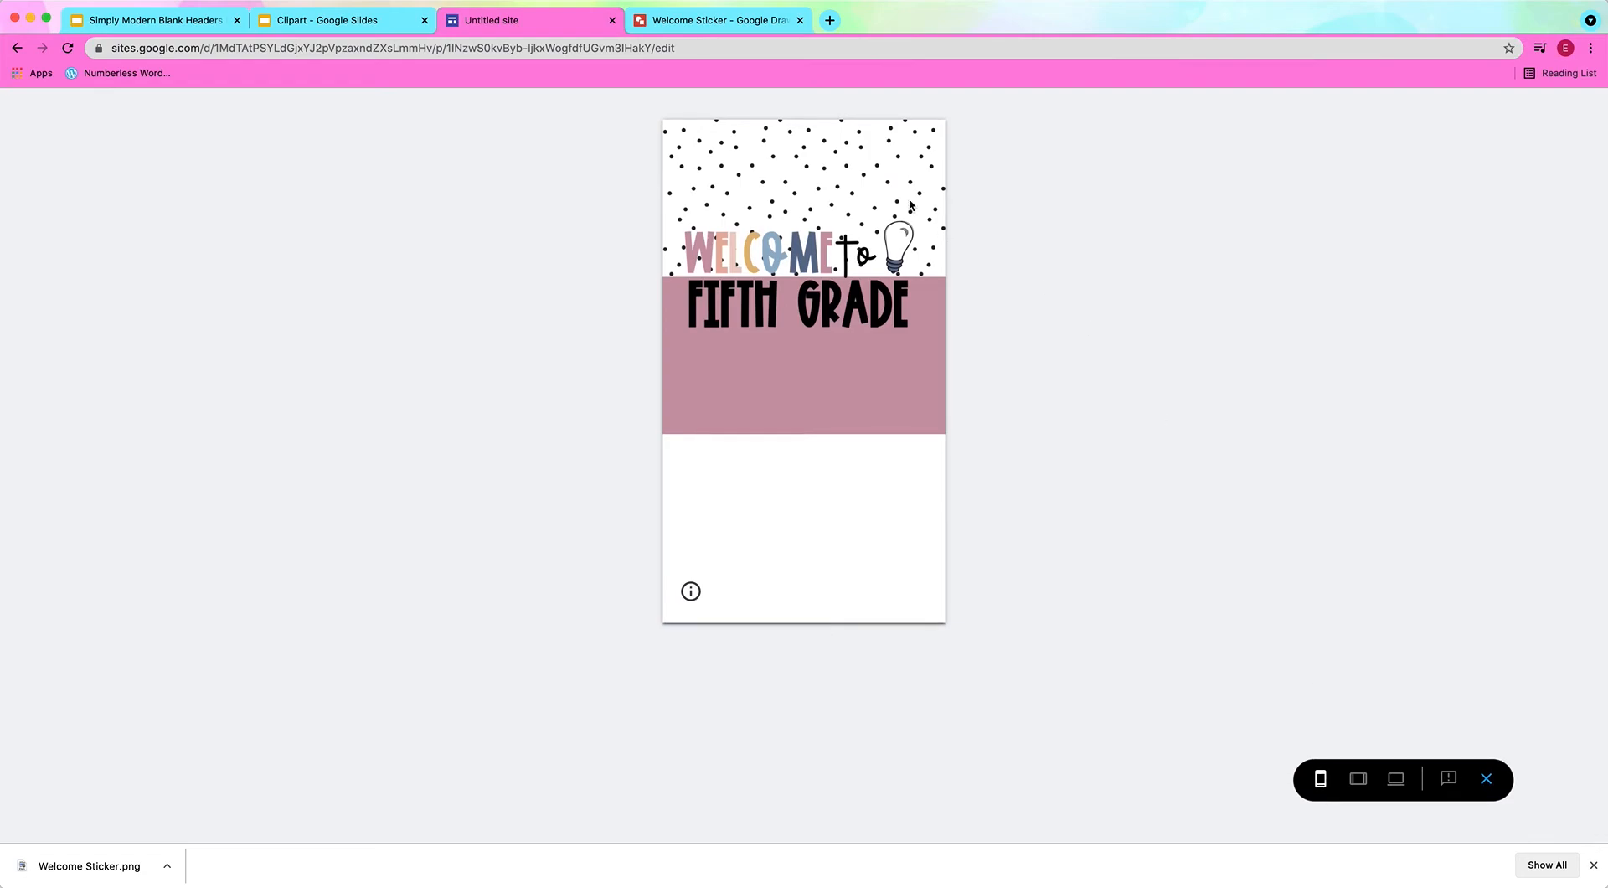
pyautogui.click(1487, 779)
# Step: Switch to PowerPoint, create a blank presentation and delete all placeholders from its first slide
pyautogui.click(680, 20)
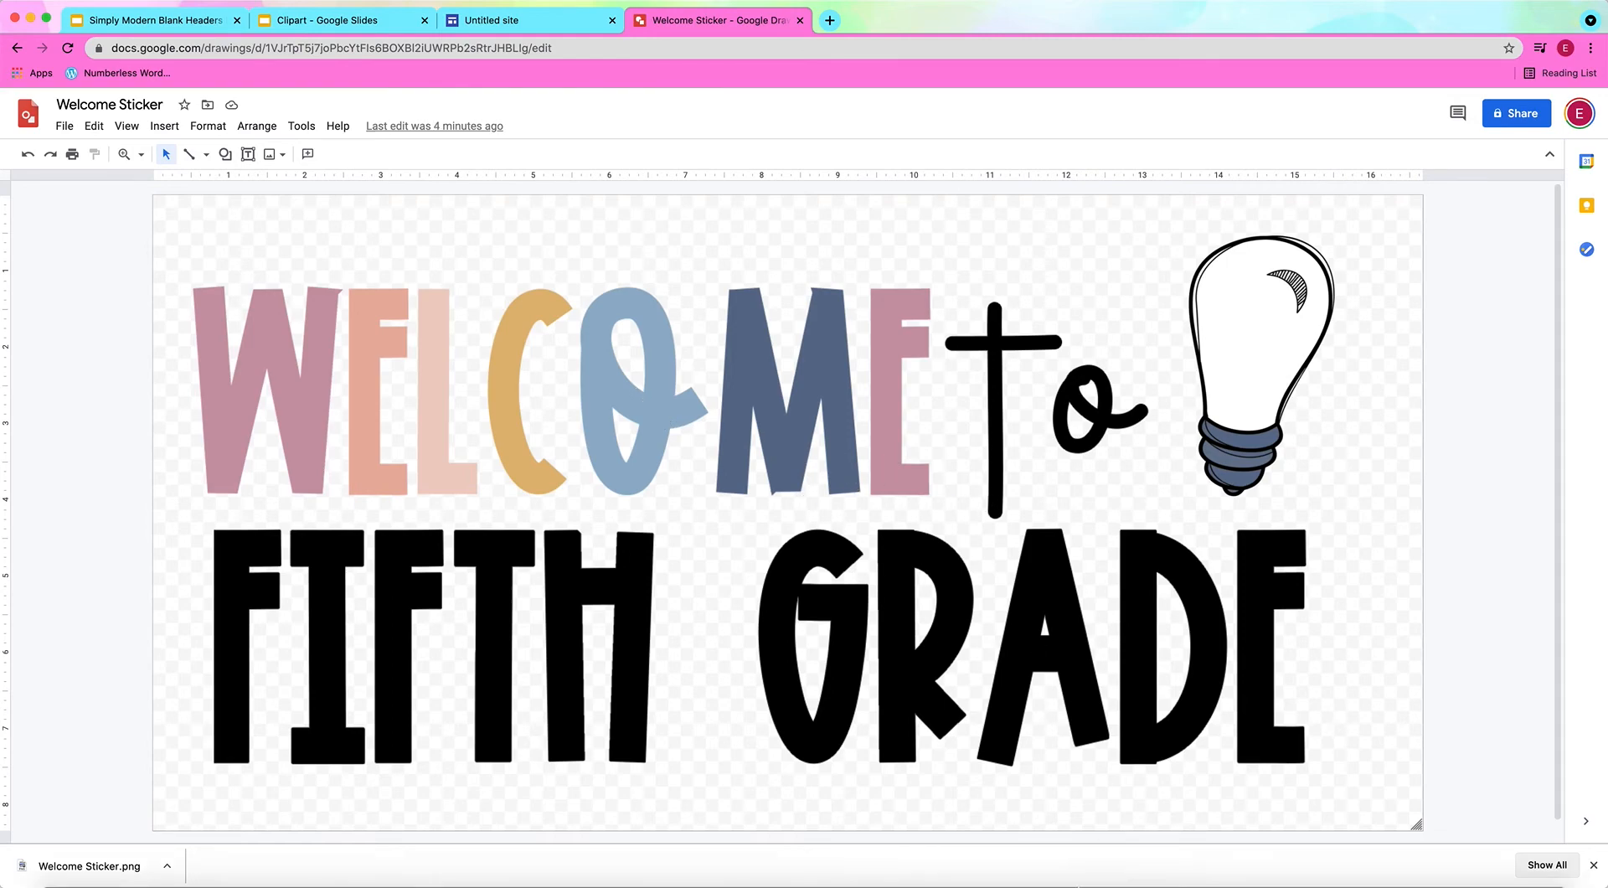
pyautogui.moveTo(1135, 875)
pyautogui.click(1260, 854)
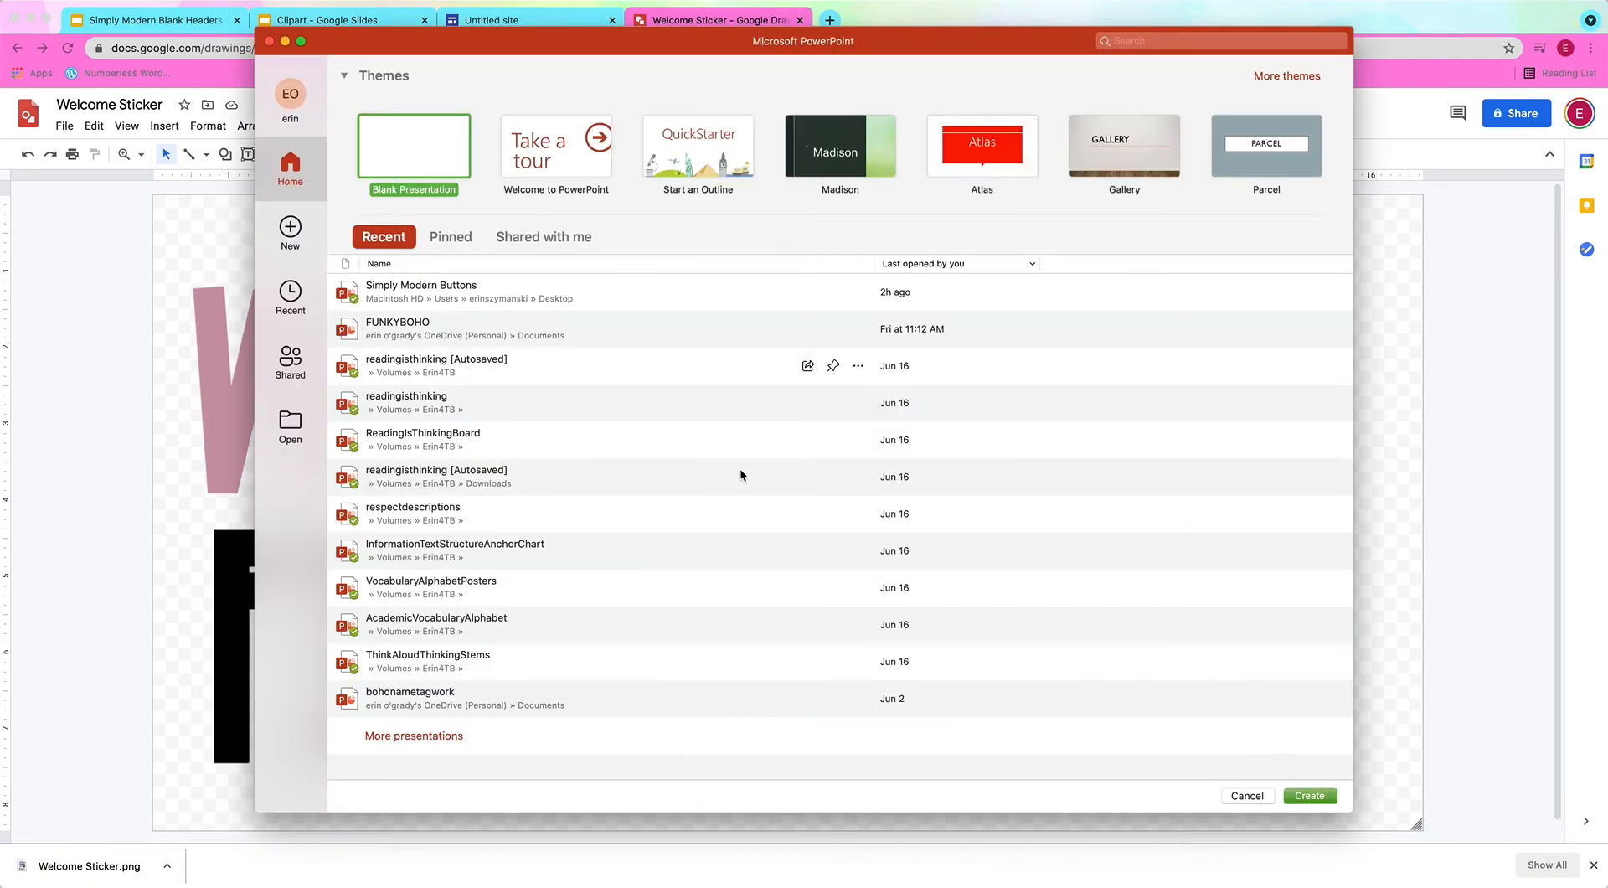
pyautogui.click(1323, 795)
pyautogui.moveTo(409, 315); pyautogui.dragTo(1165, 733)
pyautogui.press('Delete')
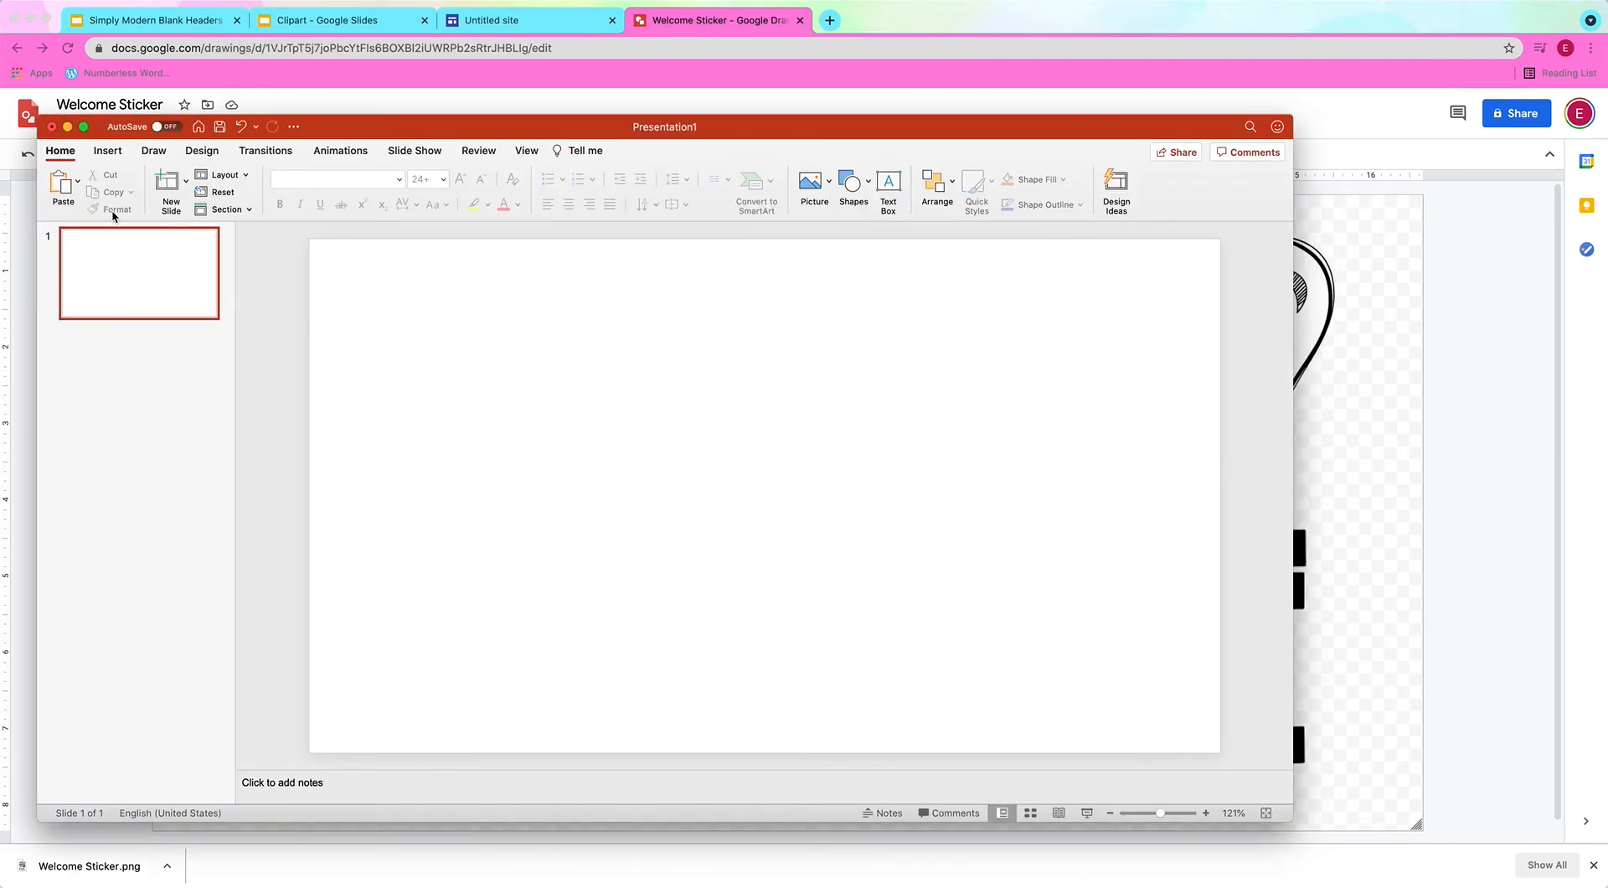
pyautogui.click(83, 126)
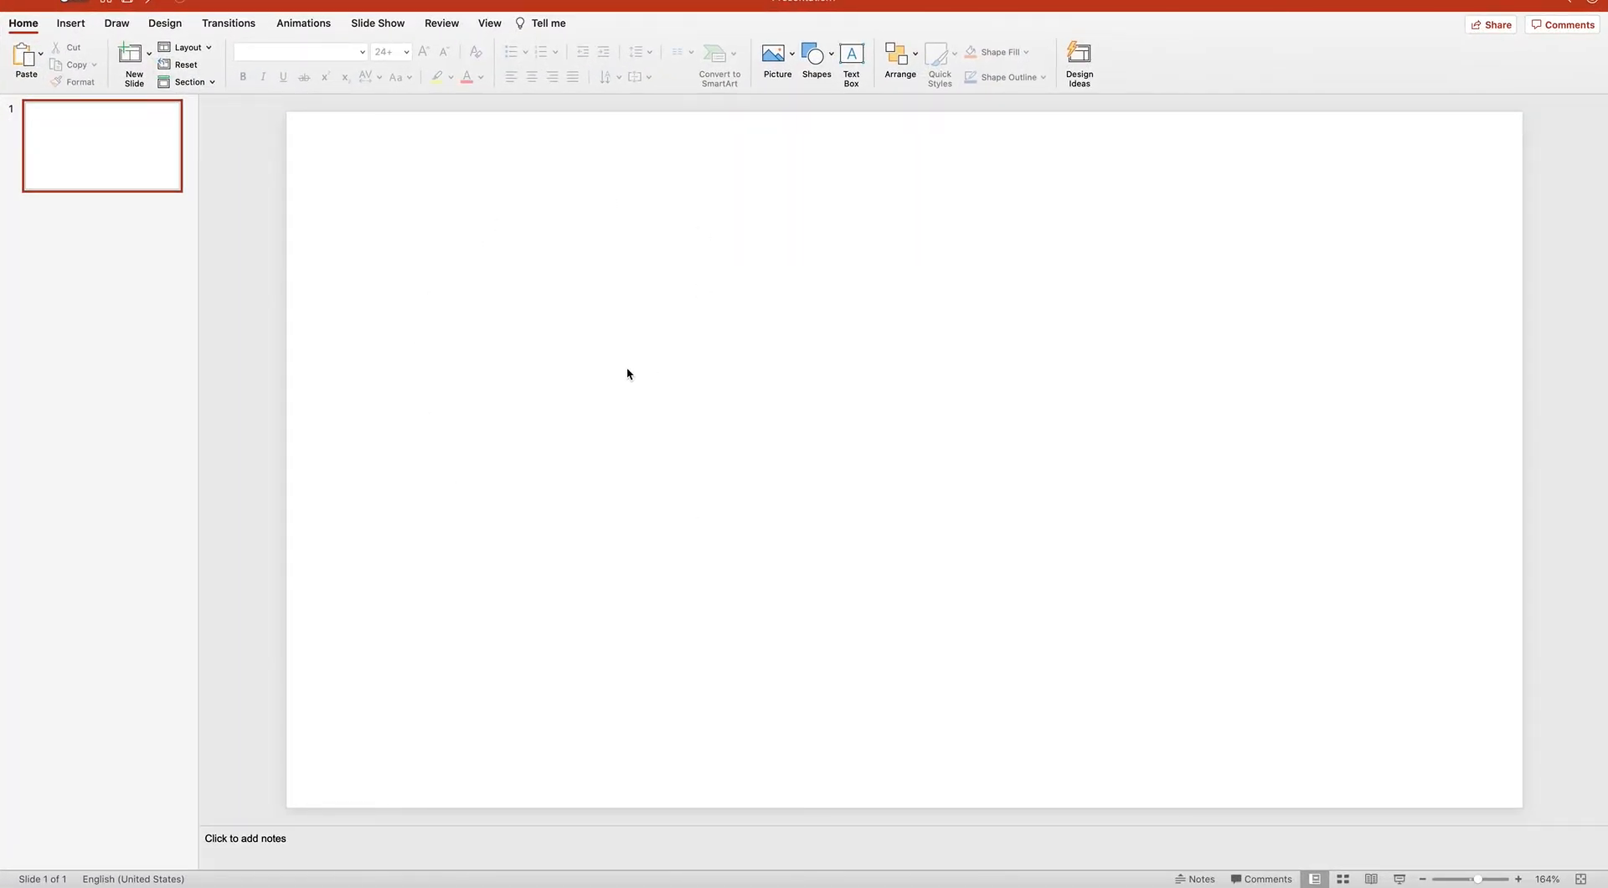
pyautogui.moveTo(1480, 880); pyautogui.dragTo(1465, 880)
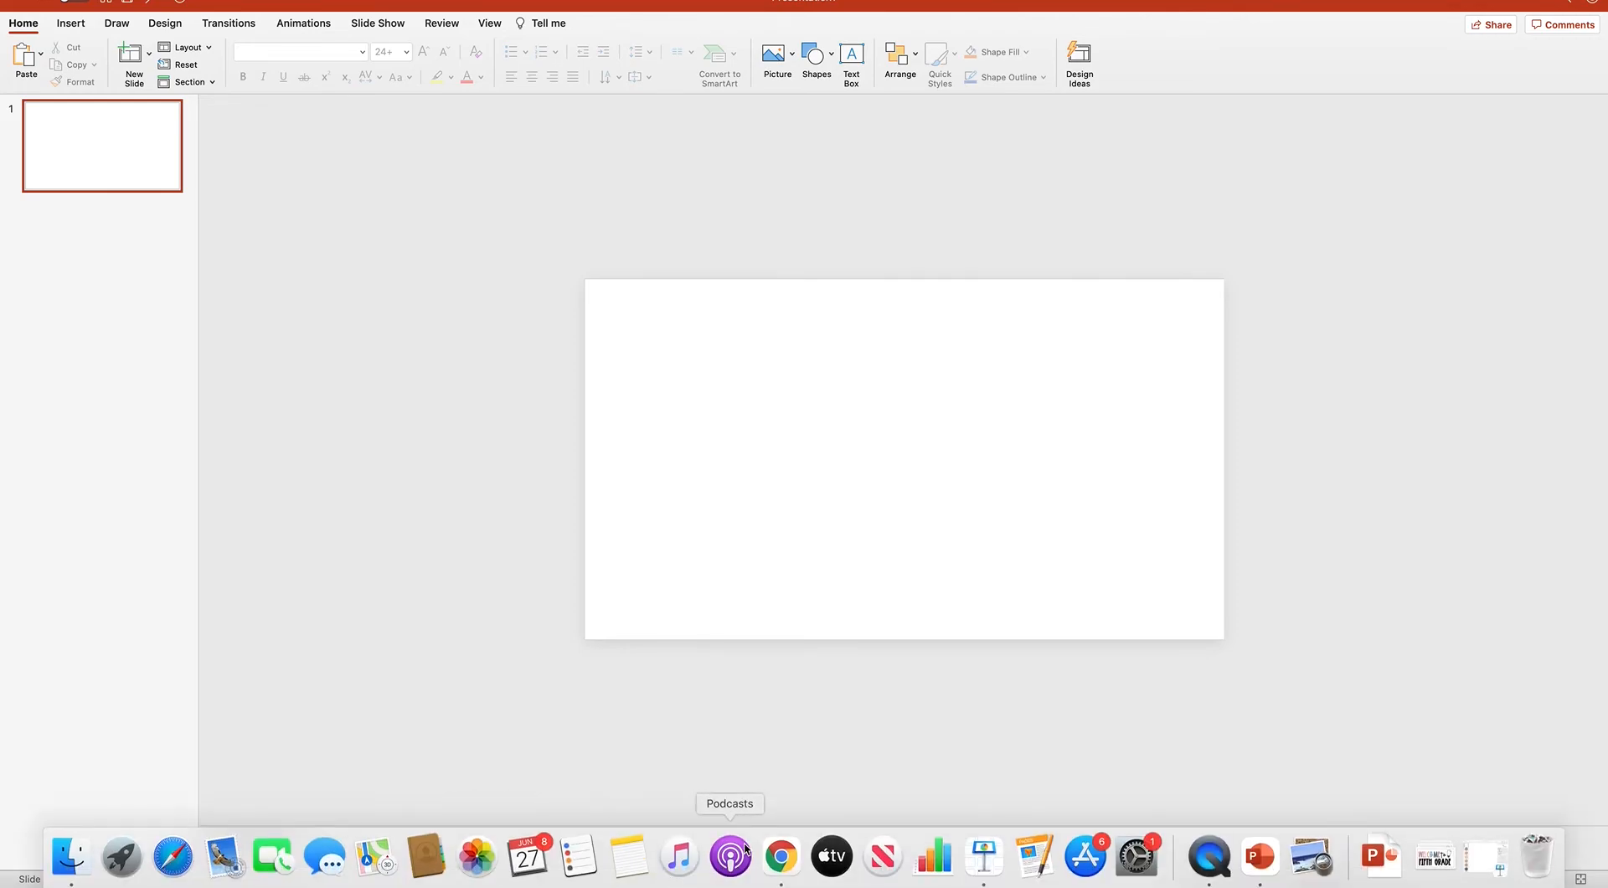
# Step: Switch to Chrome and copy the WELCOME, to, light bulb and FIFTH GRADE images from the Welcome Sticker drawing
pyautogui.click(783, 856)
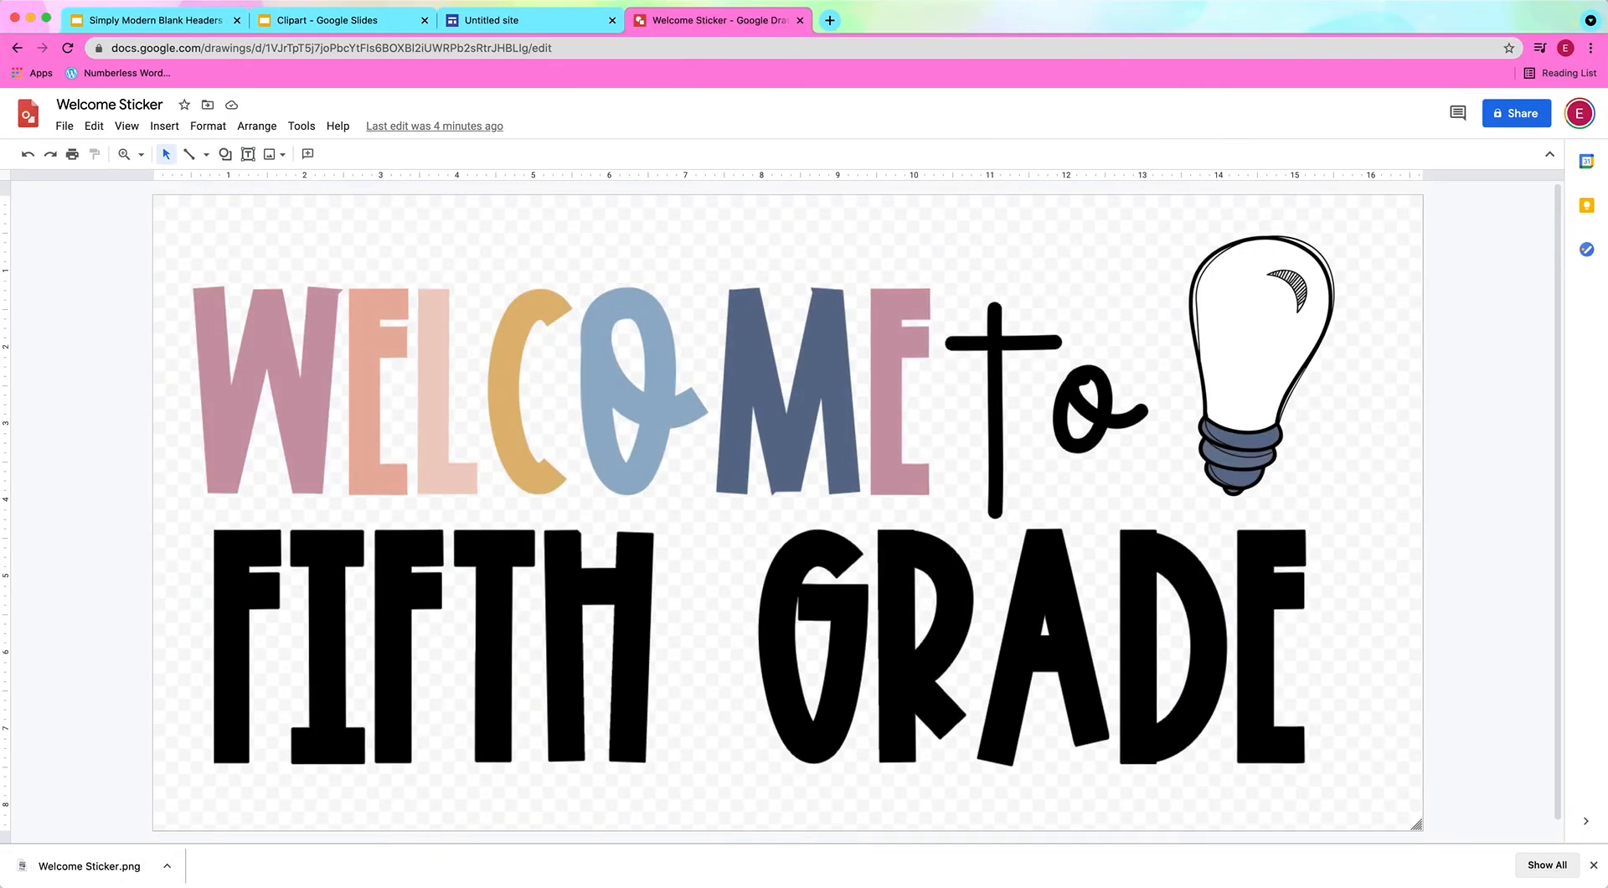
pyautogui.click(611, 391)
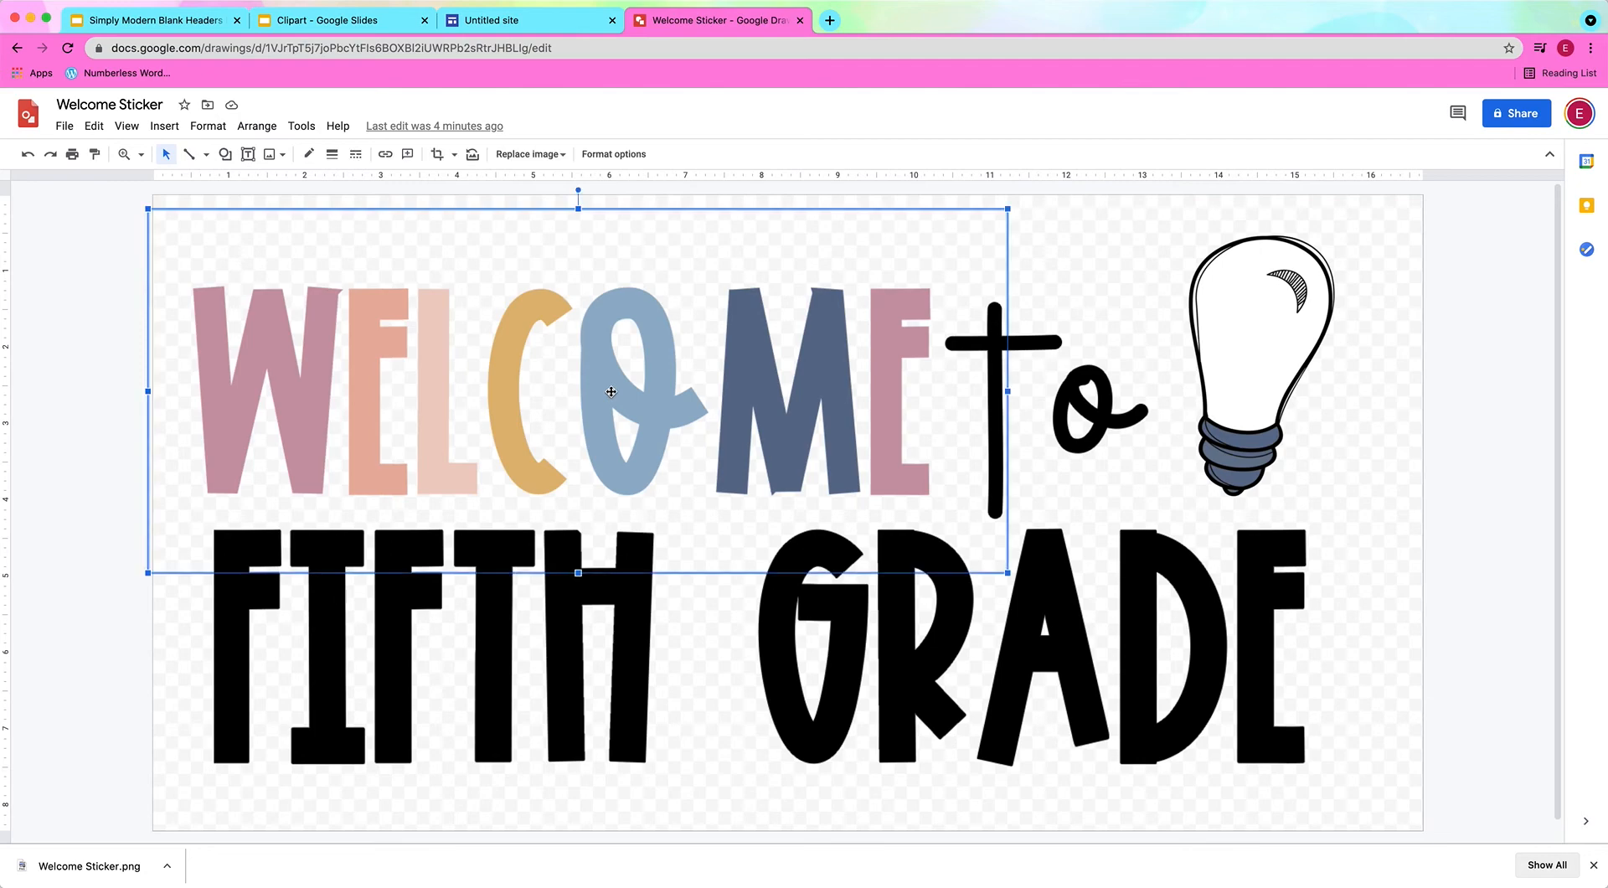
pyautogui.keyDown('shift'); pyautogui.click(1084, 390); pyautogui.keyUp('shift')
pyautogui.keyDown('shift'); pyautogui.click(1290, 368); pyautogui.keyUp('shift')
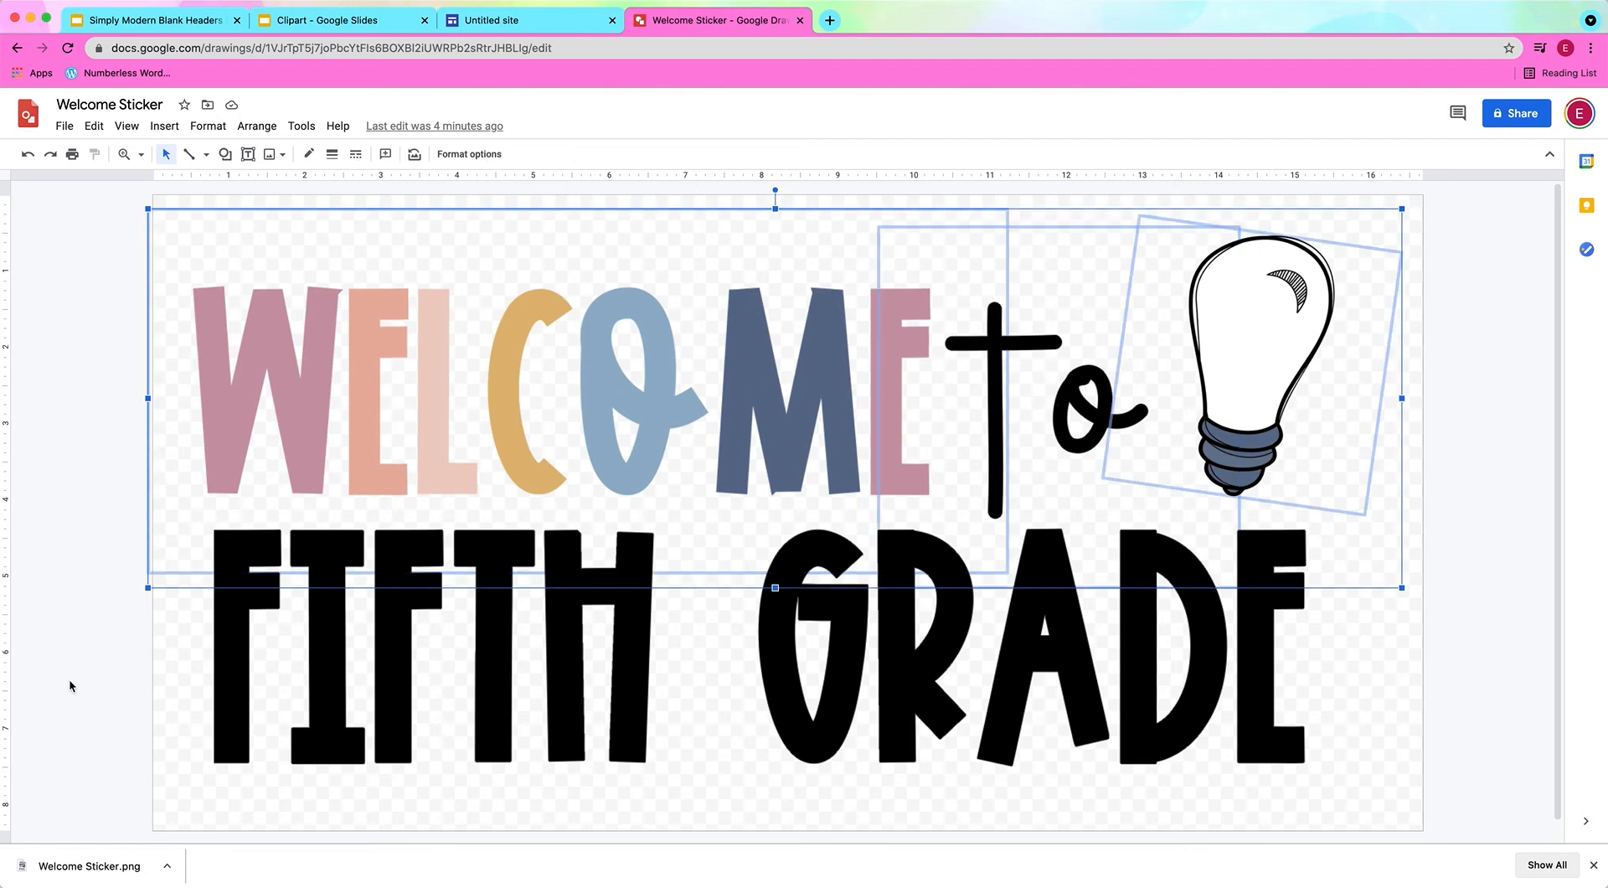
pyautogui.keyDown('shift'); pyautogui.click(295, 673); pyautogui.keyUp('shift')
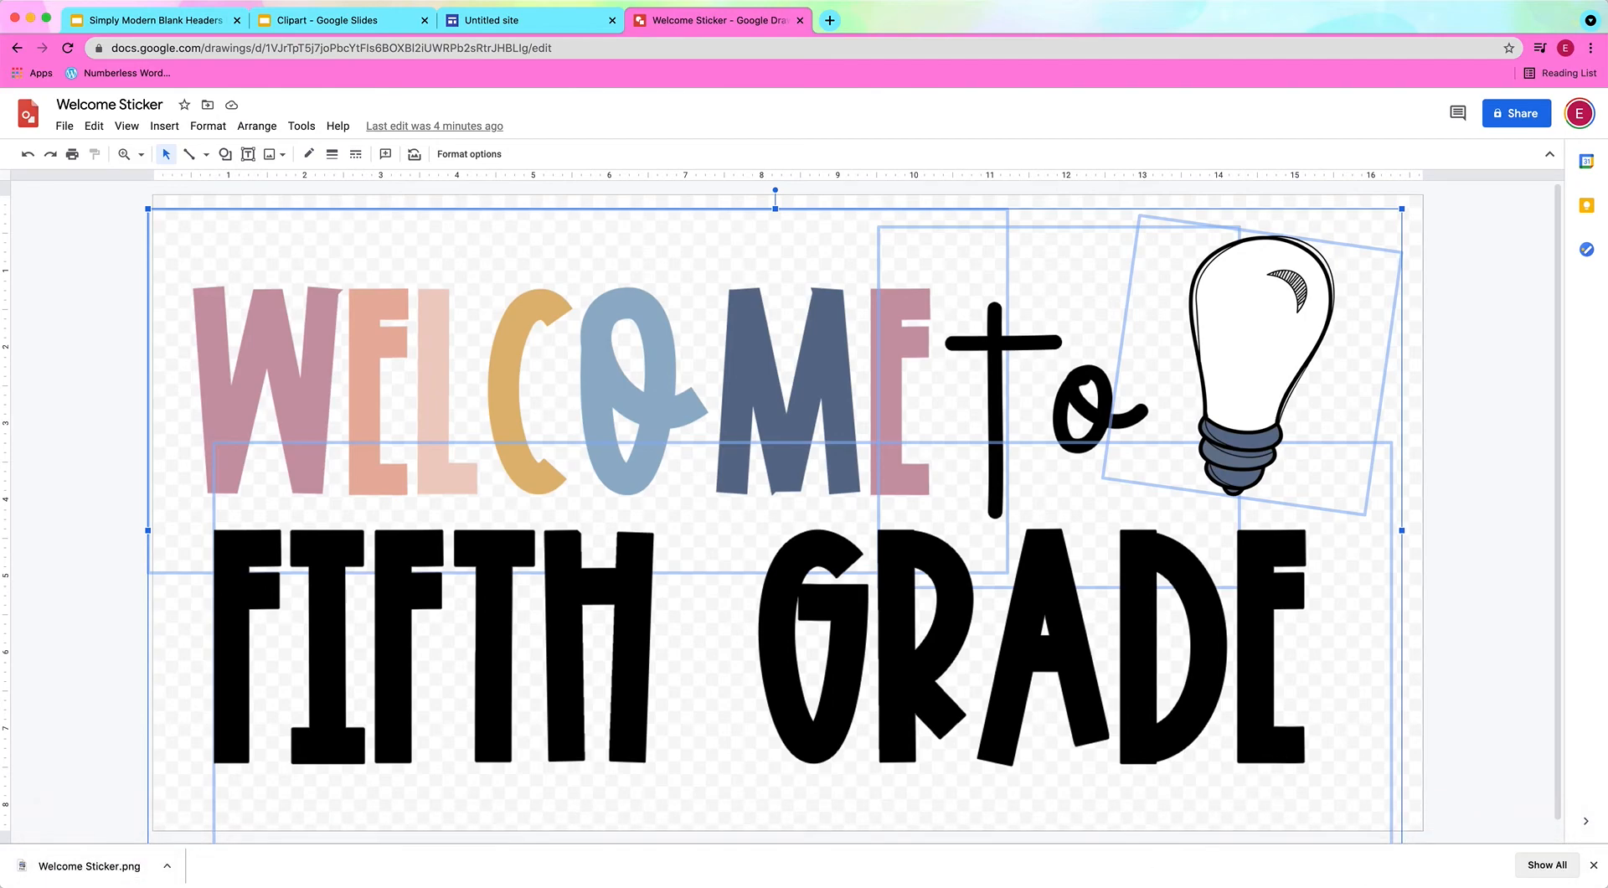
# Step: Switch back to PowerPoint and paste the four copied sticker images into the blank slide
pyautogui.click(1245, 858)
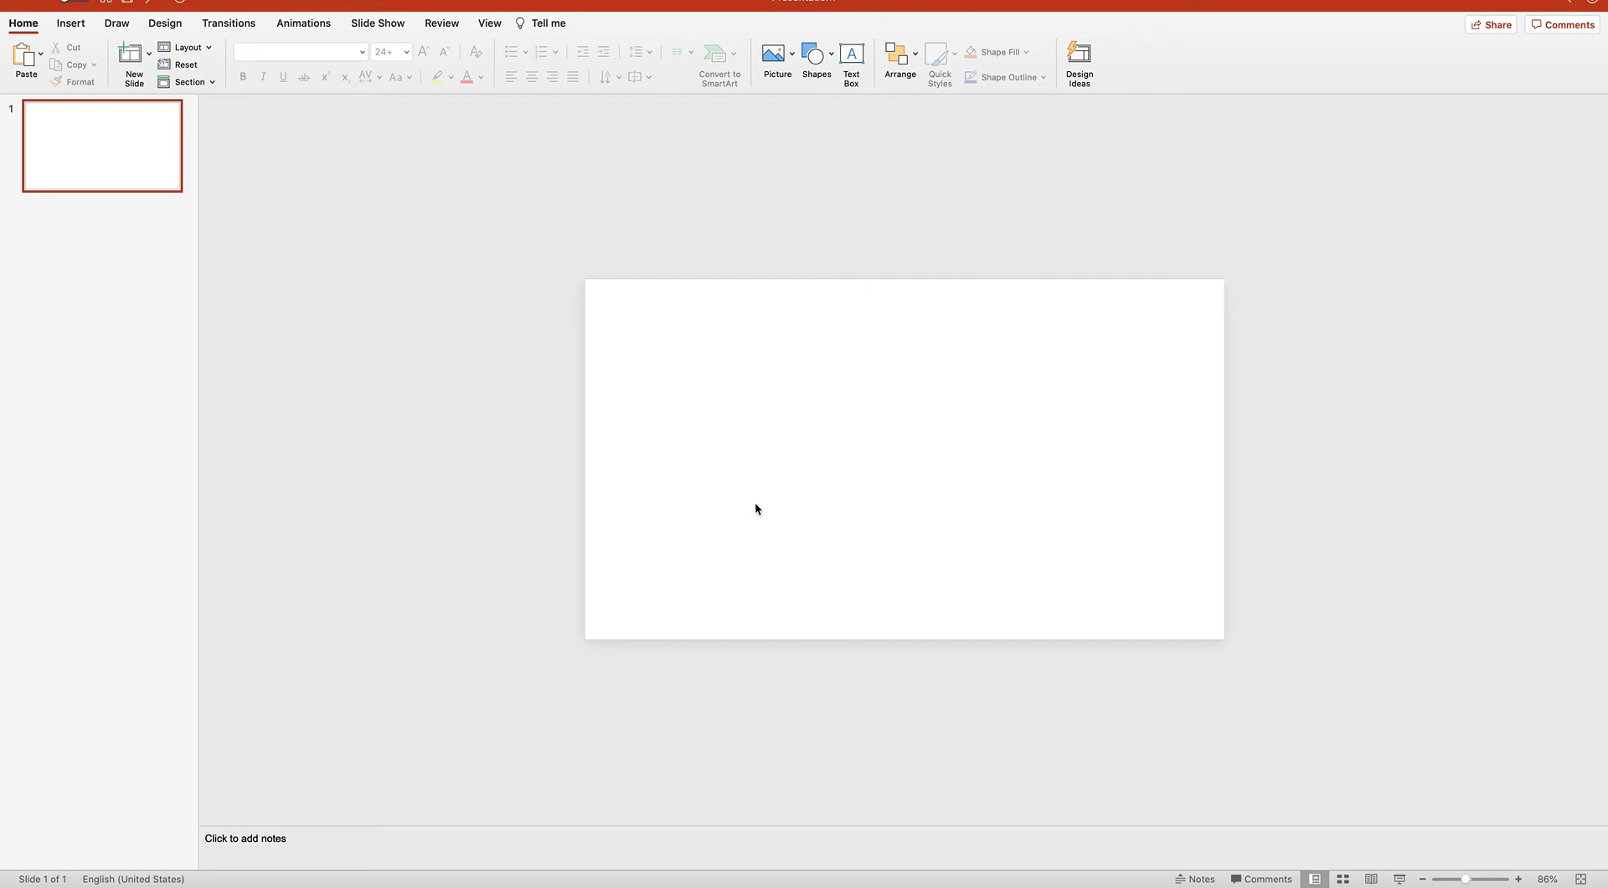
pyautogui.press('super+v')
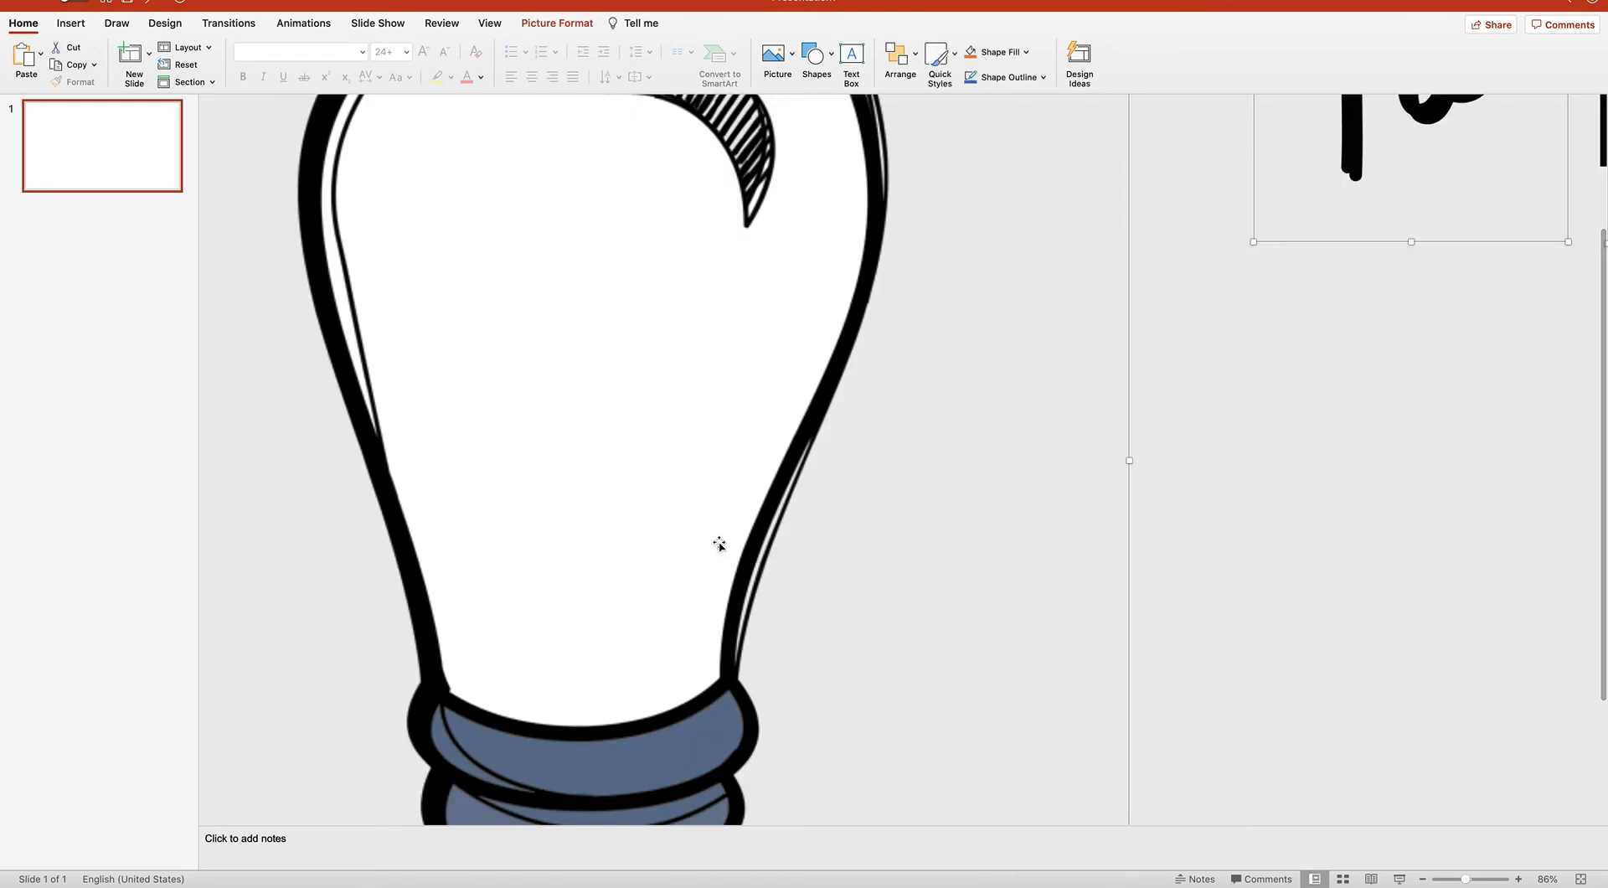
pyautogui.moveTo(1461, 879); pyautogui.dragTo(1438, 878)
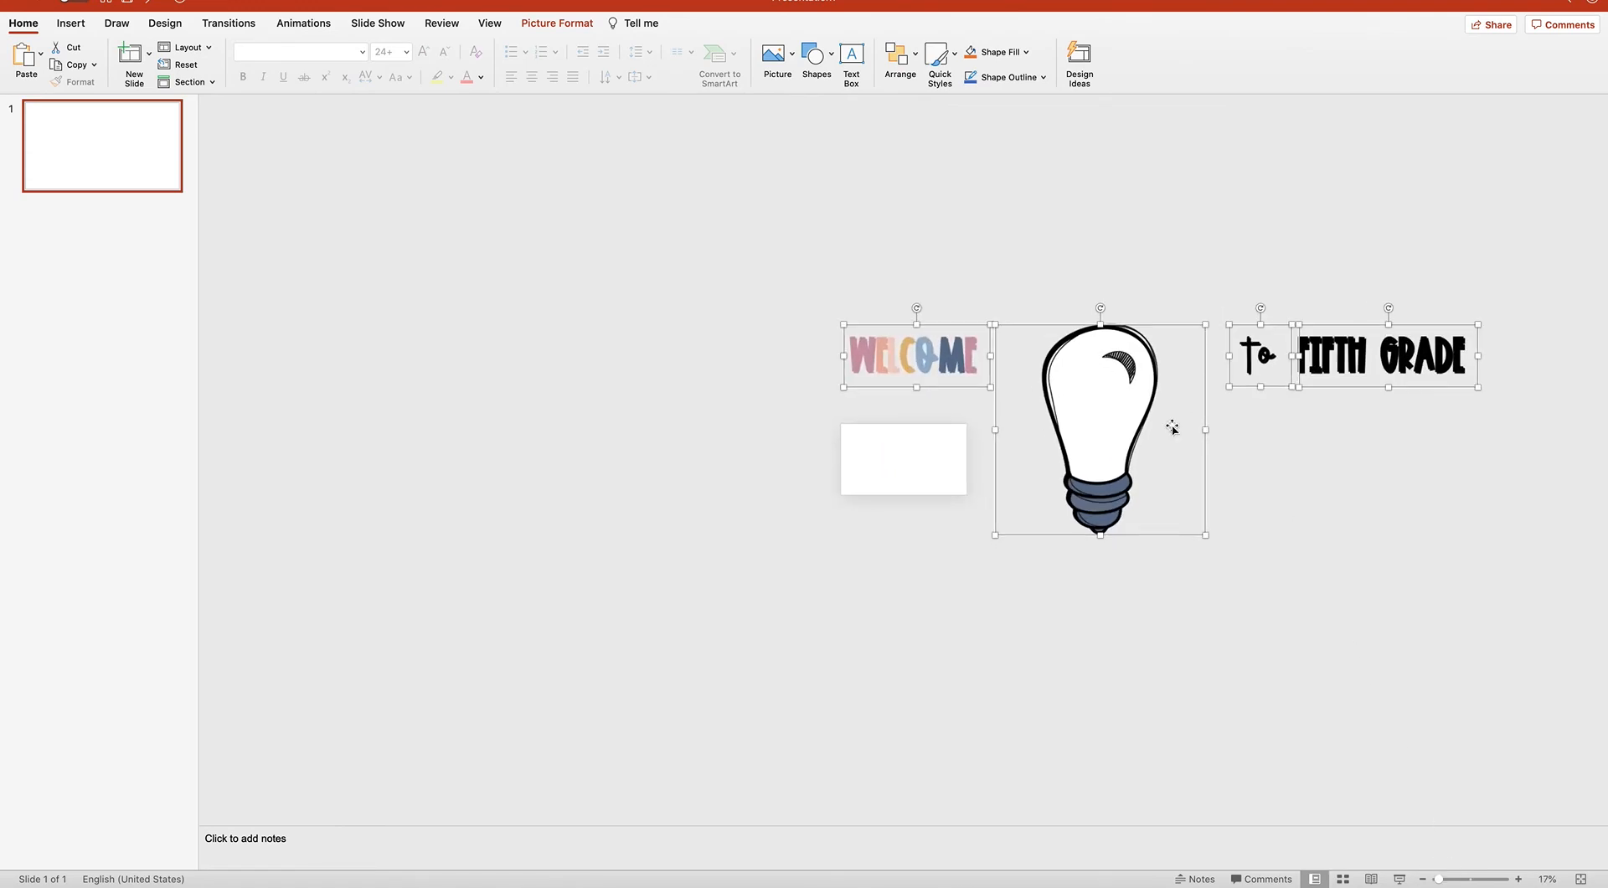
# Step: Remove the duplicate copies of the pasted WELCOME, light bulb, to and FIFTH GRADE pictures
pyautogui.click(947, 402)
pyautogui.click(927, 358)
pyautogui.moveTo(927, 359); pyautogui.dragTo(903, 437)
pyautogui.press('Delete')
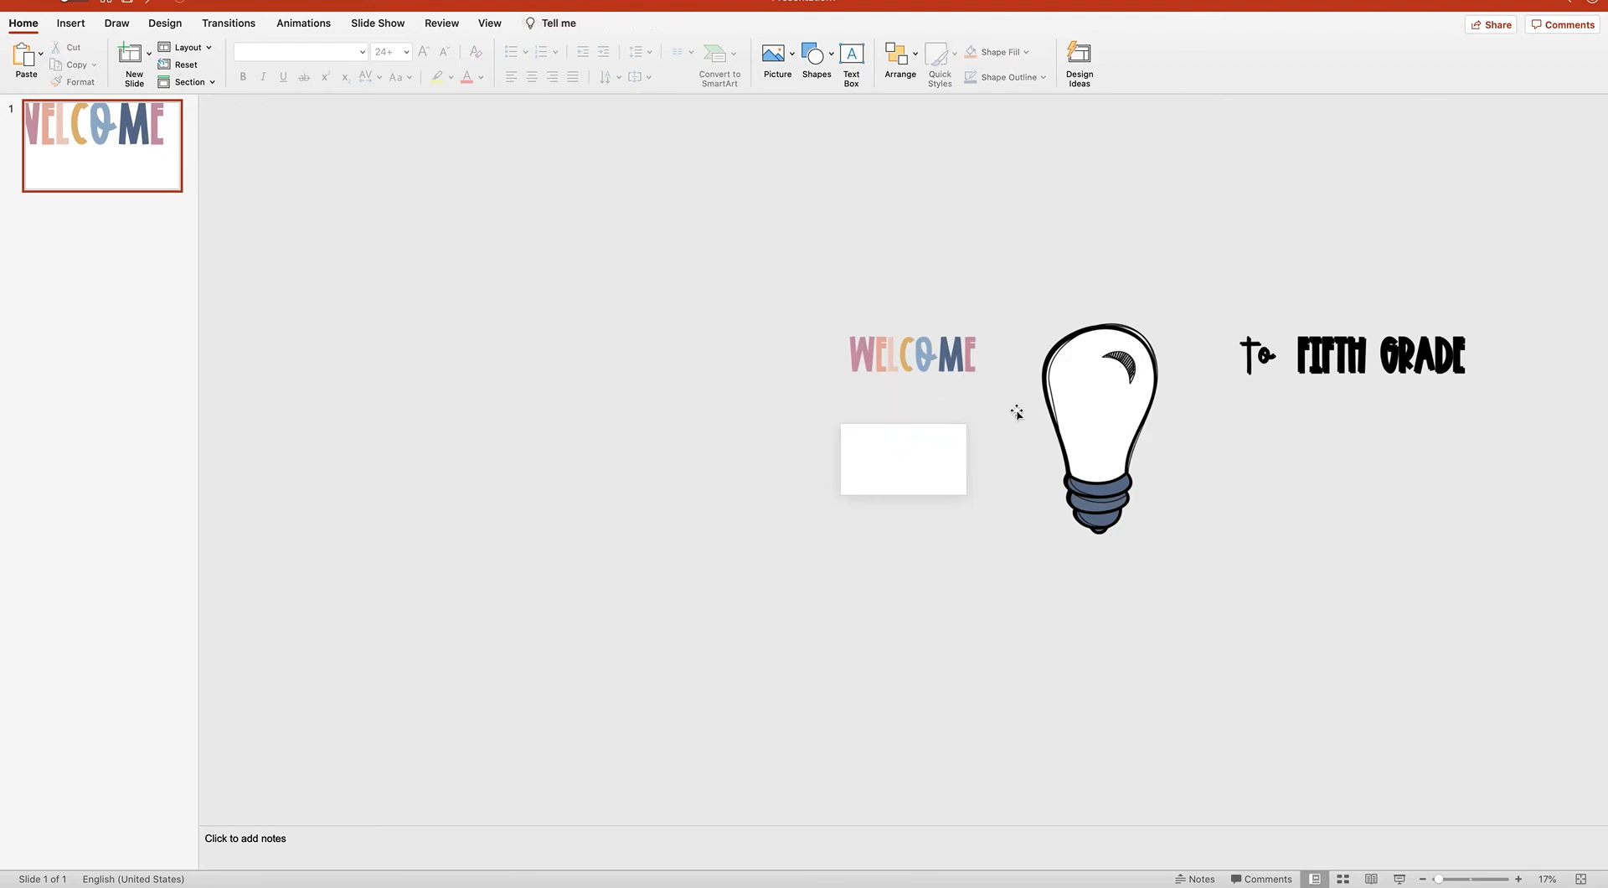
pyautogui.click(1139, 385)
pyautogui.moveTo(1133, 387); pyautogui.dragTo(1095, 490)
pyautogui.press('Escape')
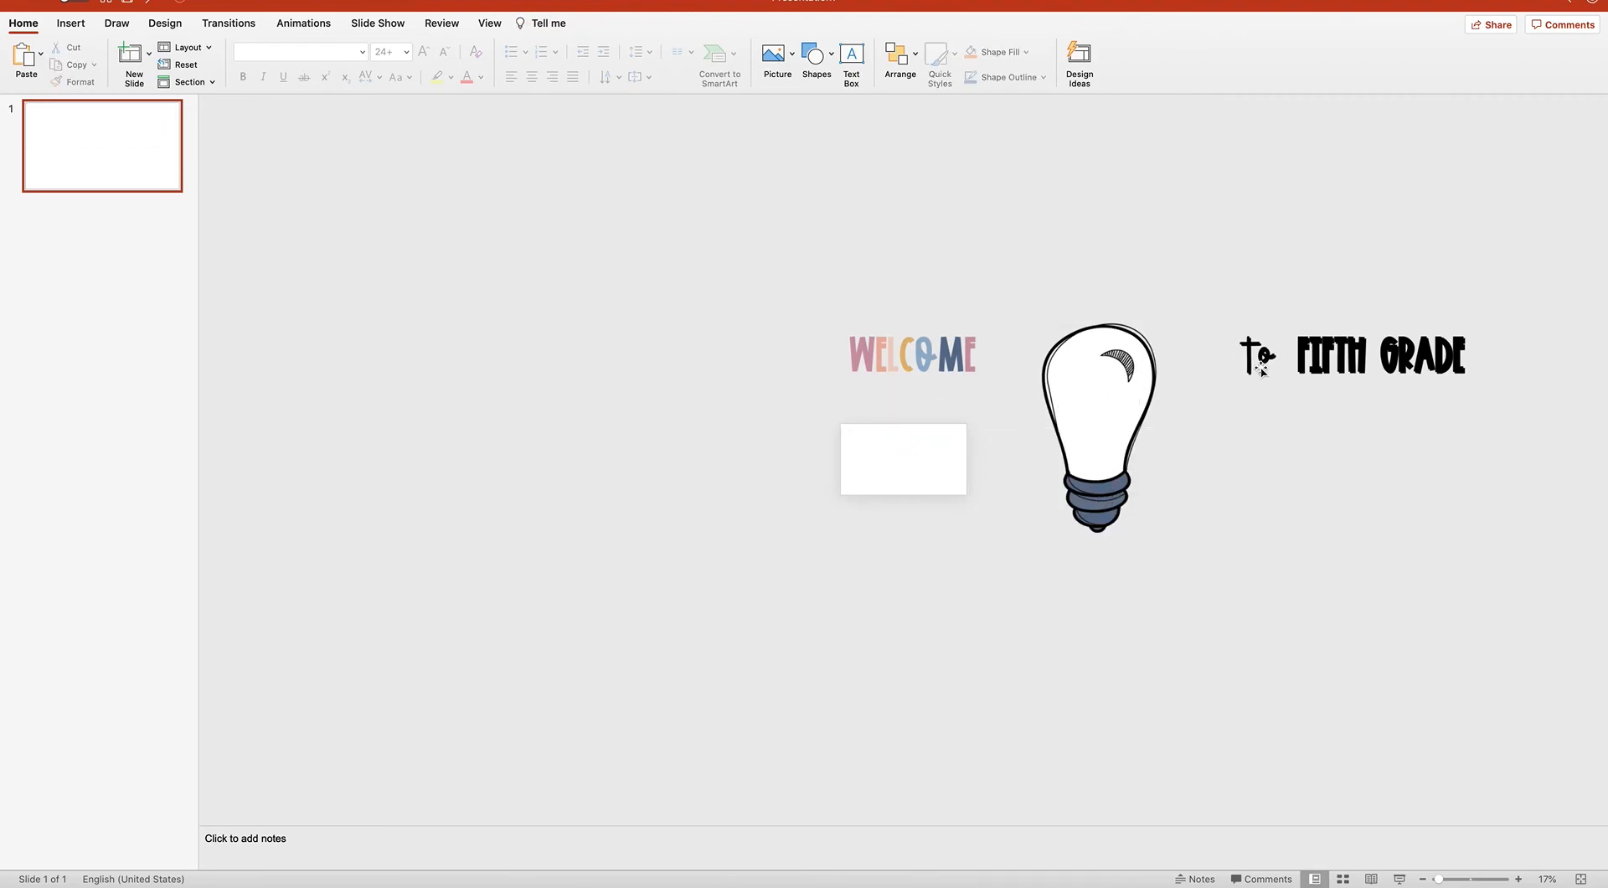
pyautogui.click(1314, 361)
pyautogui.press('Escape')
# Step: Move the WELCOME picture so that it overlaps the slide's upper left corner
pyautogui.moveTo(889, 353); pyautogui.dragTo(777, 412)
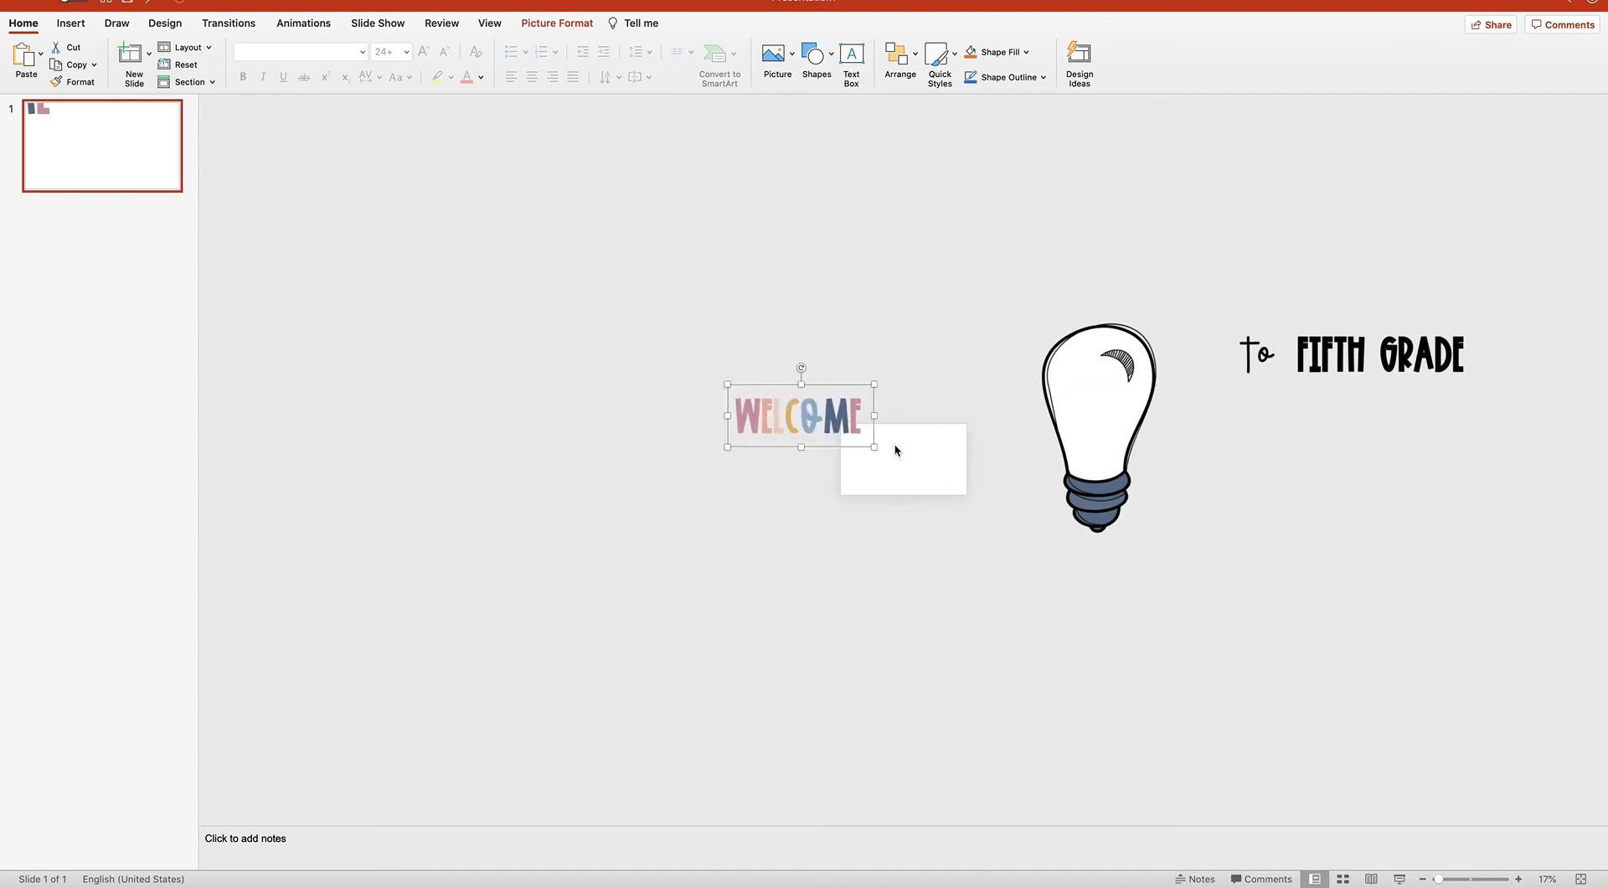